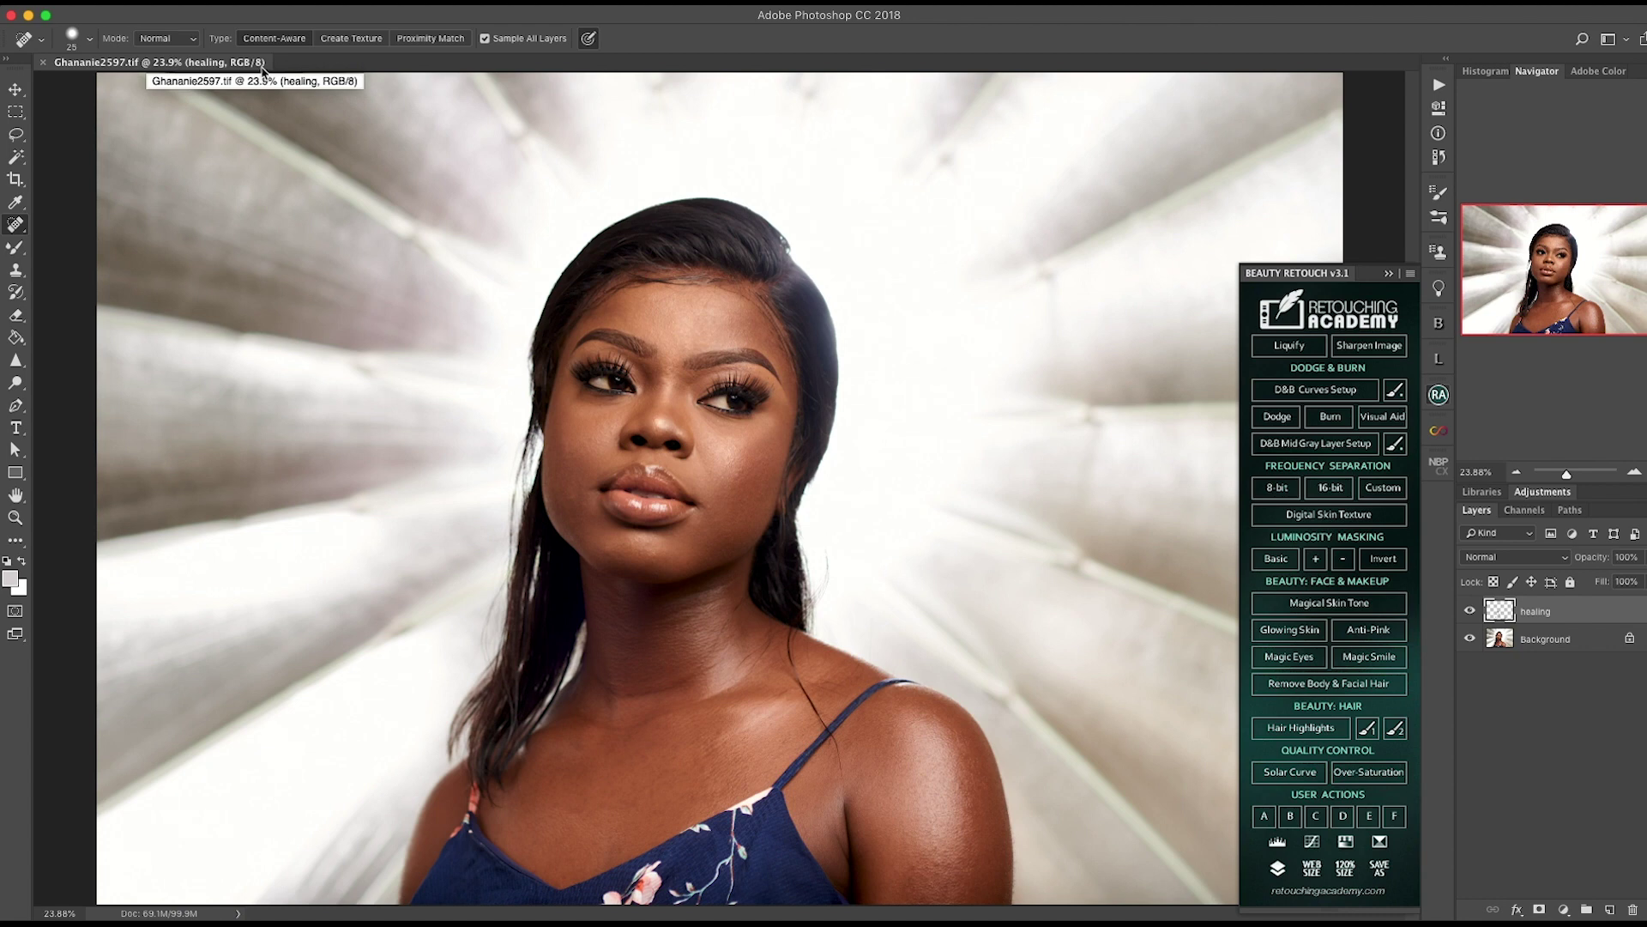
Step: Run the 8-bit frequency separation with a Gaussian Blur radius of 9 pixels, checking the blur preview around the eye
{"action": "left_click", "coordinate": [1278, 487]}
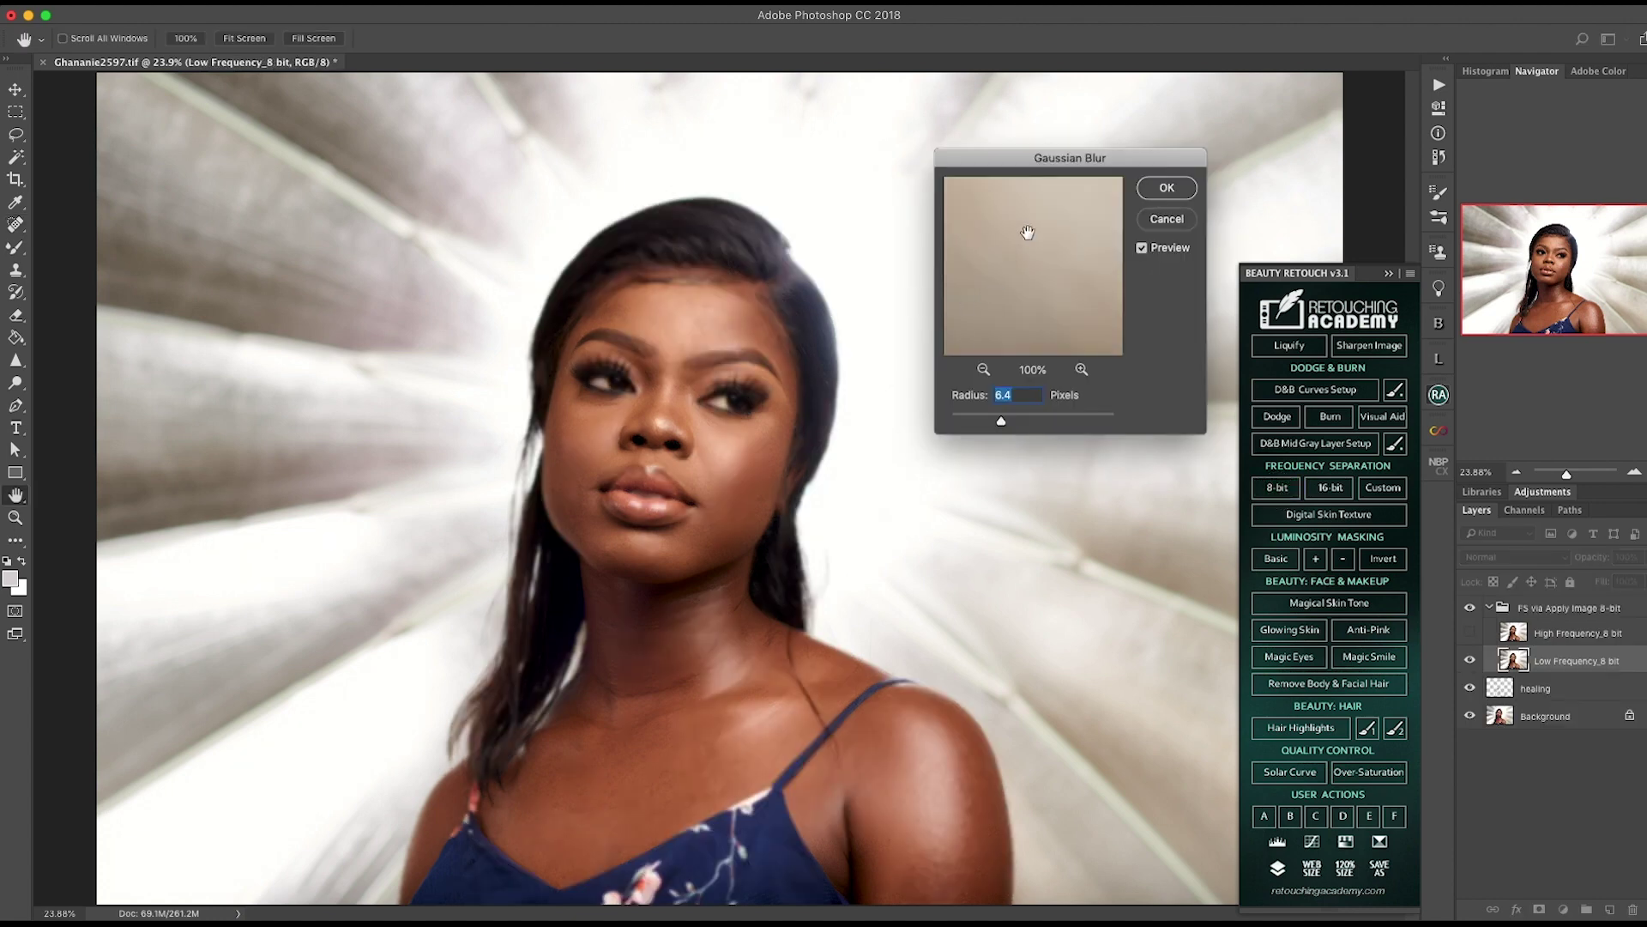
{"action": "left_click", "coordinate": [700, 399]}
{"action": "left_click", "coordinate": [997, 277]}
{"action": "left_click_drag", "start_coordinate": [997, 277], "coordinate": [945, 290]}
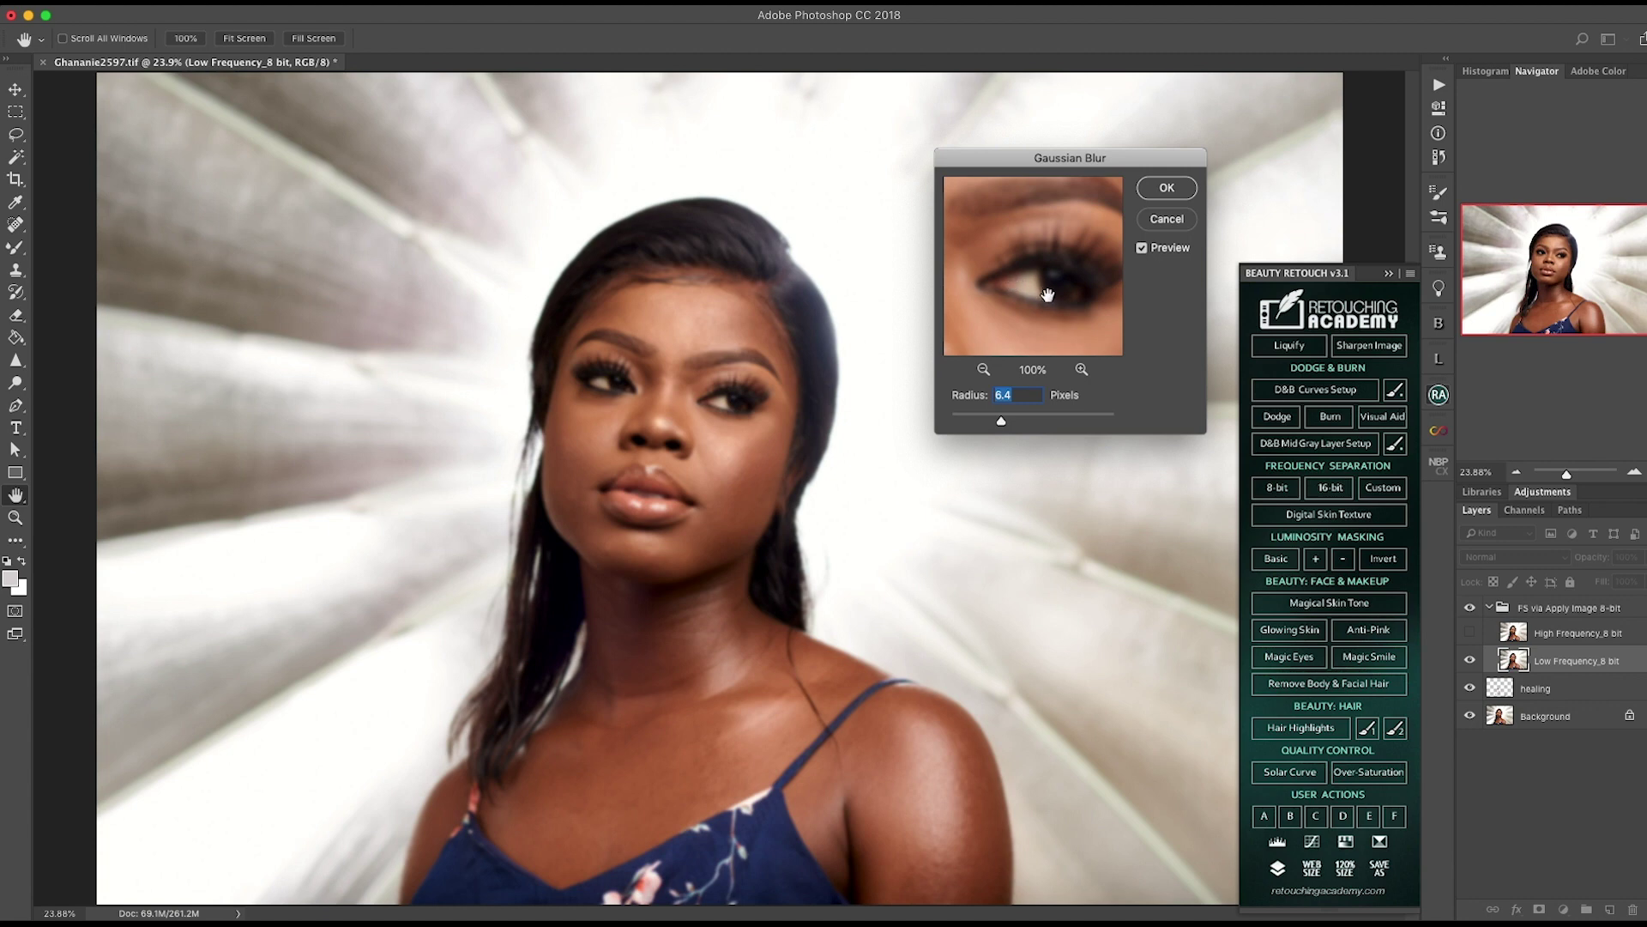
{"action": "left_click", "coordinate": [1047, 294]}
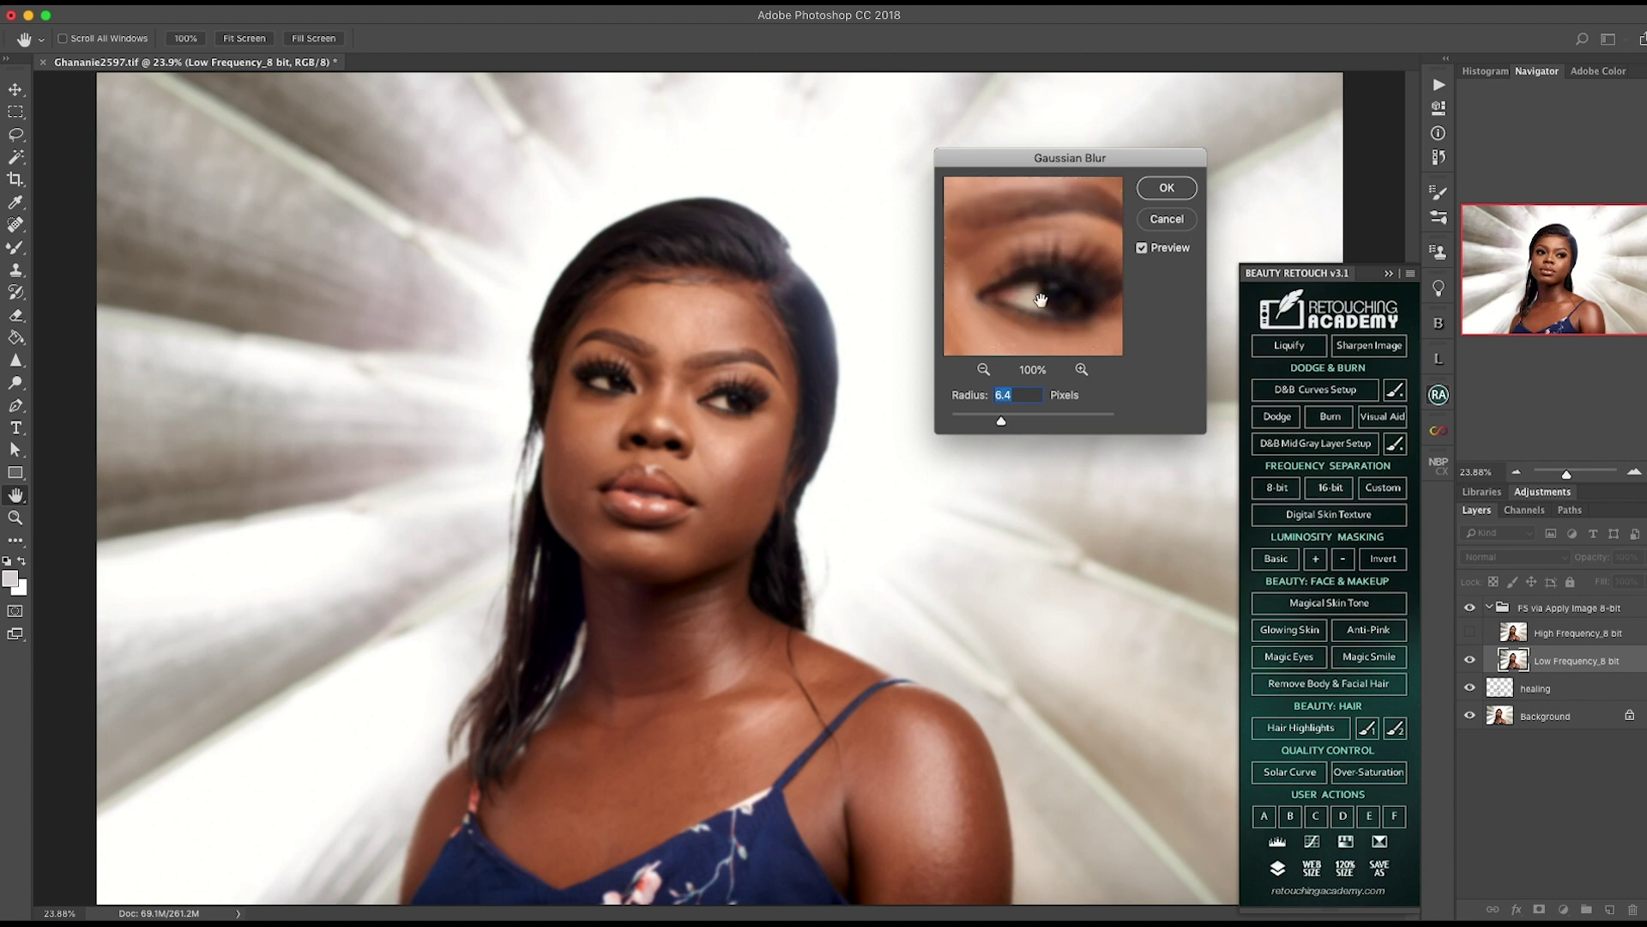
{"action": "left_click", "coordinate": [1038, 283]}
{"action": "left_click_drag", "start_coordinate": [1038, 283], "coordinate": [1028, 261]}
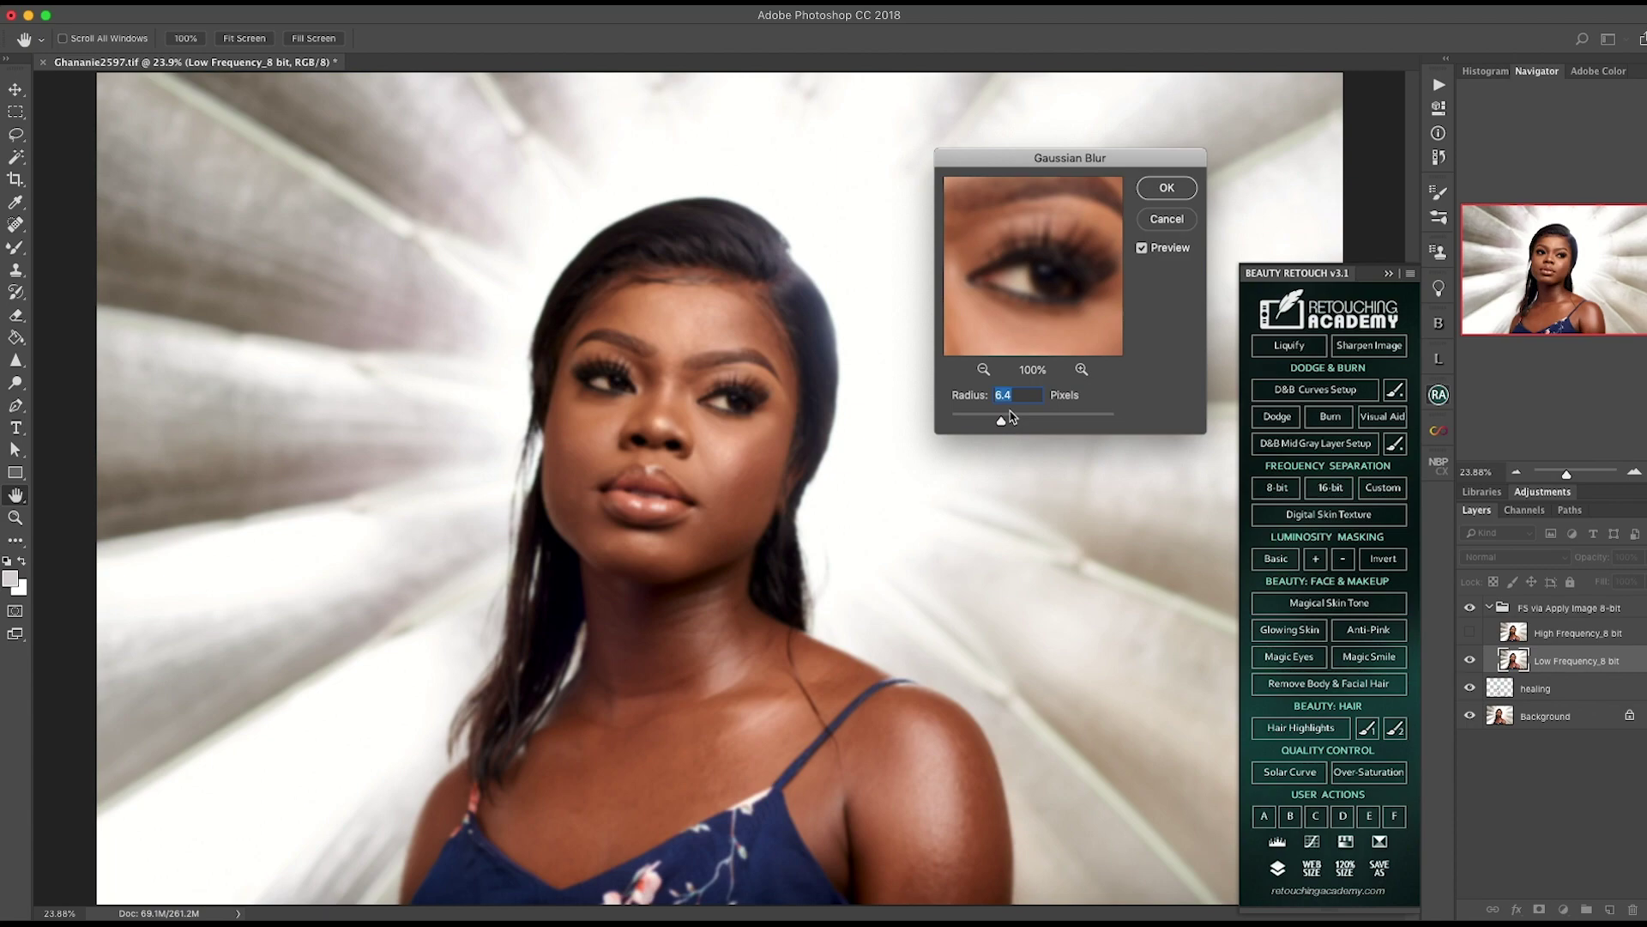
{"action": "type", "text": "9"}
{"action": "mouse_move", "coordinate": [1023, 259]}
{"action": "left_mouse_down"}
{"action": "mouse_move", "coordinate": [1021, 304]}
{"action": "mouse_move", "coordinate": [1047, 276]}
{"action": "left_mouse_up"}
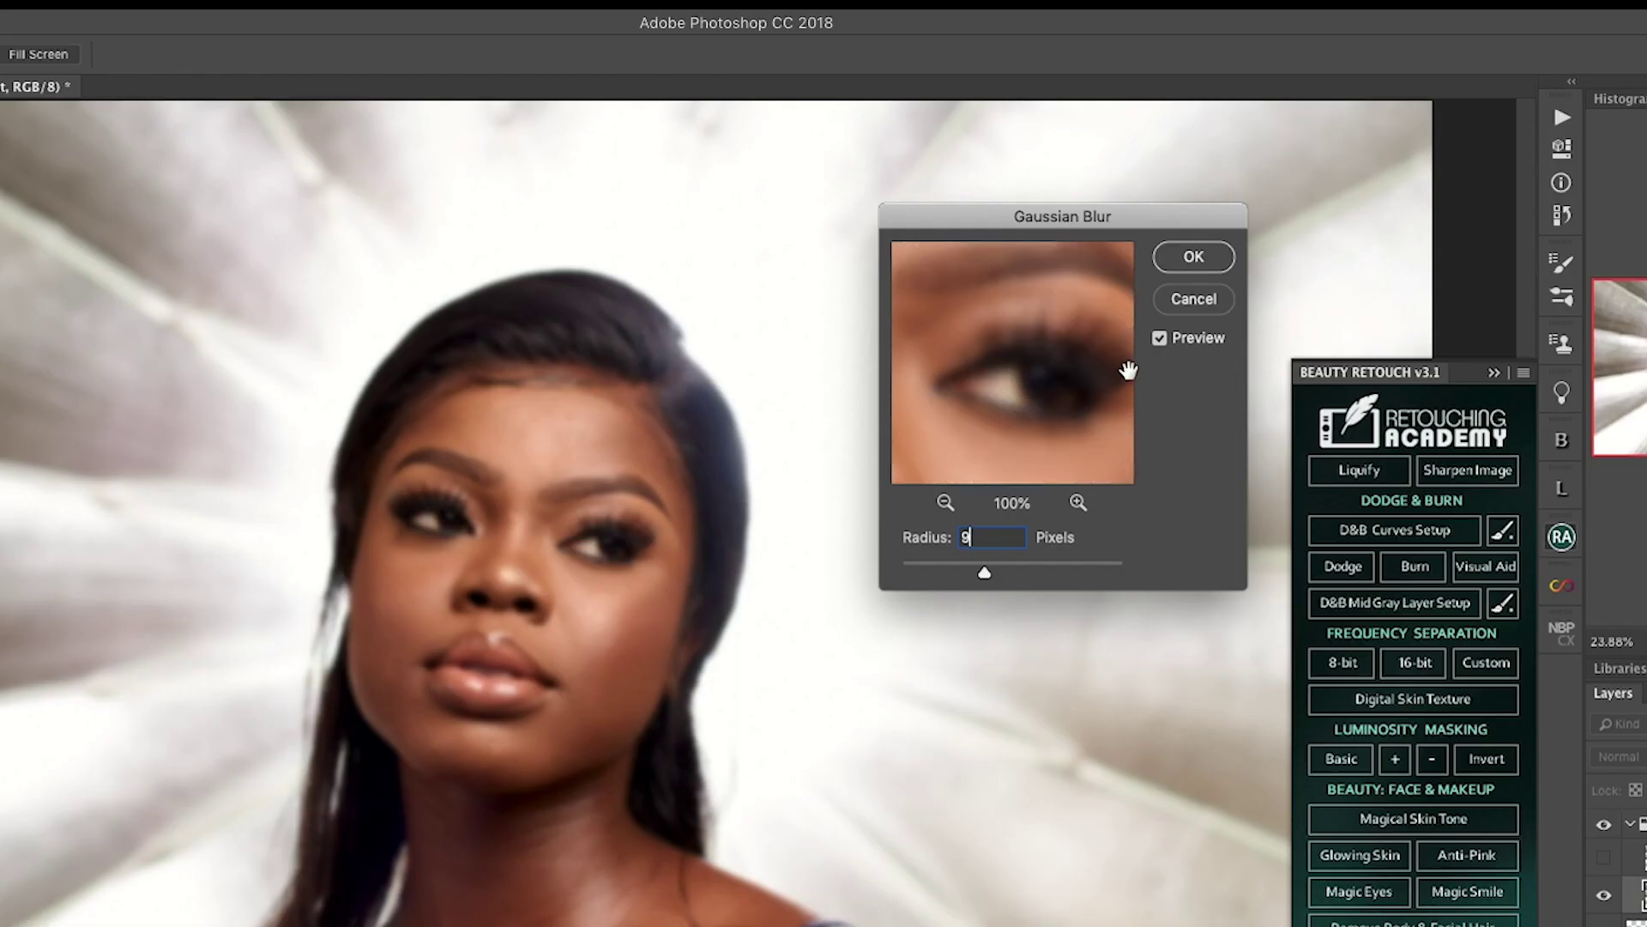
{"action": "left_click", "coordinate": [1192, 257]}
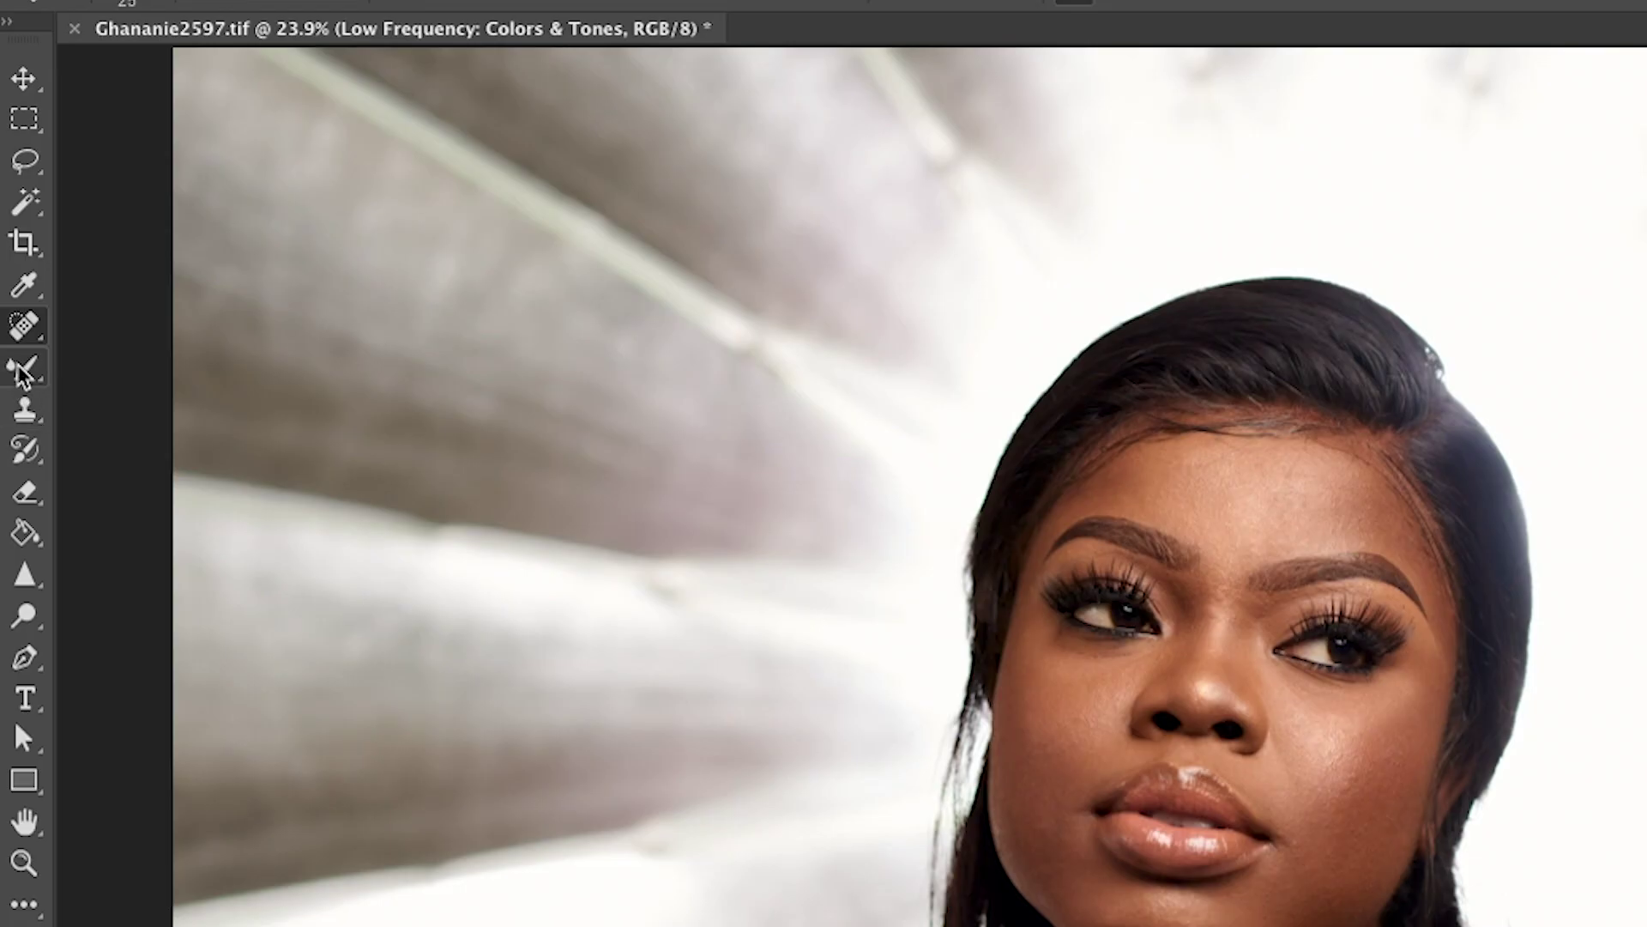
Step: Choose the Mixer Brush Tool for working on the Low Frequency: Colors & Tones layer
{"action": "left_click", "coordinate": [17, 249]}
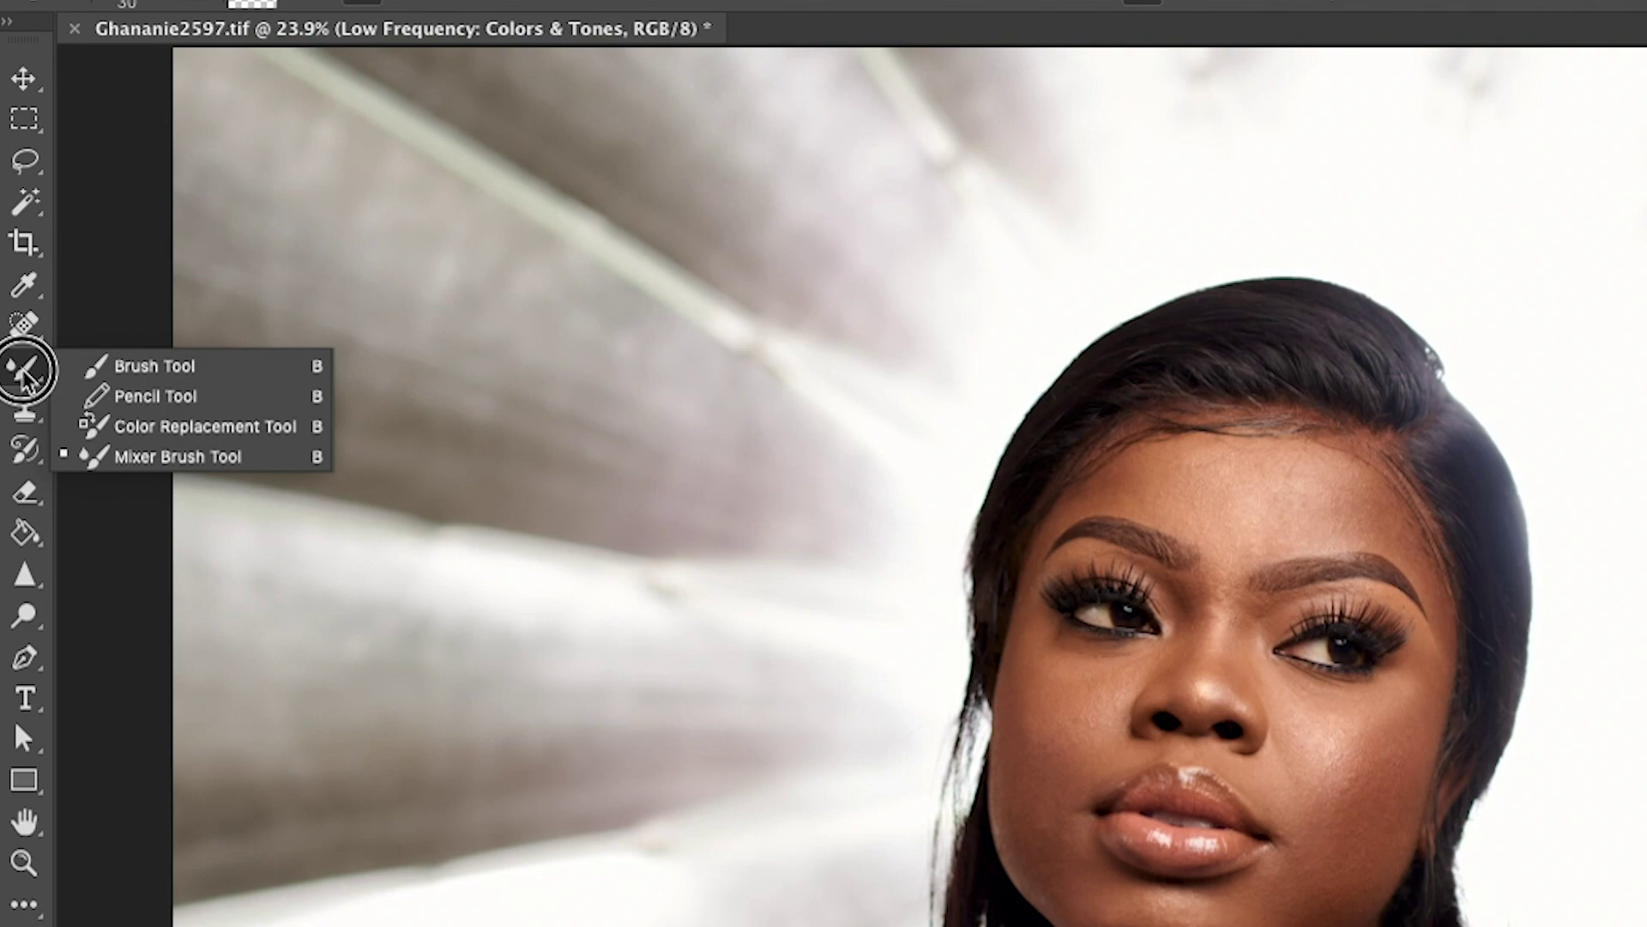
{"action": "mouse_move", "coordinate": [24, 378]}
{"action": "left_mouse_down"}
{"action": "mouse_move", "coordinate": [110, 368]}
{"action": "mouse_move", "coordinate": [117, 455]}
{"action": "mouse_move", "coordinate": [172, 463]}
{"action": "left_mouse_up"}
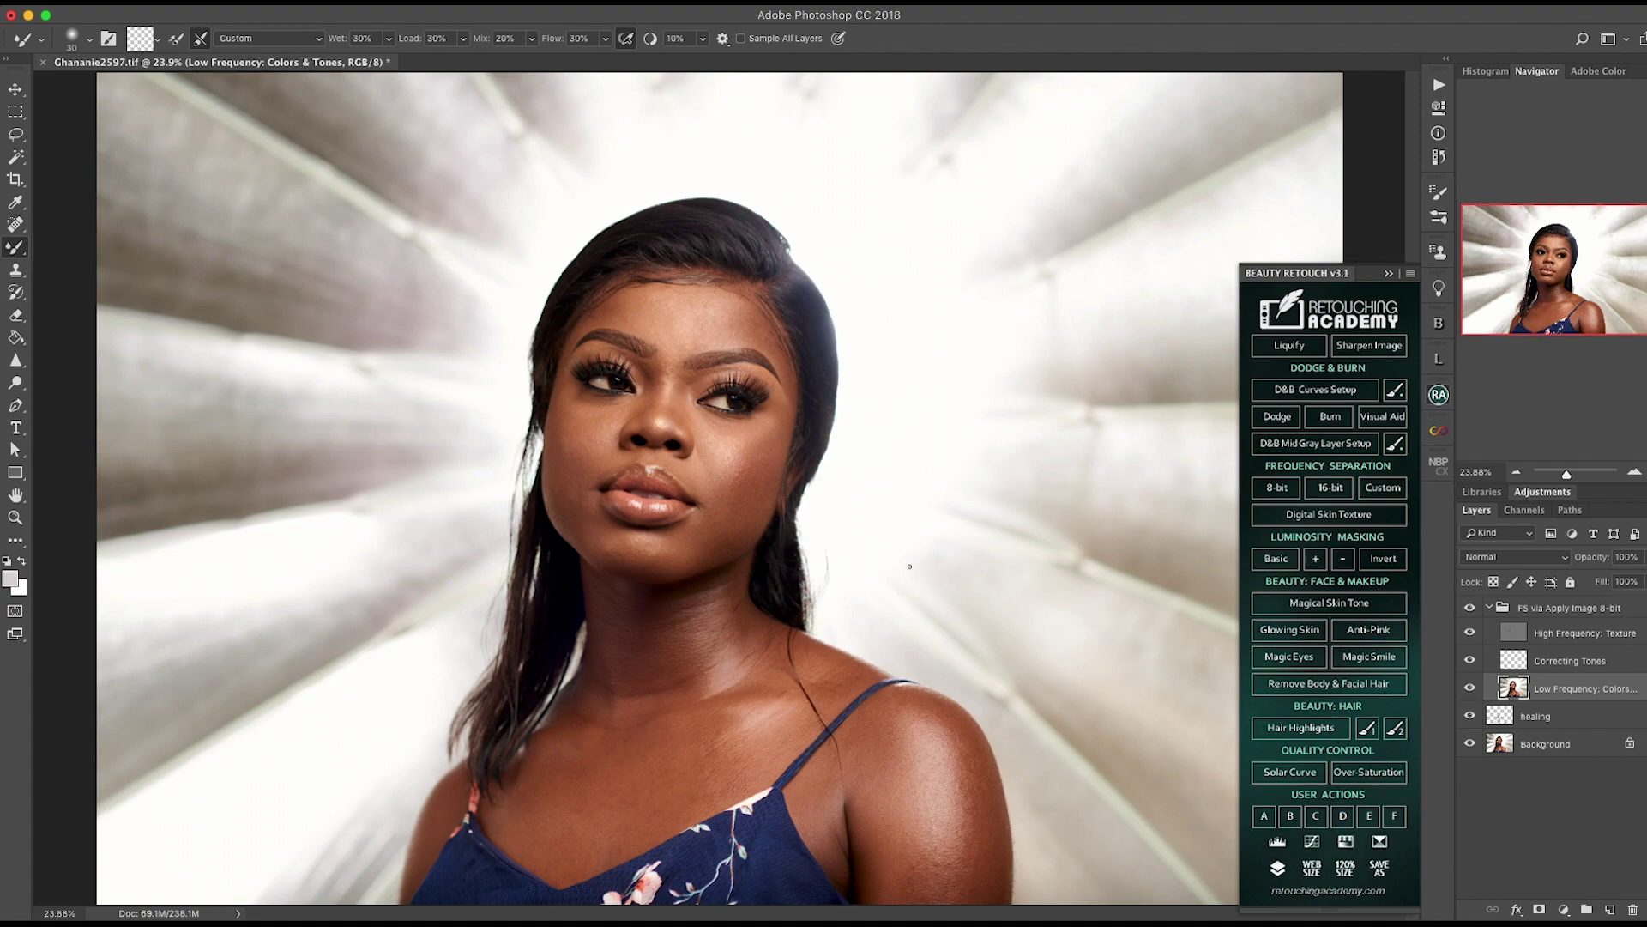
Step: Examine the skin tone transitions on the forehead, cheeks, chin and neck up close, and compare them with the whole portrait
{"action": "key", "text": "super+plus"}
{"action": "key", "text": "super+plus"}
{"action": "key", "text": "super+plus"}
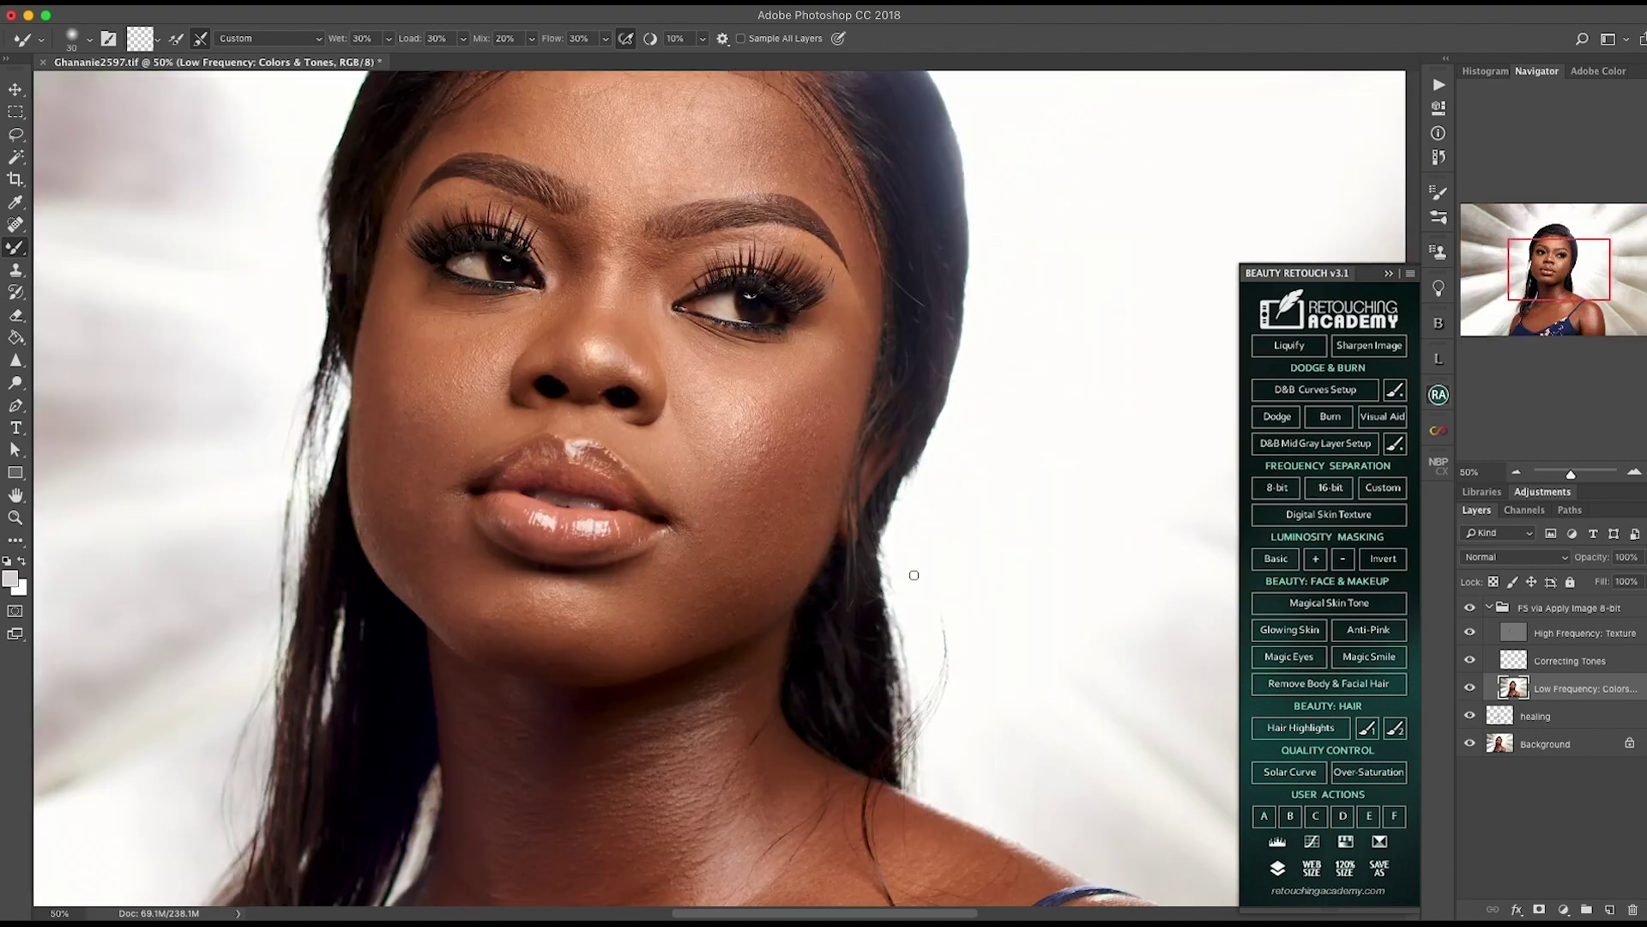
{"action": "key", "text": "super+plus"}
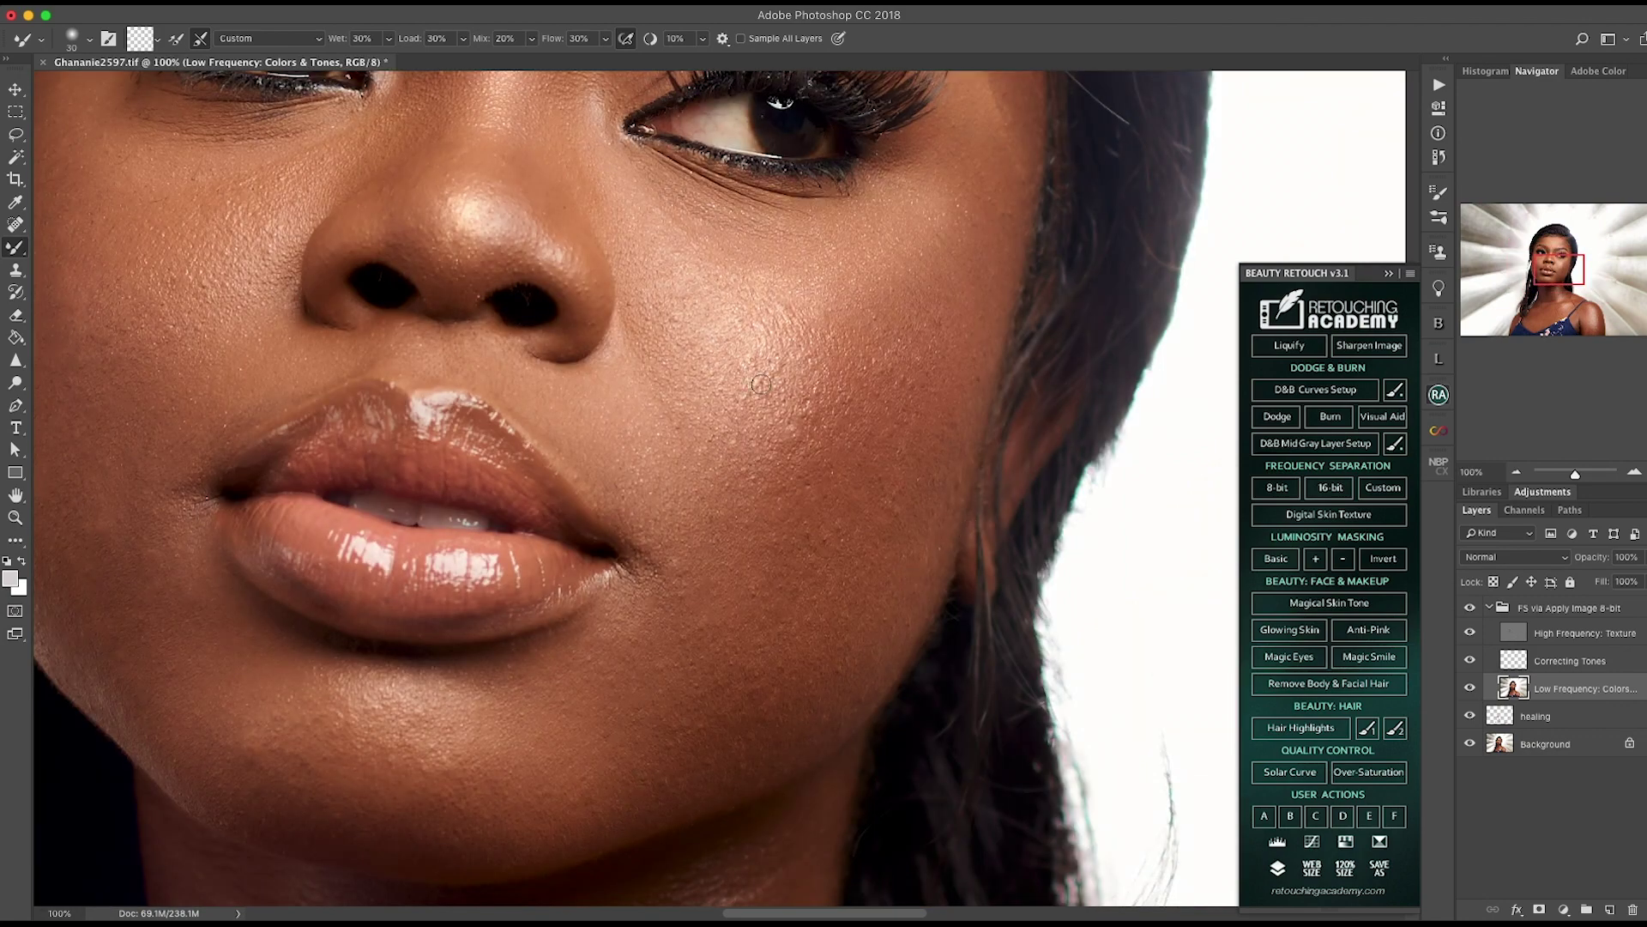
{"action": "mouse_move", "coordinate": [1560, 271]}
{"action": "left_mouse_down"}
{"action": "mouse_move", "coordinate": [1557, 244]}
{"action": "mouse_move", "coordinate": [1552, 260]}
{"action": "left_mouse_up"}
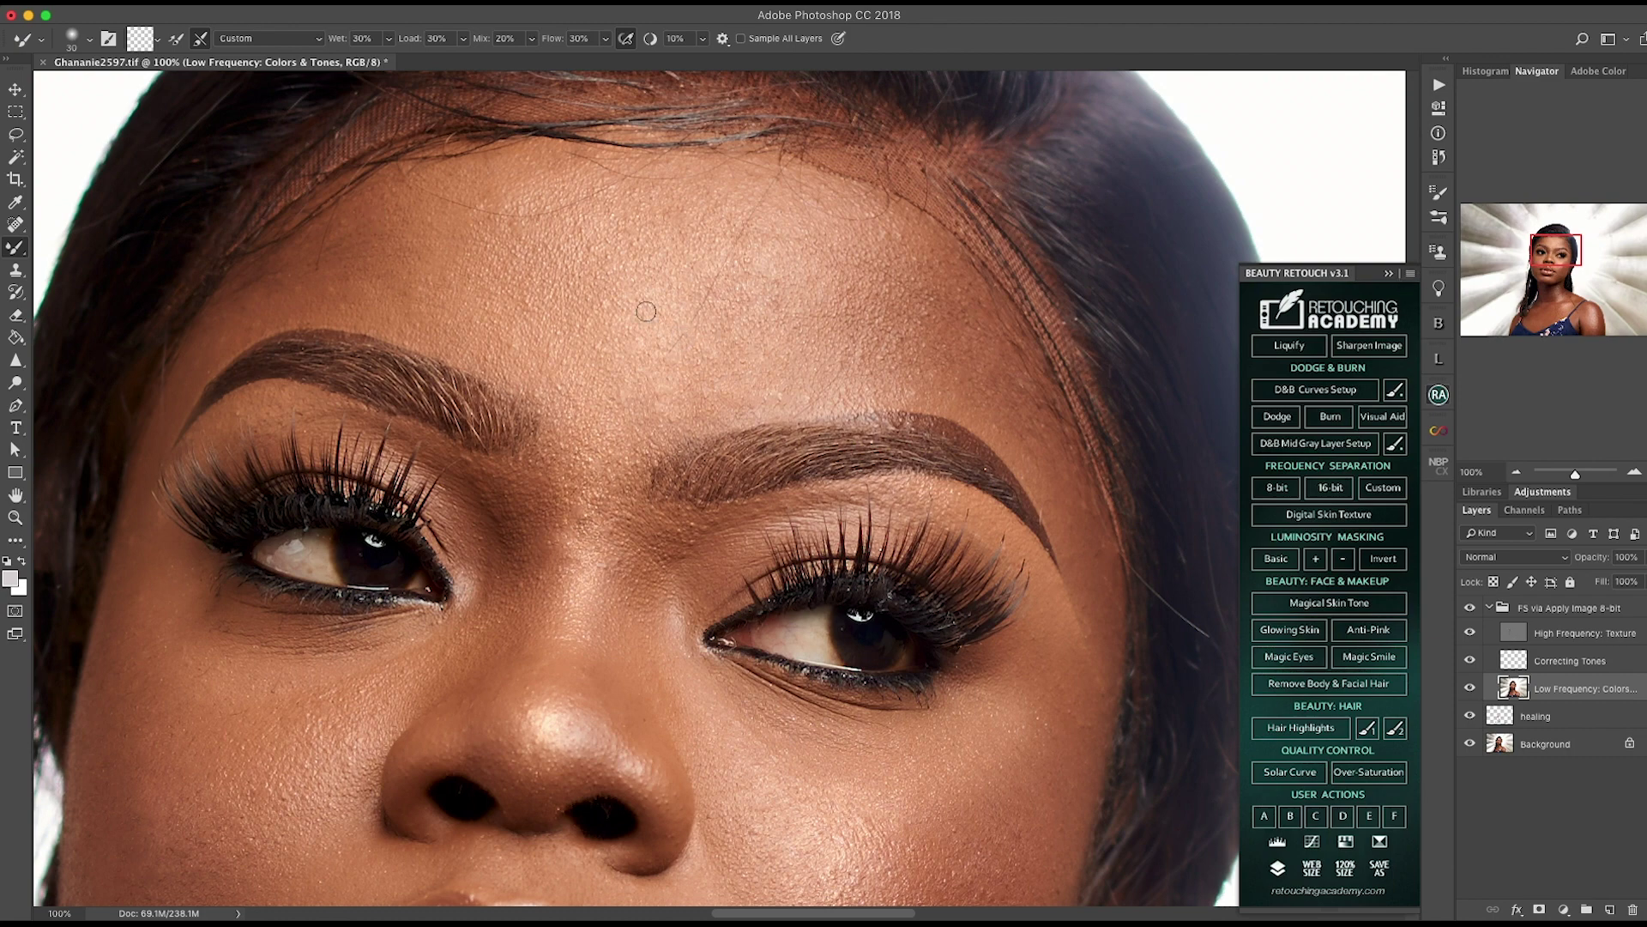
{"action": "scroll", "coordinate": [677, 673], "scroll_direction": "down", "scroll_amount": 8}
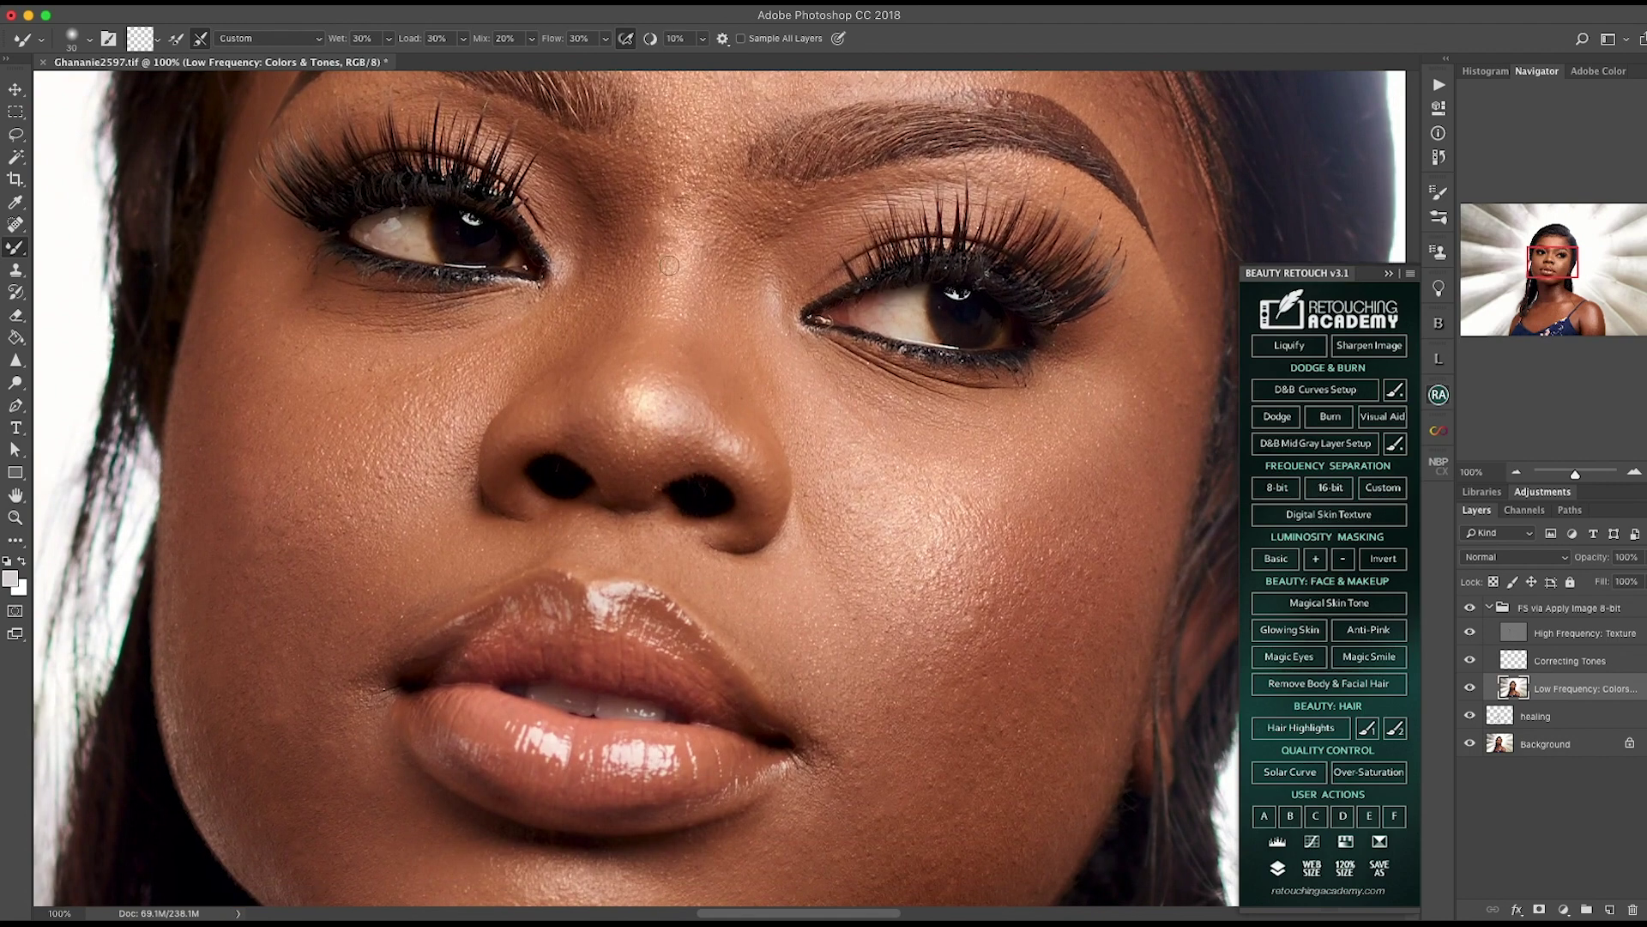
{"action": "scroll", "coordinate": [559, 415], "scroll_direction": "down", "scroll_amount": 4}
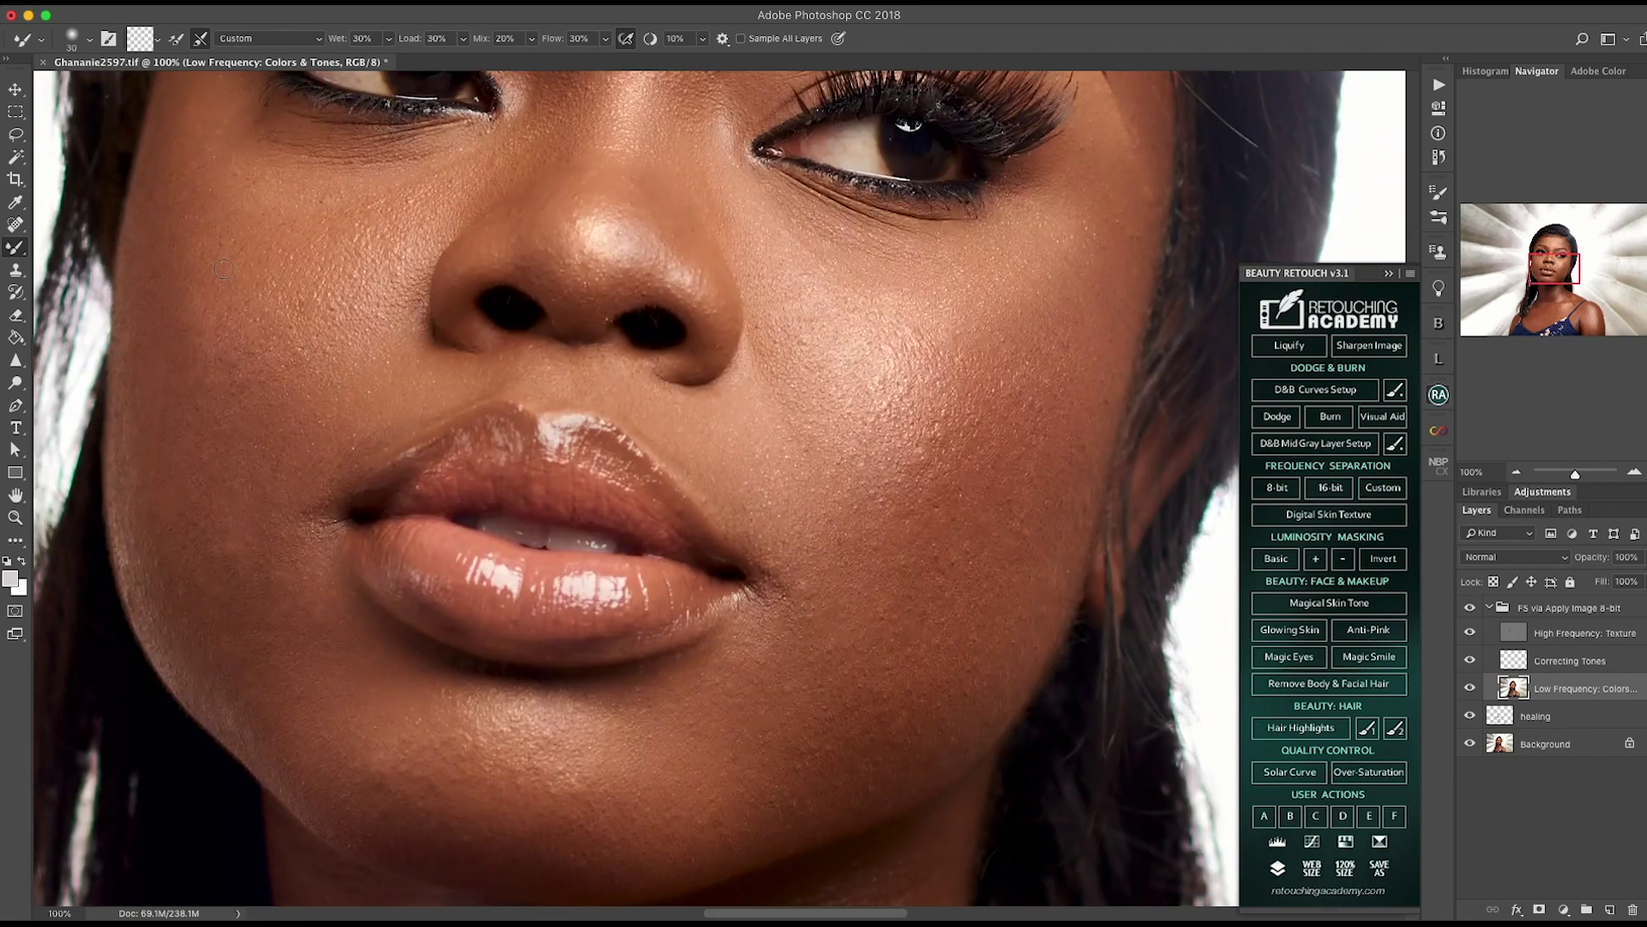
{"action": "scroll", "coordinate": [686, 559], "scroll_direction": "down", "scroll_amount": 3}
{"action": "scroll", "coordinate": [687, 560], "scroll_direction": "right", "scroll_amount": 3}
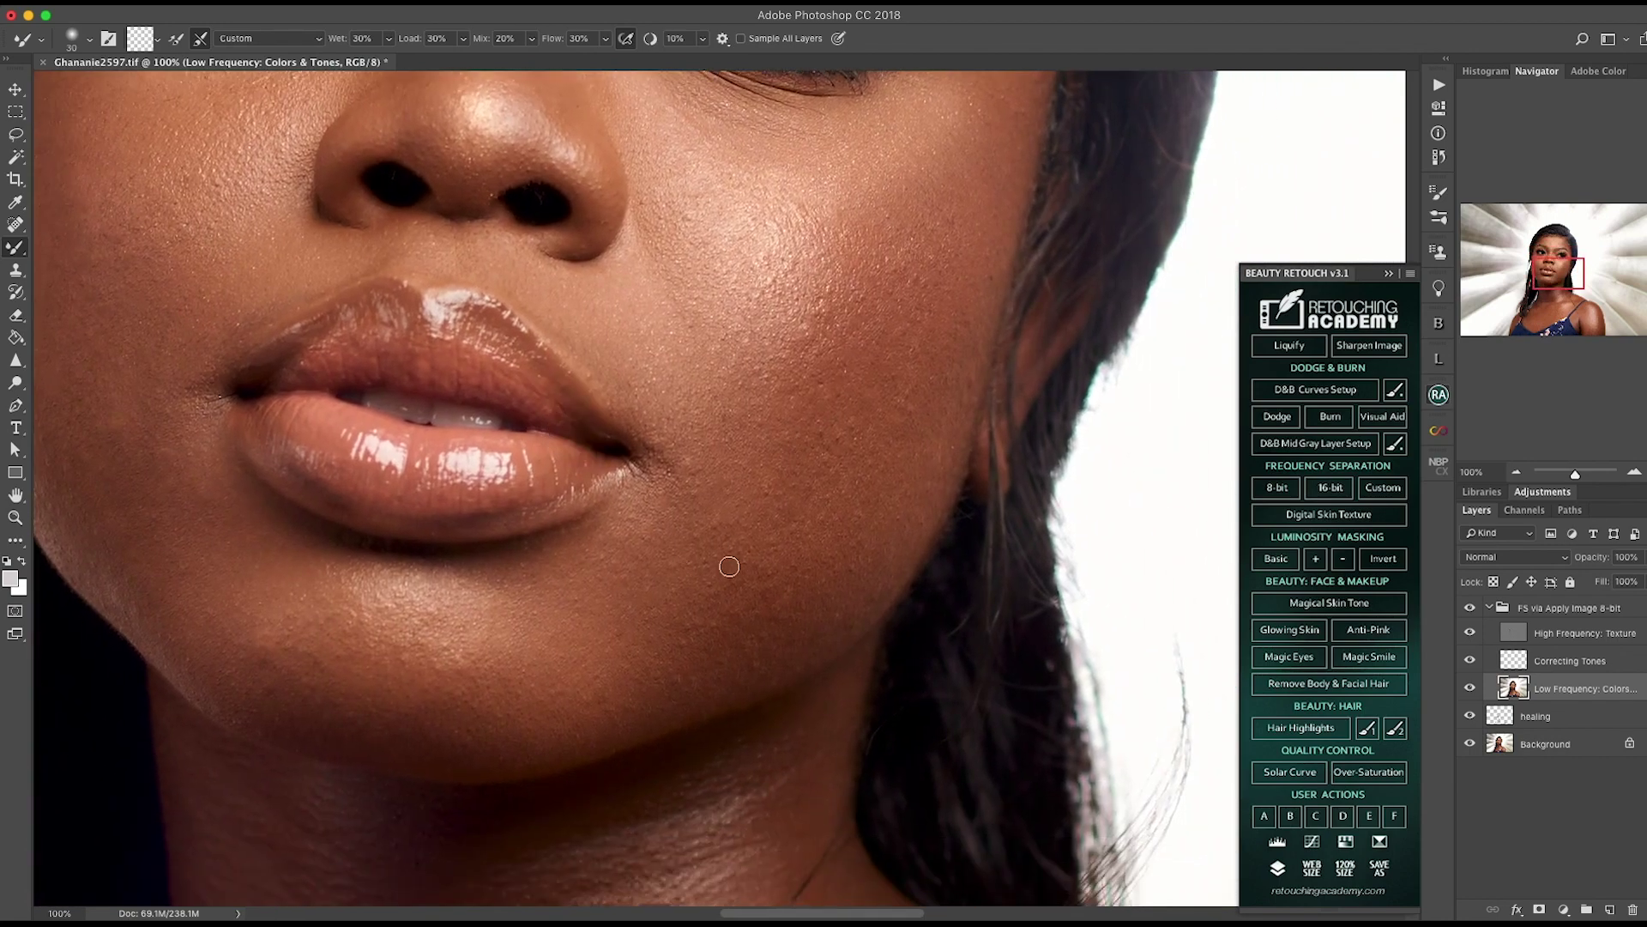
{"action": "scroll", "coordinate": [729, 567], "scroll_direction": "down", "scroll_amount": 9}
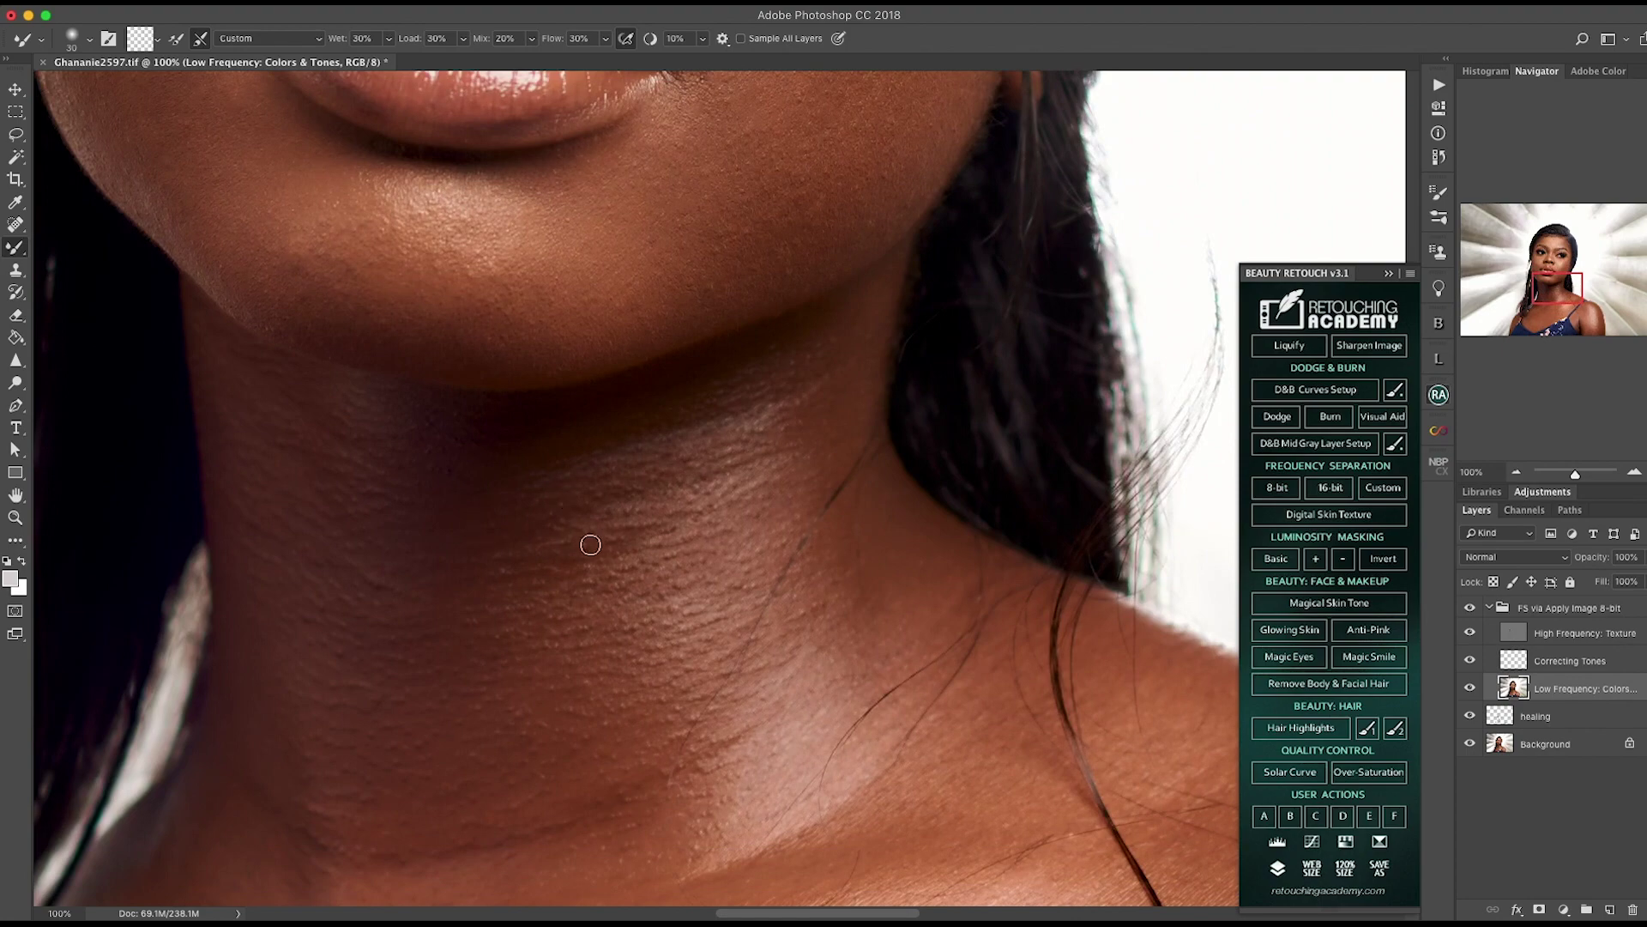
{"action": "scroll", "coordinate": [590, 545], "scroll_direction": "down", "scroll_amount": 8}
{"action": "scroll", "coordinate": [579, 388], "scroll_direction": "down", "scroll_amount": 5}
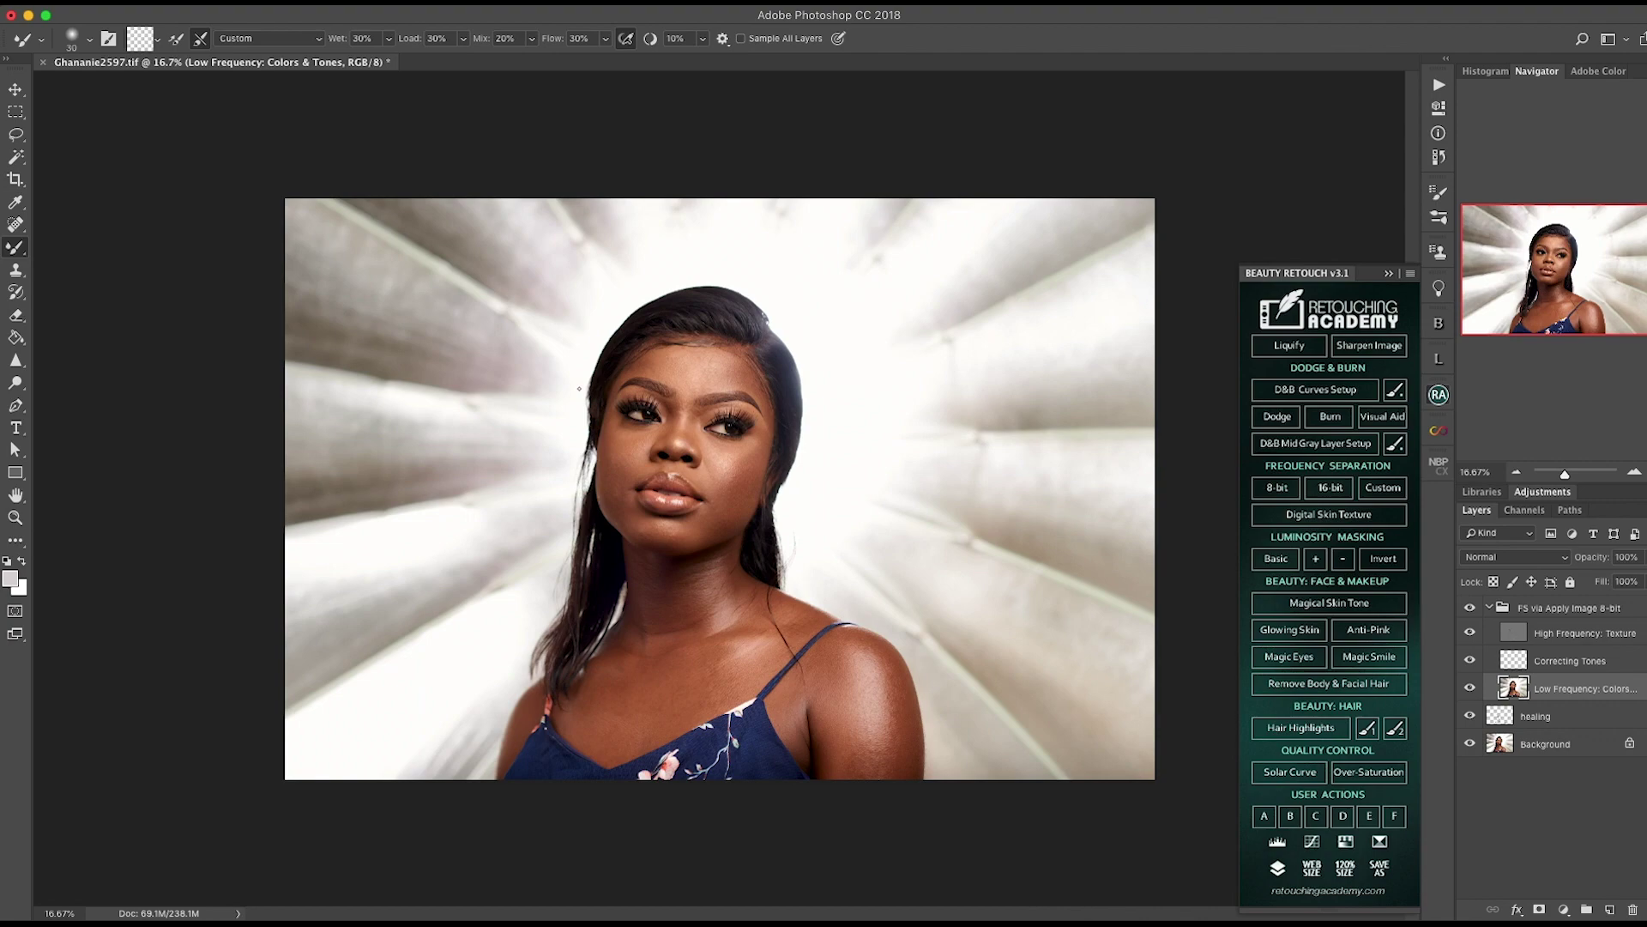
{"action": "scroll", "coordinate": [580, 388], "scroll_direction": "up", "scroll_amount": 4}
{"action": "scroll", "coordinate": [579, 389], "scroll_direction": "up", "scroll_amount": 1}
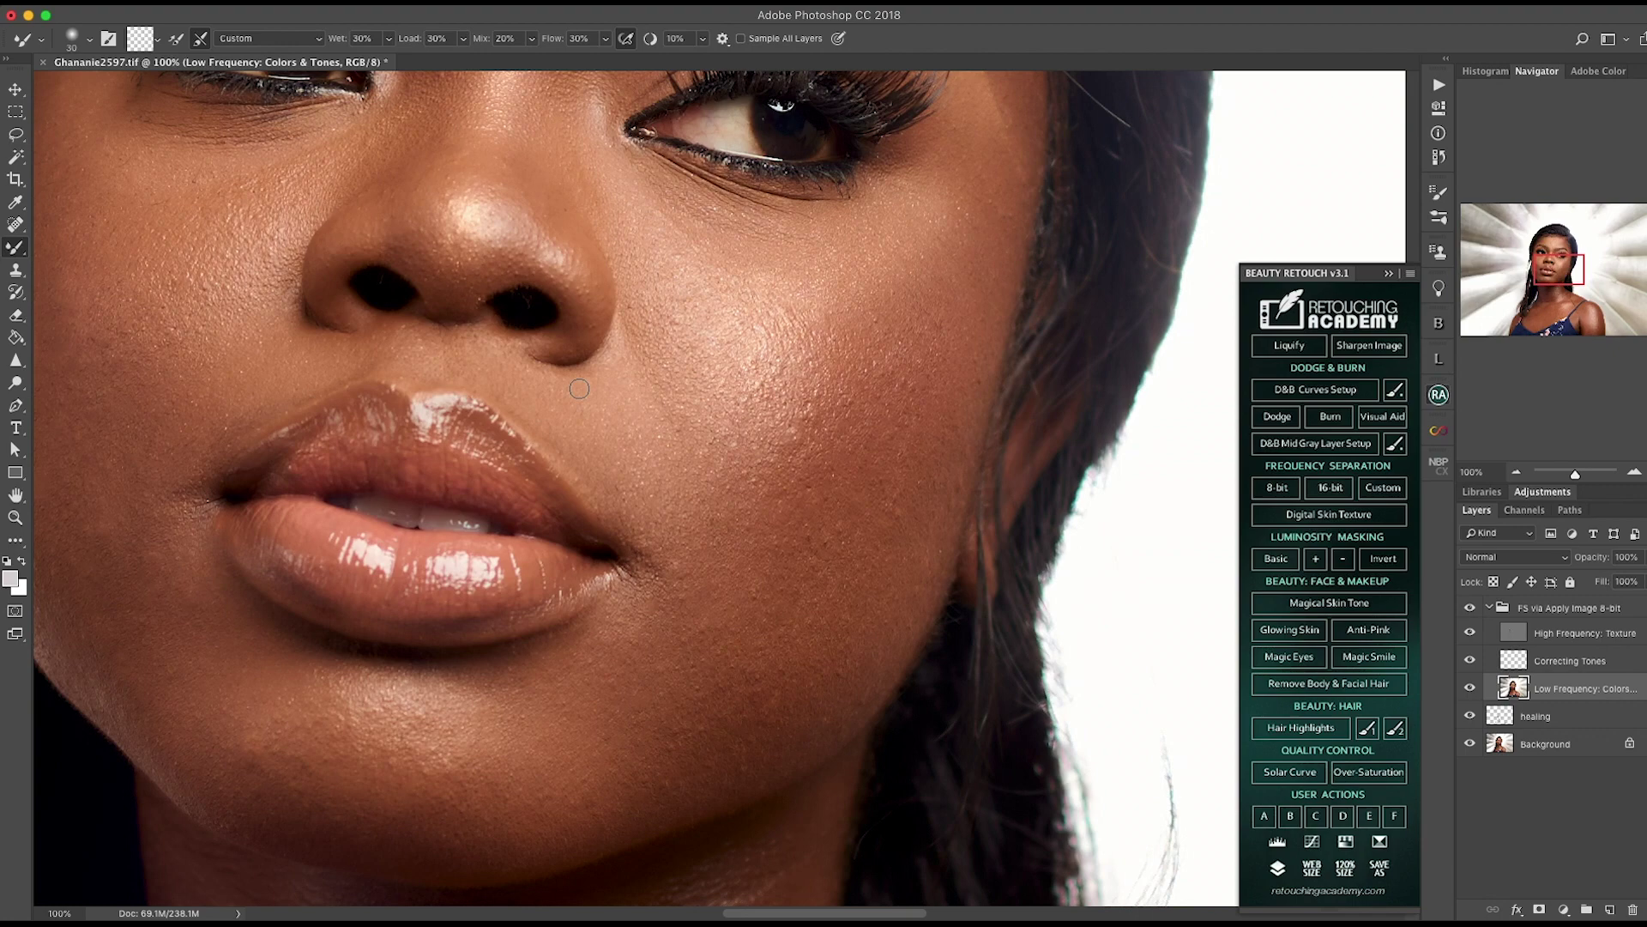
{"action": "scroll", "coordinate": [580, 389], "scroll_direction": "down", "scroll_amount": 4}
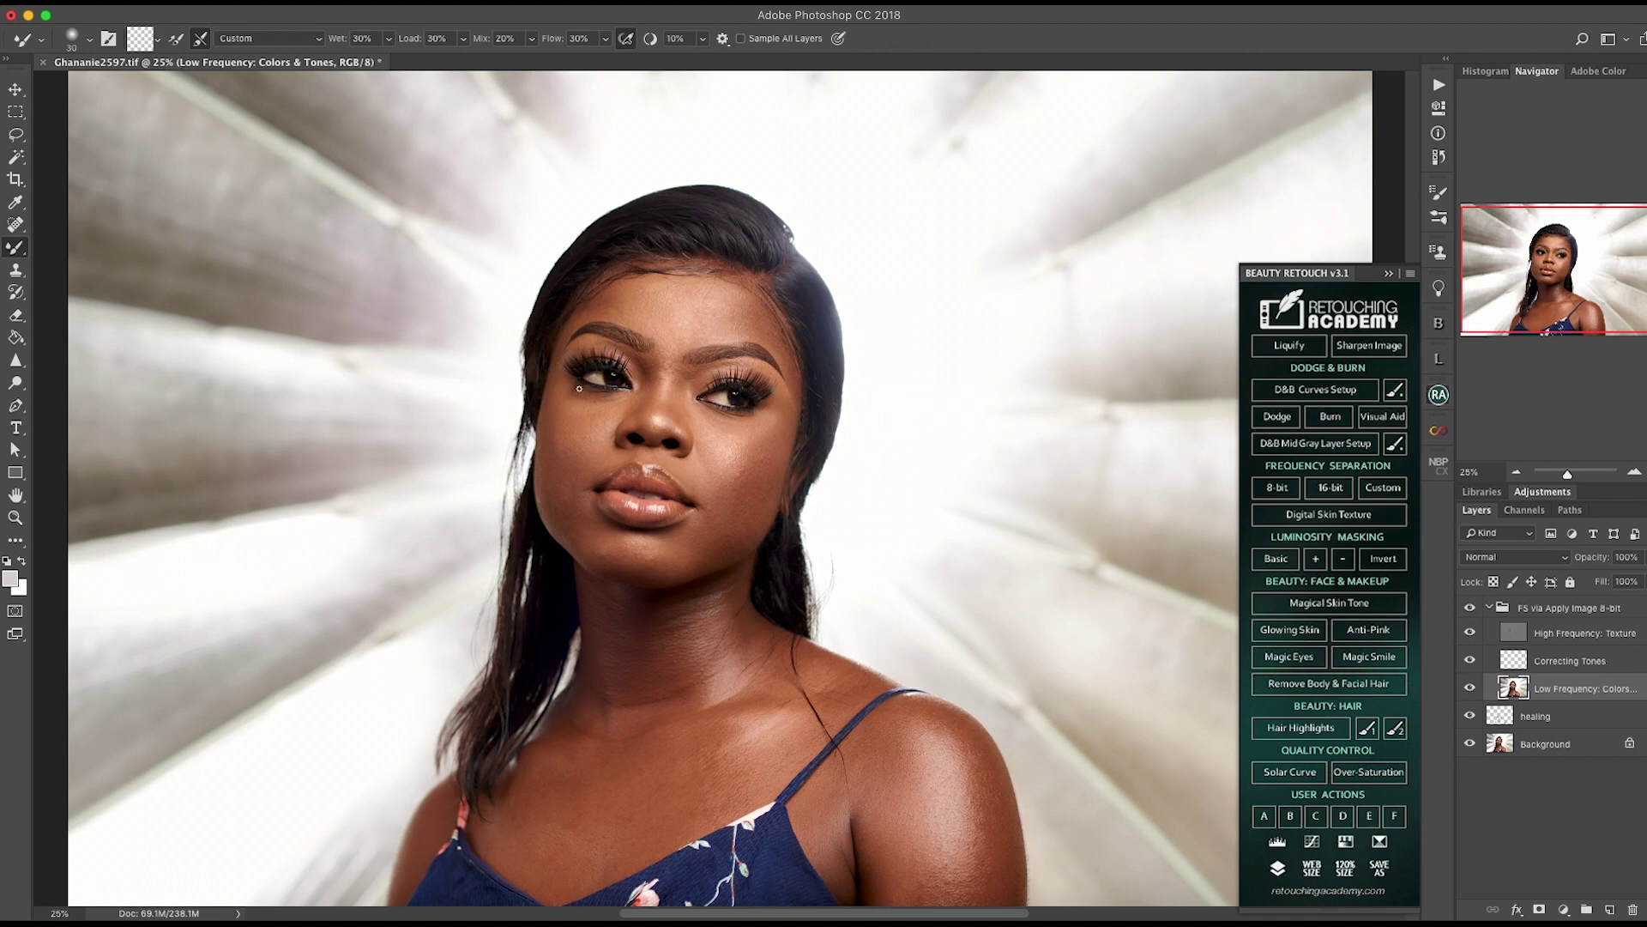
{"action": "scroll", "coordinate": [579, 389], "scroll_direction": "down", "scroll_amount": 3}
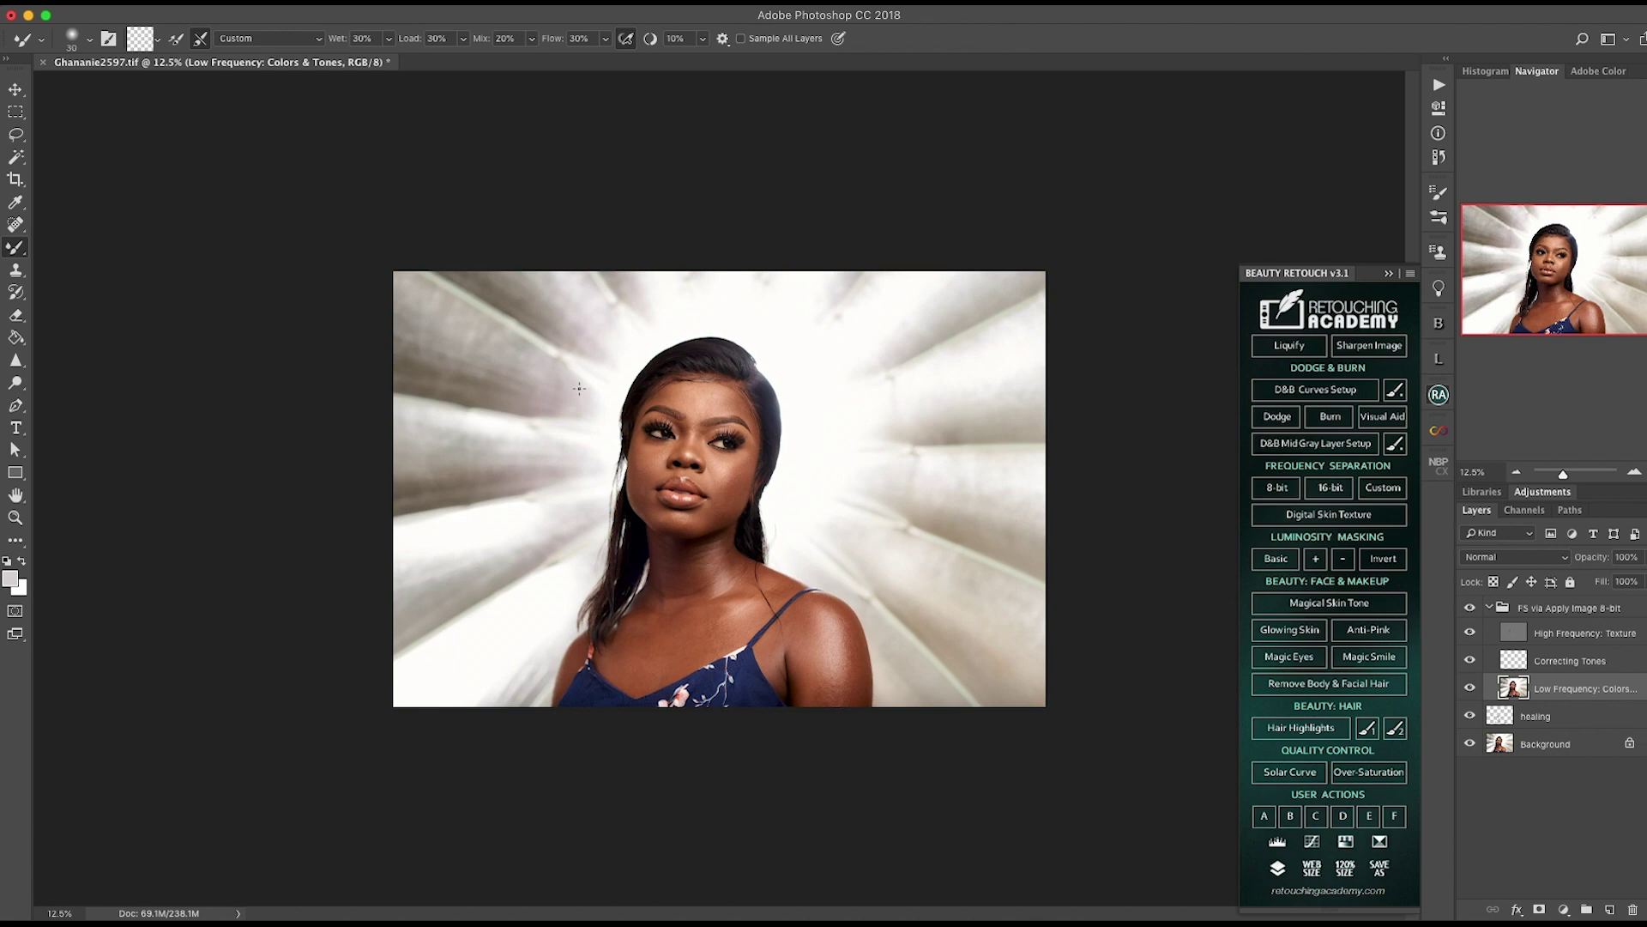
Step: Set the Mixer Brush size to 100 pixels for blending the face at 25% view
{"action": "key", "text": "super+plus"}
{"action": "key", "text": "super+plus"}
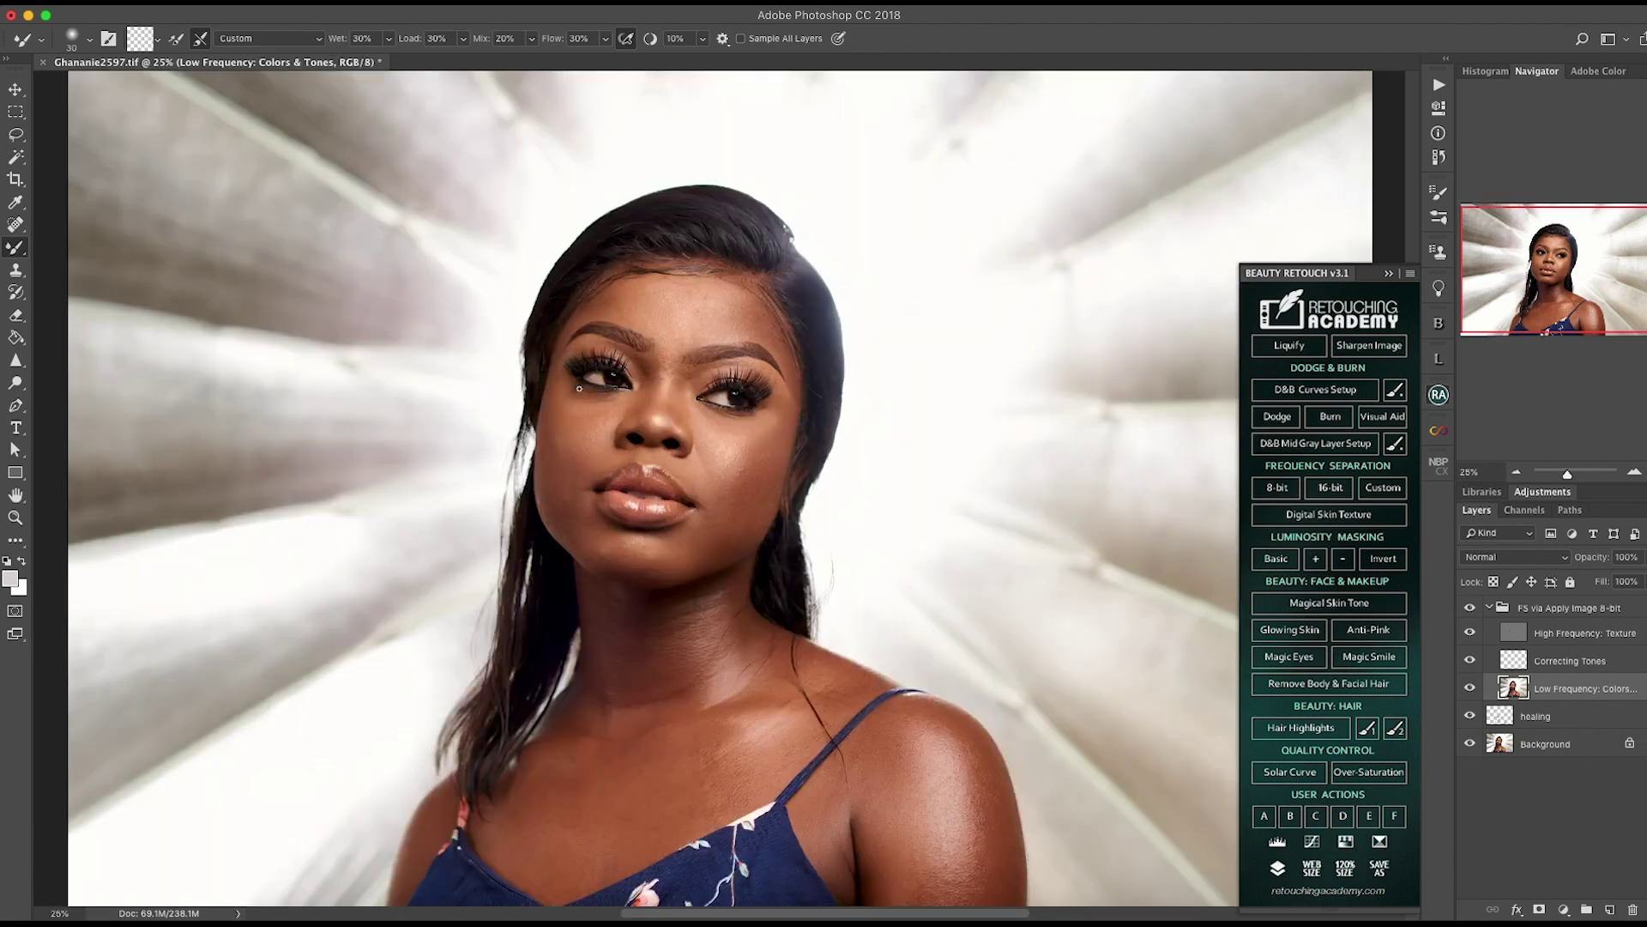
{"action": "scroll", "coordinate": [911, 596], "scroll_direction": "down", "scroll_amount": 3}
{"action": "scroll", "coordinate": [912, 596], "scroll_direction": "left", "scroll_amount": 2}
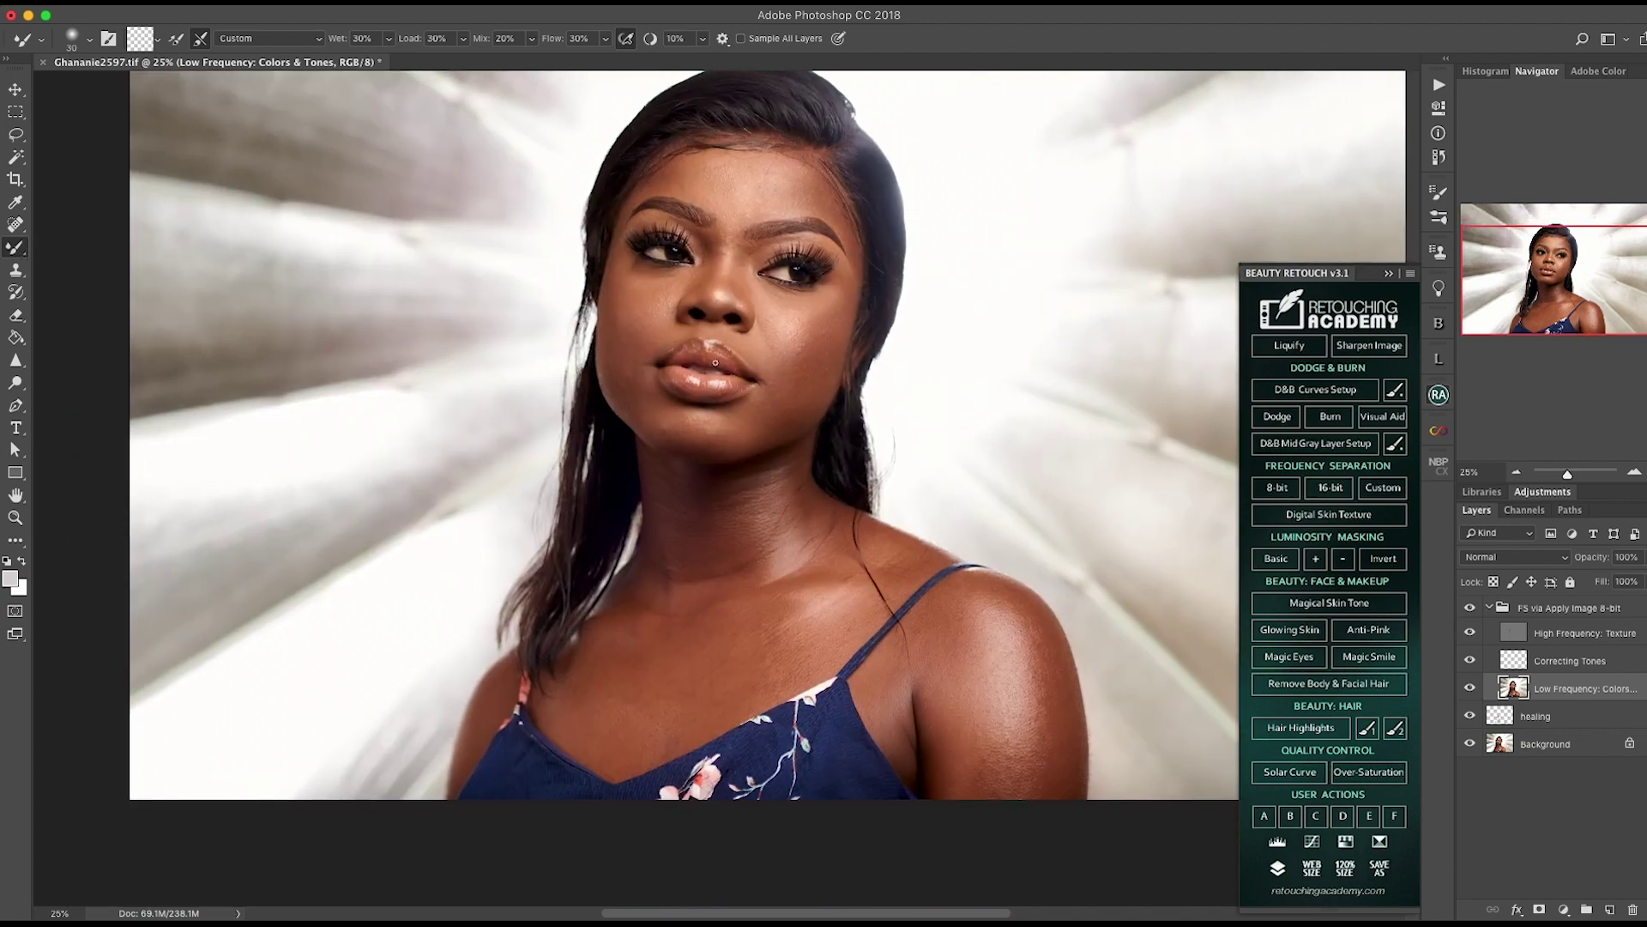
{"action": "key", "text": "bracketright"}
{"action": "key", "text": "bracketright"}
{"action": "key", "text": "bracketright"}
{"action": "key", "text": "bracketright"}
{"action": "key", "text": "bracketright"}
{"action": "key", "text": "bracketright"}
{"action": "key", "text": "bracketright"}
{"action": "key", "text": "bracketright"}
{"action": "key", "text": "bracketright"}
{"action": "key", "text": "bracketright"}
{"action": "key", "text": "bracketright"}
{"action": "key", "text": "bracketright"}
{"action": "key", "text": "bracketright"}
{"action": "key", "text": "bracketright"}
{"action": "key", "text": "bracketright"}
{"action": "key", "text": "bracketright"}
{"action": "key", "text": "bracketright"}
{"action": "key", "text": "bracketright"}
{"action": "key", "text": "bracketright"}
{"action": "left_click_drag", "start_coordinate": [805, 417], "coordinate": [757, 507]}
{"action": "key", "text": "bracketleft"}
{"action": "key", "text": "bracketleft"}
{"action": "key", "text": "bracketleft"}
{"action": "key", "text": "bracketleft"}
{"action": "key", "text": "bracketleft"}
{"action": "key", "text": "bracketleft"}
{"action": "key", "text": "bracketleft"}
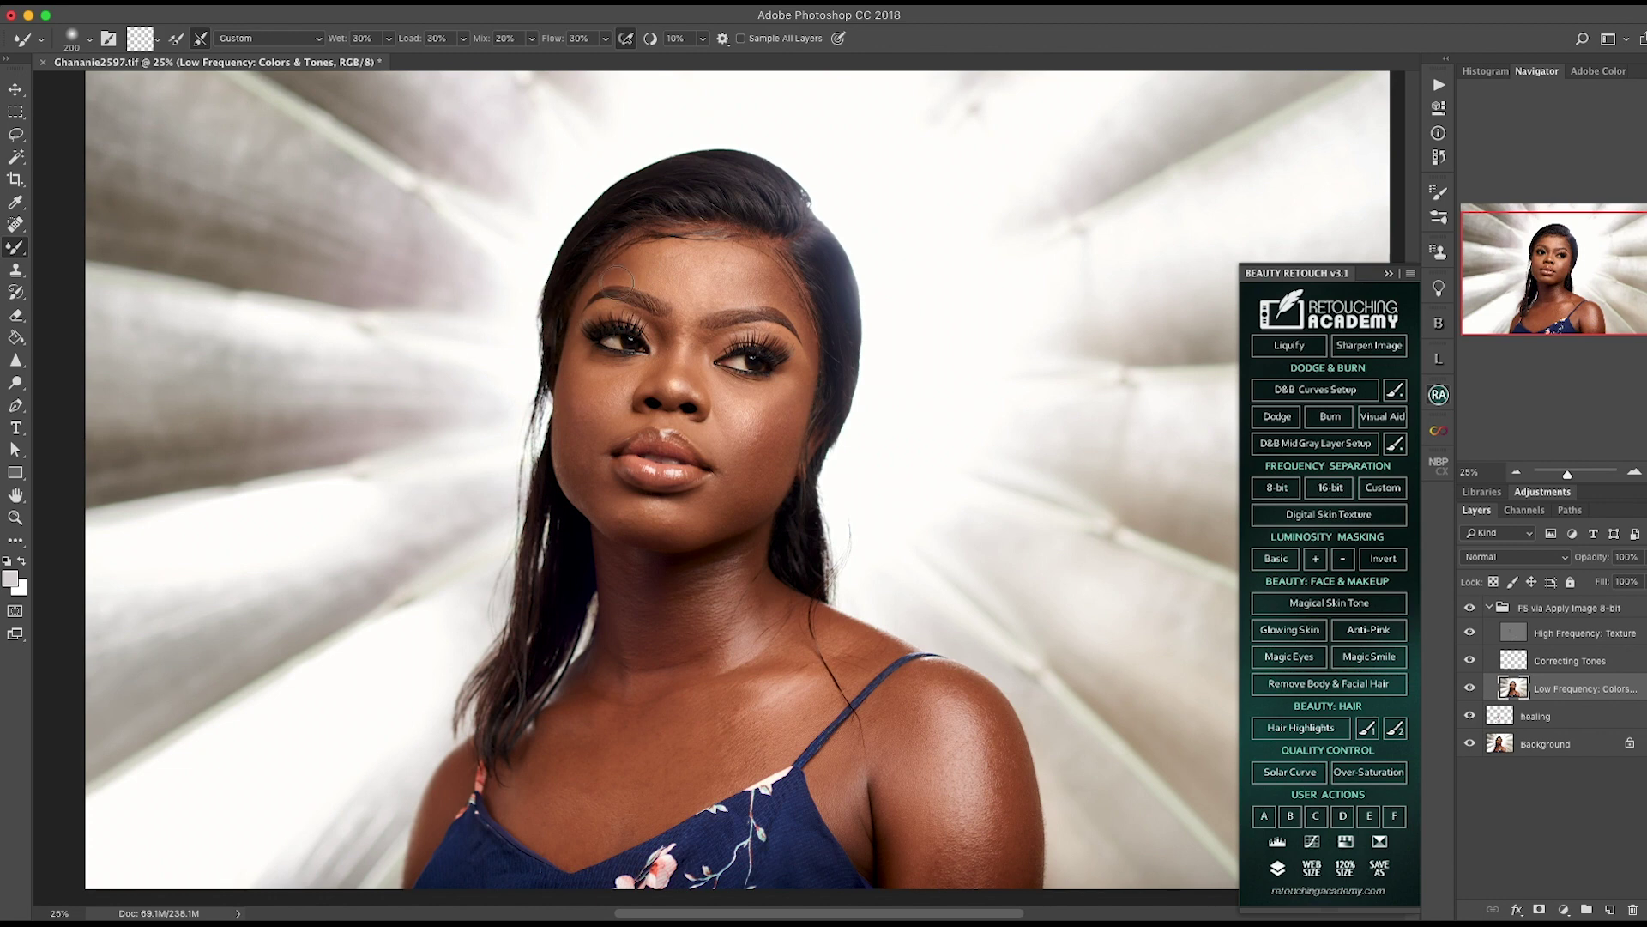
{"action": "key", "text": "bracketleft"}
{"action": "key", "text": "bracketleft"}
{"action": "scroll", "coordinate": [697, 327], "scroll_direction": "up", "scroll_amount": 1}
{"action": "scroll", "coordinate": [697, 327], "scroll_direction": "left", "scroll_amount": 1}
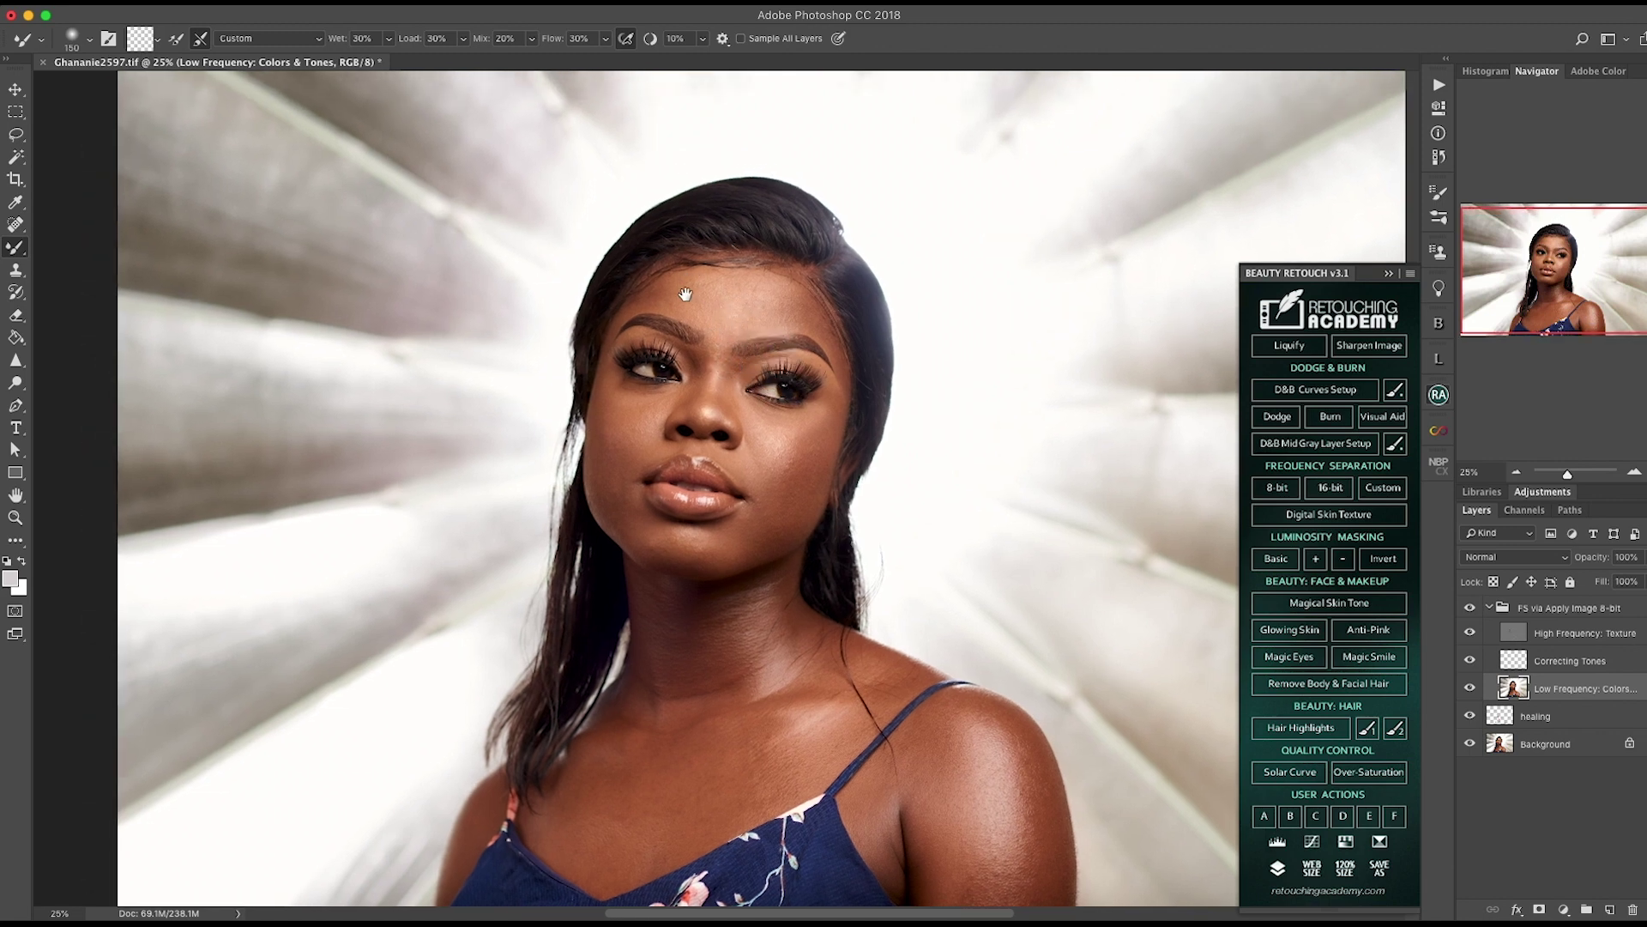
{"action": "key", "text": "bracketleft"}
Step: Blend the uneven skin tones across the forehead and above the eyebrows with short Mixer Brush strokes on the low frequency layer
{"action": "mouse_move", "coordinate": [702, 280]}
{"action": "left_mouse_down"}
{"action": "mouse_move", "coordinate": [678, 290]}
{"action": "mouse_move", "coordinate": [693, 304]}
{"action": "left_mouse_up"}
{"action": "left_click_drag", "start_coordinate": [735, 279], "coordinate": [727, 282]}
{"action": "left_click_drag", "start_coordinate": [675, 336], "coordinate": [700, 332]}
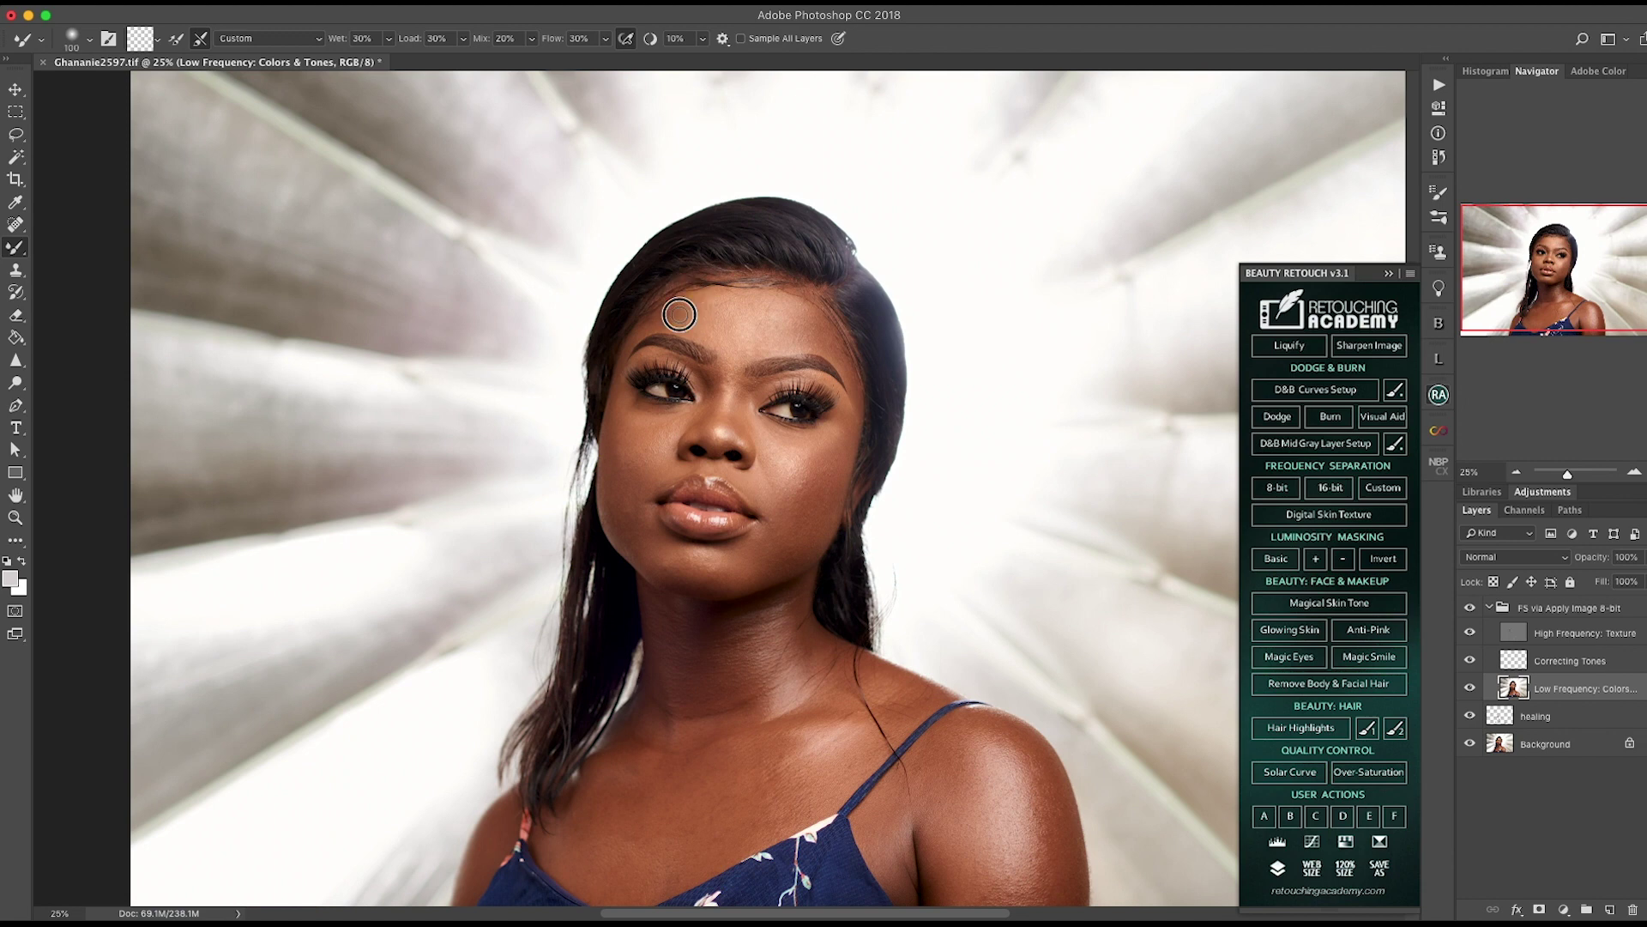
{"action": "left_click_drag", "start_coordinate": [789, 306], "coordinate": [786, 307]}
{"action": "mouse_move", "coordinate": [670, 315]}
{"action": "left_mouse_down"}
{"action": "mouse_move", "coordinate": [701, 306]}
{"action": "mouse_move", "coordinate": [660, 317]}
{"action": "left_mouse_up"}
{"action": "left_click_drag", "start_coordinate": [665, 315], "coordinate": [641, 331]}
{"action": "left_click_drag", "start_coordinate": [706, 308], "coordinate": [710, 307]}
{"action": "left_click_drag", "start_coordinate": [691, 321], "coordinate": [707, 317]}
Step: Compare the forehead with and without the frequency separation group
{"action": "key", "text": "super+plus"}
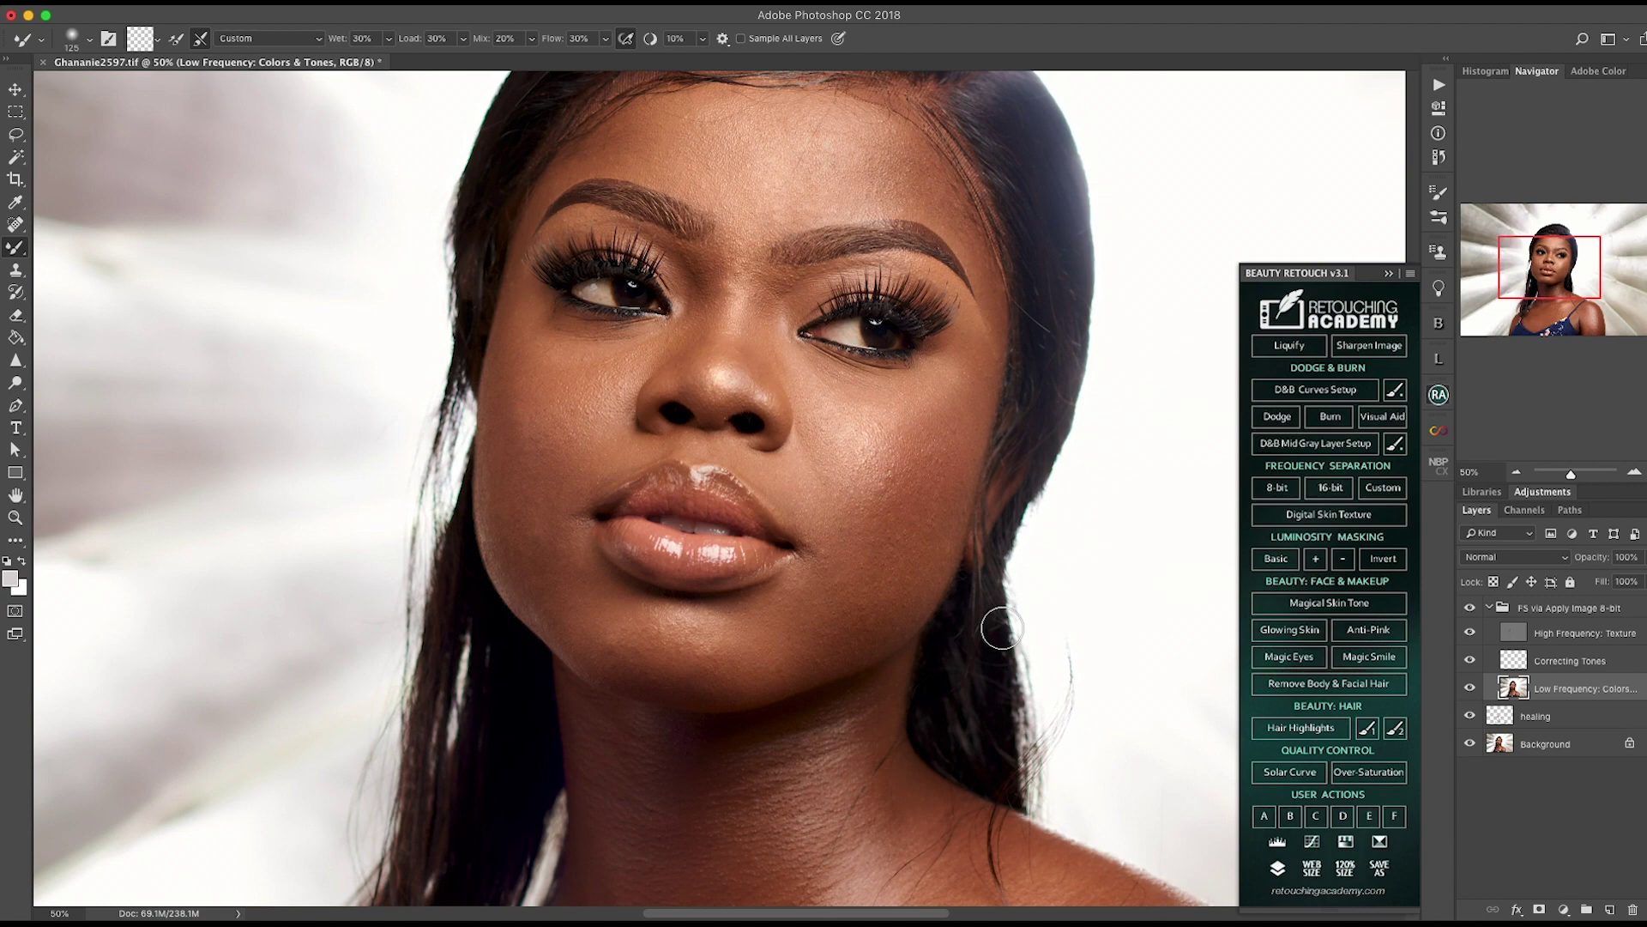
{"action": "scroll", "coordinate": [665, 339], "scroll_direction": "up", "scroll_amount": 5}
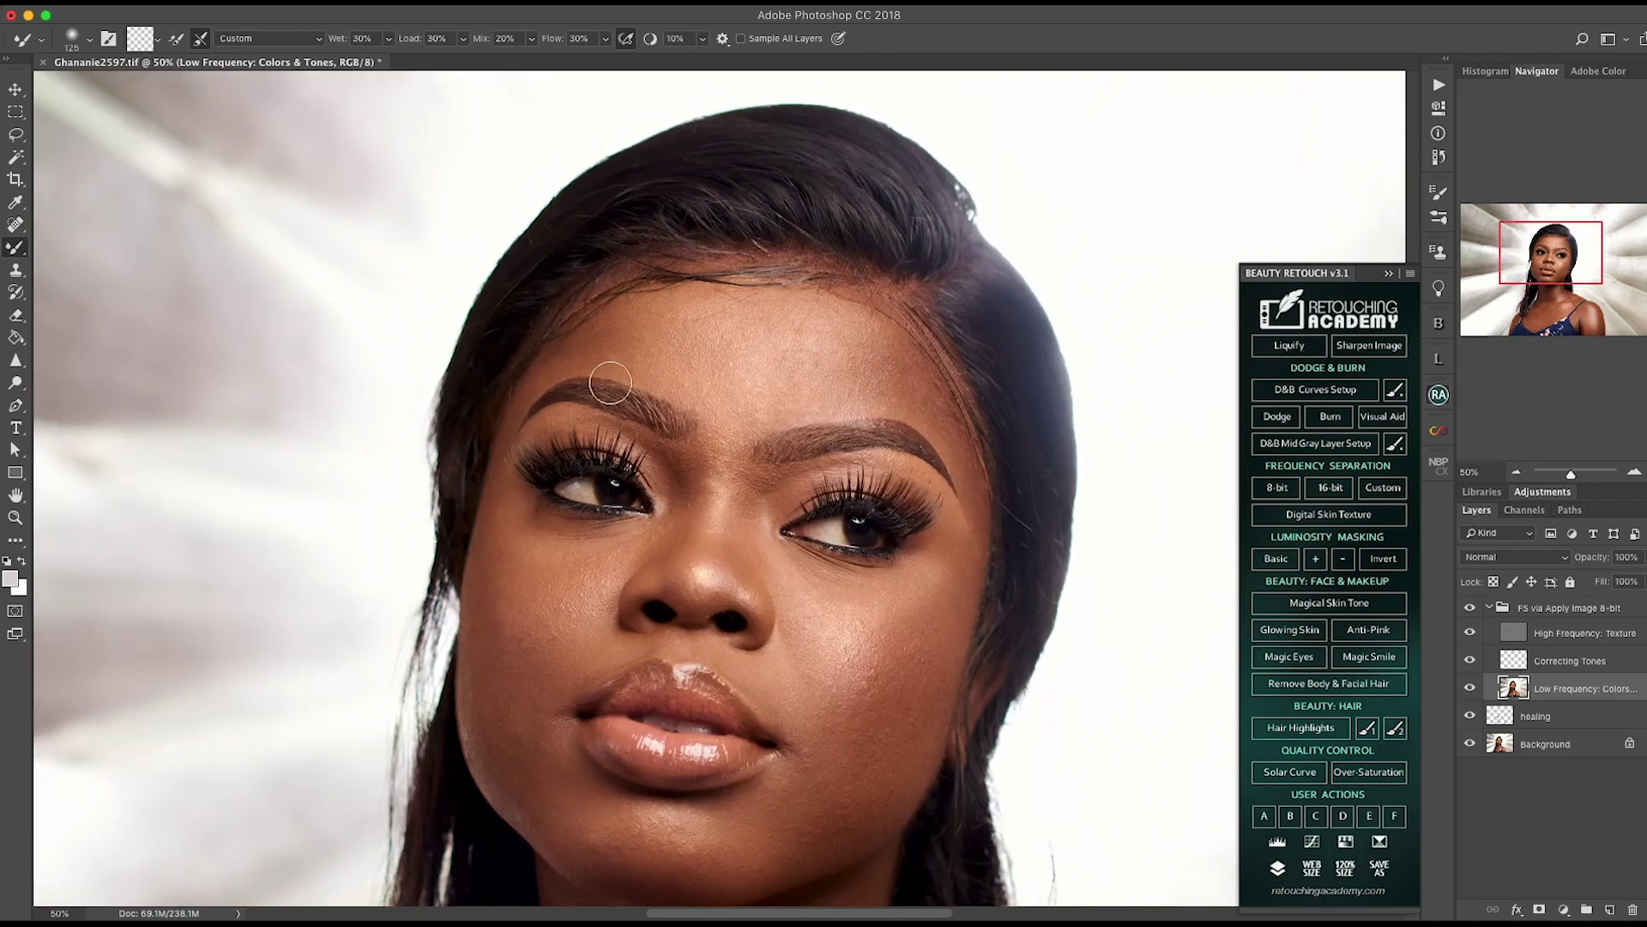
{"action": "left_click", "coordinate": [1471, 609]}
{"action": "left_click", "coordinate": [1472, 609]}
{"action": "left_click", "coordinate": [1472, 609]}
{"action": "left_click", "coordinate": [1472, 611]}
{"action": "key", "text": "super+minus"}
{"action": "key", "text": "super+minus"}
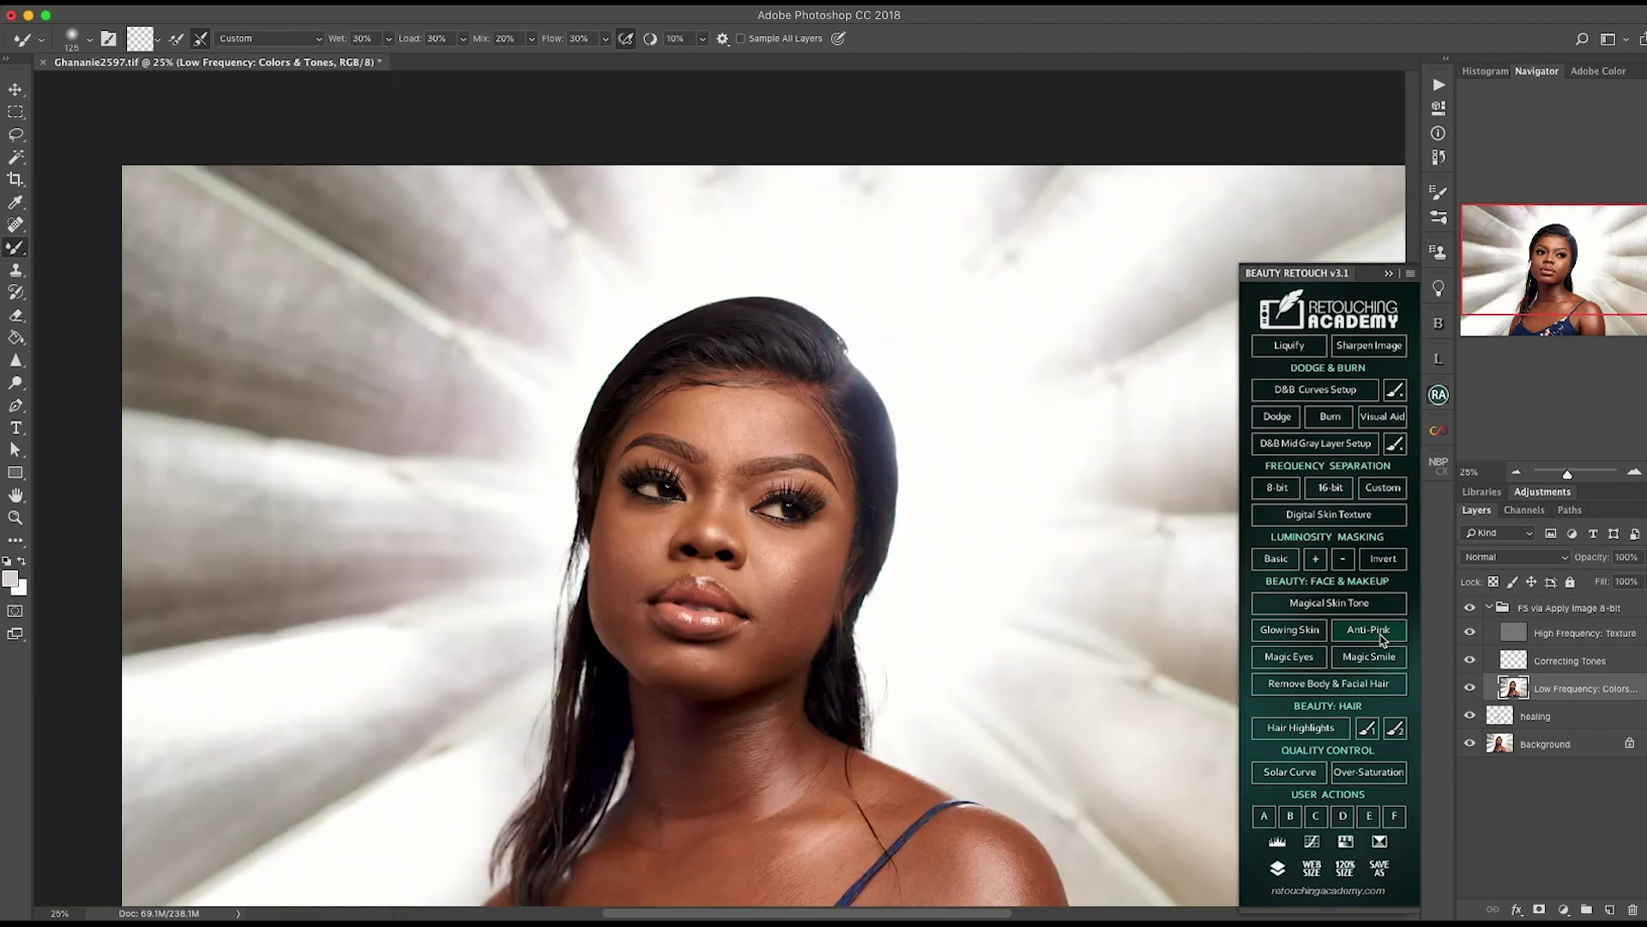
Step: Blend the tones of the upper forehead and the area above the brow, varying the Mixer Brush between about 125 and 150 pixels
{"action": "scroll", "coordinate": [643, 481], "scroll_direction": "down", "scroll_amount": 2}
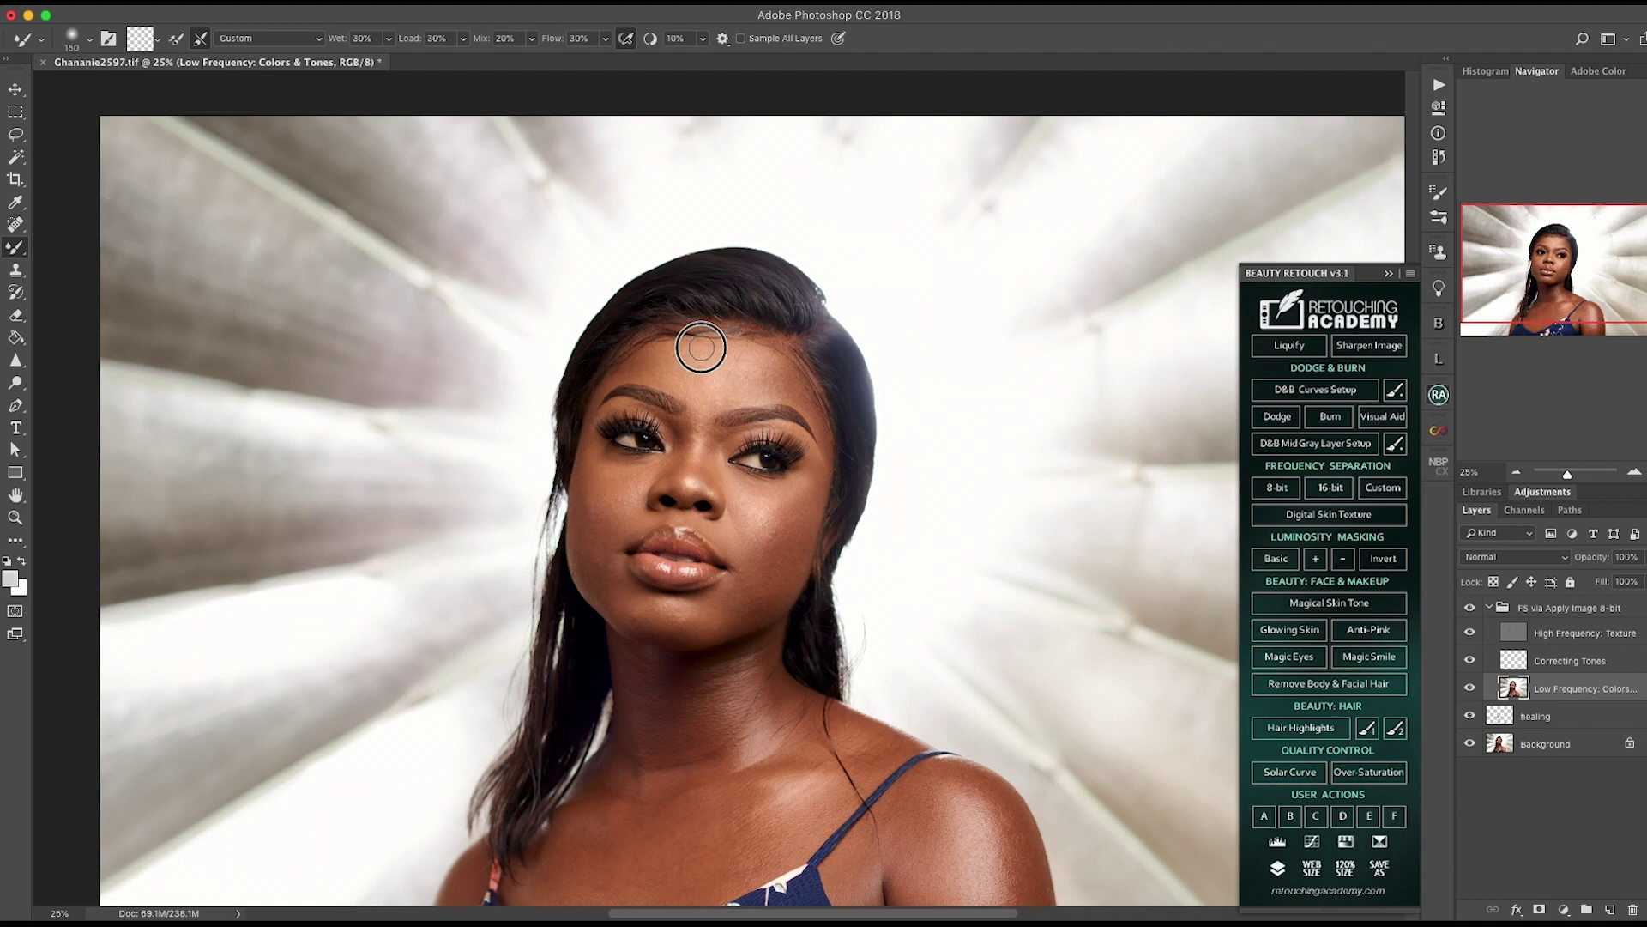
{"action": "key", "text": "]"}
{"action": "key", "text": "]"}
{"action": "key", "text": "]"}
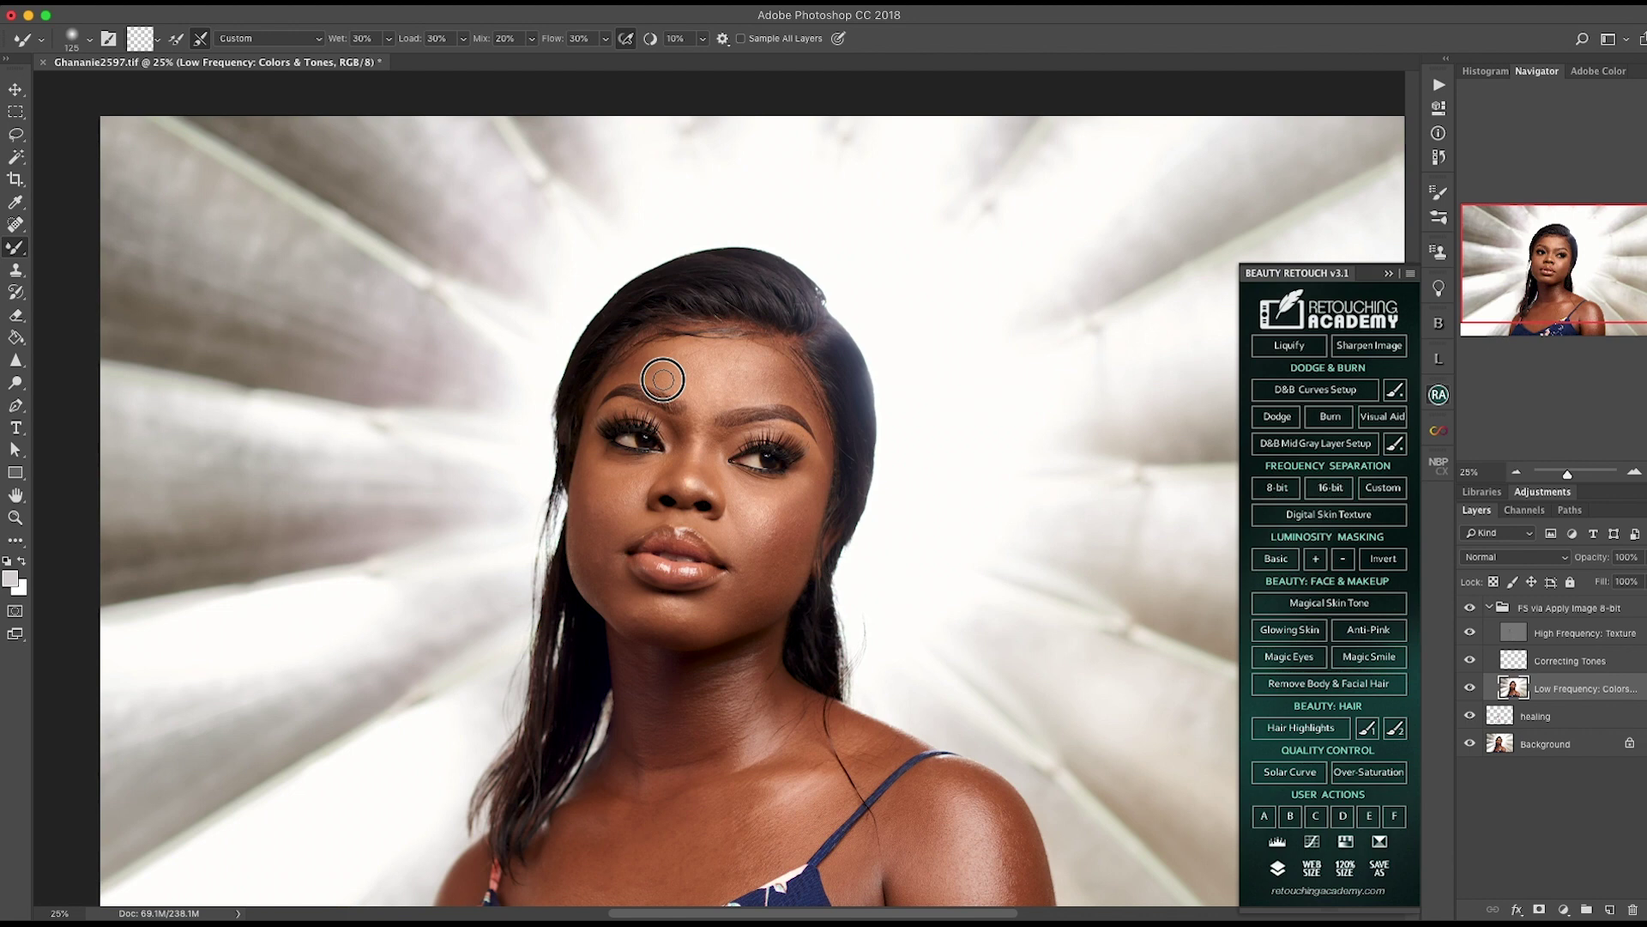
{"action": "key", "text": "["}
{"action": "key", "text": "["}
{"action": "key", "text": "["}
{"action": "key", "text": "["}
{"action": "key", "text": "]"}
{"action": "key", "text": "]"}
{"action": "key", "text": "]"}
{"action": "key", "text": "]"}
{"action": "key", "text": "]"}
{"action": "key", "text": "["}
{"action": "key", "text": "["}
{"action": "key", "text": "["}
{"action": "key", "text": "["}
{"action": "key", "text": "["}
{"action": "key", "text": "]"}
{"action": "key", "text": "]"}
{"action": "key", "text": "]"}
{"action": "key", "text": "]"}
{"action": "key", "text": "]"}
{"action": "key", "text": "["}
{"action": "key", "text": "["}
{"action": "key", "text": "["}
{"action": "key", "text": "["}
{"action": "key", "text": "]"}
{"action": "key", "text": "]"}
{"action": "key", "text": "]"}
{"action": "key", "text": "]"}
{"action": "key", "text": "["}
{"action": "key", "text": "["}
{"action": "key", "text": "["}
{"action": "key", "text": "["}
Step: Smooth the tones along the hairline, down to the temple beside her left eye, and back across the middle of the forehead
{"action": "mouse_move", "coordinate": [706, 358]}
{"action": "left_mouse_down"}
{"action": "mouse_move", "coordinate": [685, 369]}
{"action": "mouse_move", "coordinate": [717, 358]}
{"action": "mouse_move", "coordinate": [712, 345]}
{"action": "mouse_move", "coordinate": [729, 353]}
{"action": "left_mouse_up"}
{"action": "left_click_drag", "start_coordinate": [745, 347], "coordinate": [762, 352]}
{"action": "mouse_move", "coordinate": [771, 364]}
{"action": "left_mouse_down"}
{"action": "mouse_move", "coordinate": [793, 401]}
{"action": "mouse_move", "coordinate": [784, 365]}
{"action": "left_mouse_up"}
{"action": "left_click_drag", "start_coordinate": [779, 367], "coordinate": [828, 452]}
{"action": "key", "text": "["}
{"action": "key", "text": "]"}
{"action": "mouse_move", "coordinate": [761, 378]}
{"action": "left_mouse_down"}
{"action": "mouse_move", "coordinate": [706, 353]}
{"action": "mouse_move", "coordinate": [714, 390]}
{"action": "left_mouse_up"}
{"action": "key", "text": "bracketleft"}
Step: Check the blended forehead up close against the original by switching the frequency separation group off and on
{"action": "left_click", "coordinate": [1469, 609]}
{"action": "left_click", "coordinate": [1470, 609]}
{"action": "key", "text": "super+plus"}
{"action": "key", "text": "super+plus"}
{"action": "key", "text": "super+plus"}
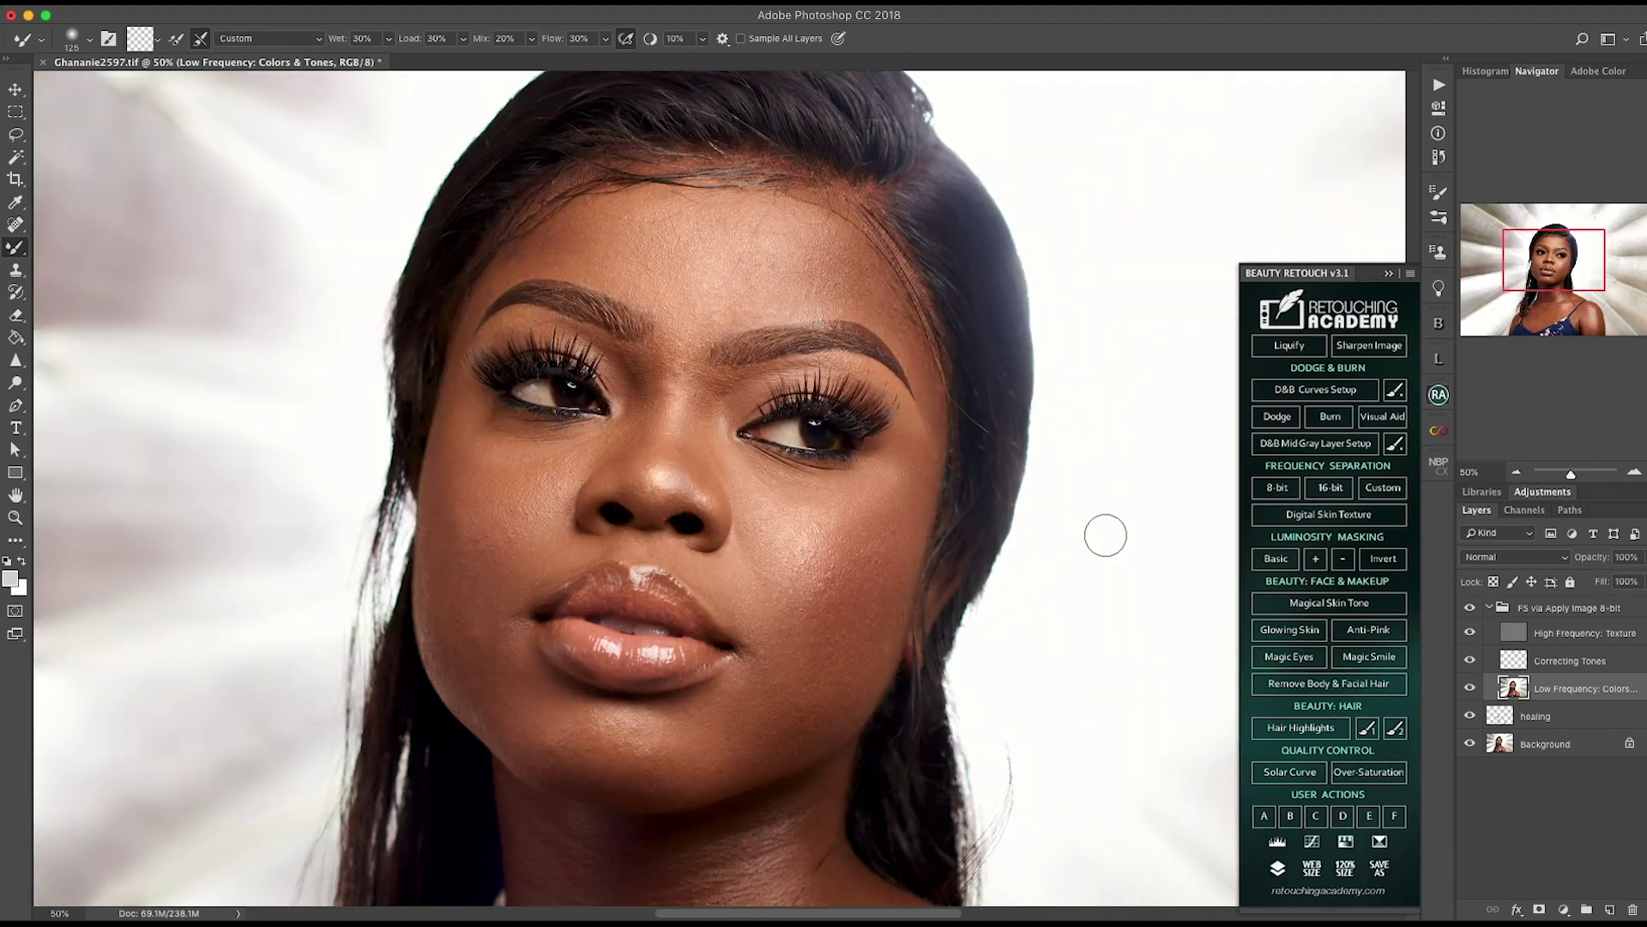
{"action": "left_click_drag", "start_coordinate": [676, 322], "coordinate": [586, 490]}
{"action": "left_click", "coordinate": [1470, 608]}
{"action": "left_click", "coordinate": [1471, 609]}
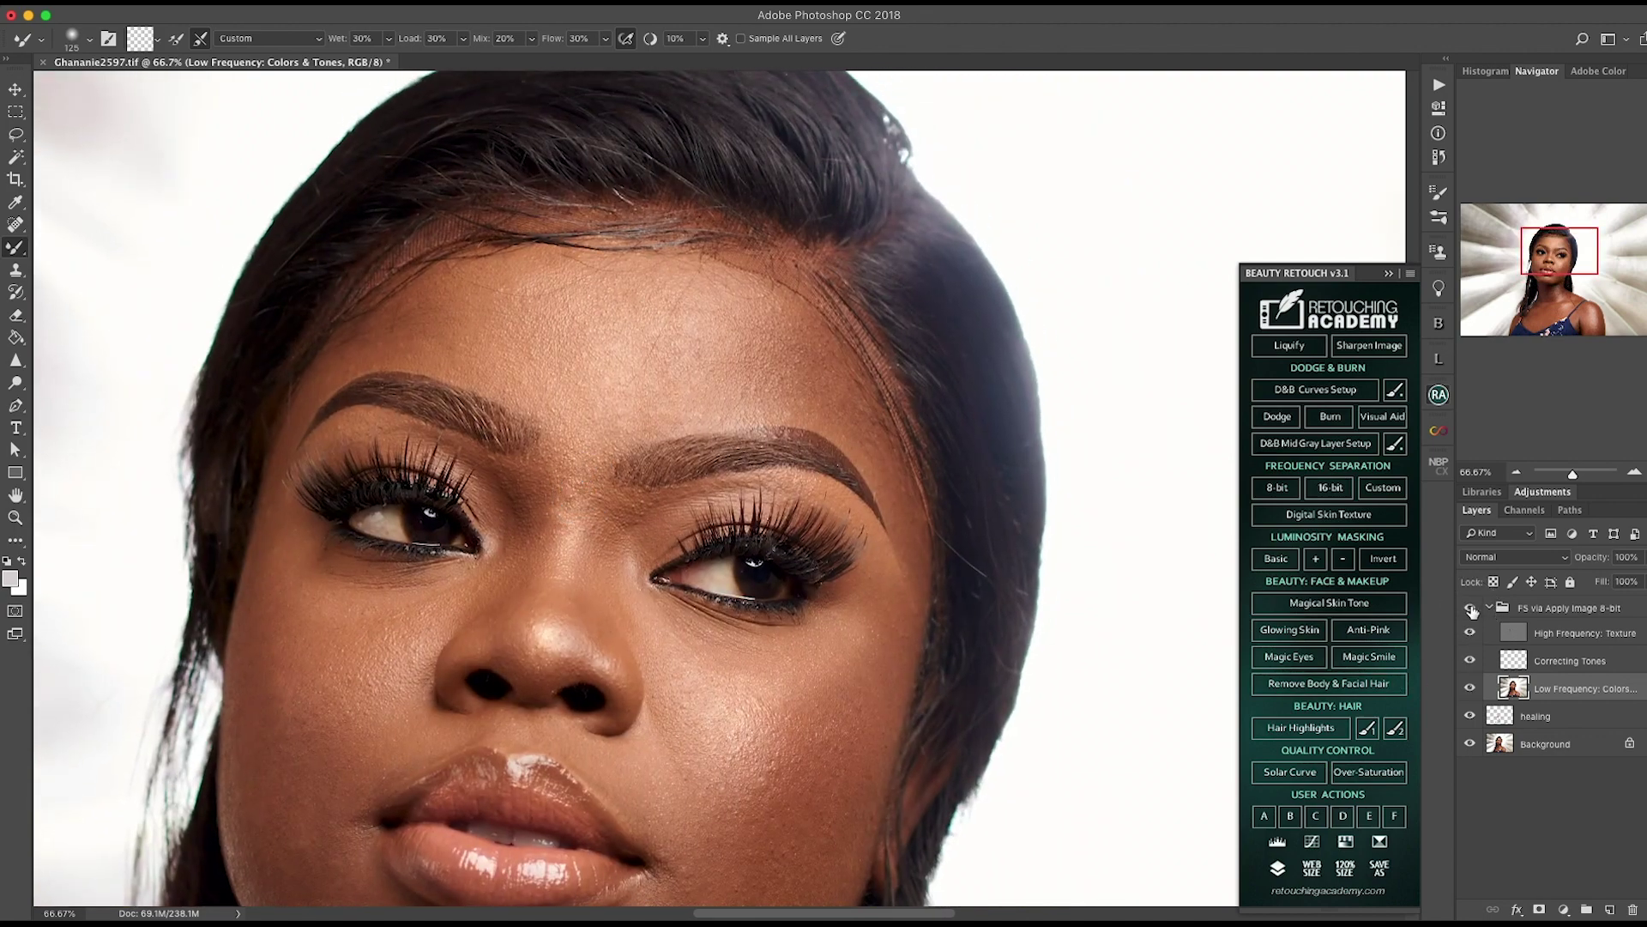
{"action": "key", "text": "super+minus"}
{"action": "key", "text": "super+minus"}
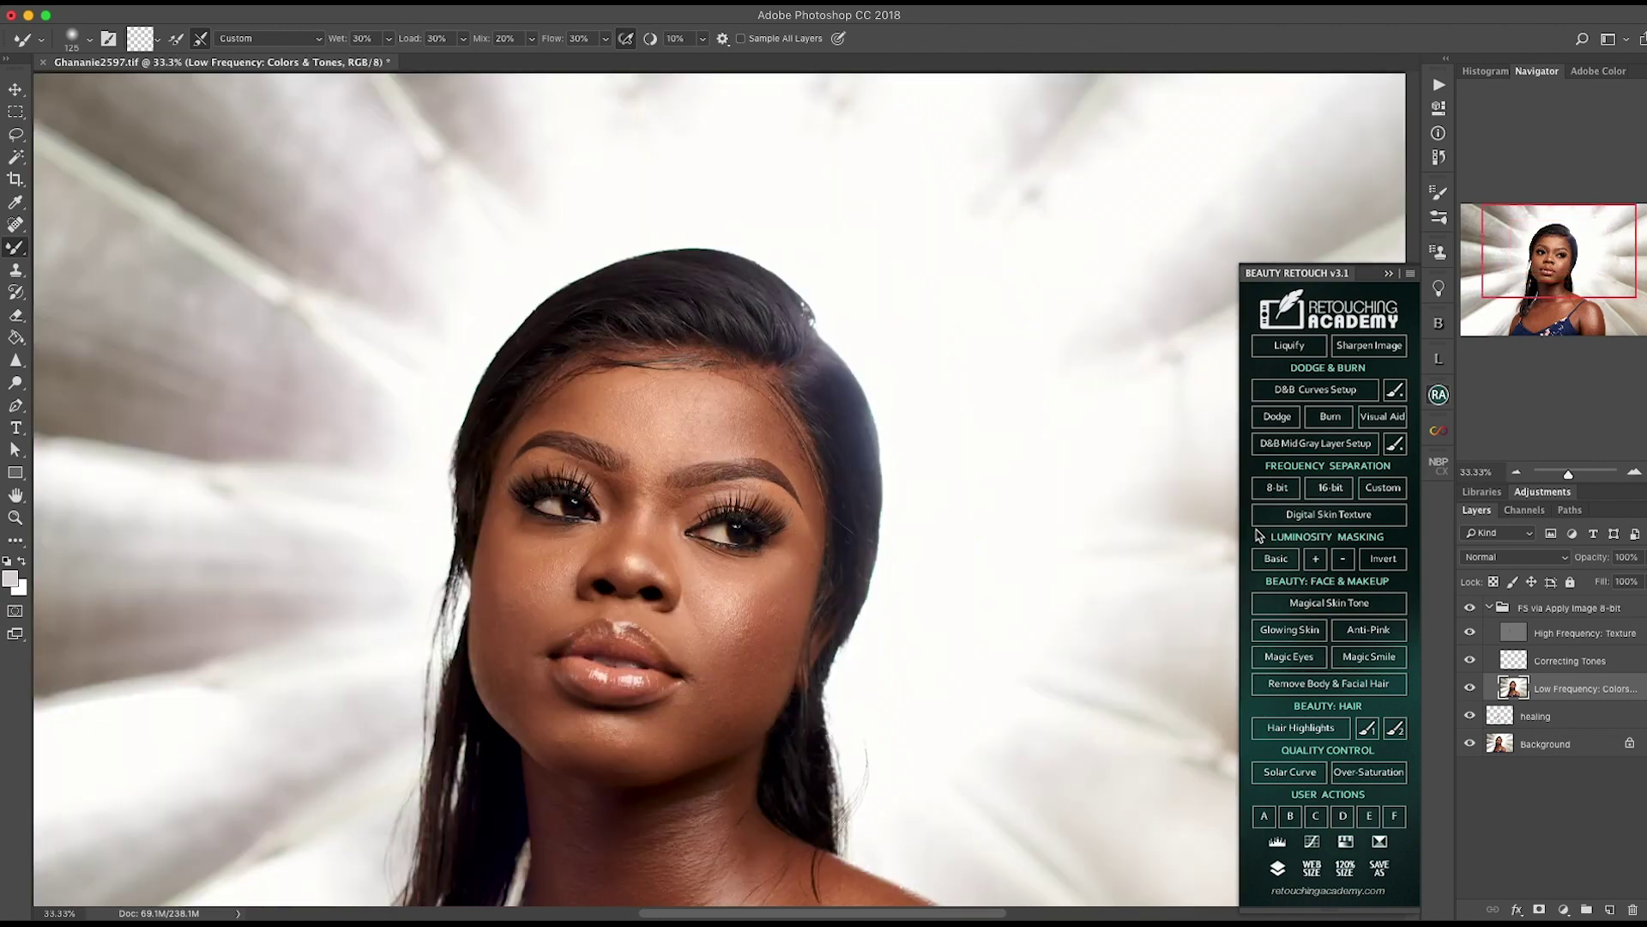
{"action": "key", "text": "super+minus"}
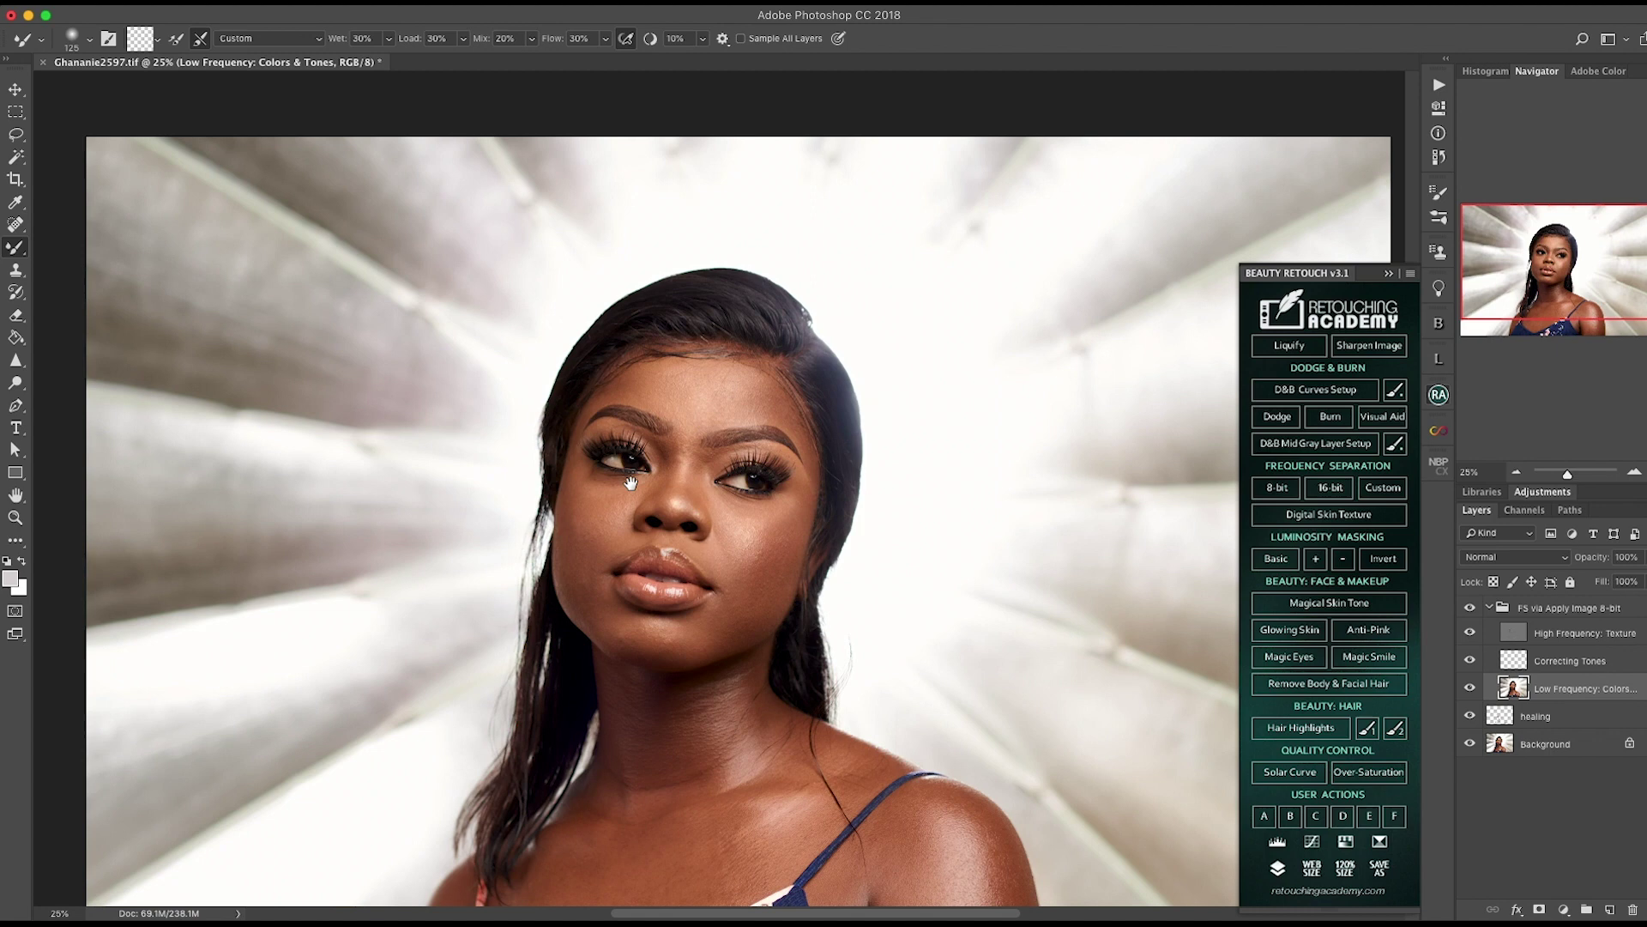
Step: Blend the skin from the temple to beneath her right eye using a smaller Mixer Brush
{"action": "left_click_drag", "start_coordinate": [627, 482], "coordinate": [667, 450]}
{"action": "key", "text": "bracketleft"}
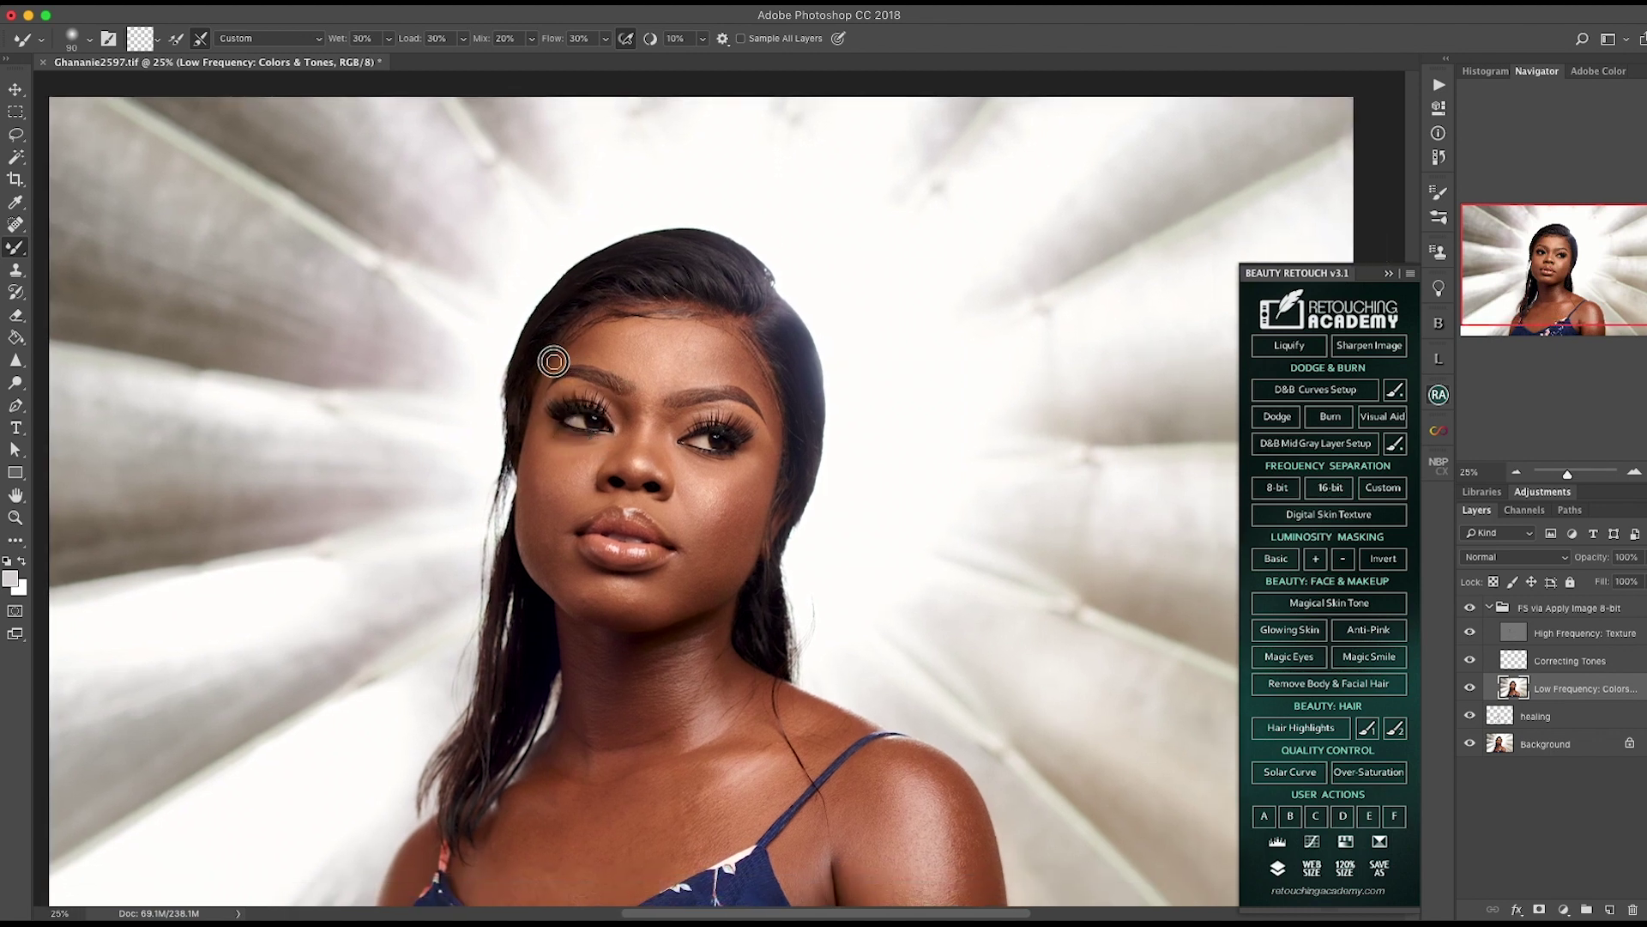
{"action": "mouse_move", "coordinate": [560, 386]}
{"action": "left_mouse_down"}
{"action": "mouse_move", "coordinate": [634, 411]}
{"action": "mouse_move", "coordinate": [624, 461]}
{"action": "mouse_move", "coordinate": [618, 411]}
{"action": "mouse_move", "coordinate": [619, 434]}
{"action": "left_mouse_up"}
{"action": "key", "text": "bracketright"}
{"action": "key", "text": "bracketleft"}
{"action": "key", "text": "bracketright"}
Step: Blend the tones of her right cheek on the low frequency layer, varying the Mixer Brush between about 90 and 125 pixels
{"action": "mouse_move", "coordinate": [617, 449]}
{"action": "left_mouse_down"}
{"action": "mouse_move", "coordinate": [562, 442]}
{"action": "mouse_move", "coordinate": [534, 416]}
{"action": "mouse_move", "coordinate": [549, 418]}
{"action": "mouse_move", "coordinate": [518, 526]}
{"action": "mouse_move", "coordinate": [551, 578]}
{"action": "left_mouse_up"}
{"action": "key", "text": "bracketright"}
{"action": "key", "text": "bracketleft"}
{"action": "key", "text": "bracketright"}
{"action": "key", "text": "bracketleft"}
{"action": "key", "text": "bracketleft"}
{"action": "key", "text": "bracketleft"}
{"action": "key", "text": "bracketright"}
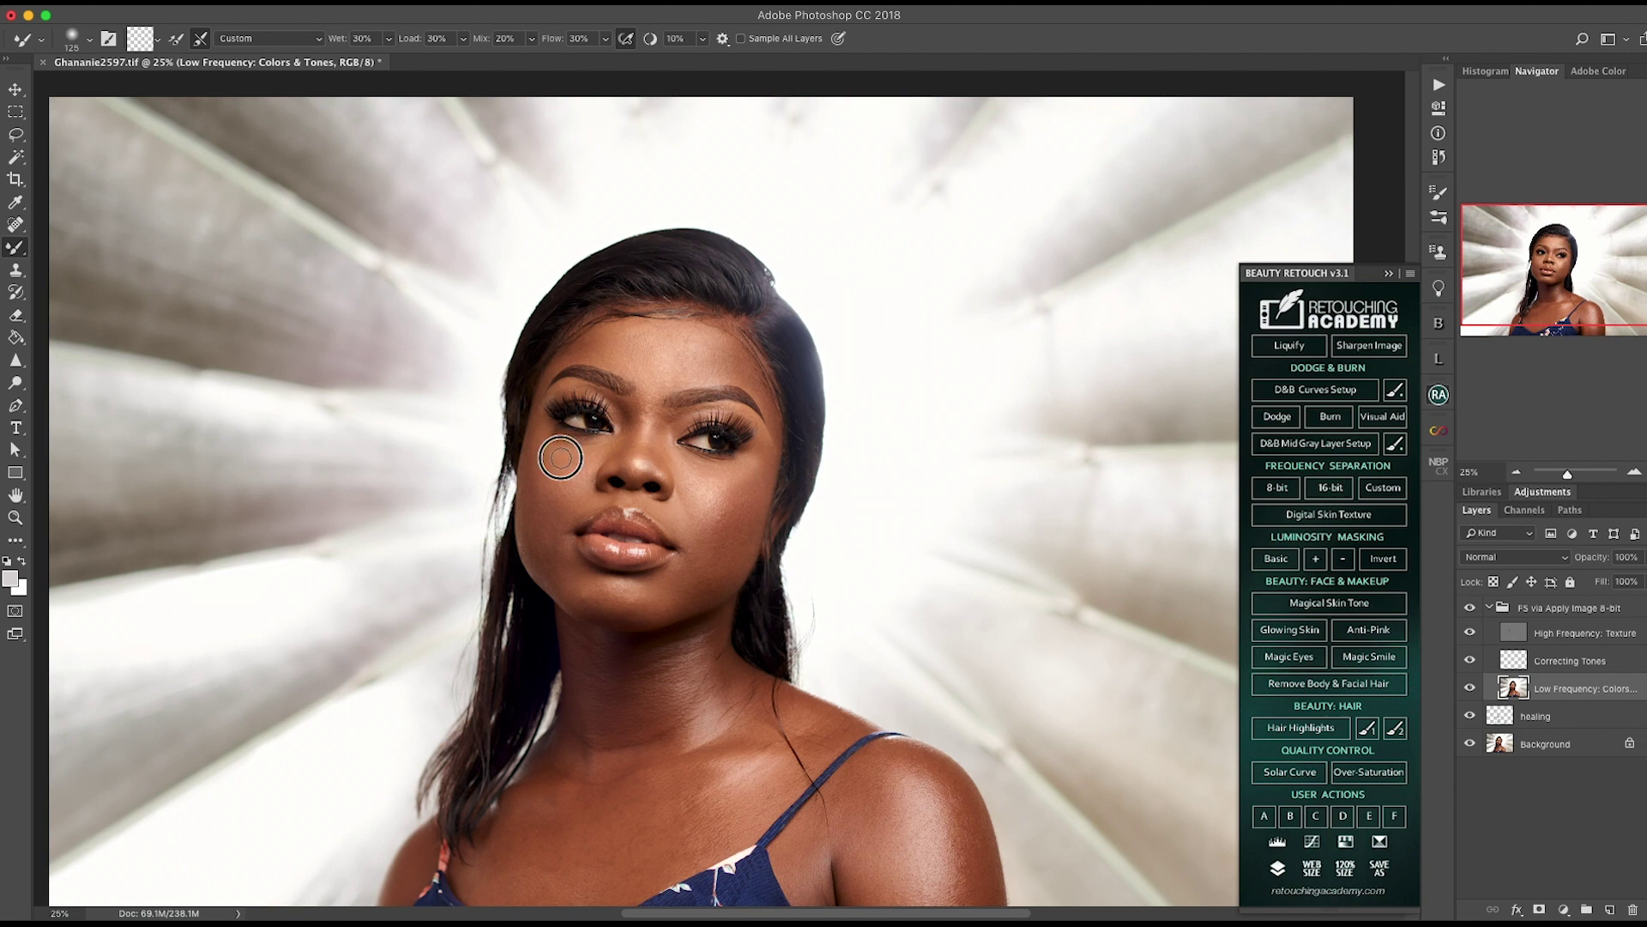
Step: Smooth the outer edge of her right cheek and compare it with the original by switching the frequency separation group off and on
{"action": "key", "text": "bracketleft"}
{"action": "key", "text": "bracketleft"}
{"action": "key", "text": "bracketleft"}
{"action": "key", "text": "bracketleft"}
{"action": "left_click_drag", "start_coordinate": [539, 482], "coordinate": [543, 502]}
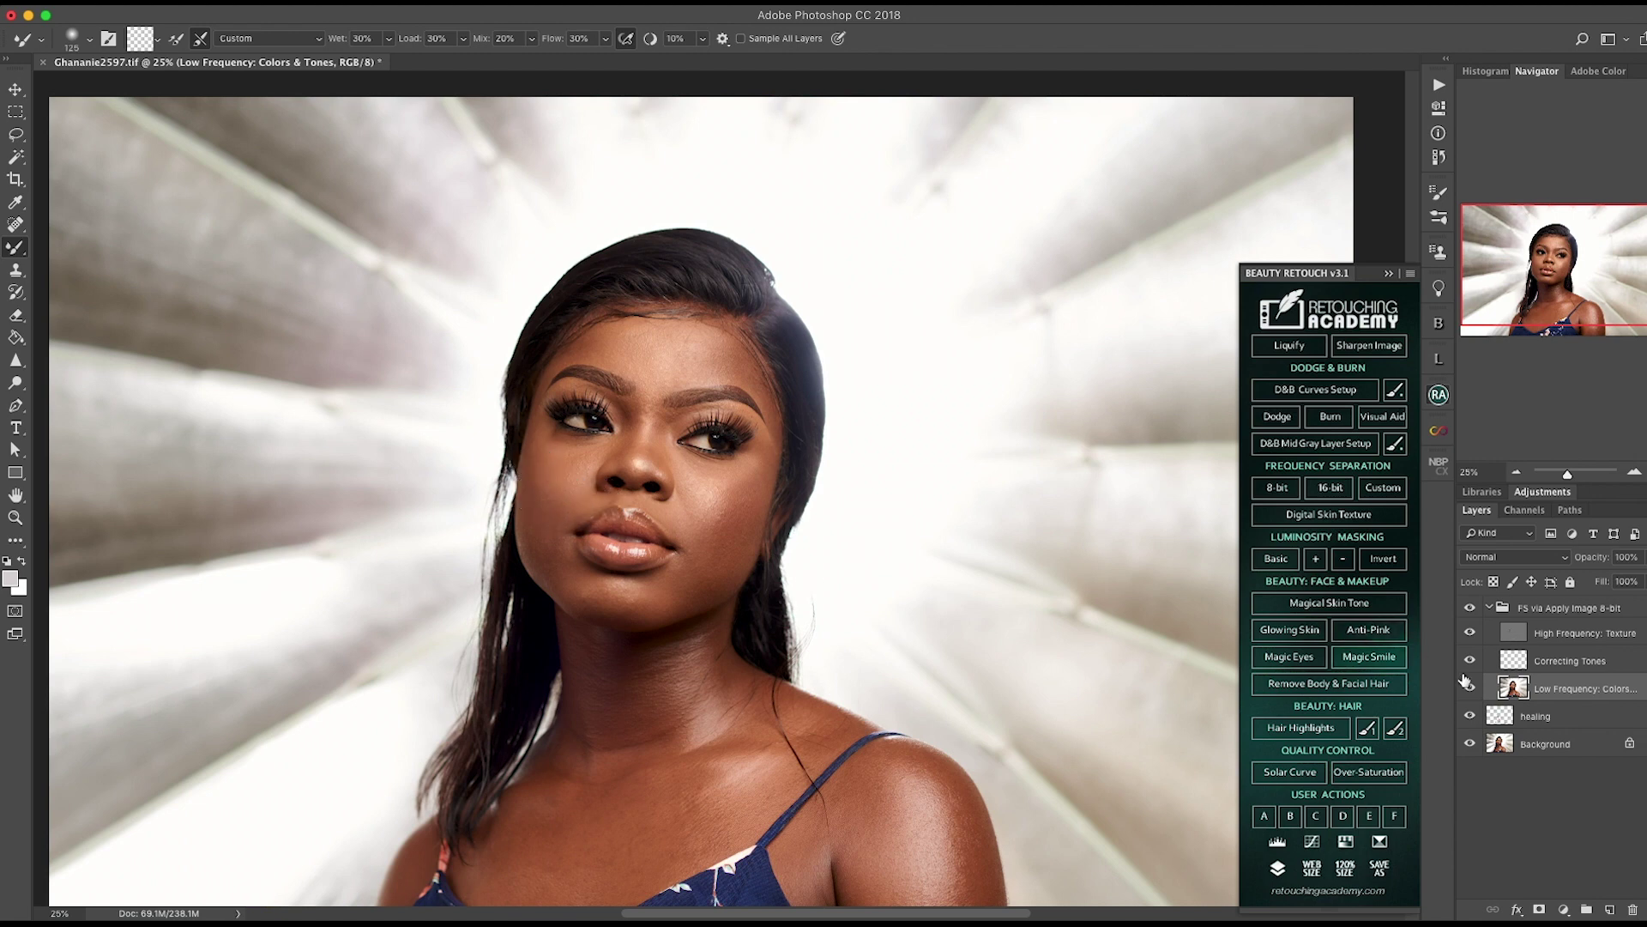
{"action": "left_click", "coordinate": [1469, 607]}
{"action": "left_click", "coordinate": [1471, 609]}
Step: Blend the lower part of her right cheek toward the corner of the mouth, using Mixer Brush sizes from 100 to 150 pixels
{"action": "scroll", "coordinate": [608, 549], "scroll_direction": "down", "scroll_amount": 3}
{"action": "scroll", "coordinate": [607, 549], "scroll_direction": "right", "scroll_amount": 1}
{"action": "key", "text": "bracketright"}
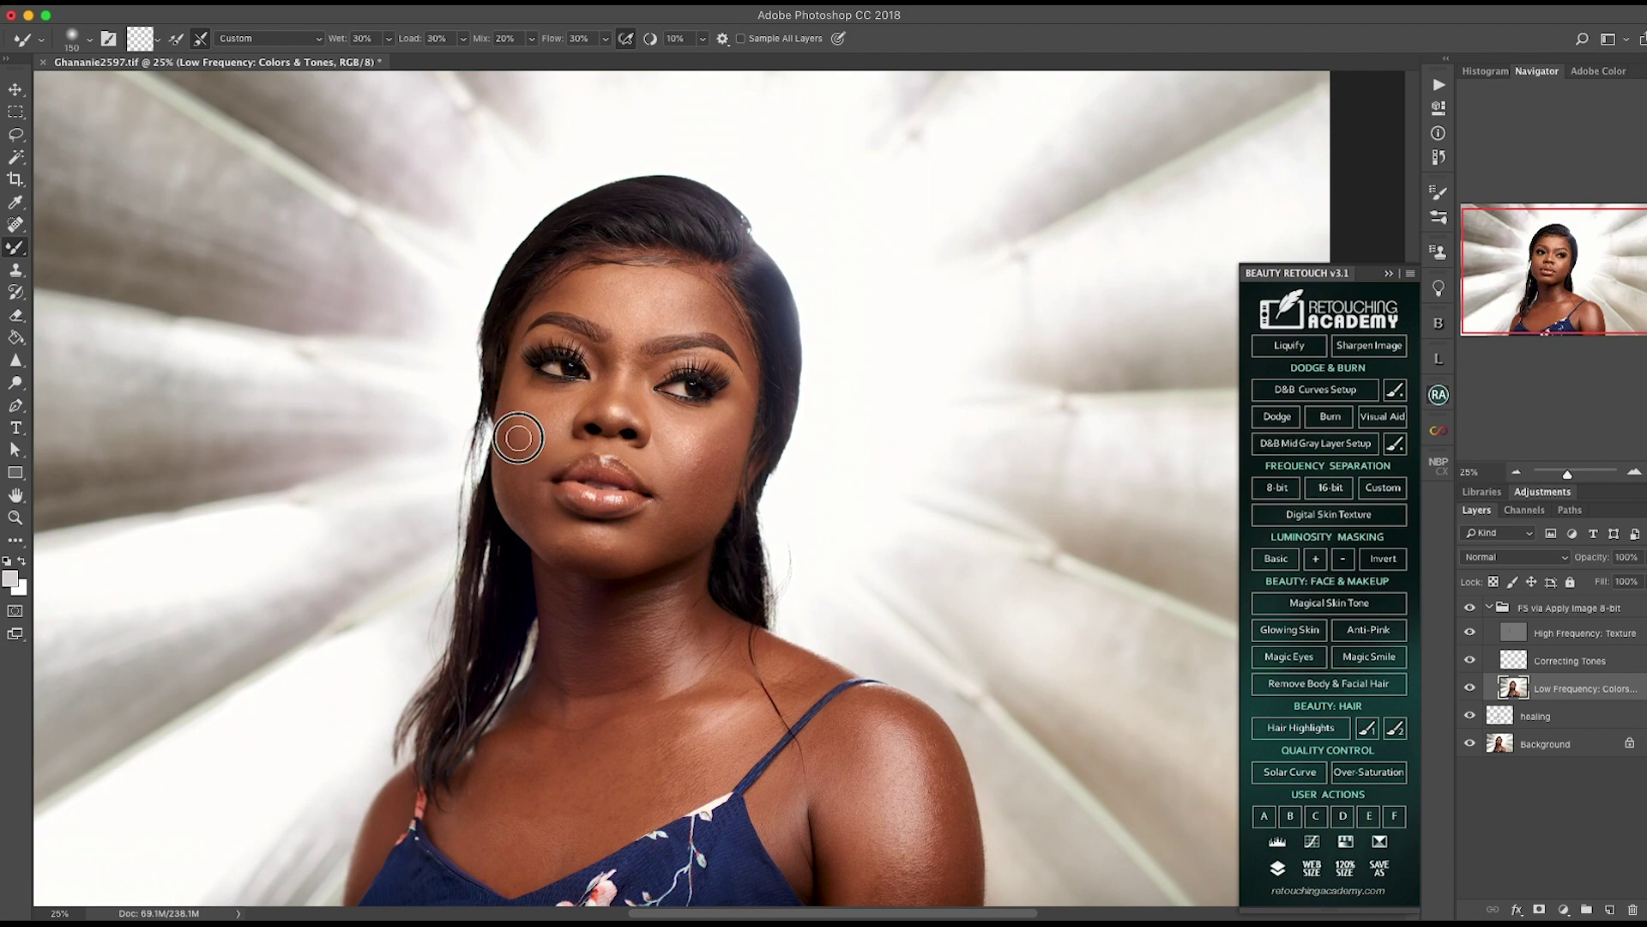
{"action": "key", "text": "bracketleft"}
{"action": "key", "text": "bracketleft"}
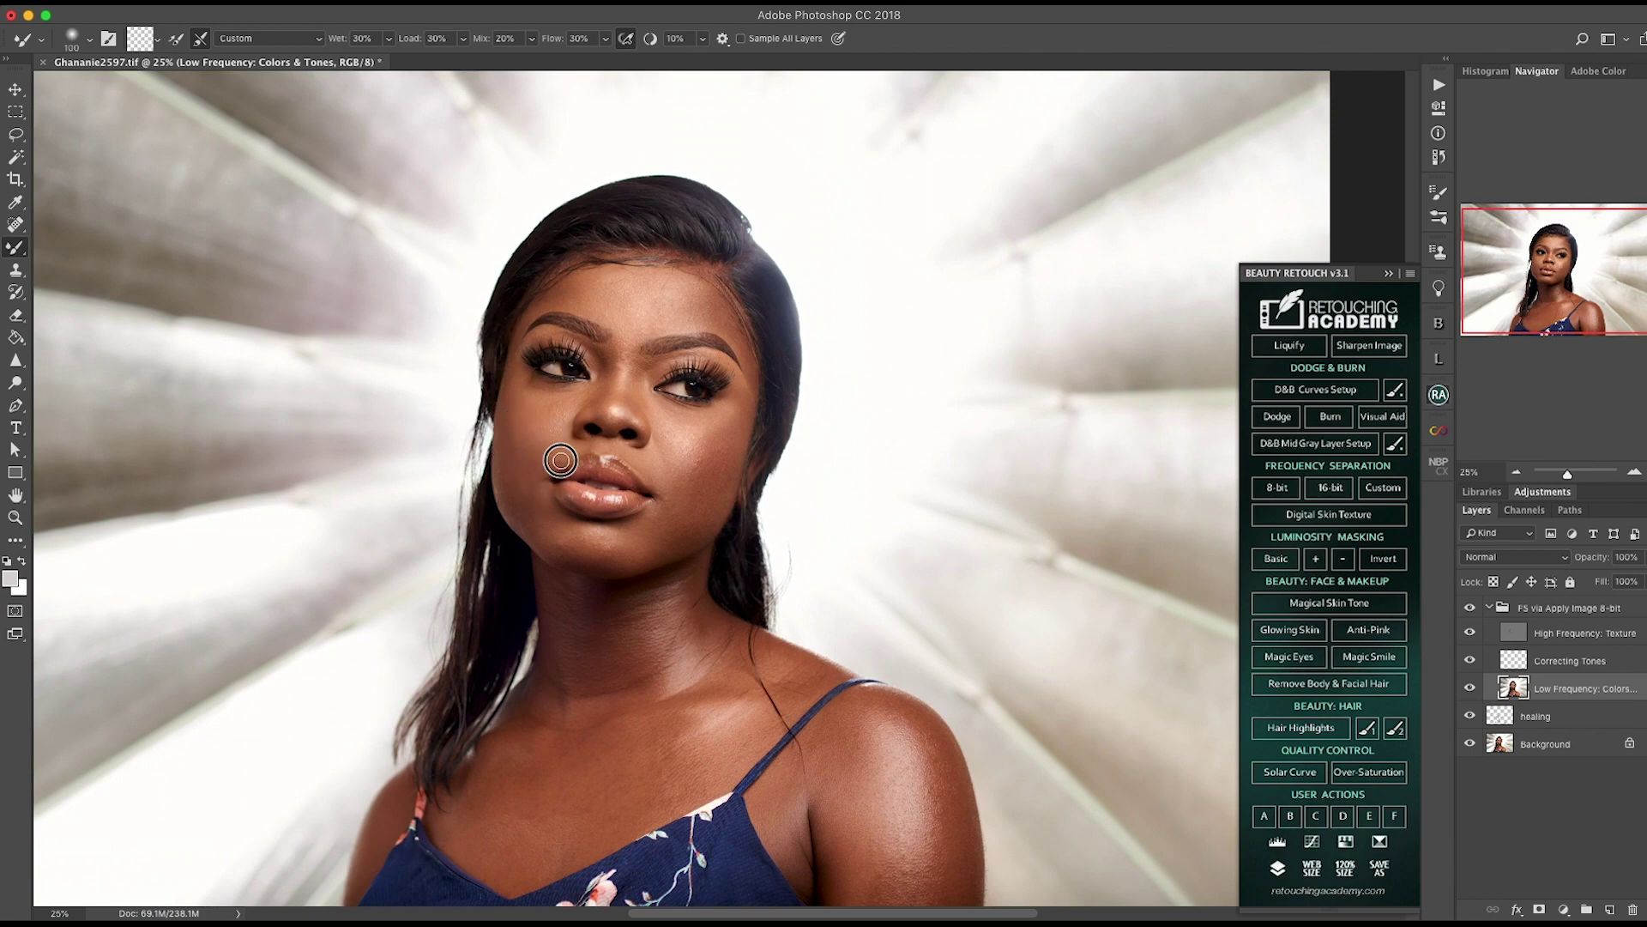
Step: Smooth the tones along the jawline and chin with the Mixer Brush at about 125 to 150 pixels
{"action": "scroll", "coordinate": [552, 448], "scroll_direction": "down", "scroll_amount": 4}
{"action": "scroll", "coordinate": [552, 449], "scroll_direction": "right", "scroll_amount": 2}
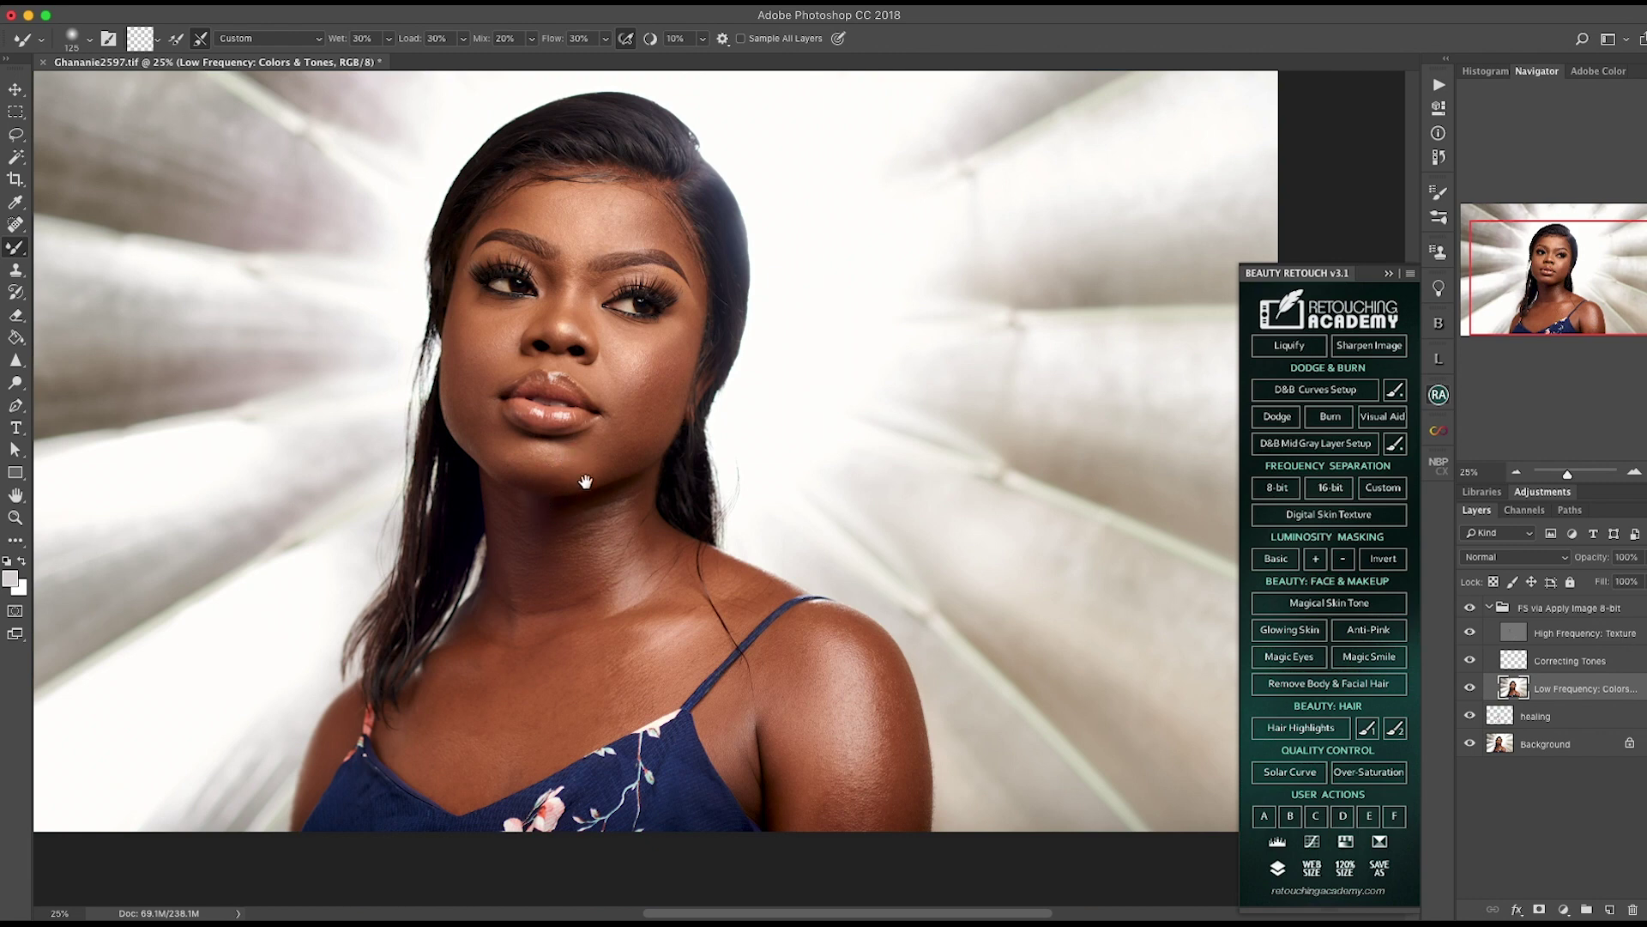
{"action": "left_click_drag", "start_coordinate": [579, 486], "coordinate": [583, 521]}
{"action": "key", "text": "bracketleft"}
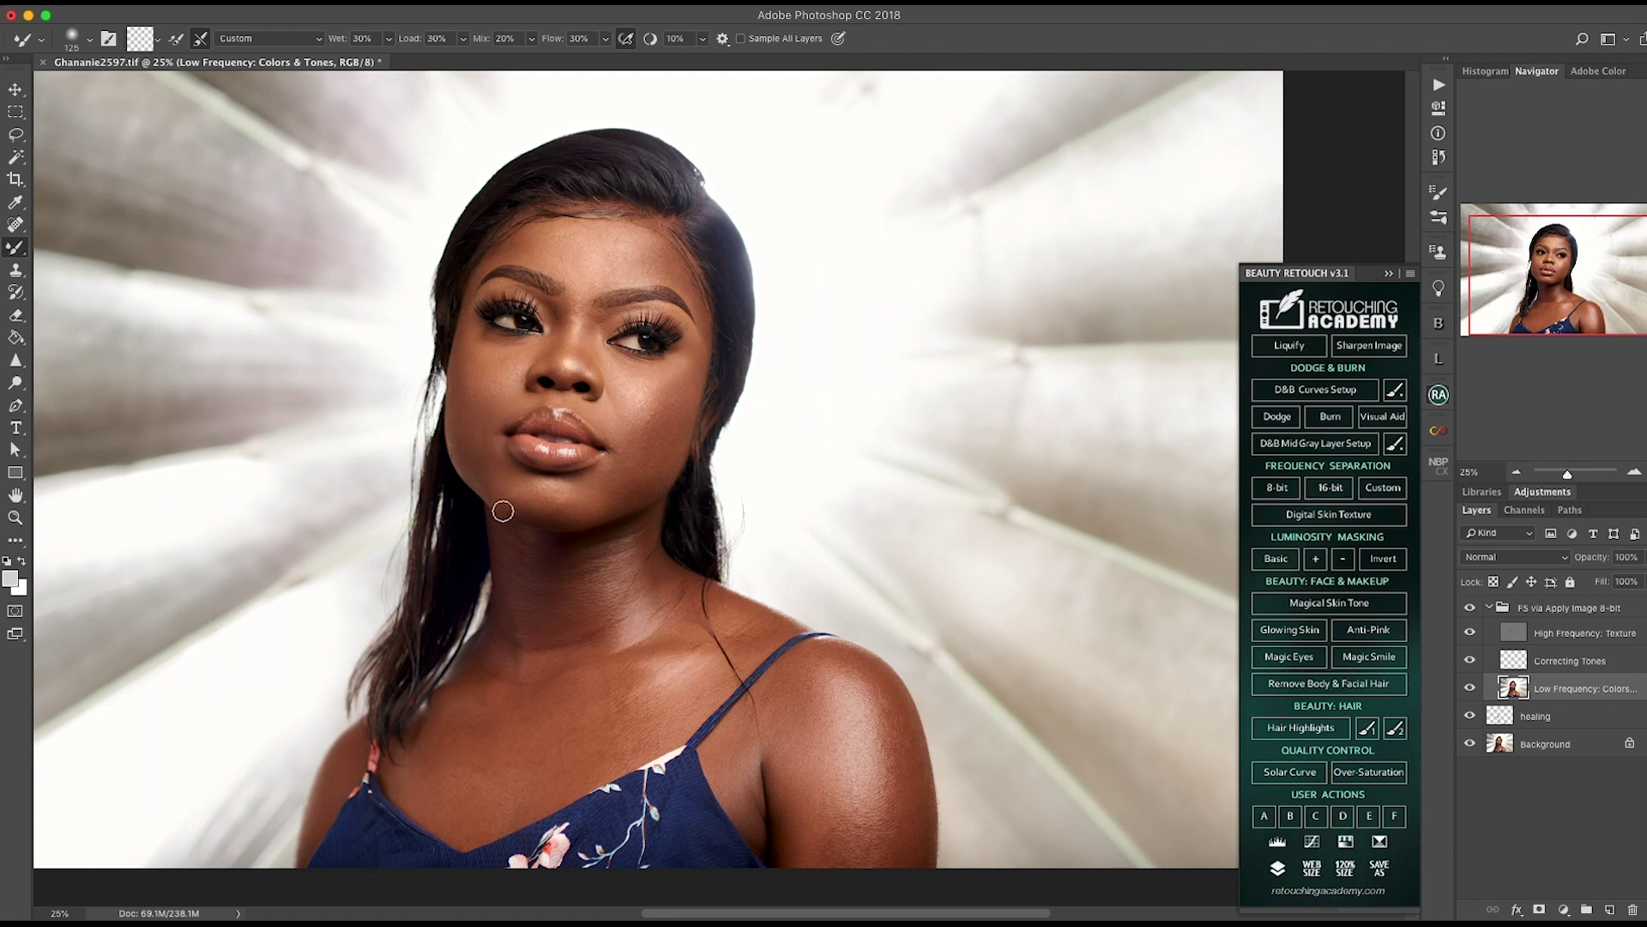
{"action": "key", "text": "bracketright"}
{"action": "scroll", "coordinate": [520, 526], "scroll_direction": "up", "scroll_amount": 3}
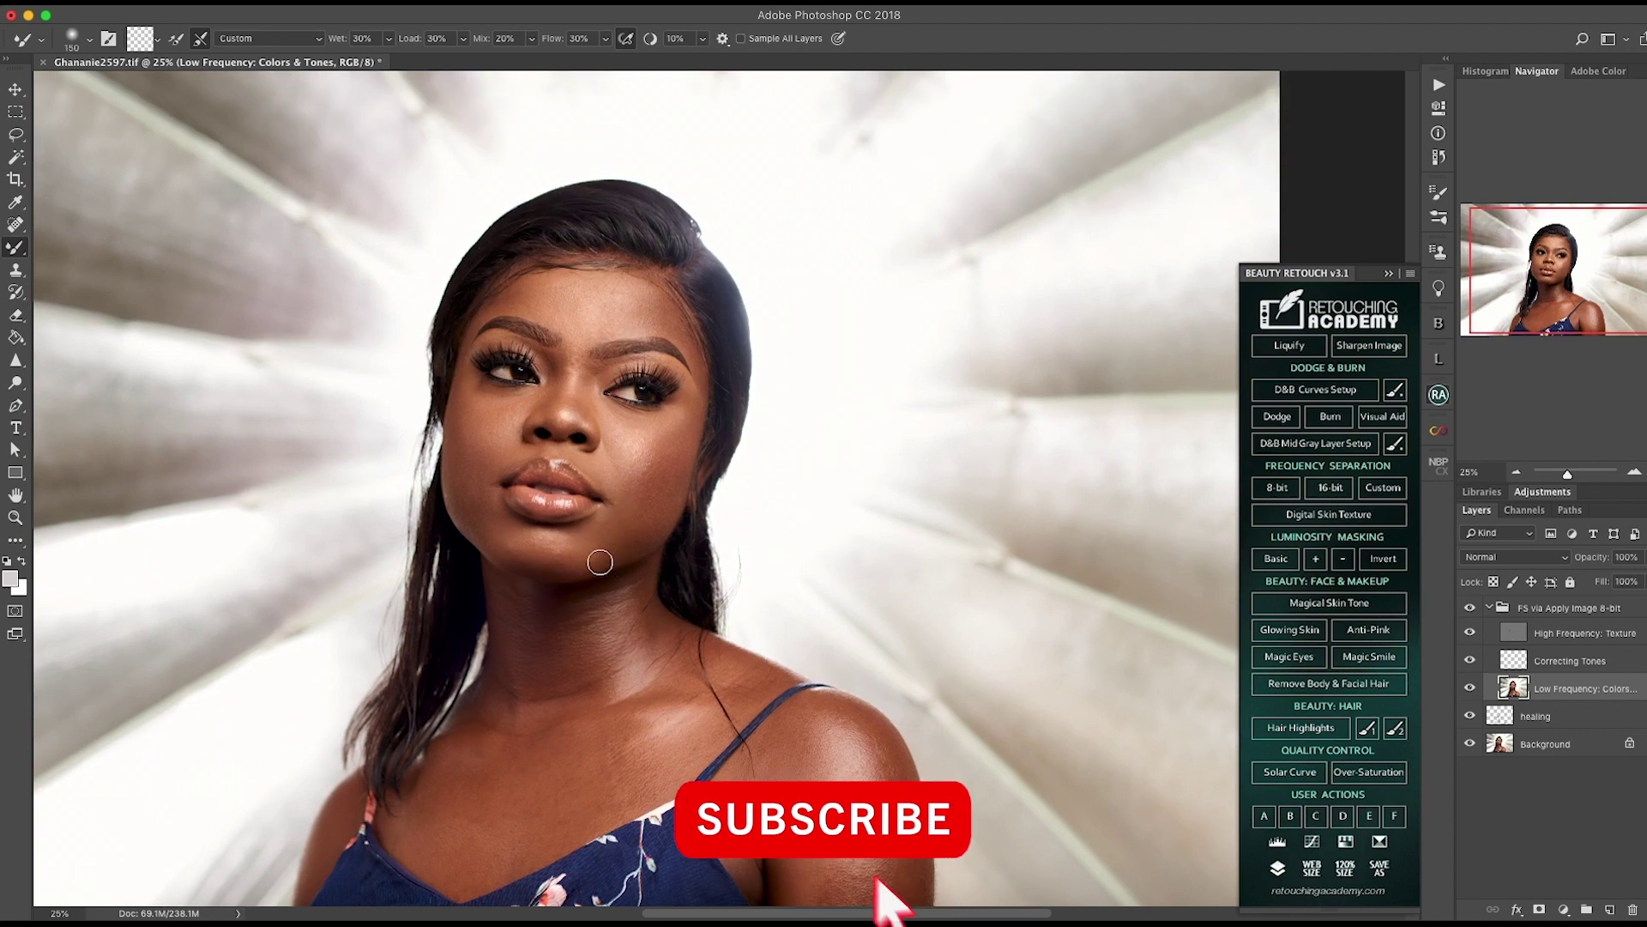
{"action": "key", "text": "bracketleft"}
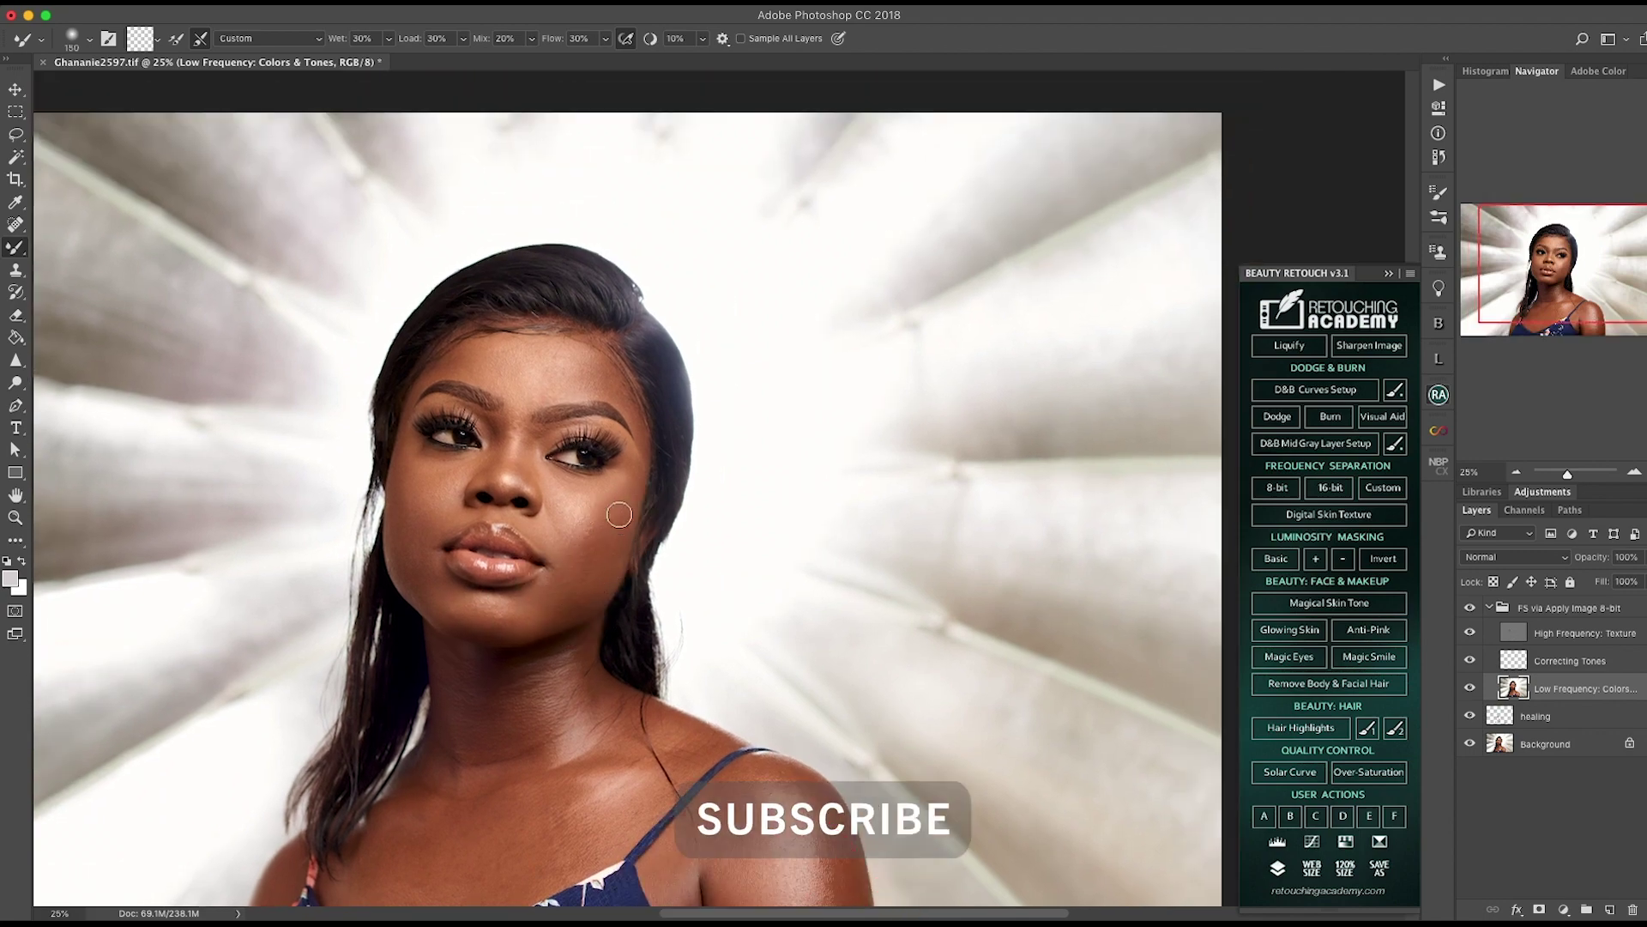
Step: Blend her left cheek and the skin around the outer corner of her left eye with smaller Mixer Brush sizes, and save the document
{"action": "mouse_move", "coordinate": [539, 527]}
{"action": "left_mouse_down"}
{"action": "mouse_move", "coordinate": [502, 517]}
{"action": "mouse_move", "coordinate": [515, 584]}
{"action": "mouse_move", "coordinate": [571, 553]}
{"action": "mouse_move", "coordinate": [549, 592]}
{"action": "left_mouse_up"}
{"action": "key", "text": "bracketright"}
{"action": "key", "text": "bracketleft"}
{"action": "key", "text": "bracketleft"}
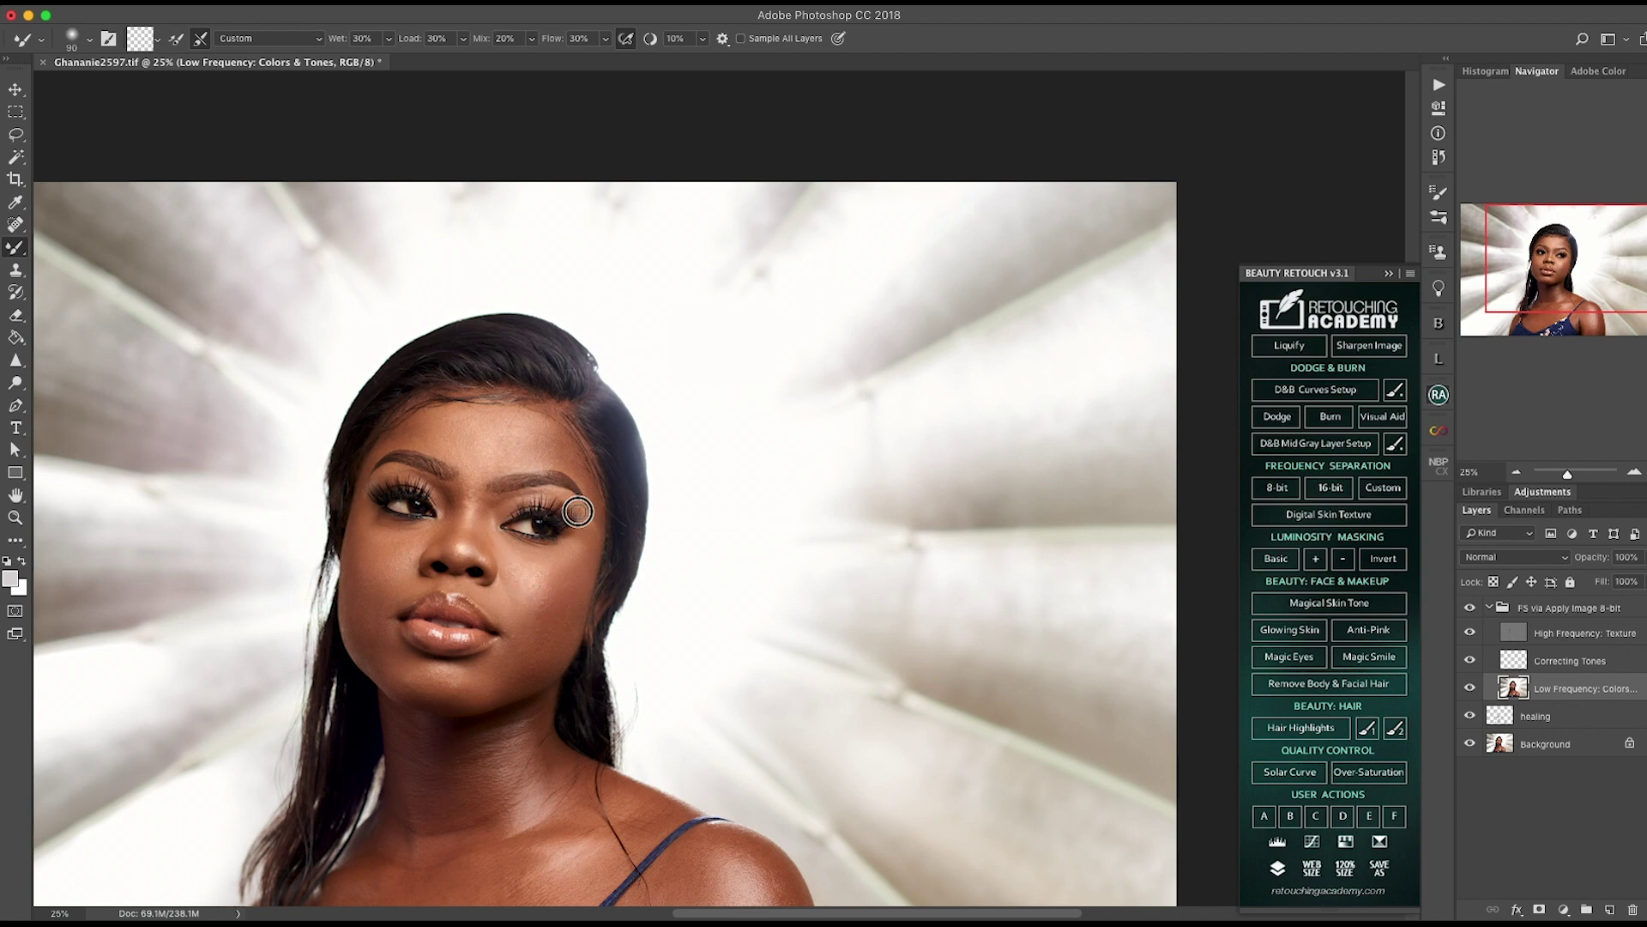
{"action": "key", "text": "bracketright"}
{"action": "key", "text": "super+s"}
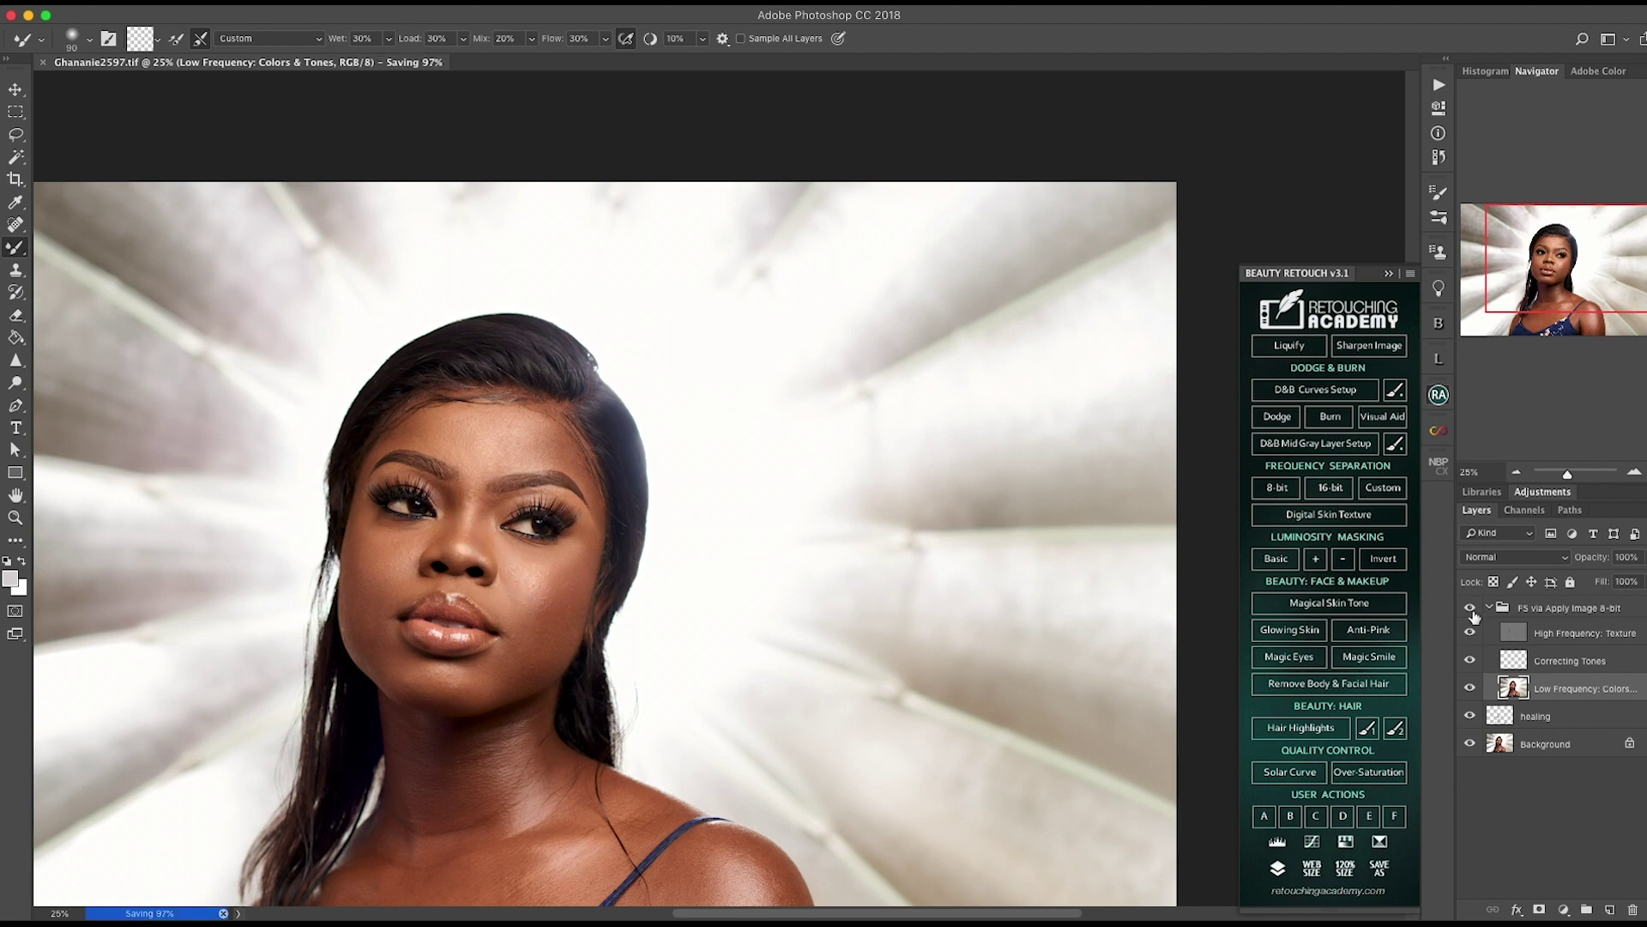
Step: Even out the remaining tones on her right cheek and on the chin, using a 100-pixel Mixer Brush for the chin
{"action": "left_click_drag", "start_coordinate": [364, 572], "coordinate": [397, 544]}
{"action": "key", "text": "bracketright"}
{"action": "key", "text": "bracketright"}
{"action": "key", "text": "bracketright"}
{"action": "left_click_drag", "start_coordinate": [450, 653], "coordinate": [437, 324]}
{"action": "key", "text": "bracketleft"}
{"action": "key", "text": "bracketleft"}
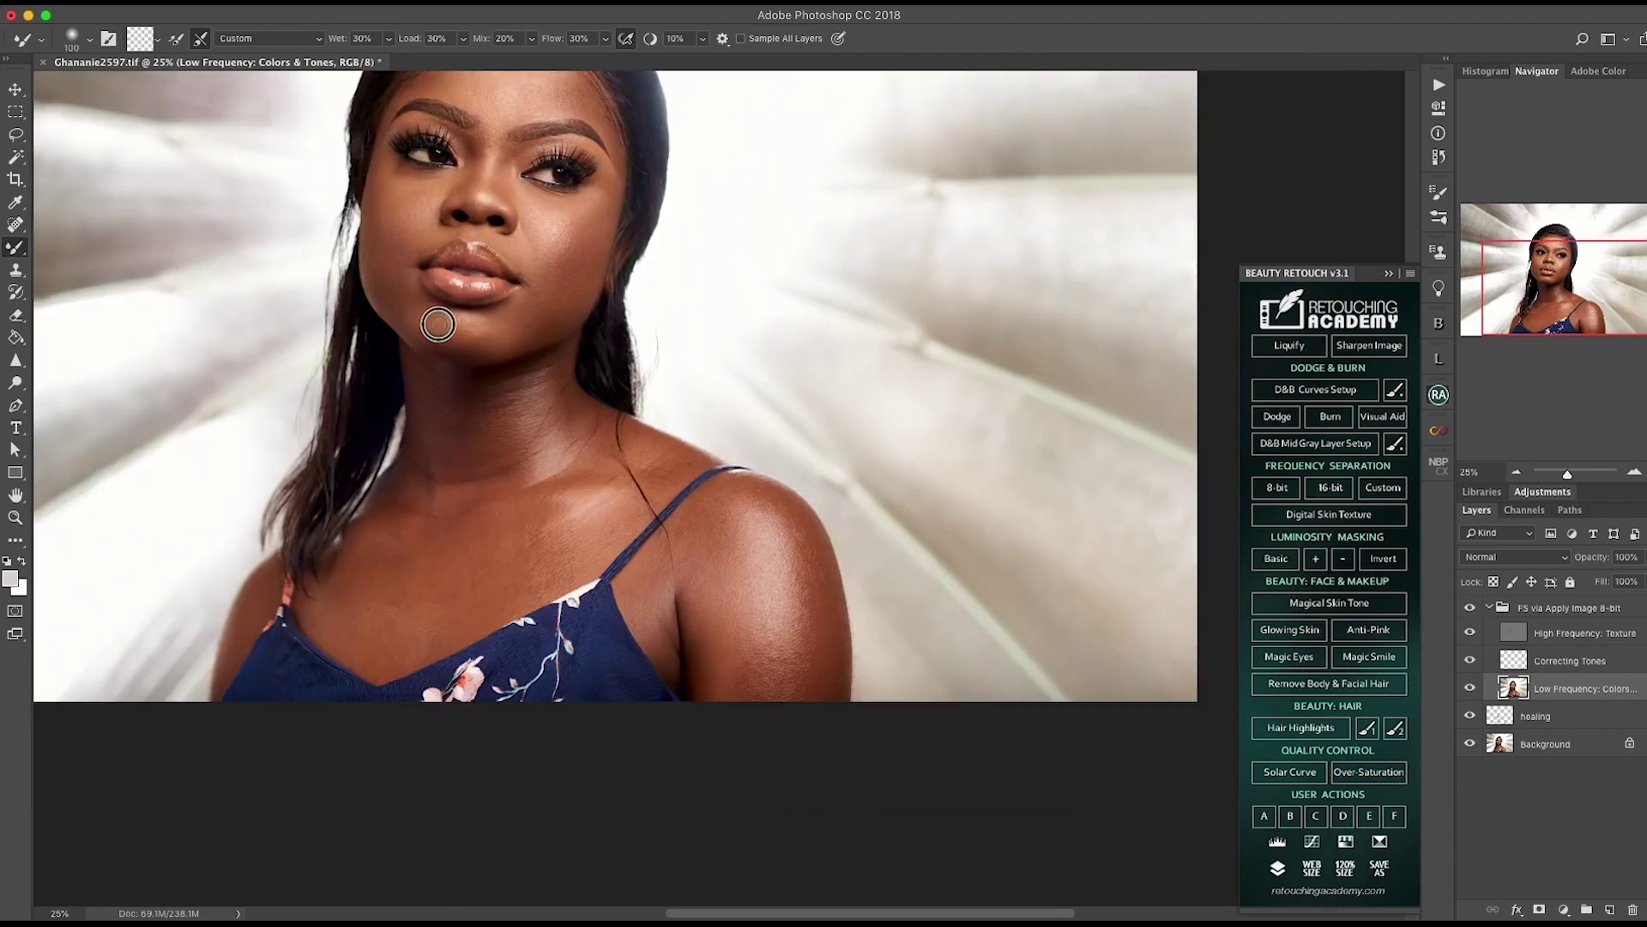
Step: Smooth the tones of the neck and down across the collarbone with the Mixer Brush enlarged to about 175 pixels
{"action": "key", "text": "bracketright"}
{"action": "scroll", "coordinate": [416, 328], "scroll_direction": "down", "scroll_amount": 2}
{"action": "key", "text": "bracketright"}
{"action": "key", "text": "bracketright"}
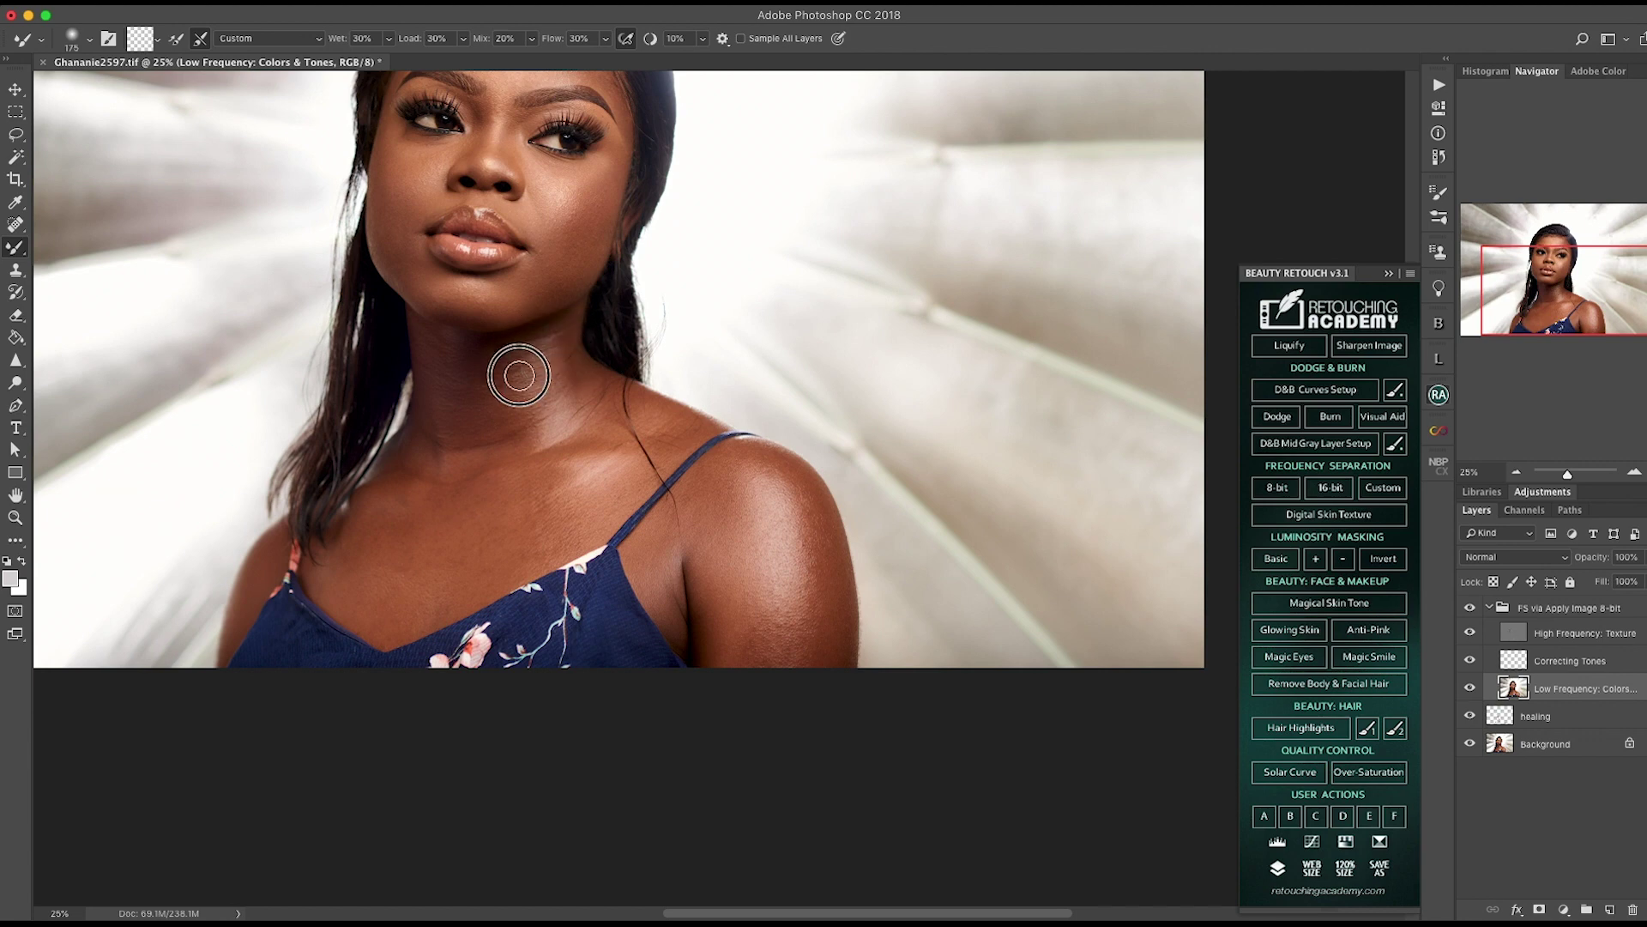
{"action": "key", "text": "bracketright"}
{"action": "mouse_move", "coordinate": [425, 451]}
{"action": "left_mouse_down"}
{"action": "mouse_move", "coordinate": [404, 478]}
{"action": "mouse_move", "coordinate": [435, 478]}
{"action": "left_mouse_up"}
{"action": "mouse_move", "coordinate": [572, 354]}
{"action": "left_mouse_down"}
{"action": "mouse_move", "coordinate": [550, 452]}
{"action": "mouse_move", "coordinate": [608, 489]}
{"action": "mouse_move", "coordinate": [605, 519]}
{"action": "mouse_move", "coordinate": [563, 534]}
{"action": "mouse_move", "coordinate": [559, 479]}
{"action": "mouse_move", "coordinate": [549, 534]}
{"action": "mouse_move", "coordinate": [519, 483]}
{"action": "mouse_move", "coordinate": [476, 519]}
{"action": "mouse_move", "coordinate": [491, 571]}
{"action": "mouse_move", "coordinate": [420, 520]}
{"action": "mouse_move", "coordinate": [404, 563]}
{"action": "mouse_move", "coordinate": [350, 559]}
{"action": "left_mouse_up"}
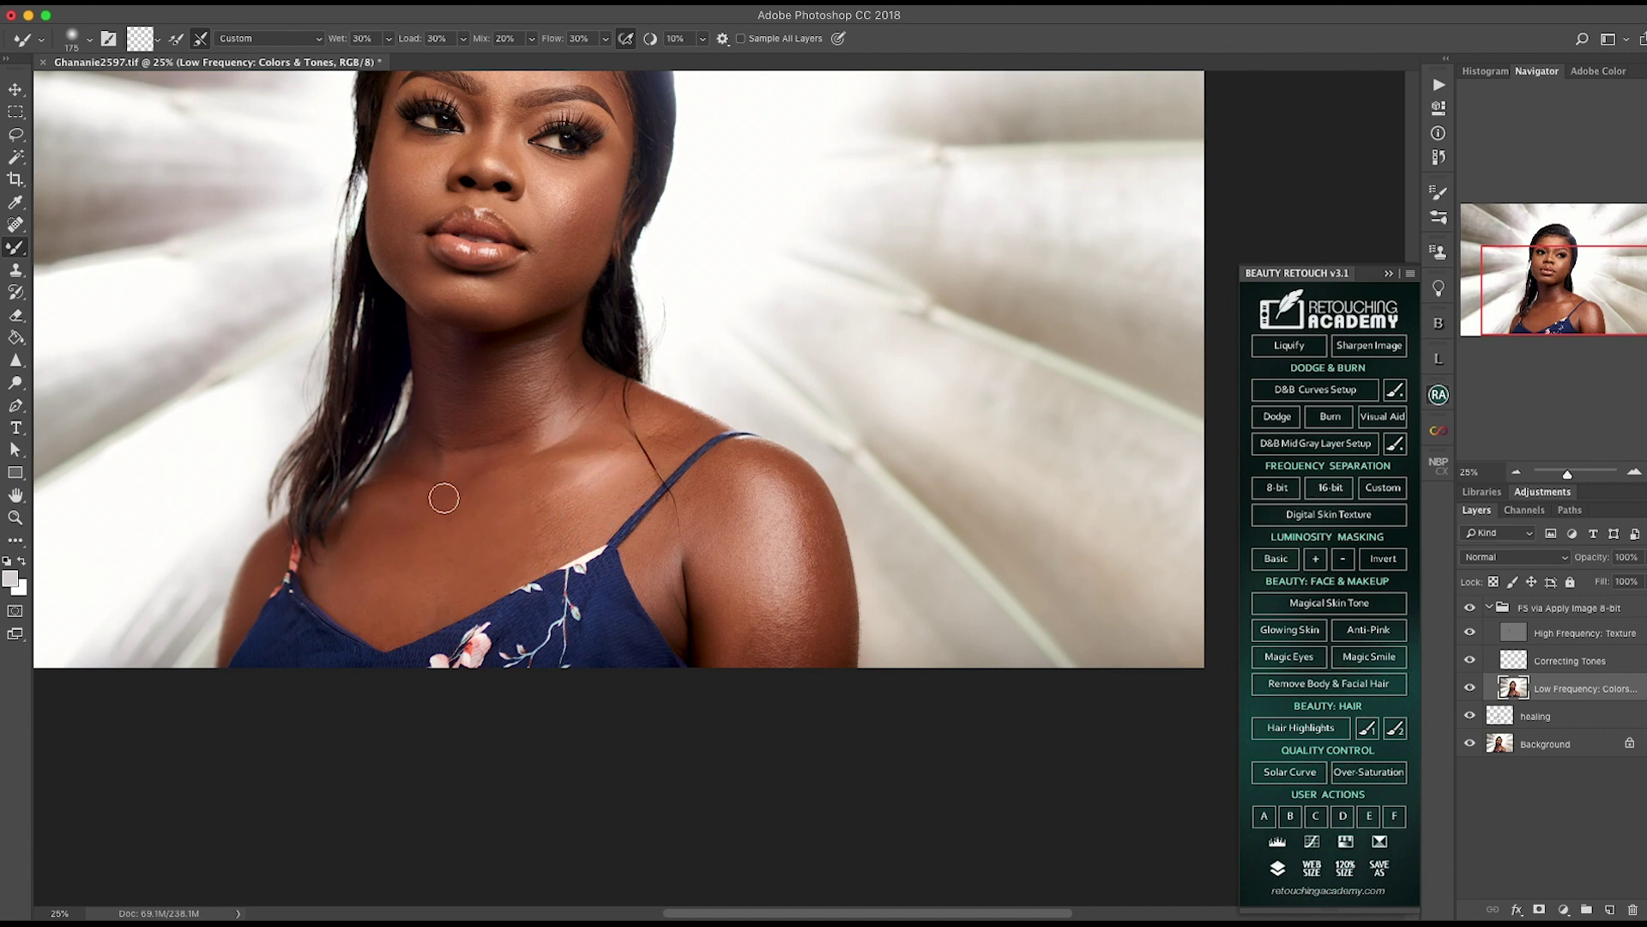
Step: Blend the skin of the upper chest above the dress neckline with a larger Mixer Brush
{"action": "key", "text": "bracketright"}
{"action": "key", "text": "bracketright"}
{"action": "mouse_move", "coordinate": [409, 545]}
{"action": "left_mouse_down"}
{"action": "mouse_move", "coordinate": [395, 514]}
{"action": "mouse_move", "coordinate": [472, 470]}
{"action": "mouse_move", "coordinate": [408, 473]}
{"action": "left_mouse_up"}
{"action": "key", "text": "bracketleft"}
Step: Smooth the highlights and shadows on her left shoulder and upper arm with the Mixer Brush
{"action": "left_click_drag", "start_coordinate": [711, 552], "coordinate": [595, 509]}
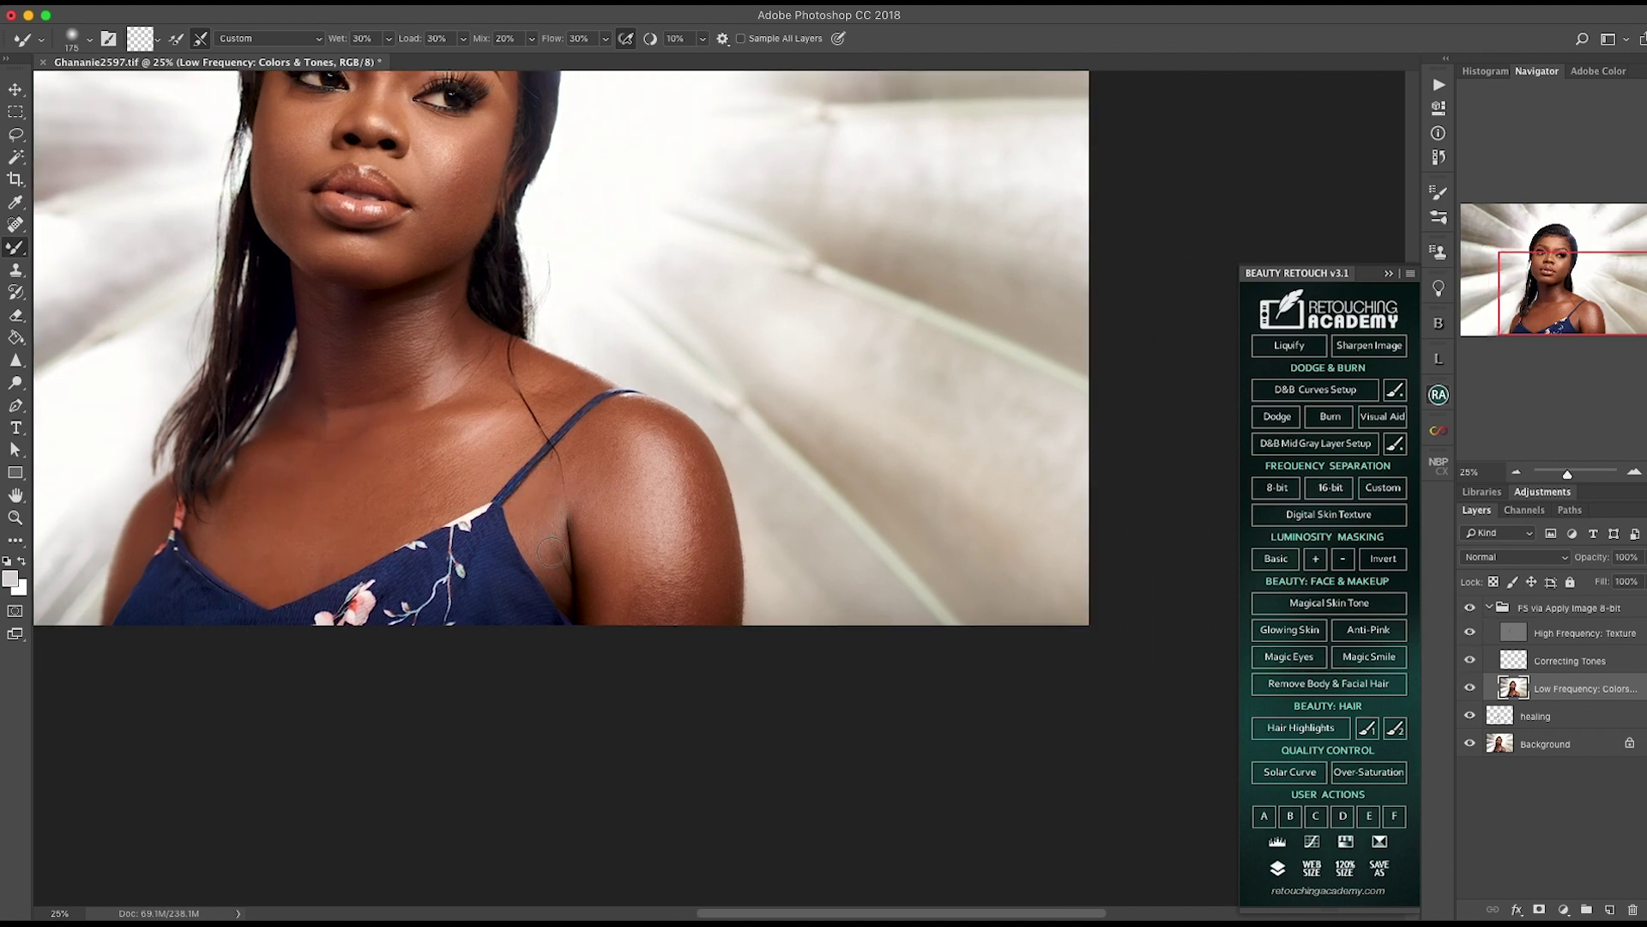
{"action": "key", "text": "bracketleft"}
{"action": "key", "text": "bracketright"}
{"action": "key", "text": "bracketright"}
{"action": "left_click_drag", "start_coordinate": [611, 597], "coordinate": [591, 566]}
{"action": "left_click_drag", "start_coordinate": [615, 471], "coordinate": [648, 458]}
{"action": "mouse_move", "coordinate": [647, 590]}
{"action": "left_mouse_down"}
{"action": "mouse_move", "coordinate": [699, 621]}
{"action": "mouse_move", "coordinate": [697, 562]}
{"action": "left_mouse_up"}
Step: Adjust the Mixer Brush size and blend the skin of her right shoulder beside the hair
{"action": "key", "text": "bracketleft"}
{"action": "key", "text": "bracketleft"}
{"action": "key", "text": "bracketright"}
{"action": "key", "text": "bracketright"}
{"action": "left_click_drag", "start_coordinate": [154, 476], "coordinate": [163, 500]}
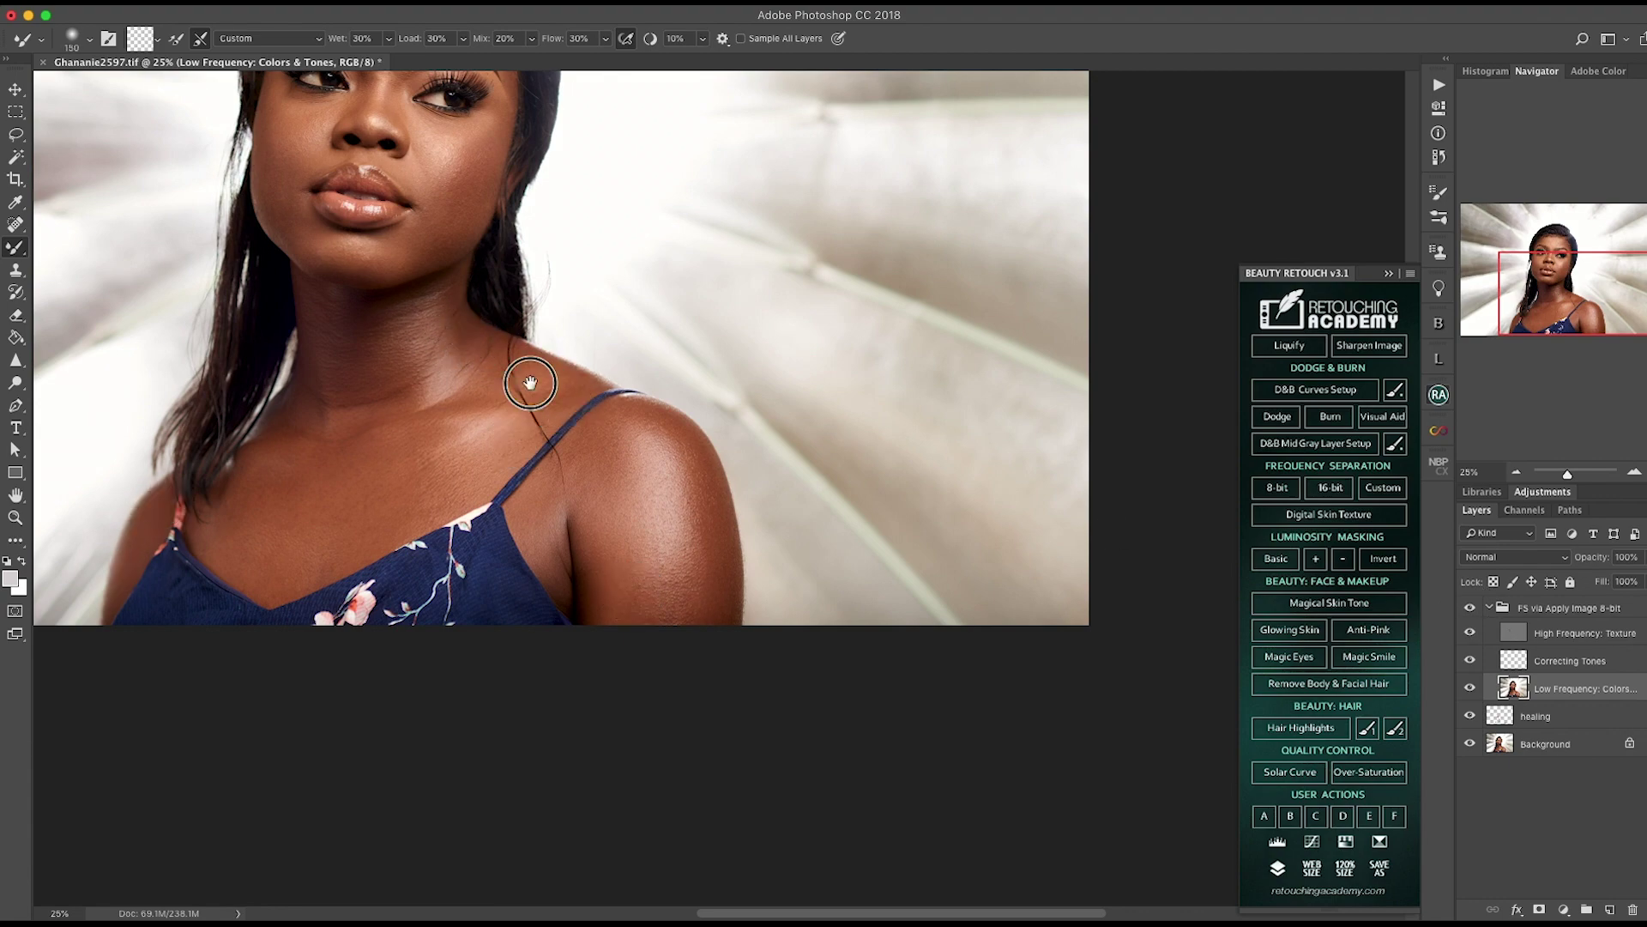
Step: Inspect the blended skin up close against the original by switching the frequency separation group off and on
{"action": "left_click_drag", "start_coordinate": [530, 384], "coordinate": [597, 616]}
{"action": "key", "text": "super+plus"}
{"action": "key", "text": "super+plus"}
{"action": "key", "text": "super+plus"}
{"action": "left_click_drag", "start_coordinate": [441, 345], "coordinate": [940, 799]}
{"action": "left_click", "coordinate": [1470, 609]}
{"action": "left_click", "coordinate": [1471, 607]}
{"action": "key", "text": "super+minus"}
{"action": "key", "text": "super+minus"}
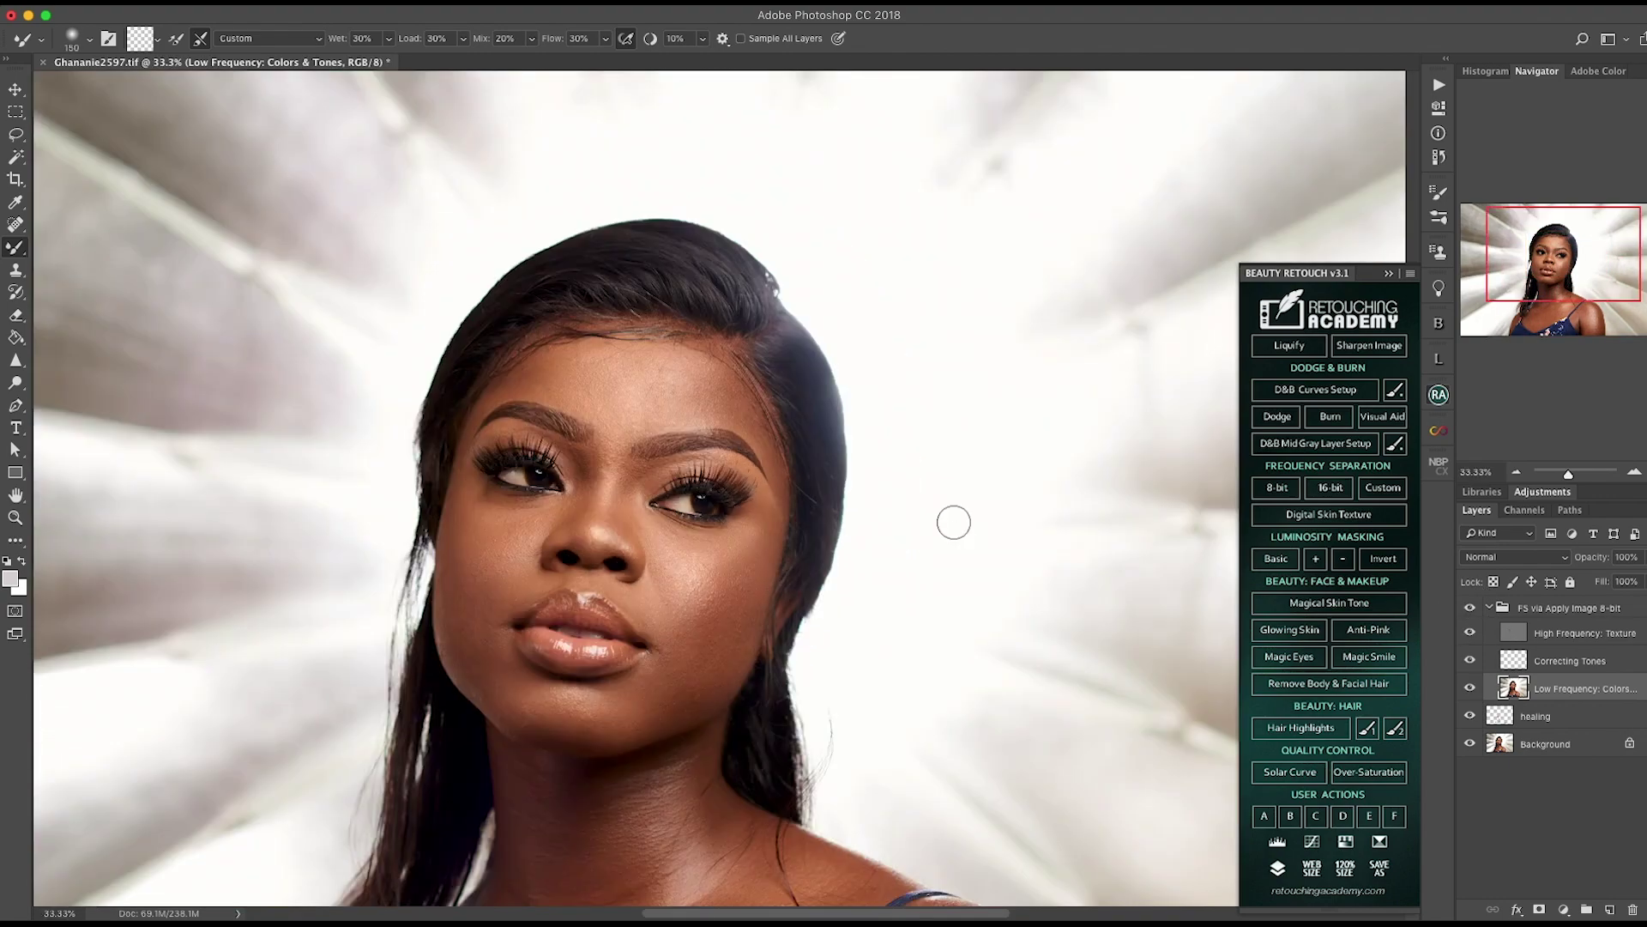
Step: Reduce the Mixer Brush to 125 pixels and save the document
{"action": "key", "text": "super+minus"}
{"action": "key", "text": "bracketleft"}
{"action": "key", "text": "bracketleft"}
{"action": "key", "text": "bracketleft"}
{"action": "key", "text": "bracketleft"}
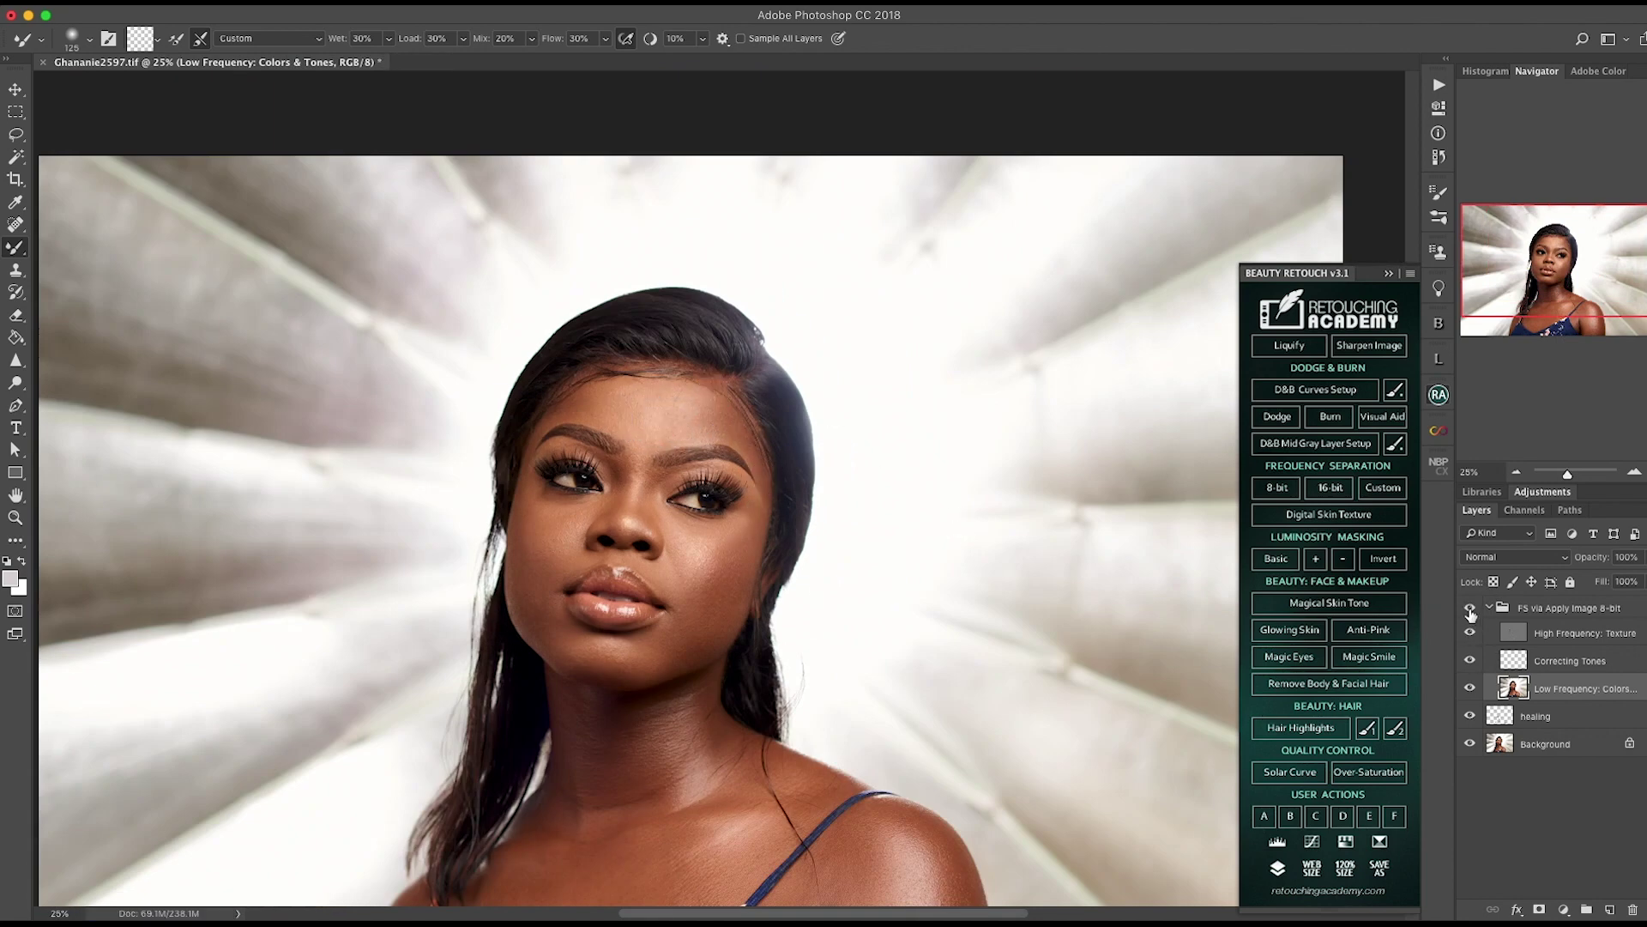
{"action": "key", "text": "super+s"}
Step: Compare the face before and after the tone blending at 50% zoom by repeatedly toggling the frequency separation group's visibility
{"action": "left_click_drag", "start_coordinate": [1538, 292], "coordinate": [1566, 269]}
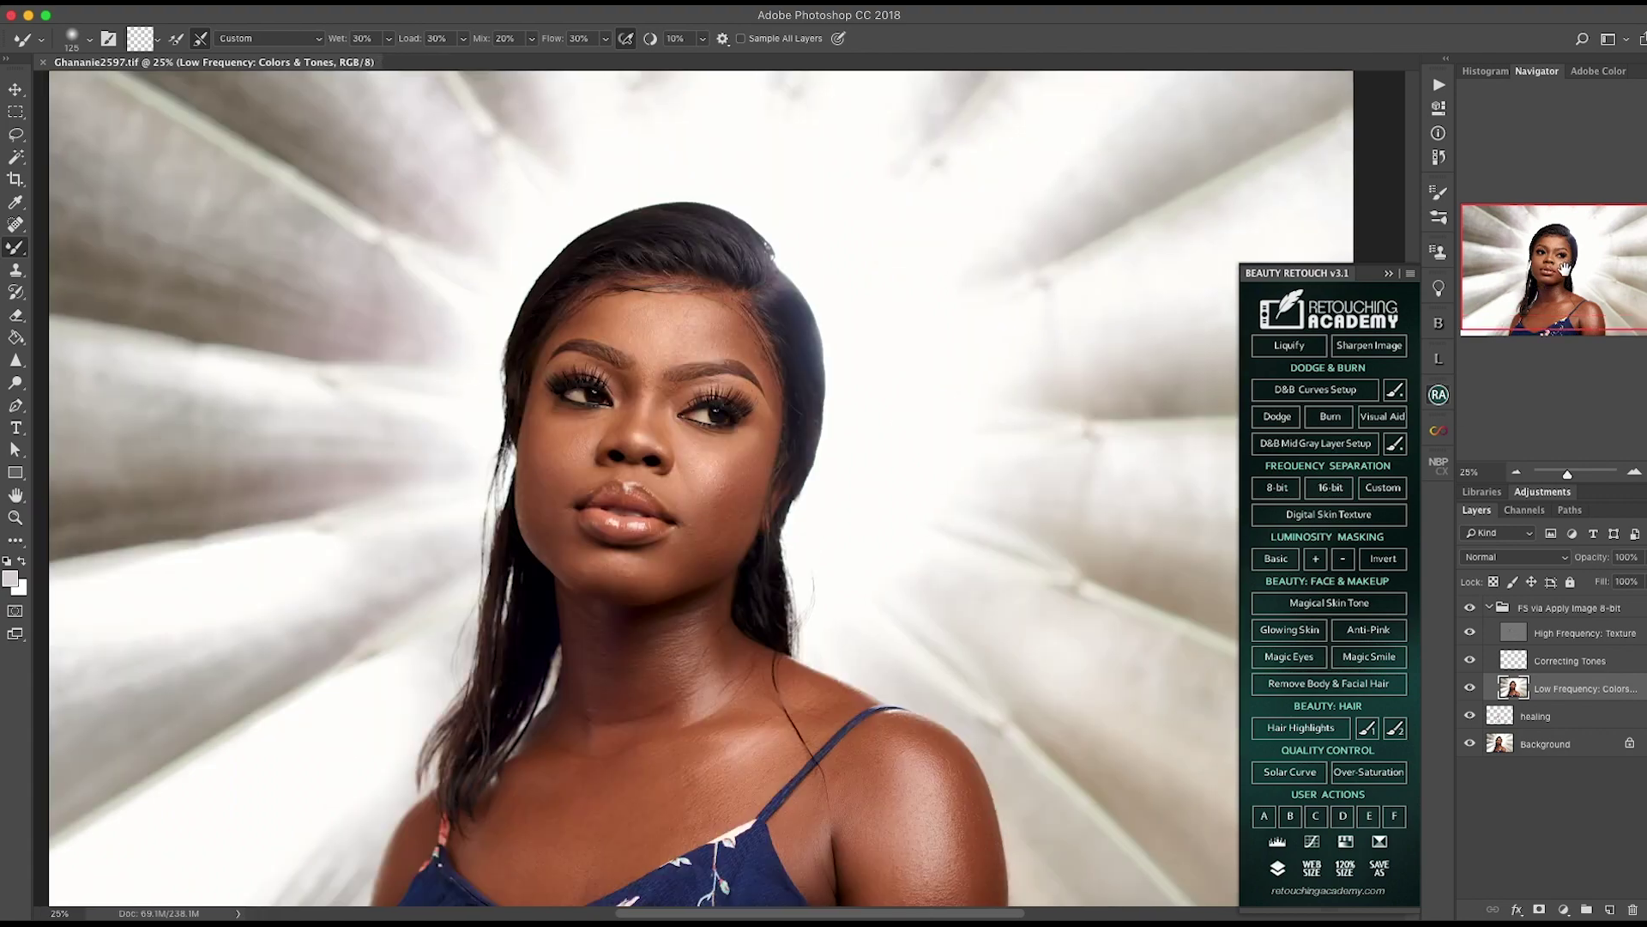
{"action": "key", "text": "super+equal"}
{"action": "key", "text": "super+equal"}
{"action": "left_click_drag", "start_coordinate": [584, 443], "coordinate": [616, 563]}
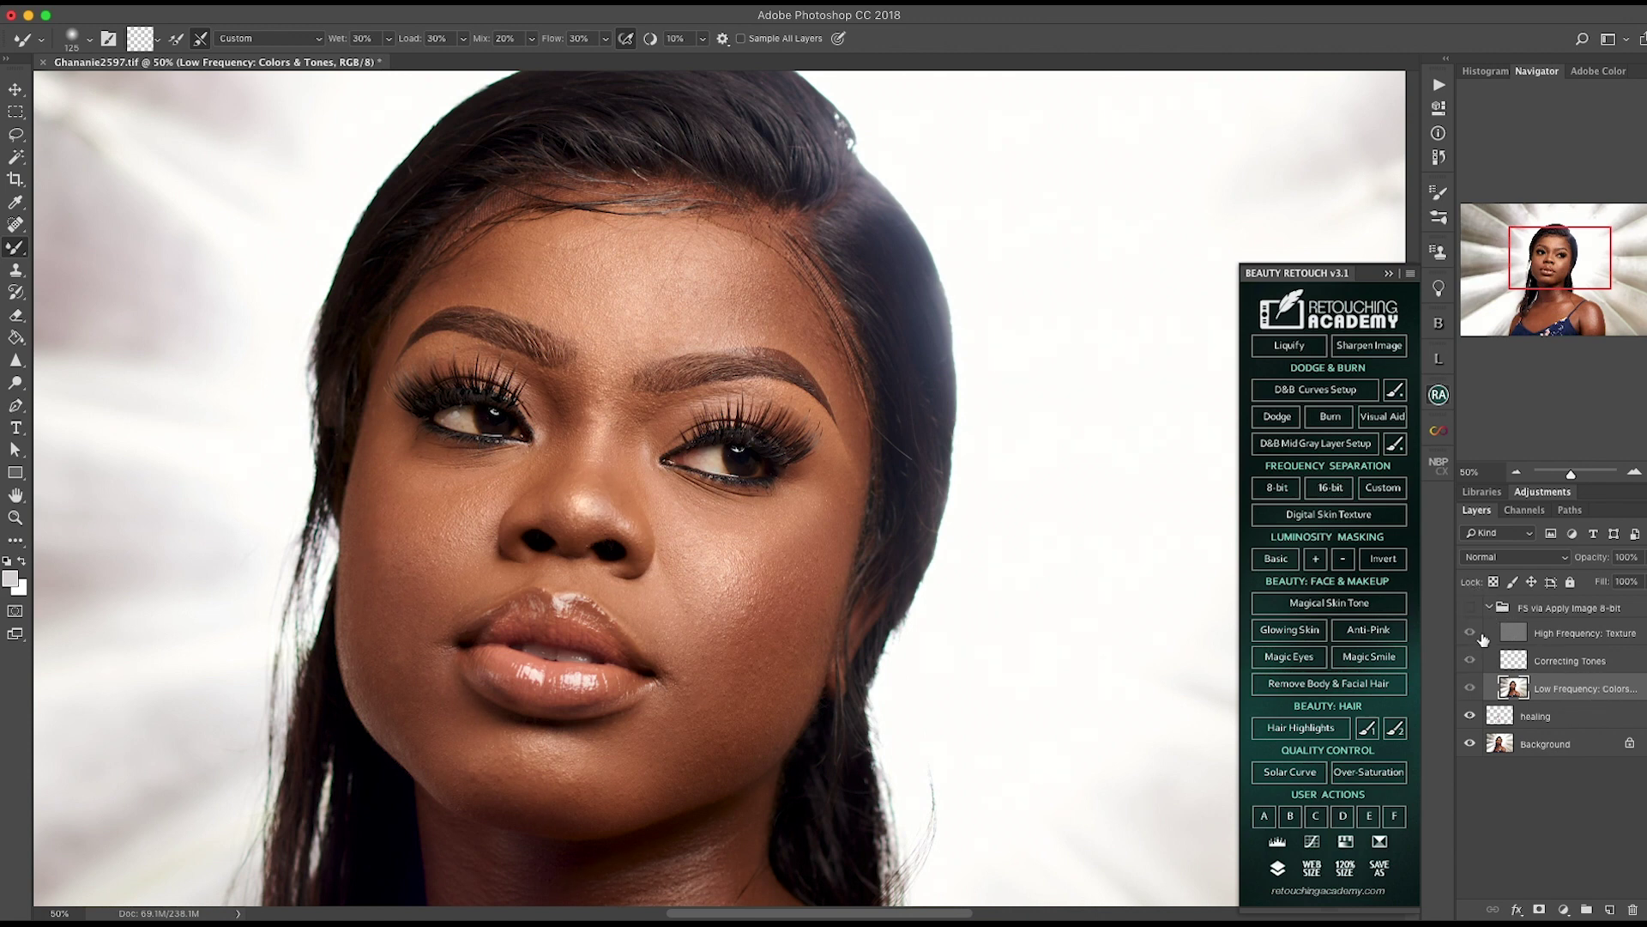
{"action": "left_click", "coordinate": [1471, 608]}
{"action": "left_click", "coordinate": [1471, 608]}
{"action": "left_click", "coordinate": [1473, 609]}
{"action": "left_click", "coordinate": [1472, 609]}
{"action": "left_click", "coordinate": [1472, 609]}
{"action": "left_click", "coordinate": [1471, 609]}
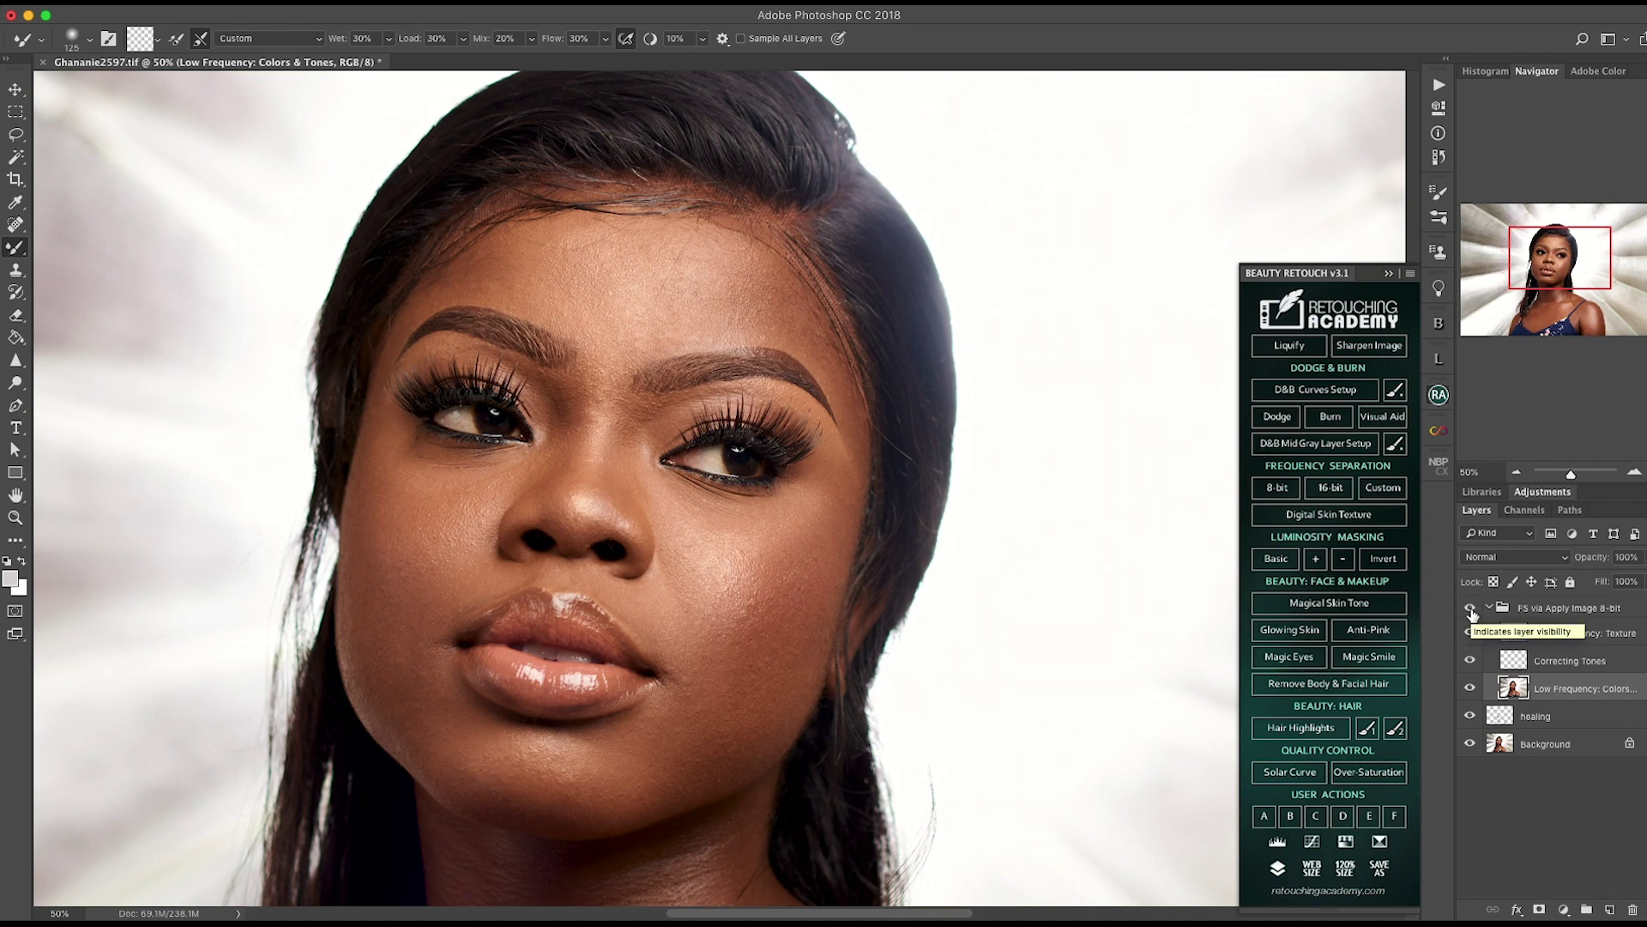
{"action": "left_click", "coordinate": [1470, 608]}
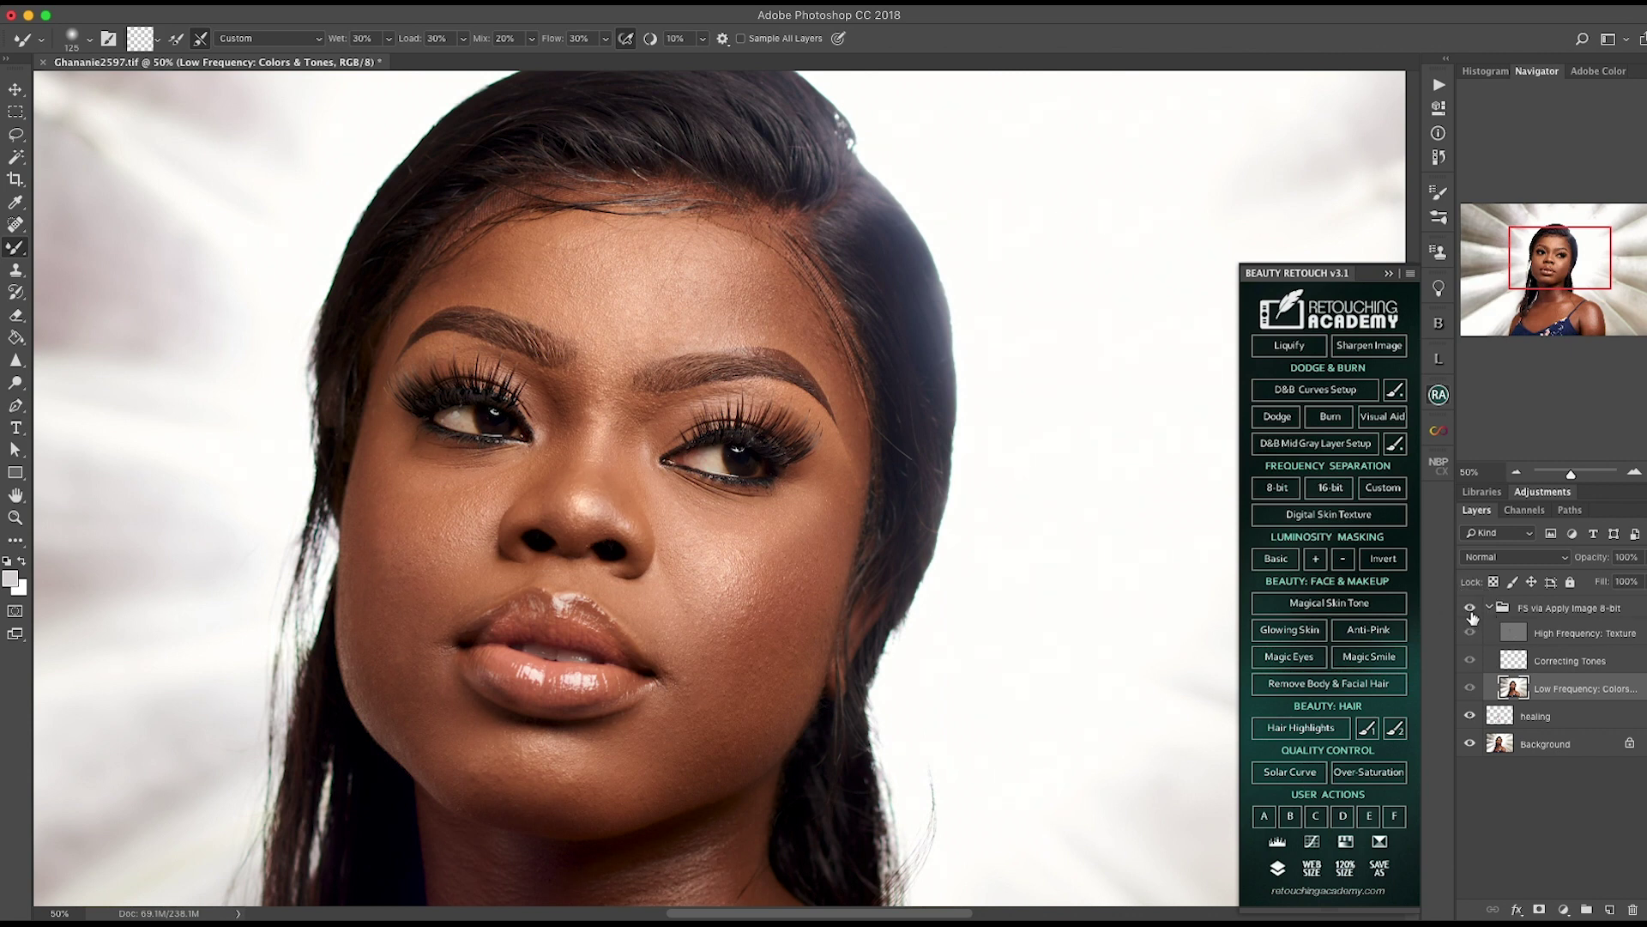
{"action": "left_click", "coordinate": [1469, 612]}
{"action": "left_click", "coordinate": [1471, 609]}
{"action": "left_click", "coordinate": [1471, 609]}
{"action": "left_click", "coordinate": [1471, 610]}
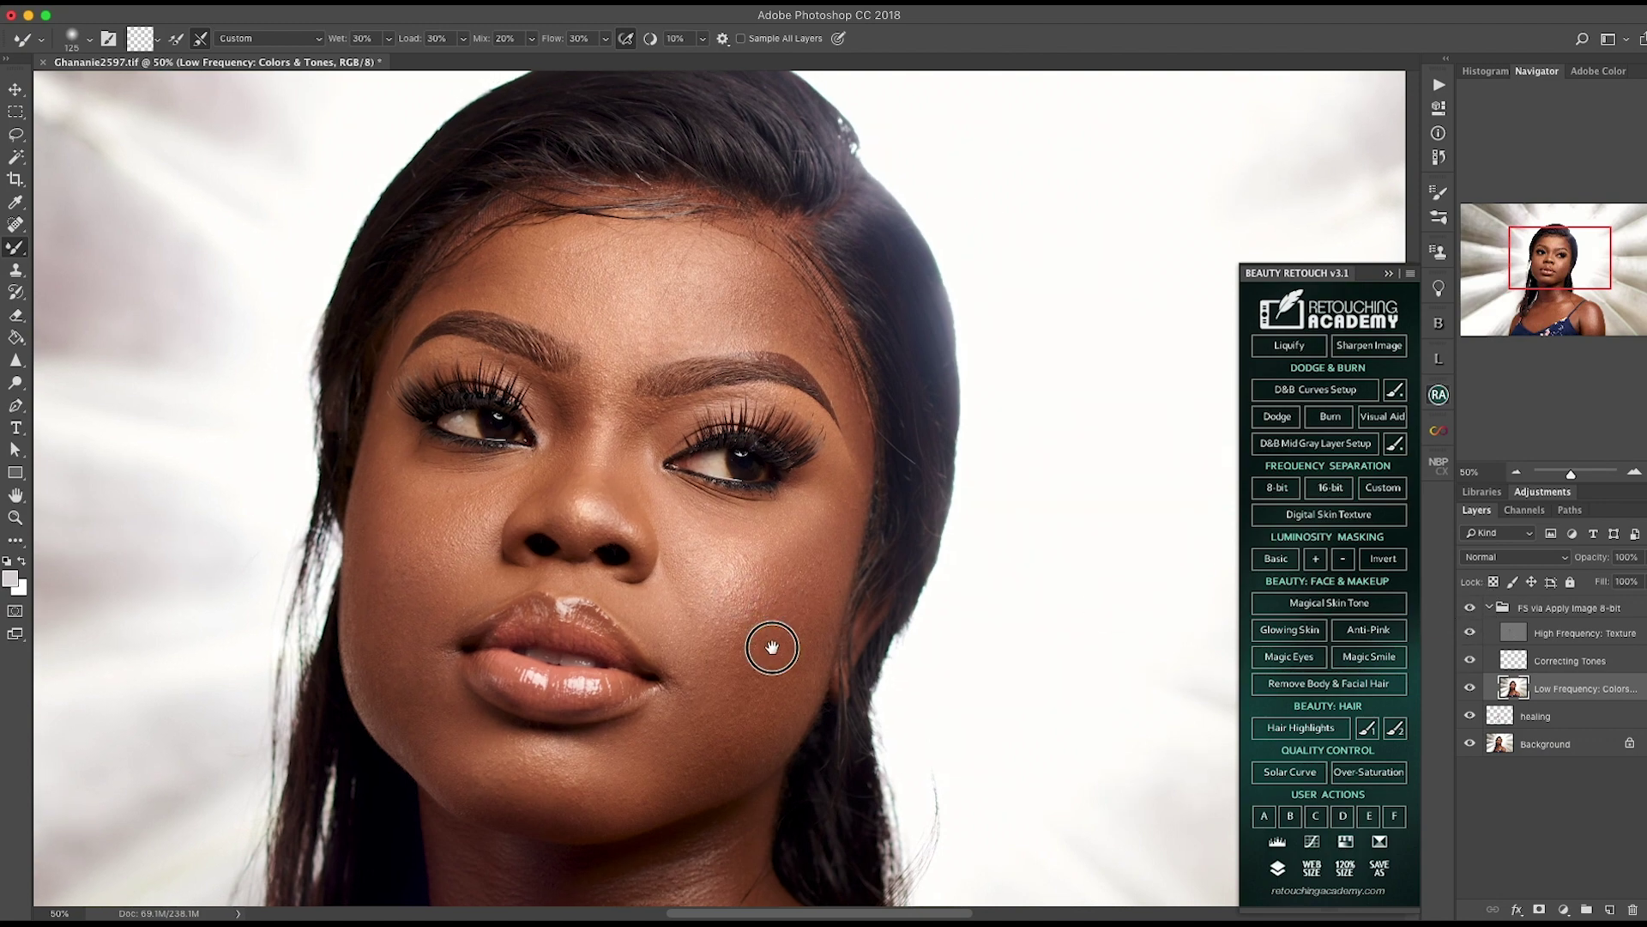
Step: Select the High Frequency: Texture layer and activate the Clone Stamp tool for texture work at 100% zoom
{"action": "scroll", "coordinate": [768, 647], "scroll_direction": "up", "scroll_amount": 2}
{"action": "key", "text": "super+plus"}
{"action": "key", "text": "super+plus"}
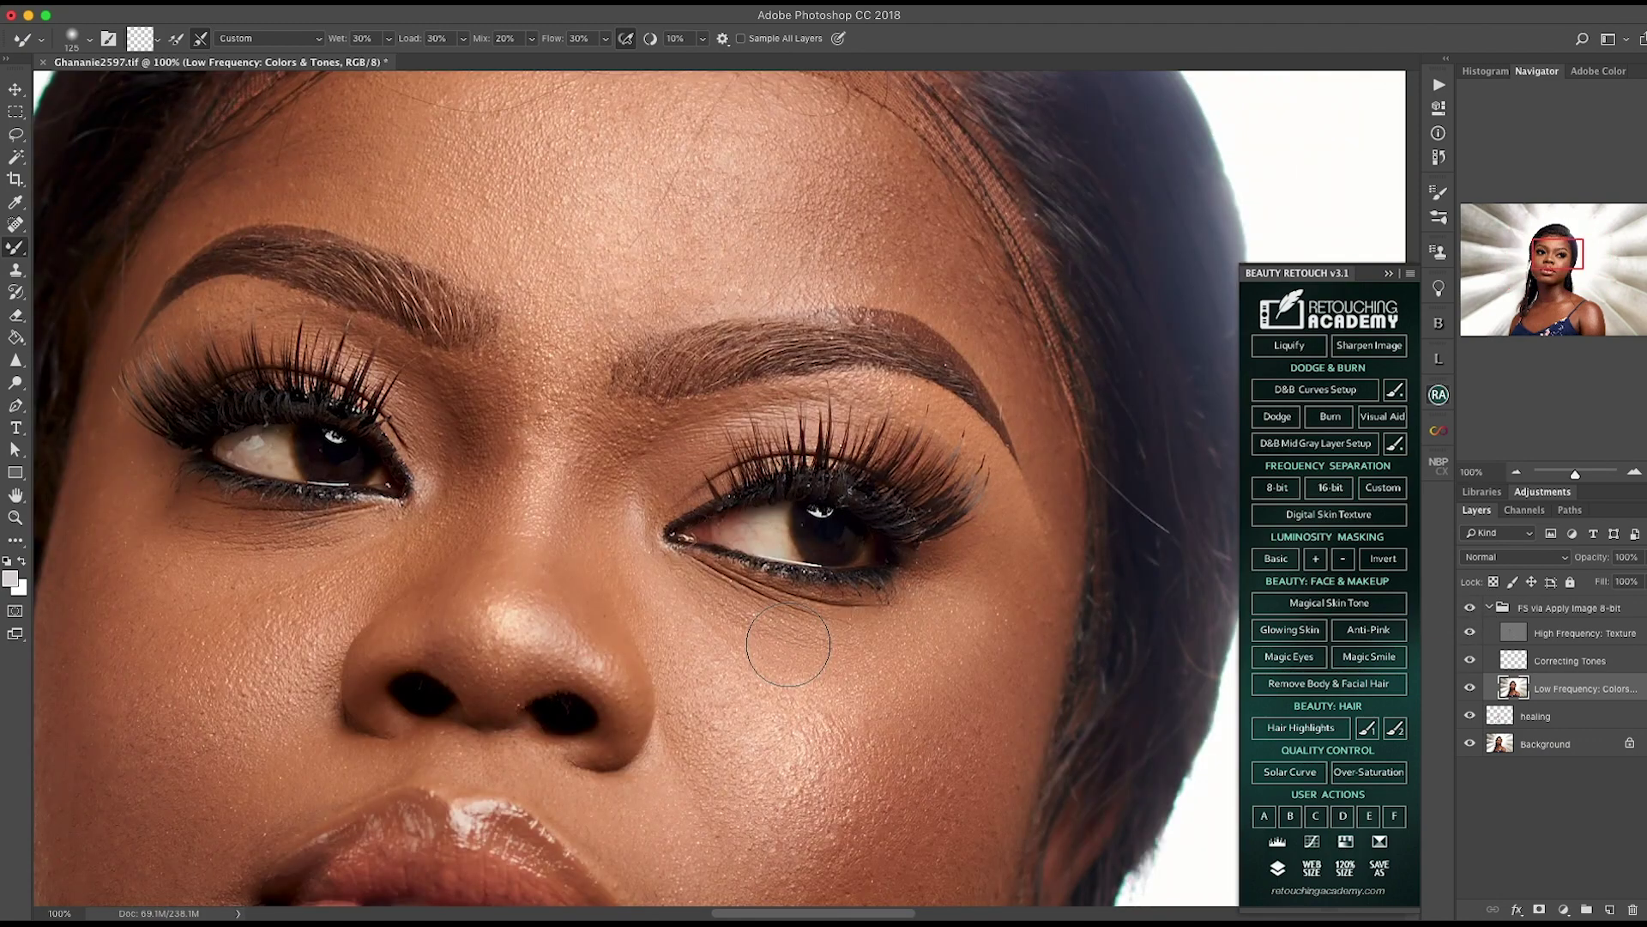
{"action": "left_click_drag", "start_coordinate": [774, 430], "coordinate": [787, 353]}
{"action": "scroll", "coordinate": [754, 580], "scroll_direction": "down", "scroll_amount": 8}
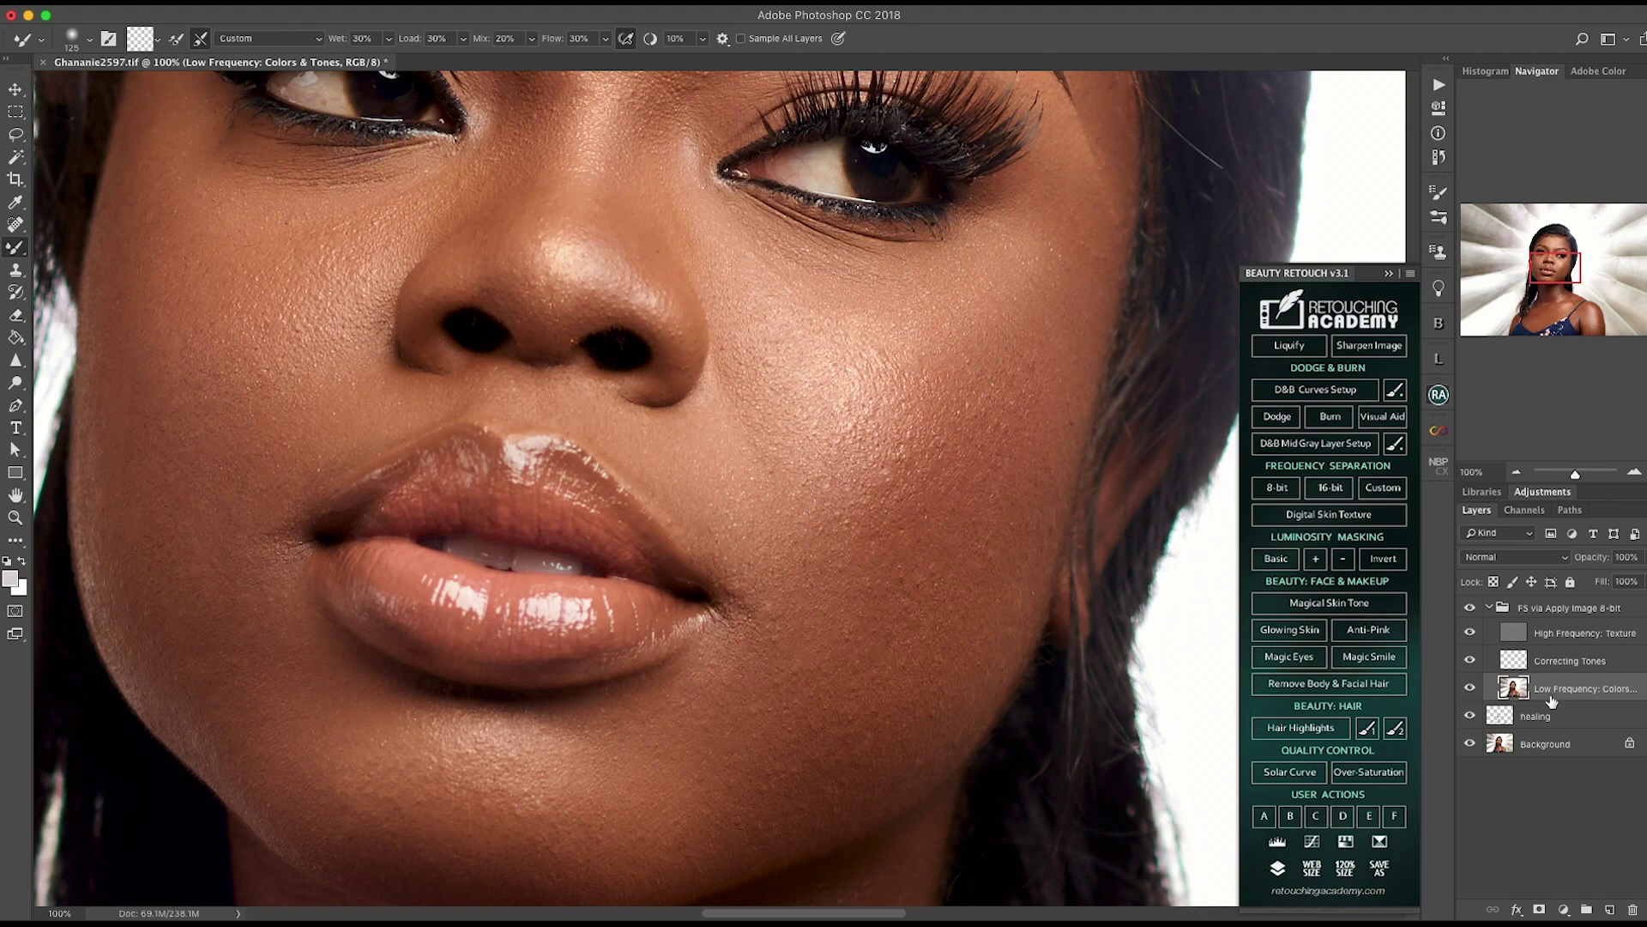
{"action": "left_click", "coordinate": [1523, 634]}
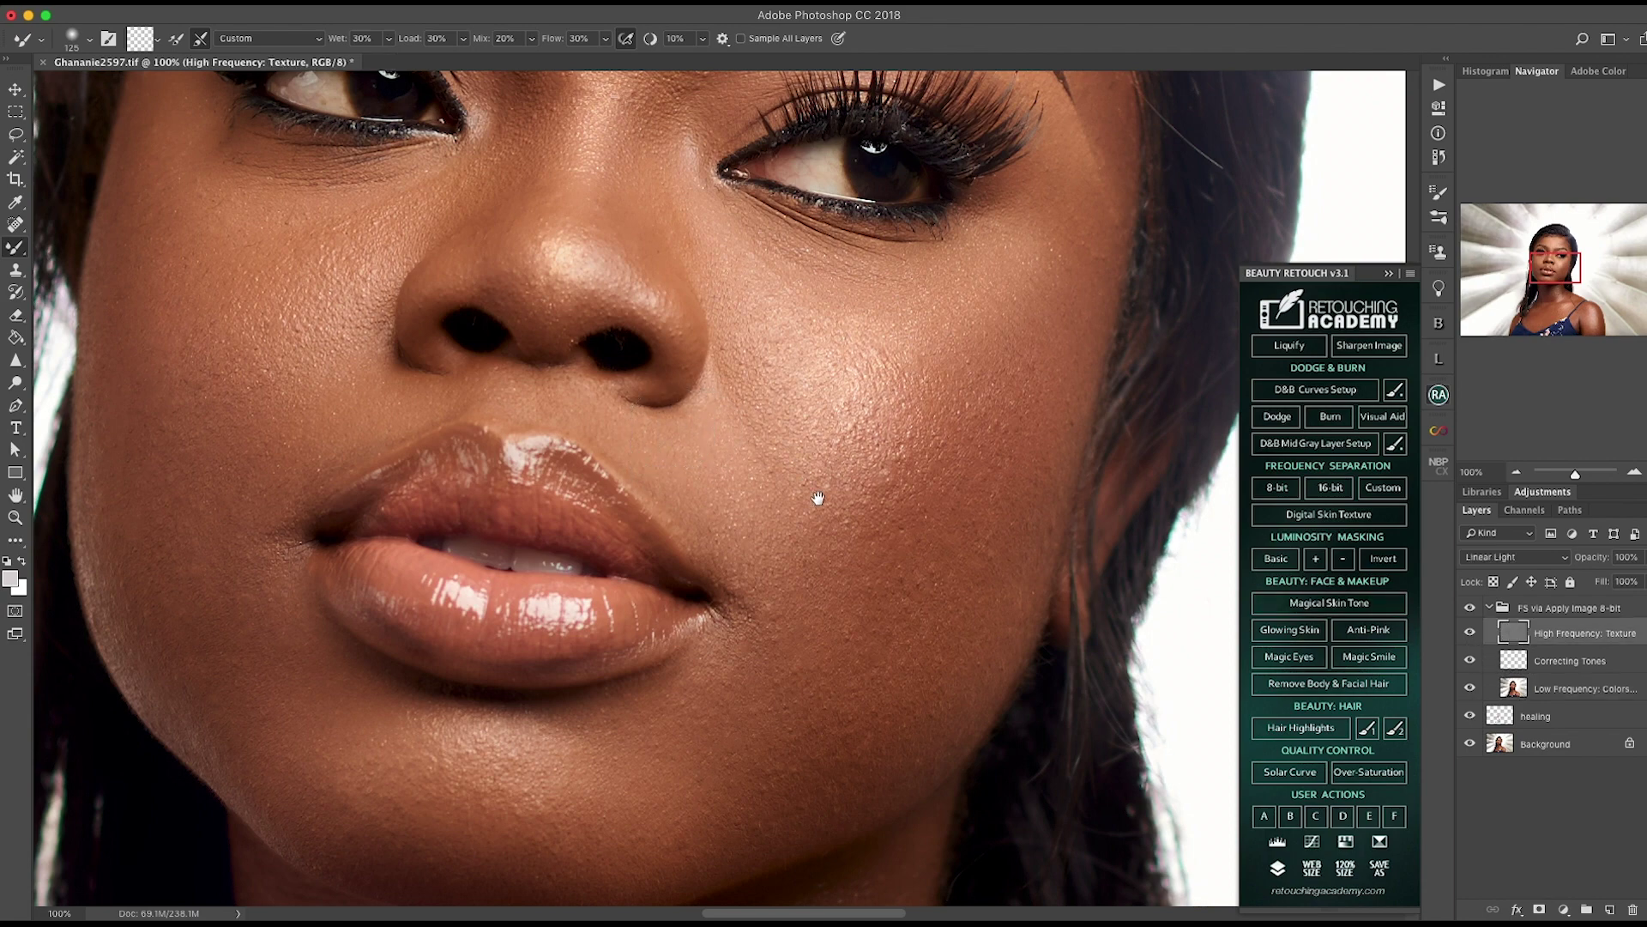
{"action": "scroll", "coordinate": [801, 478], "scroll_direction": "right", "scroll_amount": 2}
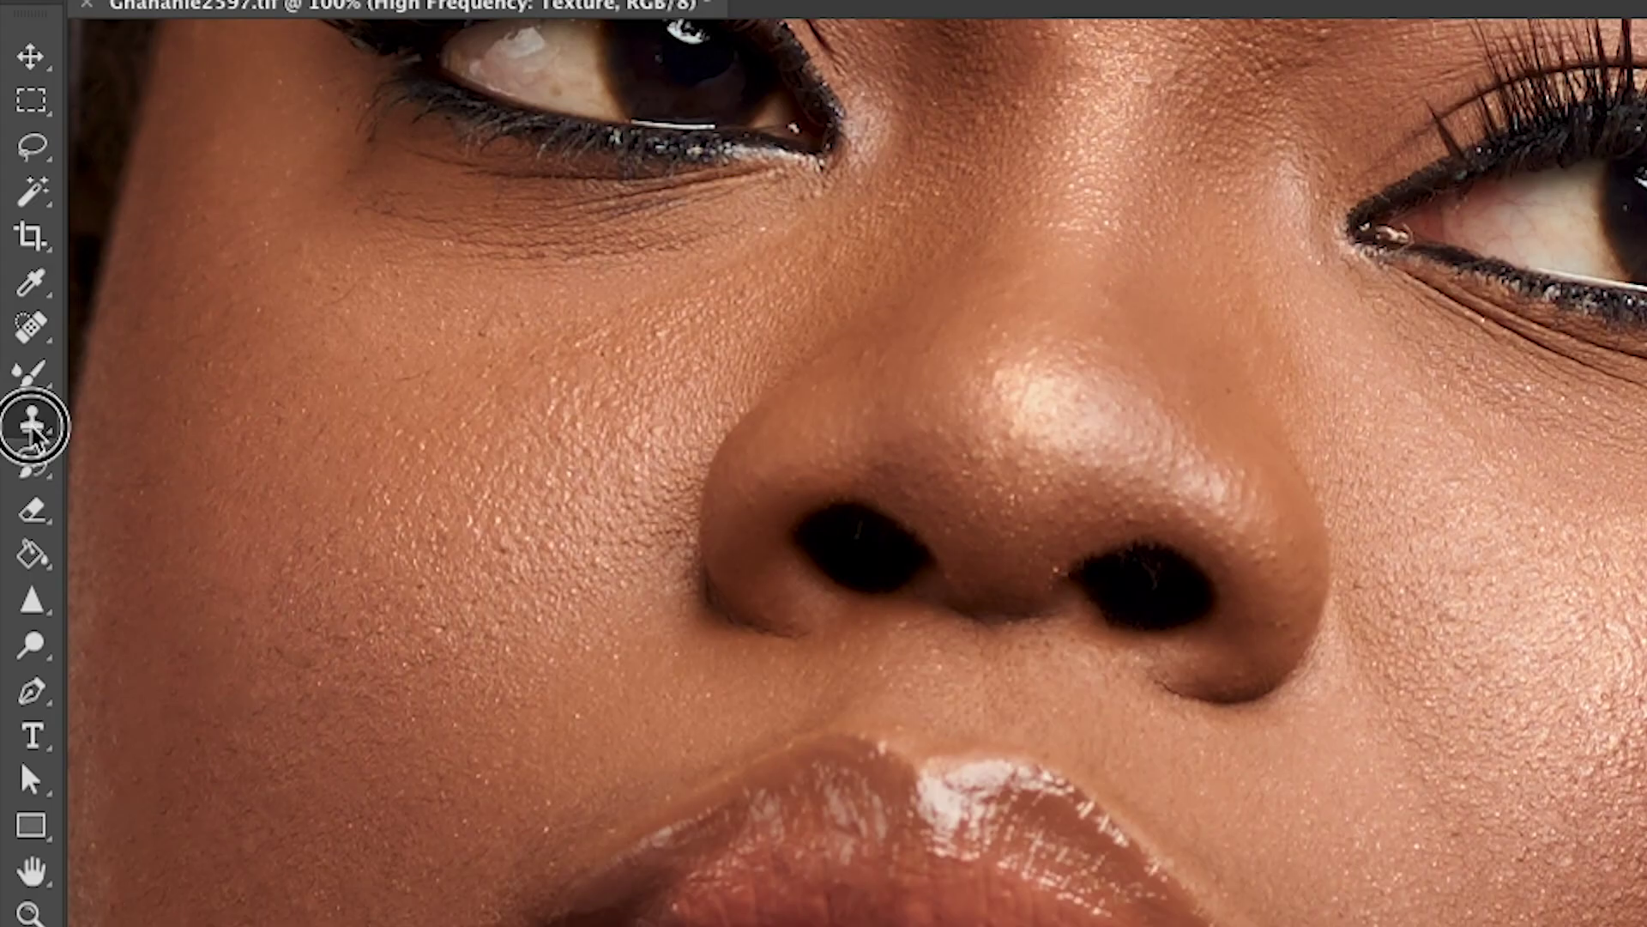
{"action": "left_click", "coordinate": [16, 270]}
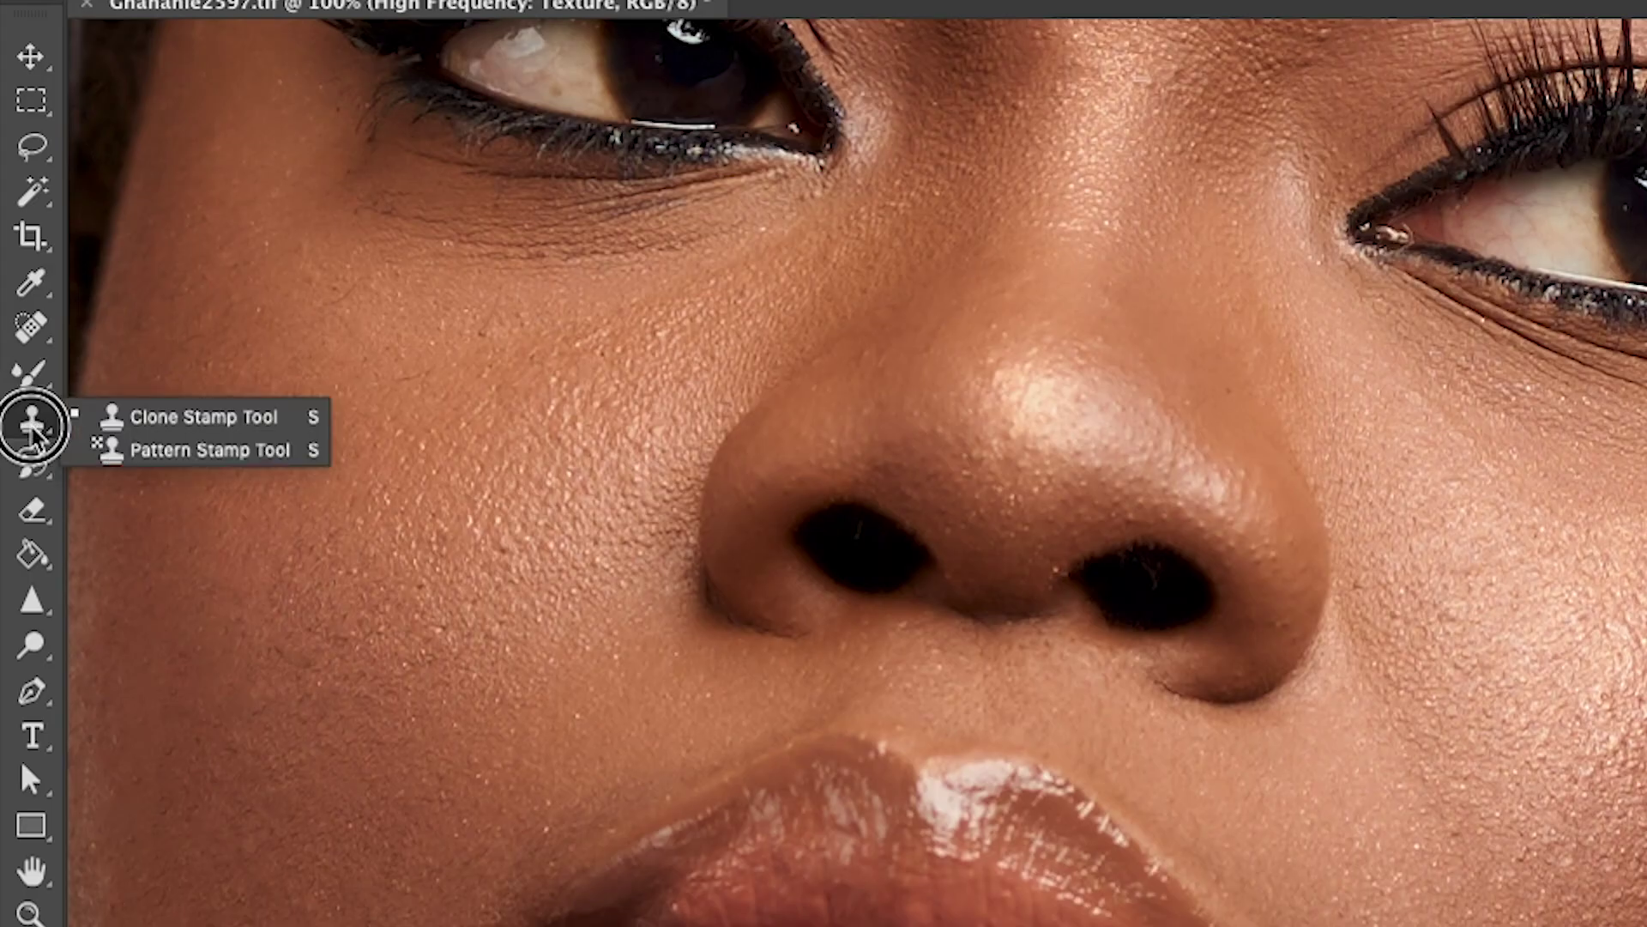
{"action": "left_click", "coordinate": [184, 418]}
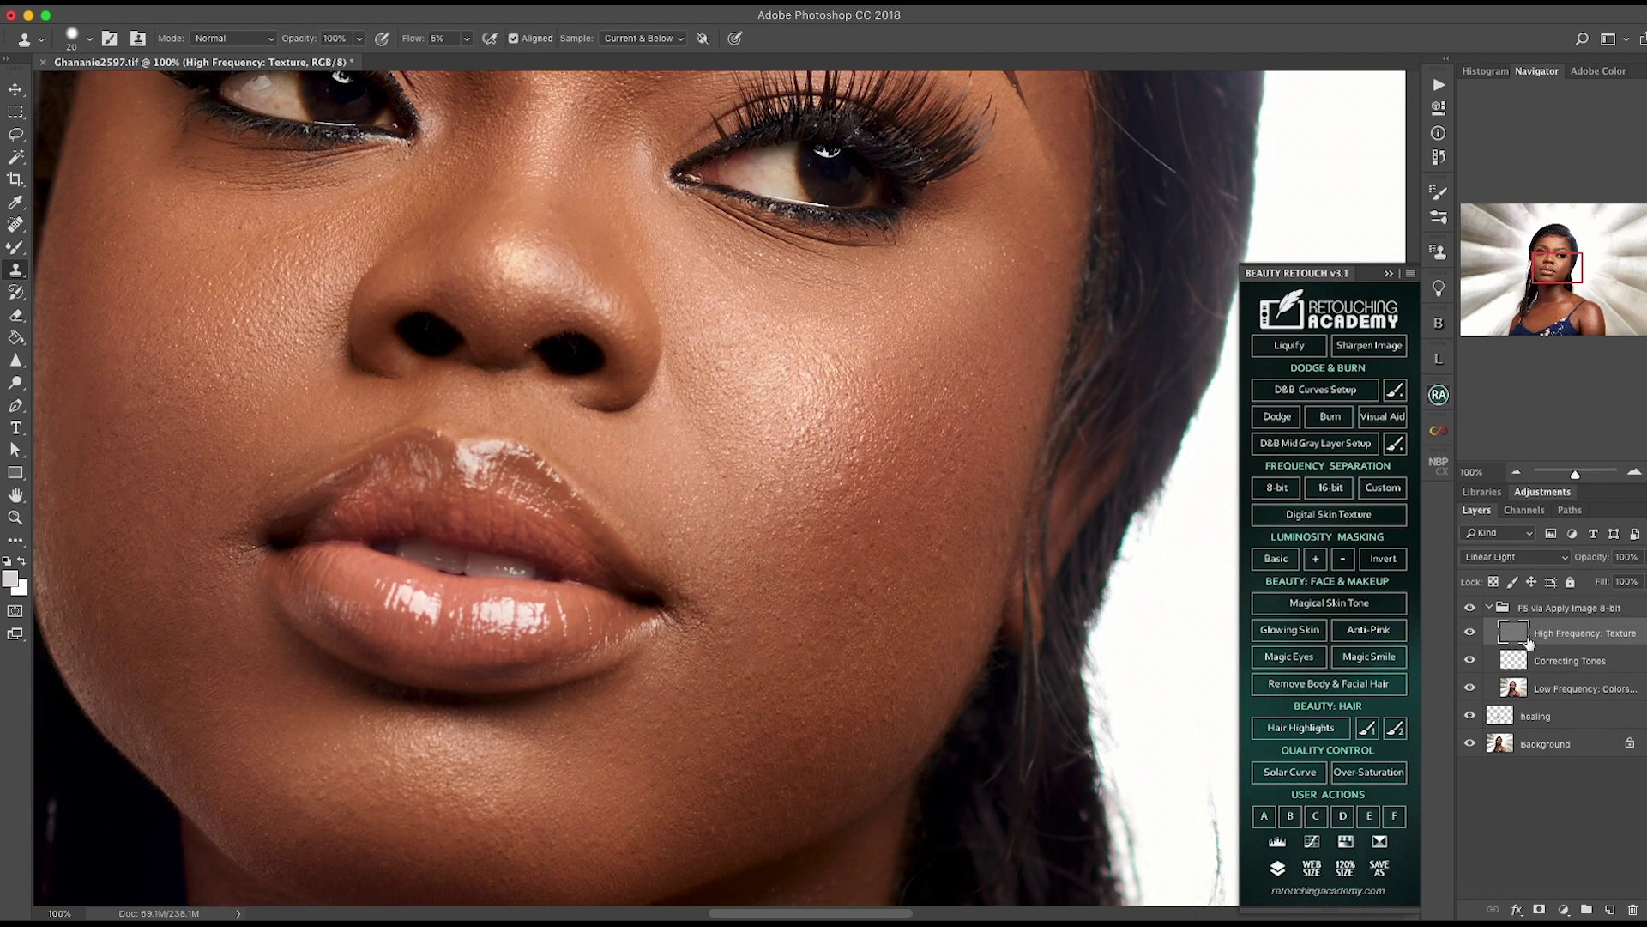
Step: Set the Clone Stamp to sample from Current Layer
{"action": "scroll", "coordinate": [812, 383], "scroll_direction": "up", "scroll_amount": 3}
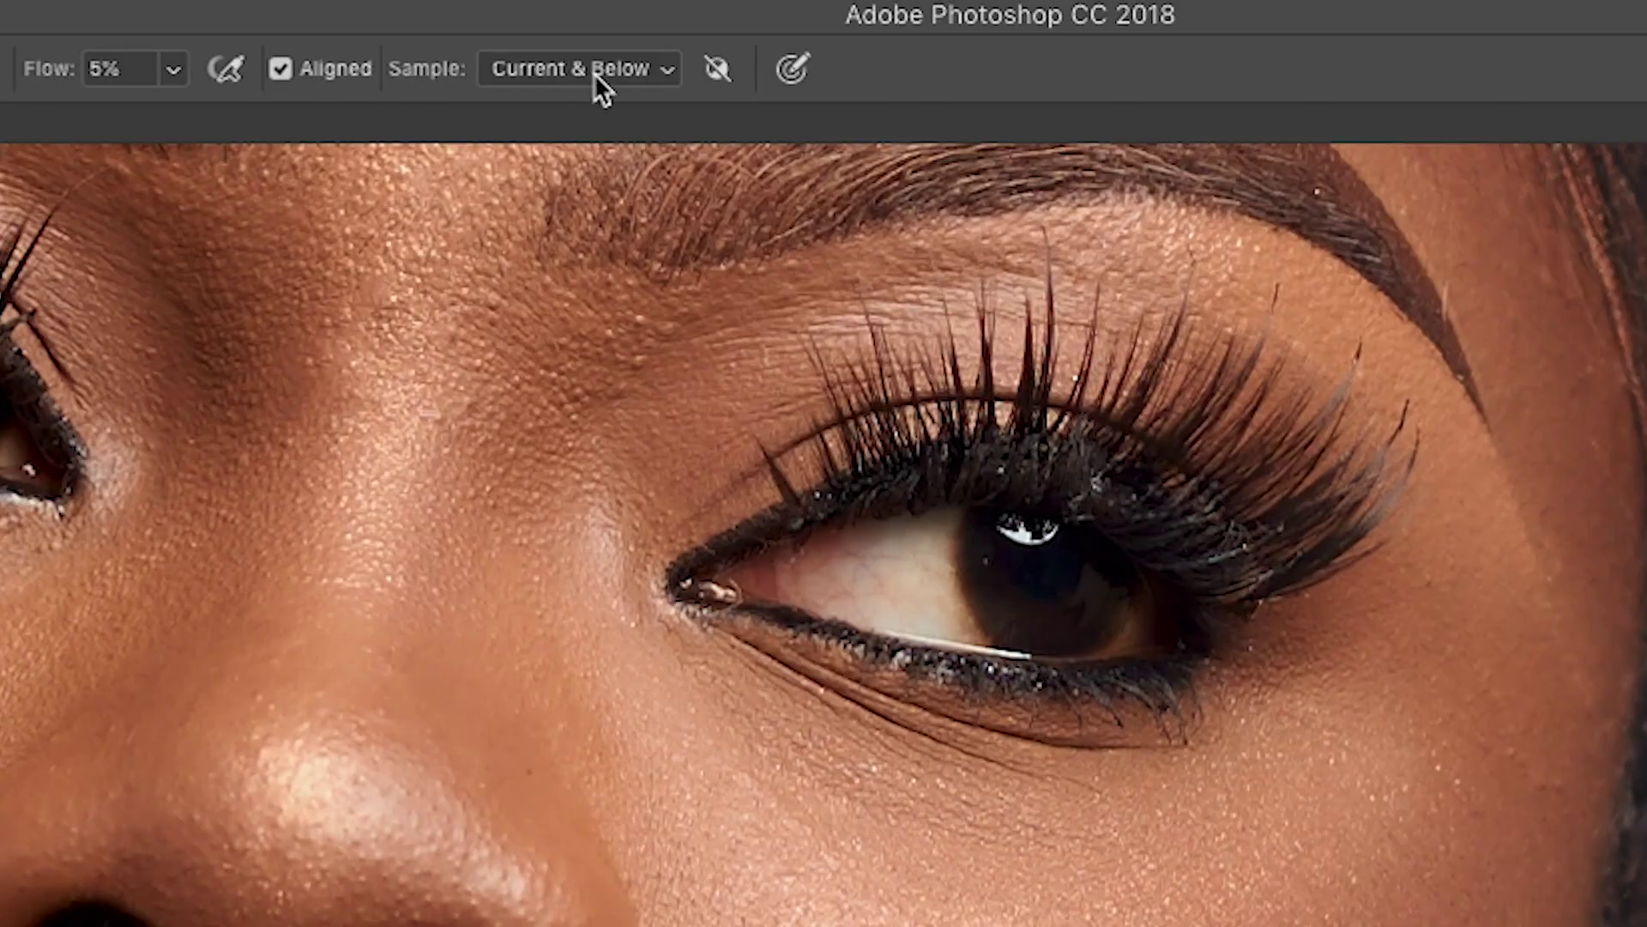
{"action": "left_click", "coordinate": [648, 39]}
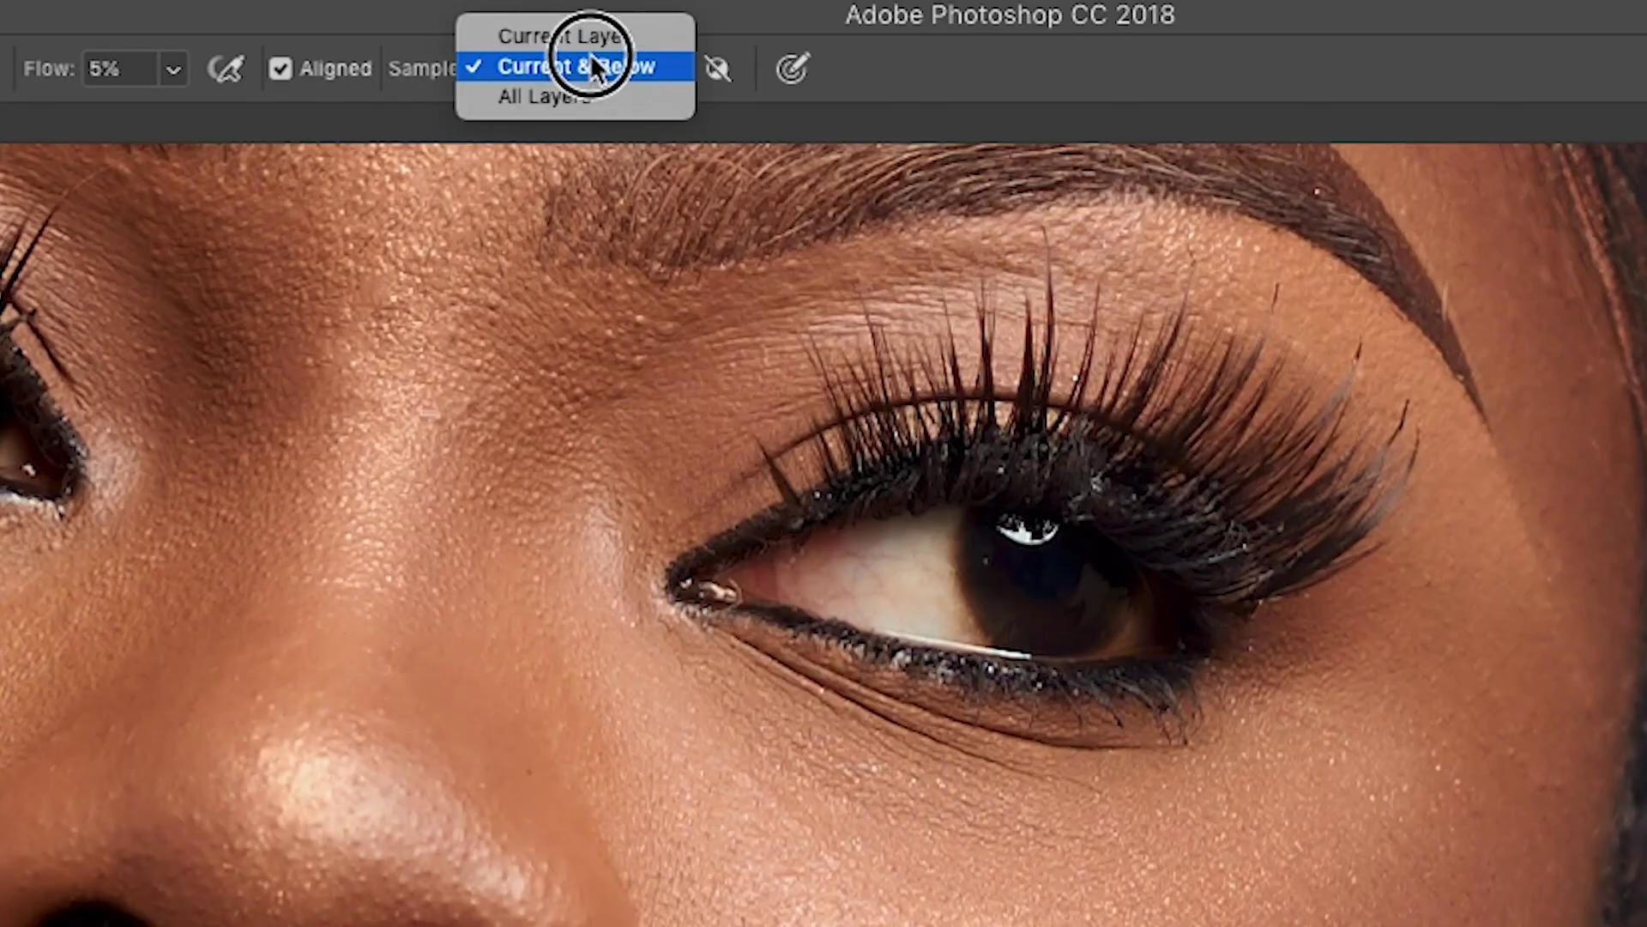
{"action": "left_click", "coordinate": [590, 39]}
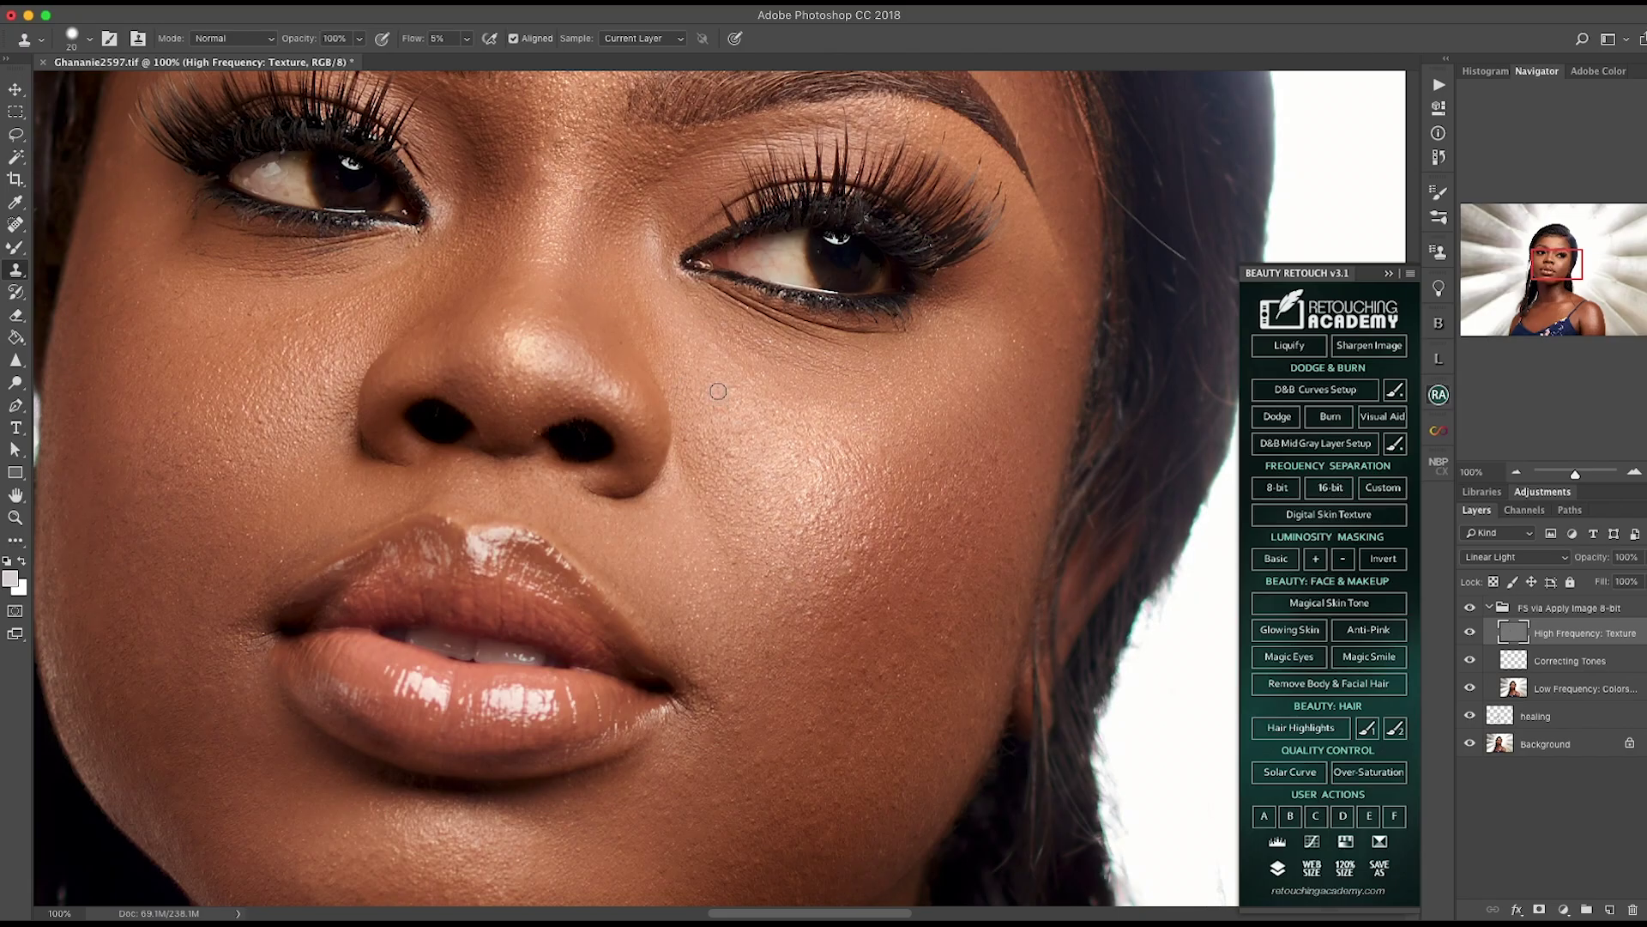
Step: Try the Clone Stamp with Current & Below sampling on the skin of her left cheek beside the nose
{"action": "left_click", "coordinate": [678, 43]}
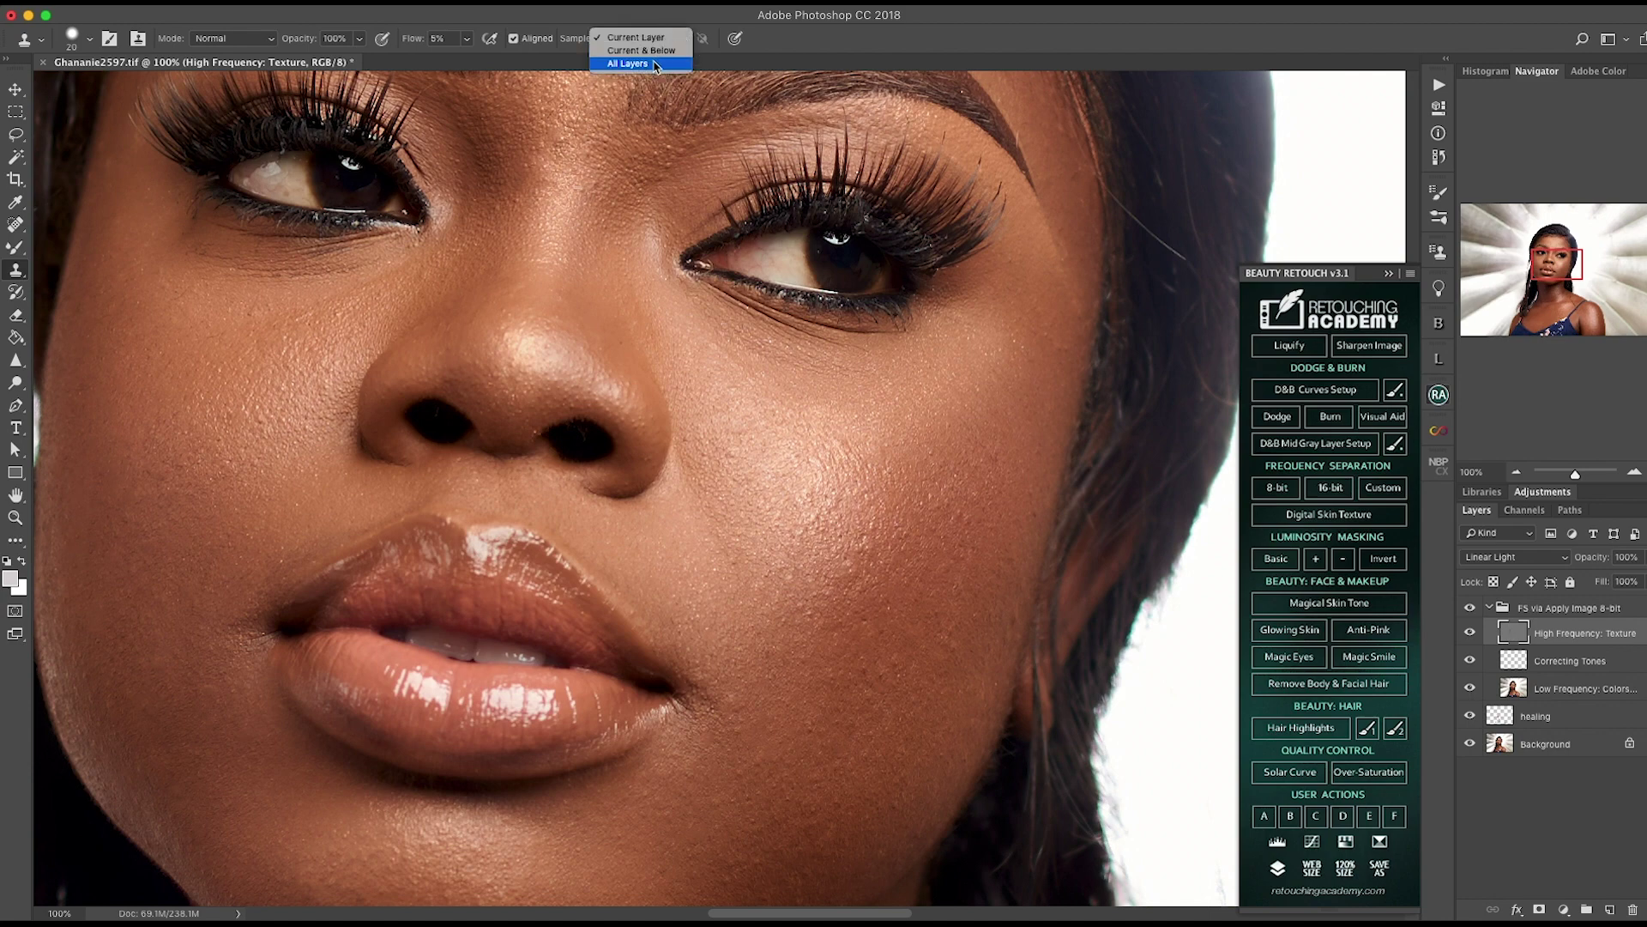
{"action": "left_click", "coordinate": [650, 54]}
{"action": "scroll", "coordinate": [661, 497], "scroll_direction": "down", "scroll_amount": 3}
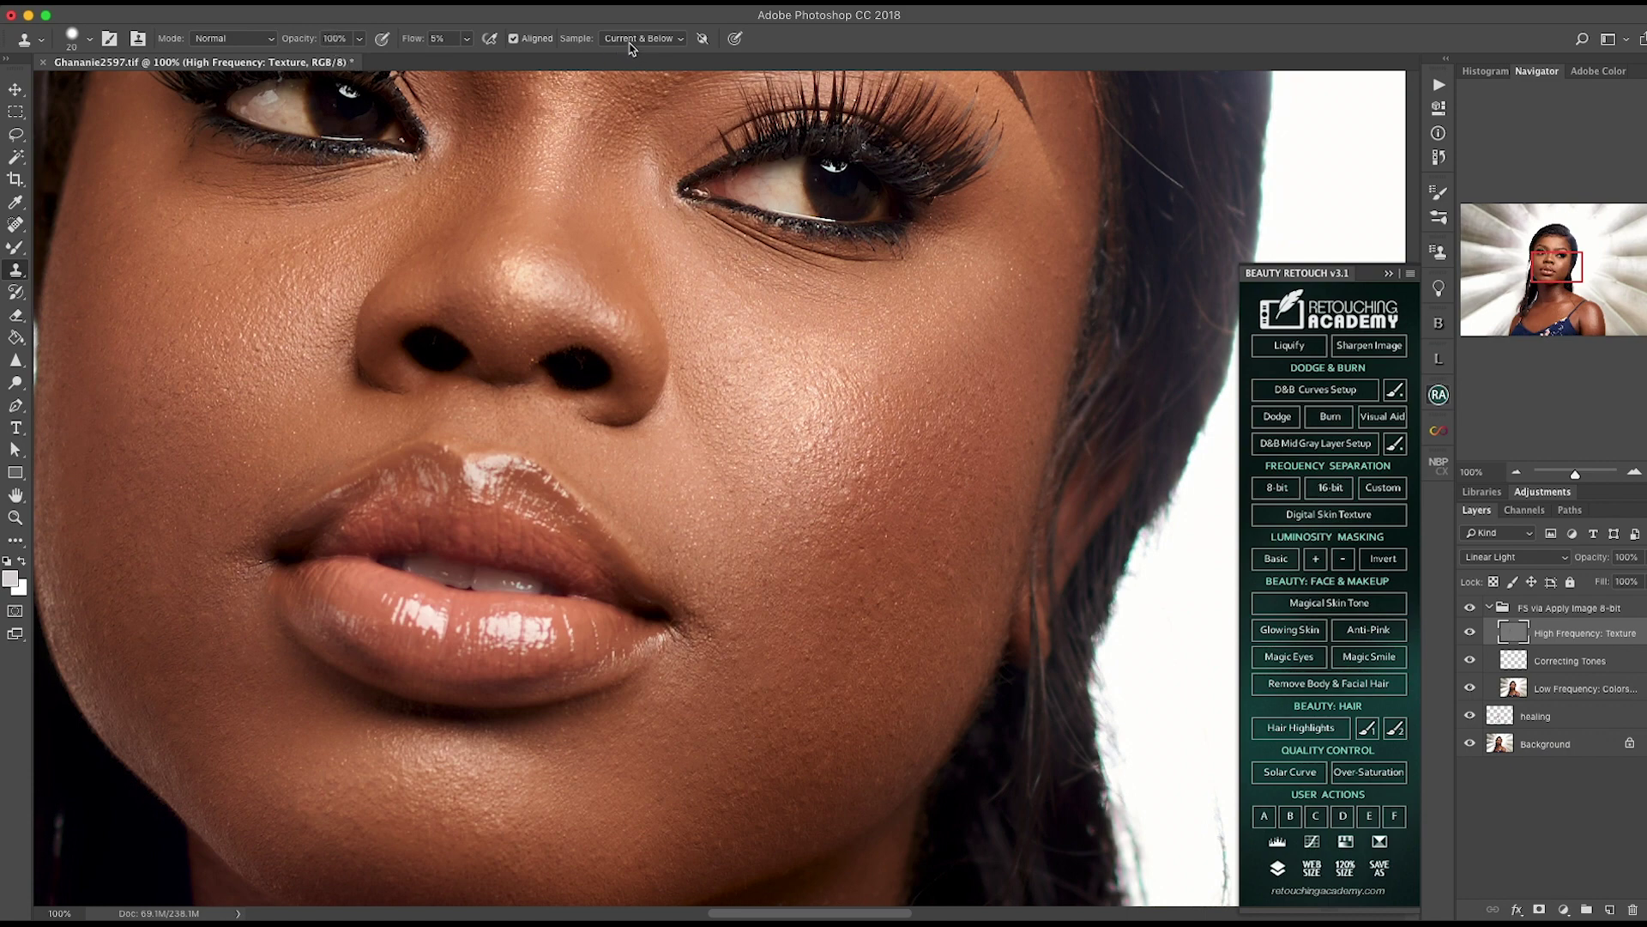
{"action": "scroll", "coordinate": [753, 515], "scroll_direction": "down", "scroll_amount": 3}
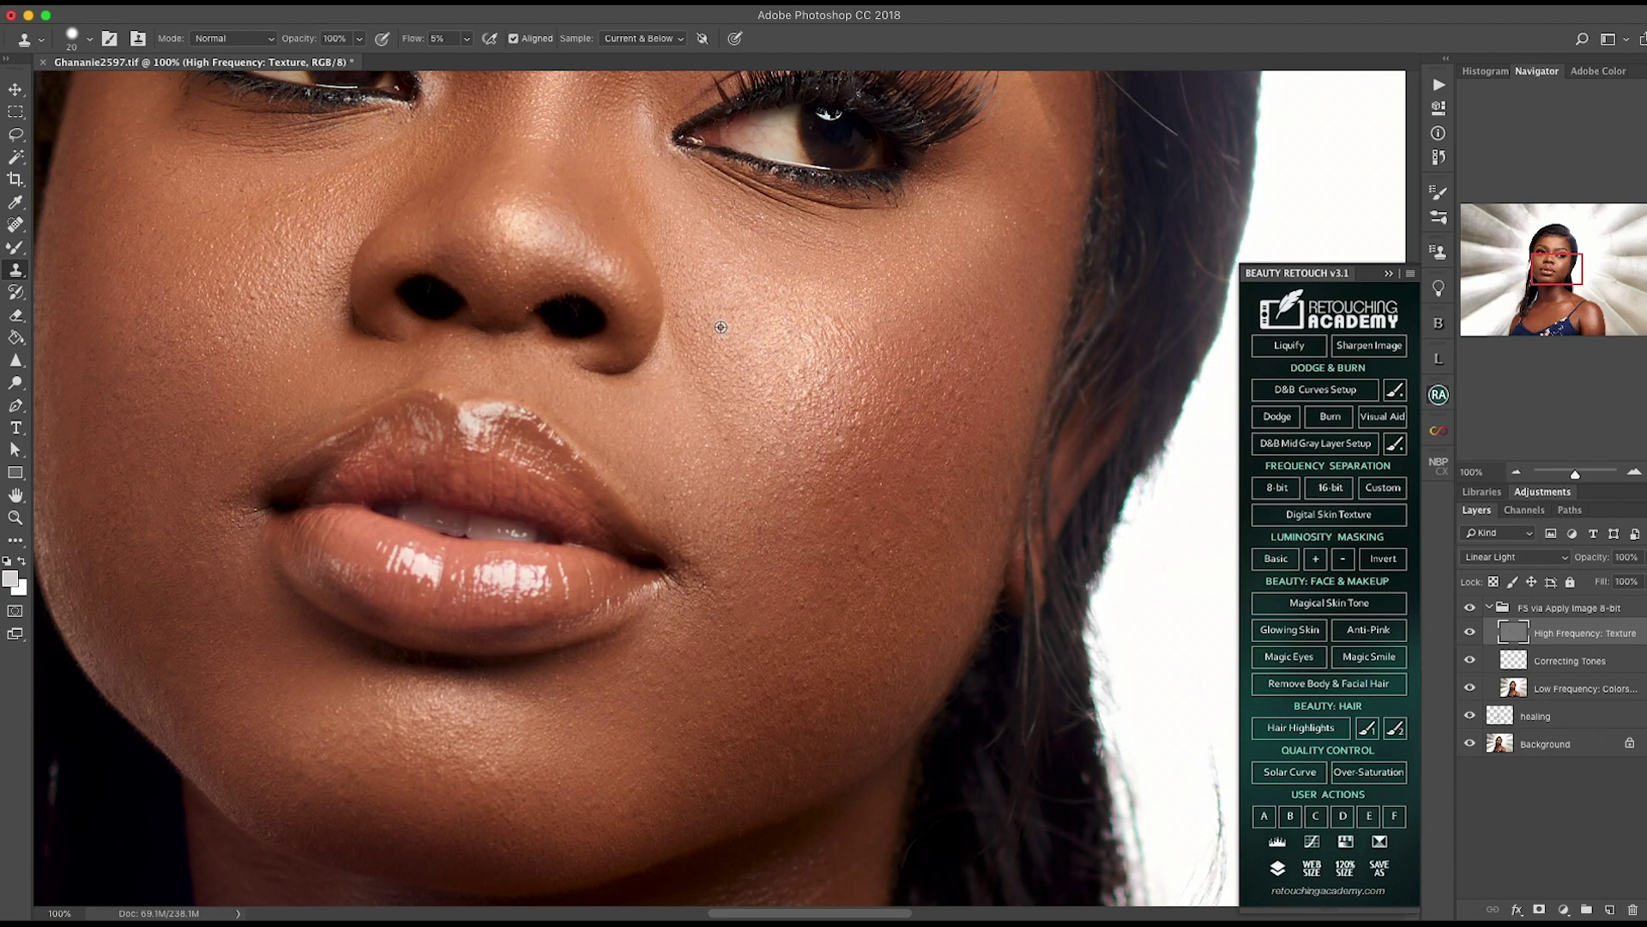
{"action": "left_click_drag", "start_coordinate": [723, 333], "coordinate": [724, 334]}
Step: Return the Clone Stamp sampling to Current Layer and clone clean skin texture onto her left cheek beside the nose
{"action": "left_click", "coordinate": [673, 39]}
{"action": "left_click", "coordinate": [659, 25]}
{"action": "mouse_move", "coordinate": [724, 327]}
{"action": "left_mouse_down"}
{"action": "mouse_move", "coordinate": [755, 340]}
{"action": "mouse_move", "coordinate": [753, 322]}
{"action": "mouse_move", "coordinate": [680, 321]}
{"action": "left_mouse_up"}
{"action": "left_click", "coordinate": [753, 339], "text": "alt"}
{"action": "left_click", "coordinate": [704, 326], "text": "alt"}
{"action": "left_click", "coordinate": [696, 330], "text": "alt"}
Step: Clone clean skin texture over the rough spots on the outer part of her left cheek
{"action": "scroll", "coordinate": [694, 329], "scroll_direction": "down", "scroll_amount": 3}
{"action": "scroll", "coordinate": [695, 328], "scroll_direction": "right", "scroll_amount": 2}
{"action": "left_click", "coordinate": [804, 332], "text": "alt"}
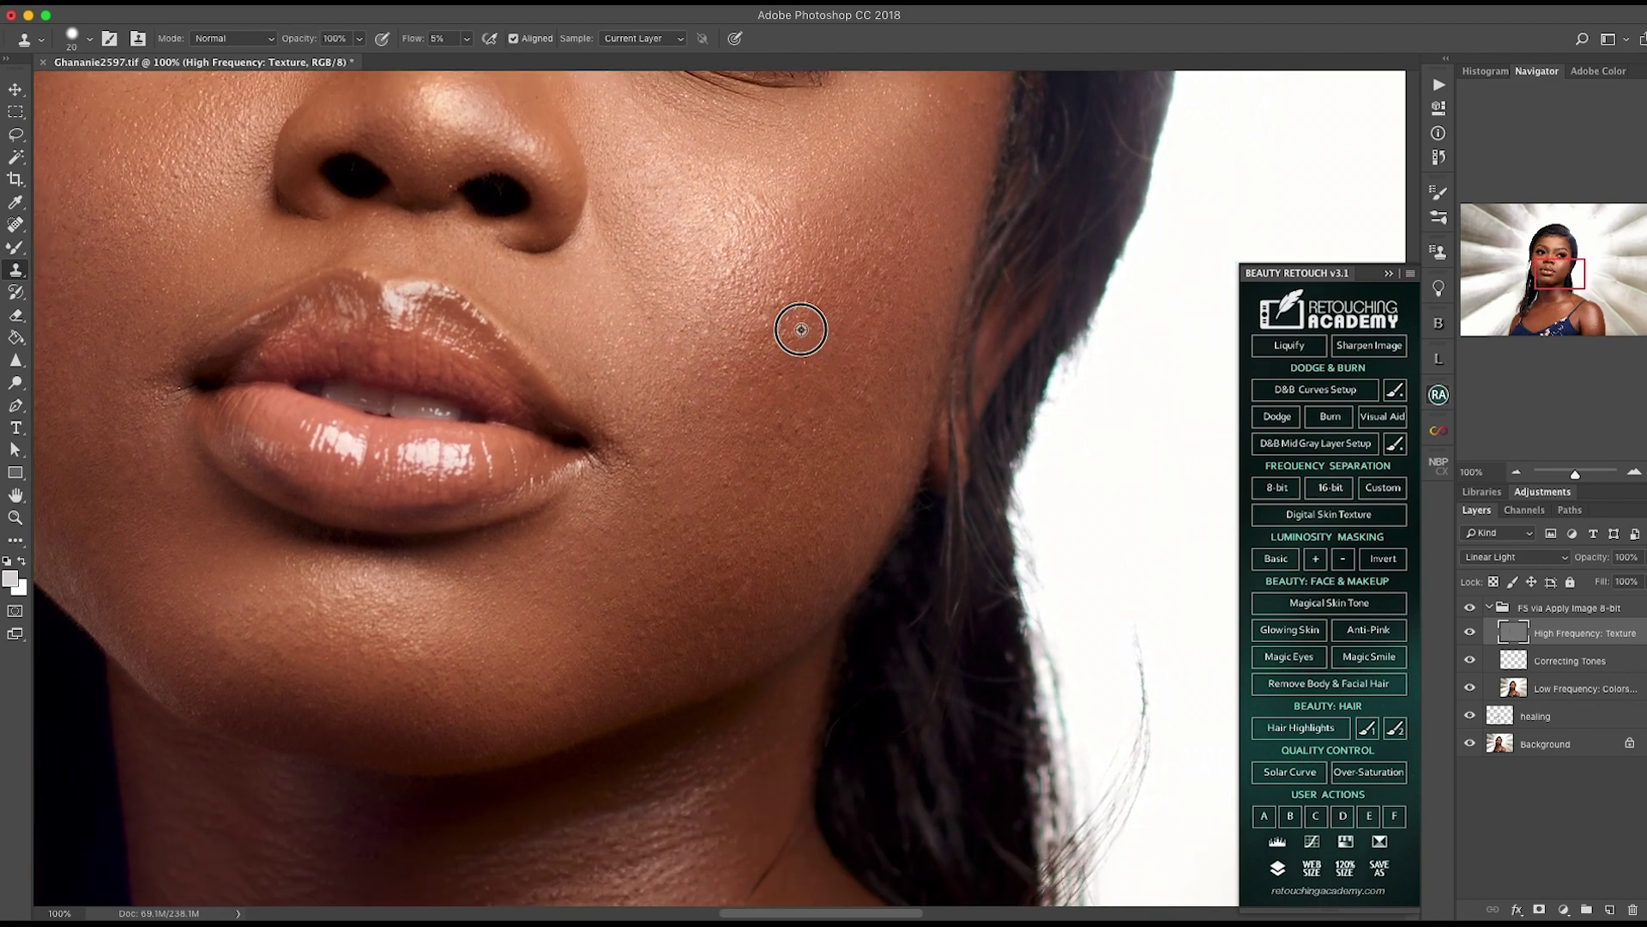
{"action": "mouse_move", "coordinate": [767, 307]}
{"action": "left_mouse_down"}
{"action": "mouse_move", "coordinate": [786, 287]}
{"action": "mouse_move", "coordinate": [797, 354]}
{"action": "left_mouse_up"}
{"action": "left_click", "coordinate": [771, 328]}
{"action": "left_click", "coordinate": [758, 320], "text": "alt"}
{"action": "left_click", "coordinate": [862, 301], "text": "alt"}
{"action": "left_click", "coordinate": [845, 282], "text": "alt"}
{"action": "scroll", "coordinate": [823, 369], "scroll_direction": "up", "scroll_amount": 2}
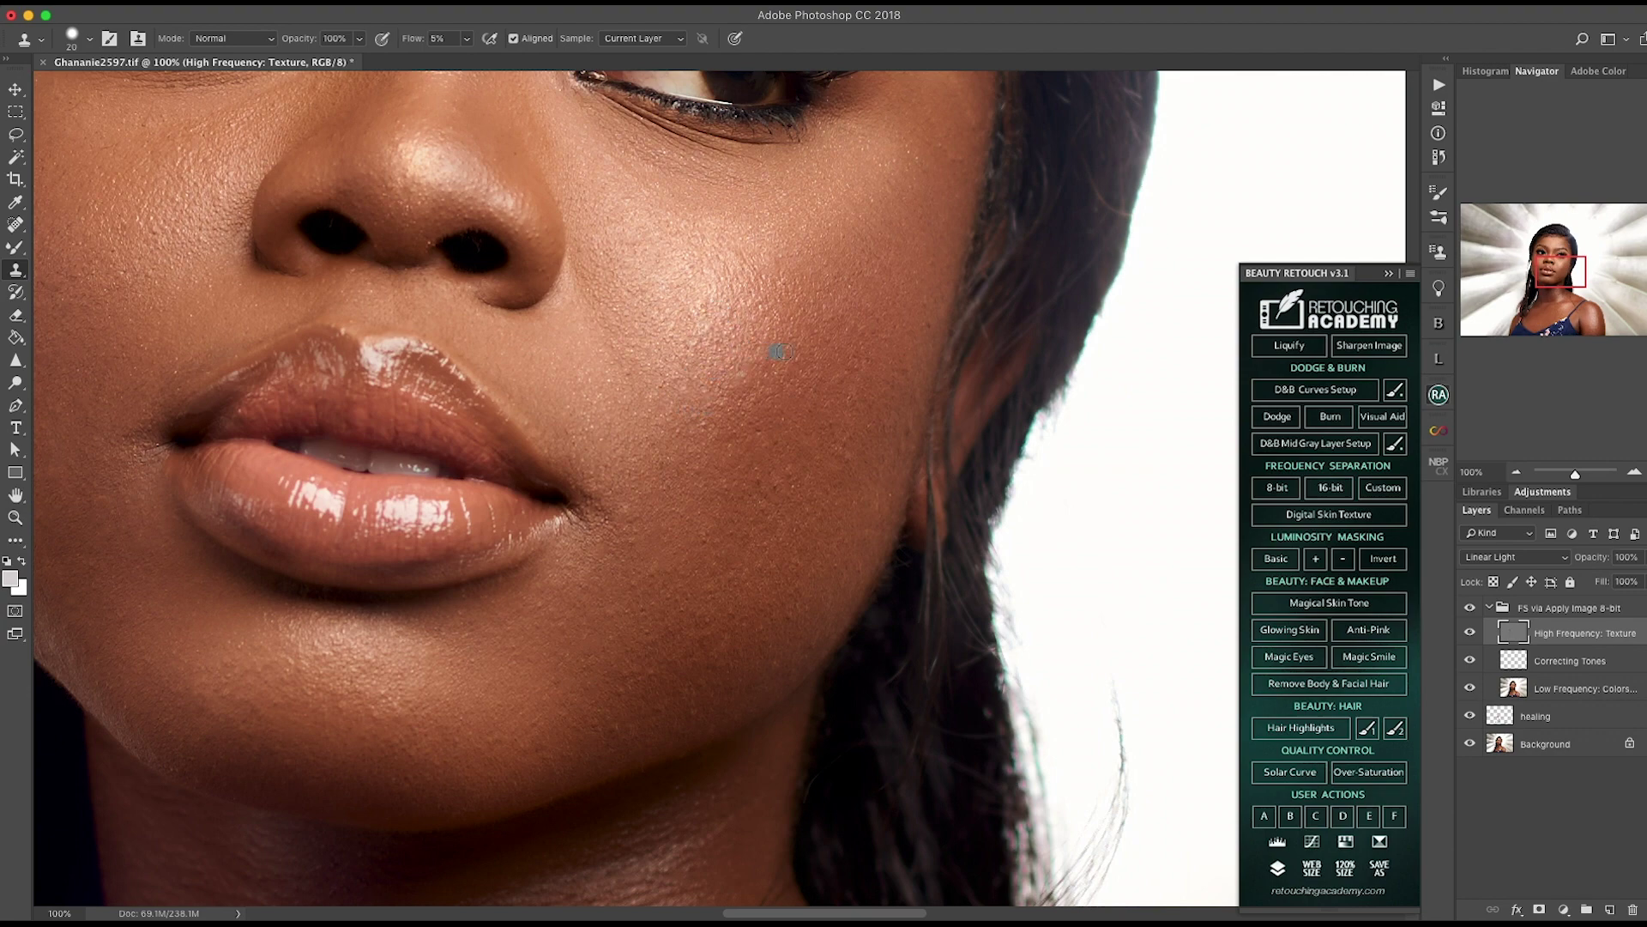
Step: Clone clean skin texture along the outer edge of her right cheek, just above the jawline
{"action": "scroll", "coordinate": [775, 352], "scroll_direction": "down", "scroll_amount": 3}
{"action": "scroll", "coordinate": [774, 352], "scroll_direction": "left", "scroll_amount": 2}
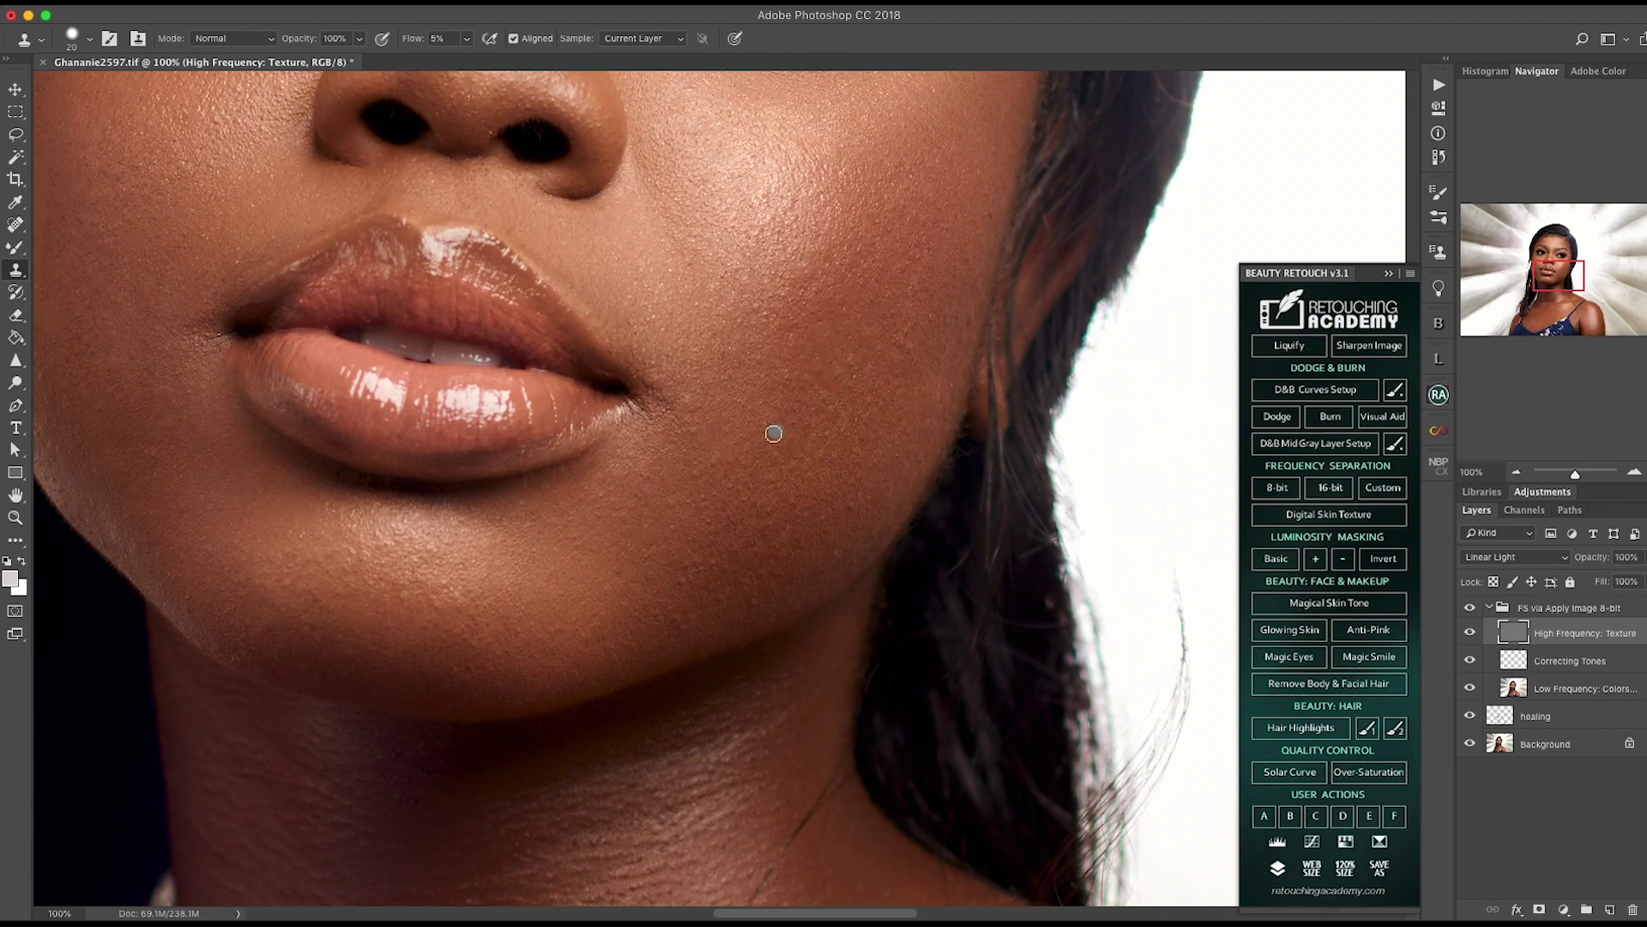
{"action": "scroll", "coordinate": [765, 426], "scroll_direction": "down", "scroll_amount": 3}
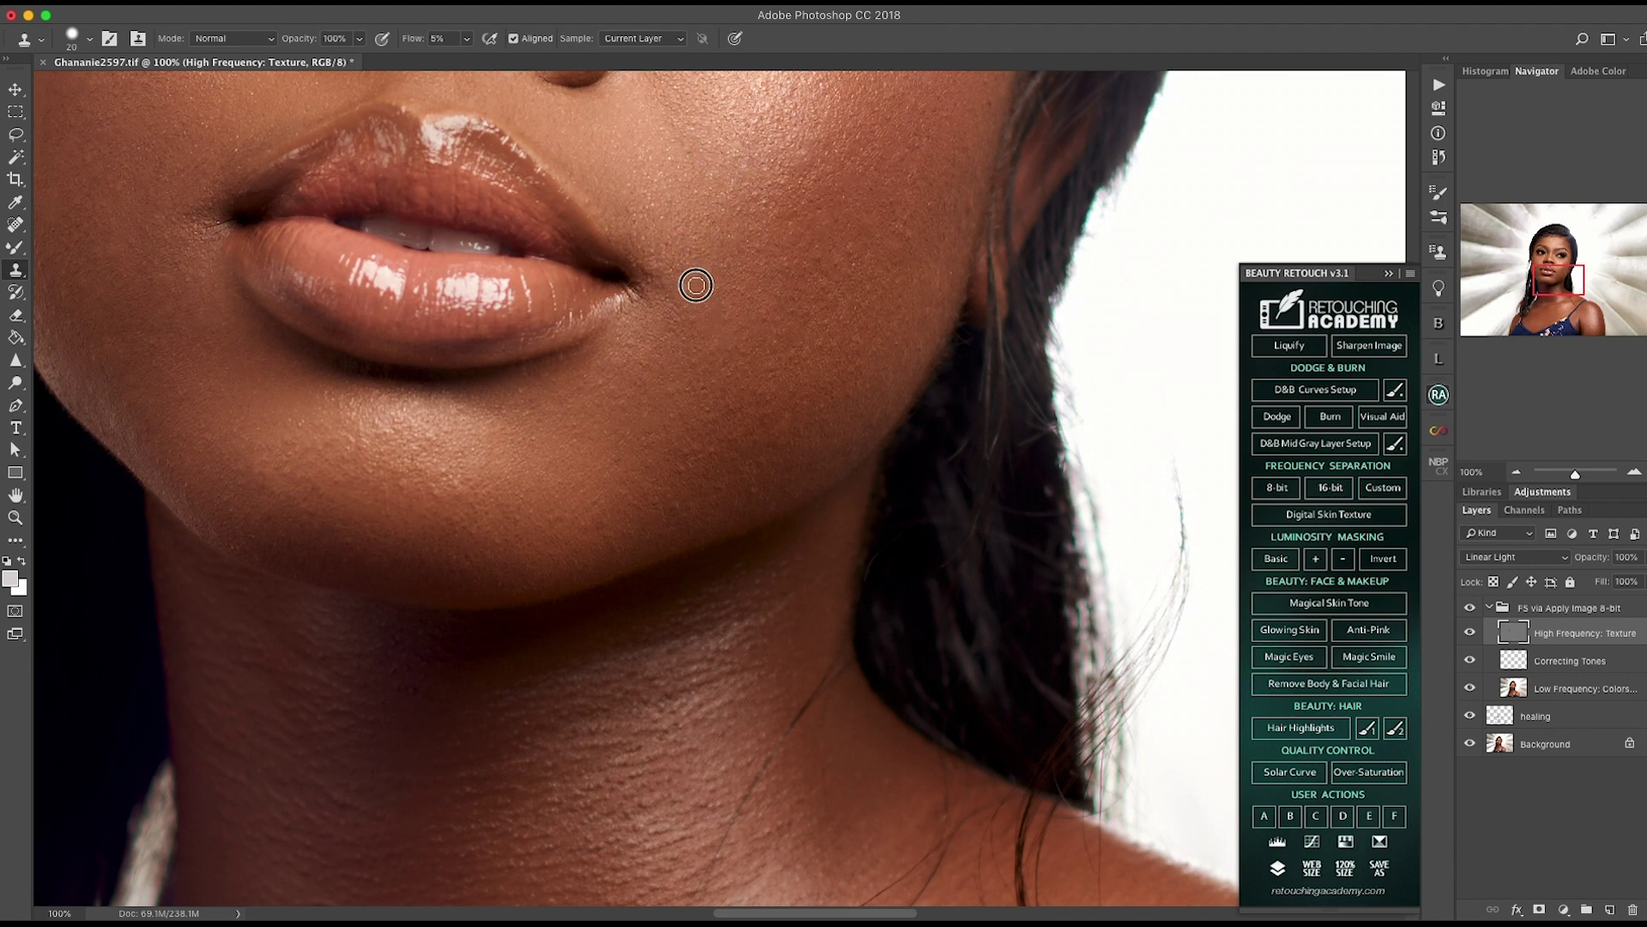
{"action": "left_click_drag", "start_coordinate": [651, 440], "coordinate": [850, 338]}
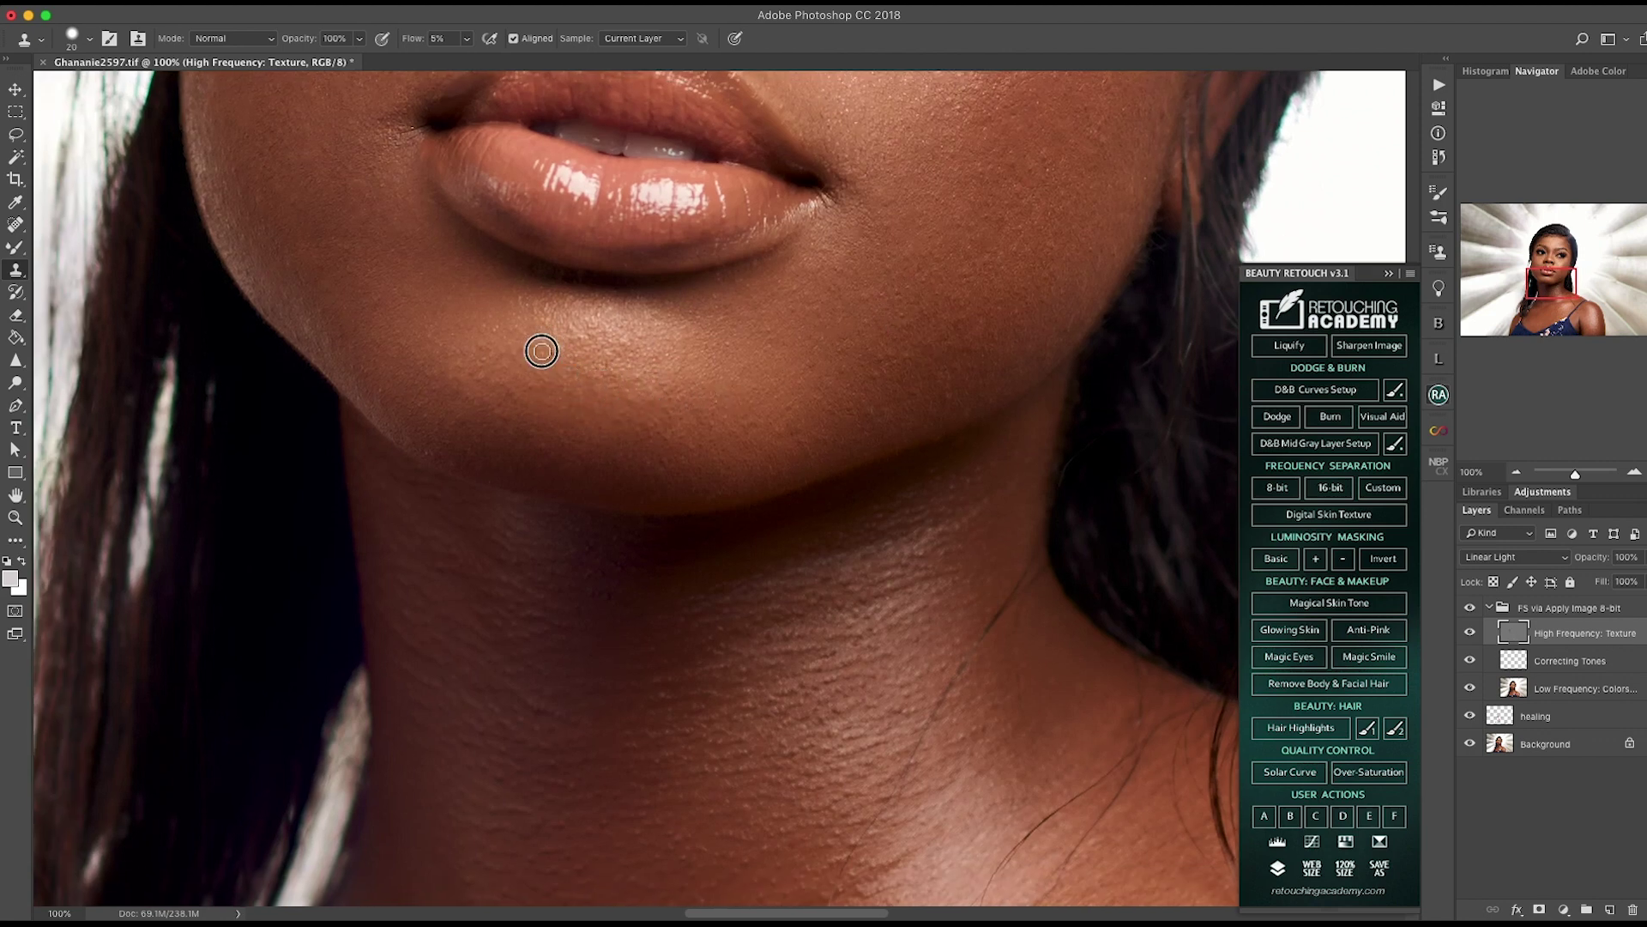
{"action": "mouse_move", "coordinate": [573, 380]}
{"action": "left_mouse_down"}
{"action": "mouse_move", "coordinate": [598, 424]}
{"action": "mouse_move", "coordinate": [545, 493]}
{"action": "left_mouse_up"}
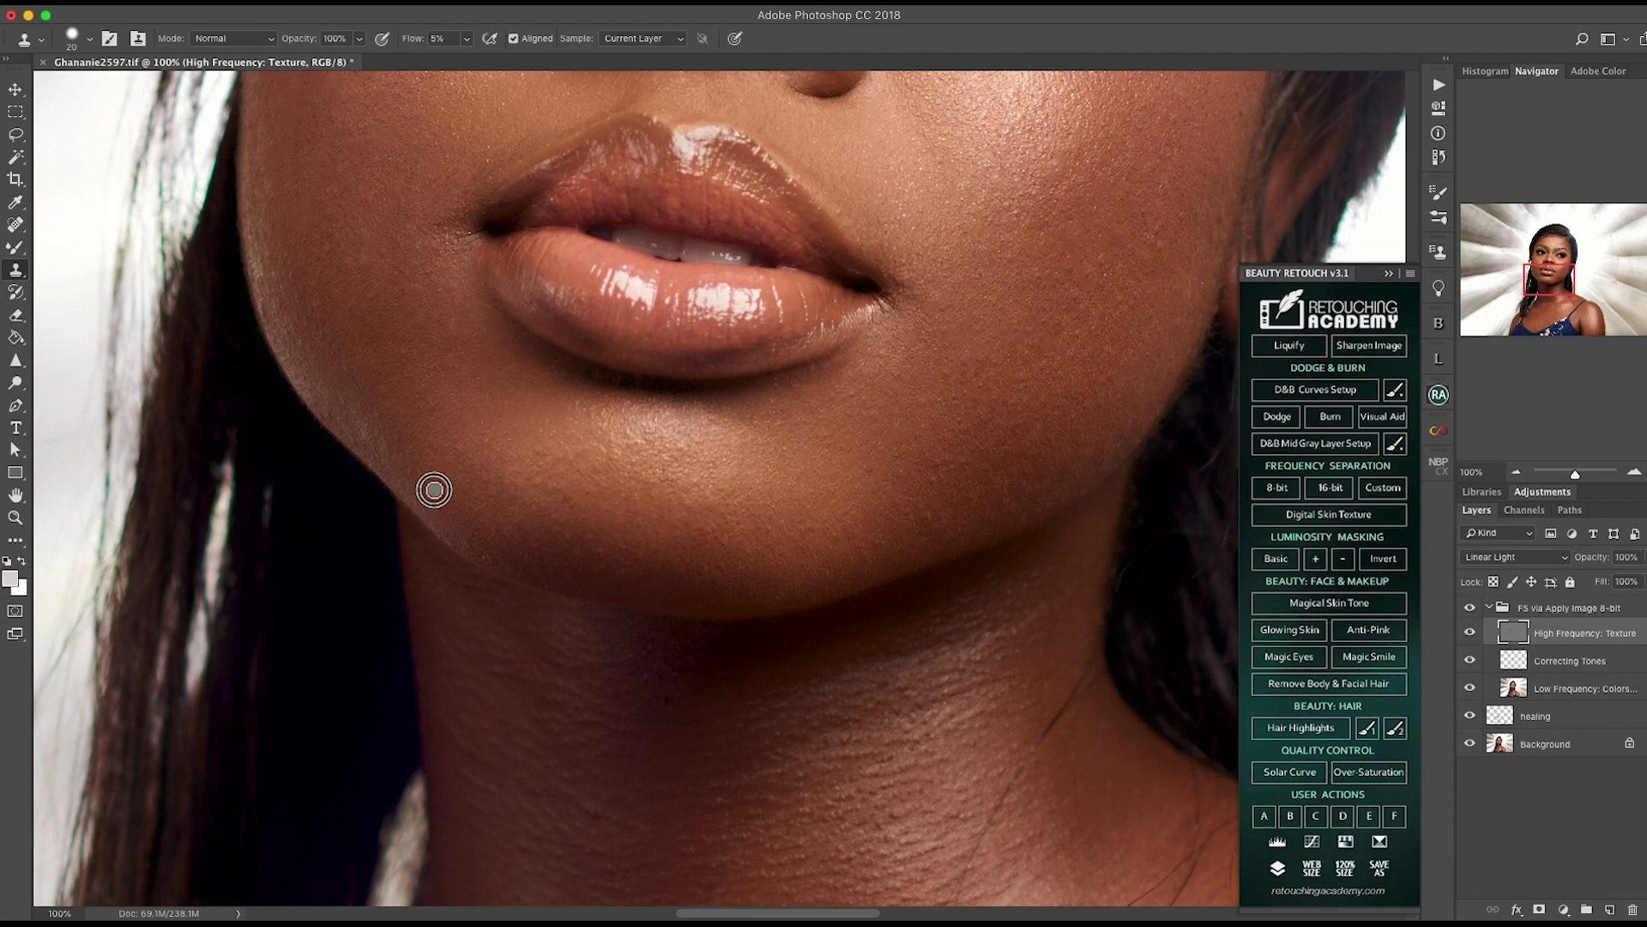
{"action": "left_click_drag", "start_coordinate": [489, 440], "coordinate": [537, 578]}
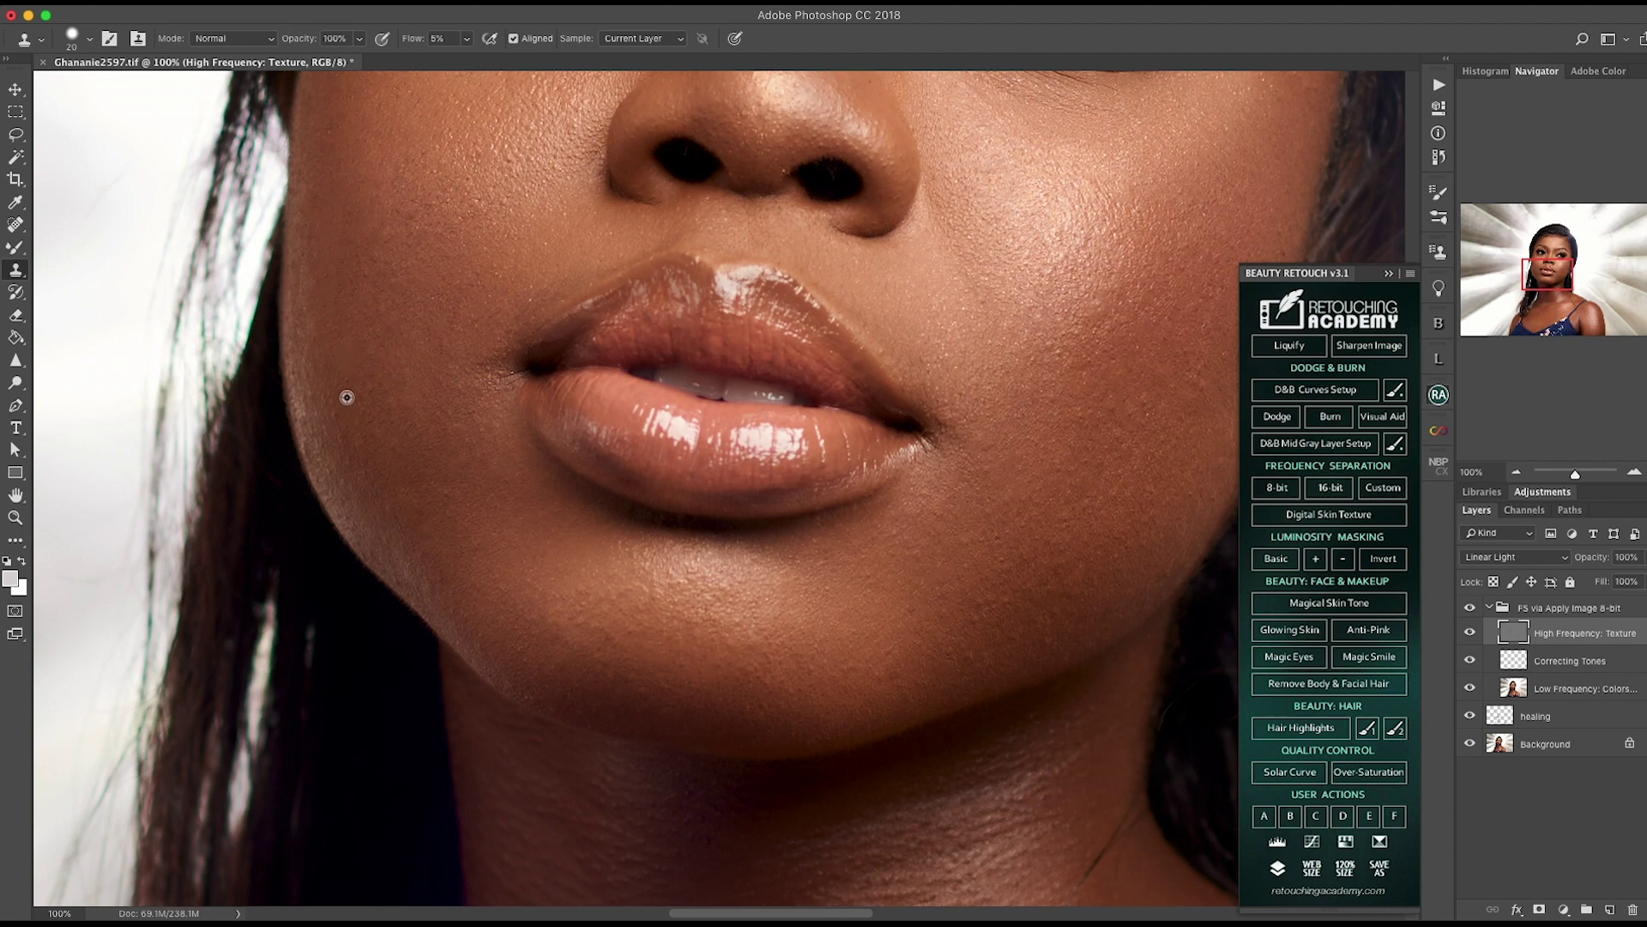
{"action": "left_click", "coordinate": [375, 391], "text": "alt"}
{"action": "left_click", "coordinate": [397, 372]}
{"action": "left_click", "coordinate": [371, 382], "text": "alt"}
{"action": "left_click_drag", "start_coordinate": [351, 373], "coordinate": [336, 392]}
{"action": "left_click", "coordinate": [336, 386], "text": "alt"}
{"action": "left_click", "coordinate": [321, 349]}
{"action": "left_click", "coordinate": [303, 316], "text": "alt"}
{"action": "left_click", "coordinate": [323, 399]}
{"action": "left_click", "coordinate": [339, 418], "text": "alt"}
{"action": "left_click", "coordinate": [324, 407], "text": "alt"}
{"action": "left_click", "coordinate": [306, 407]}
{"action": "left_click", "coordinate": [365, 448], "text": "alt"}
{"action": "mouse_move", "coordinate": [334, 453]}
{"action": "left_mouse_down"}
{"action": "mouse_move", "coordinate": [310, 455]}
{"action": "mouse_move", "coordinate": [323, 468]}
{"action": "left_mouse_up"}
Step: Clone clean skin texture over the lower right cheek beside the right corner of her mouth
{"action": "left_click", "coordinate": [383, 455], "text": "alt"}
{"action": "left_click", "coordinate": [430, 420]}
{"action": "left_click", "coordinate": [473, 462], "text": "alt"}
{"action": "left_click", "coordinate": [467, 486]}
{"action": "left_click", "coordinate": [456, 416], "text": "alt"}
{"action": "left_click", "coordinate": [455, 444]}
{"action": "left_click", "coordinate": [428, 429], "text": "alt"}
{"action": "left_click", "coordinate": [484, 412]}
{"action": "left_click", "coordinate": [470, 416], "text": "alt"}
{"action": "left_click", "coordinate": [488, 417]}
{"action": "left_click", "coordinate": [494, 376], "text": "alt"}
{"action": "left_click", "coordinate": [464, 380]}
{"action": "left_click", "coordinate": [458, 384], "text": "alt"}
{"action": "left_click", "coordinate": [464, 370]}
{"action": "left_click", "coordinate": [430, 394]}
{"action": "left_click", "coordinate": [439, 386], "text": "alt"}
{"action": "left_click", "coordinate": [456, 343]}
Step: Clone clean skin texture between her nose and the right corner of her upper lip
{"action": "left_click_drag", "start_coordinate": [482, 349], "coordinate": [549, 480]}
{"action": "left_click", "coordinate": [544, 410], "text": "alt"}
{"action": "left_click", "coordinate": [540, 390]}
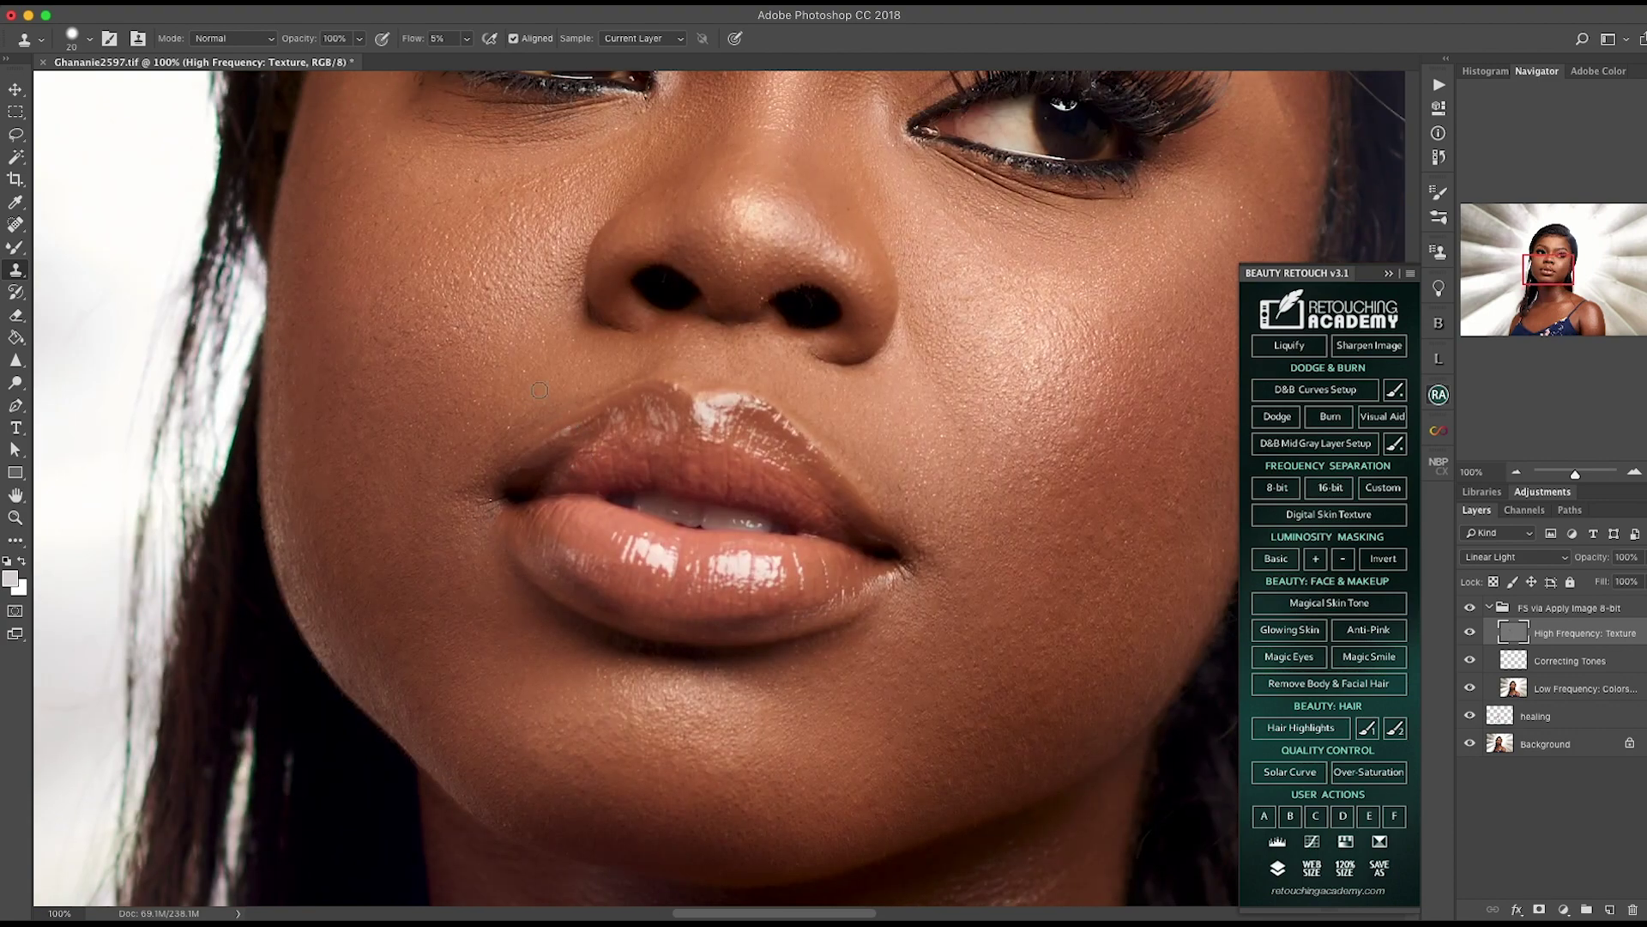
{"action": "left_click", "coordinate": [521, 396]}
{"action": "left_click", "coordinate": [550, 409], "text": "alt"}
{"action": "left_click_drag", "start_coordinate": [522, 408], "coordinate": [523, 430]}
{"action": "left_click", "coordinate": [404, 434], "text": "alt"}
Step: Clone clean skin texture over the upper right cheek, the area under her right eye and the side of the nose
{"action": "scroll", "coordinate": [379, 430], "scroll_direction": "up", "scroll_amount": 5}
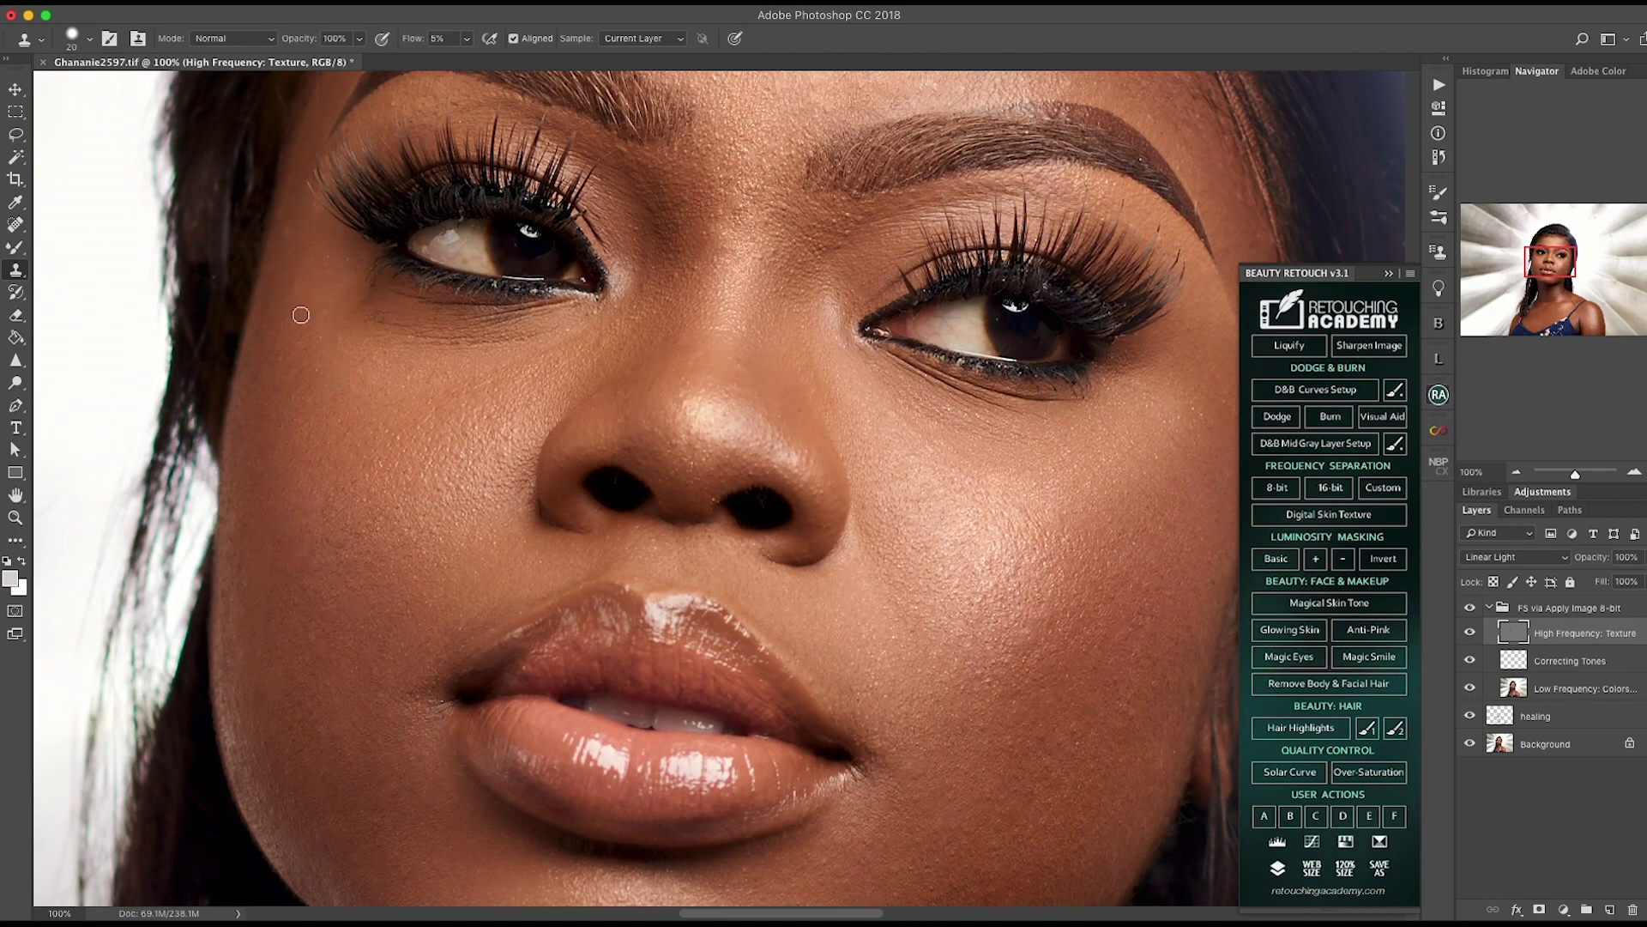
{"action": "left_click_drag", "start_coordinate": [544, 397], "coordinate": [525, 428]}
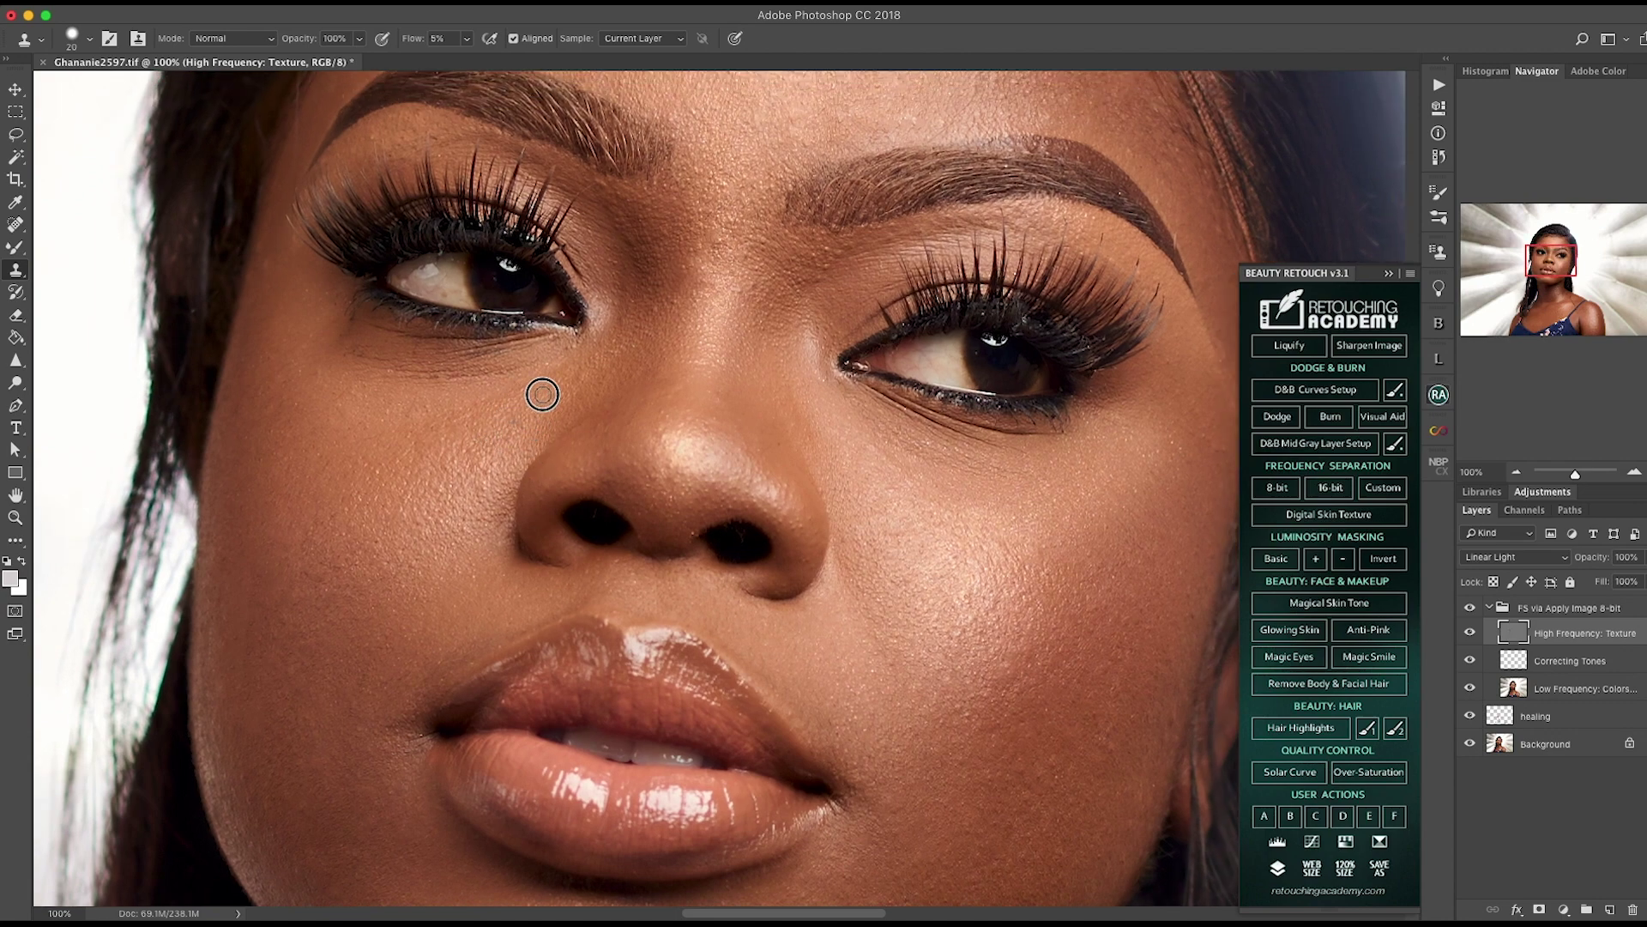
{"action": "left_click", "coordinate": [487, 451], "text": "alt"}
{"action": "left_click", "coordinate": [443, 471]}
{"action": "left_click", "coordinate": [468, 455]}
{"action": "left_click", "coordinate": [482, 475]}
{"action": "left_click", "coordinate": [423, 528]}
{"action": "left_click", "coordinate": [462, 580]}
{"action": "left_click", "coordinate": [466, 531]}
{"action": "left_click", "coordinate": [556, 403], "text": "alt"}
{"action": "left_click", "coordinate": [554, 360]}
{"action": "left_click", "coordinate": [604, 375]}
Step: Clone skin texture from between the eyebrows onto the nose bridge near the inner corner of her right eye
{"action": "left_click", "coordinate": [683, 264], "text": "alt"}
{"action": "left_click", "coordinate": [670, 302]}
{"action": "left_click", "coordinate": [676, 240], "text": "alt"}
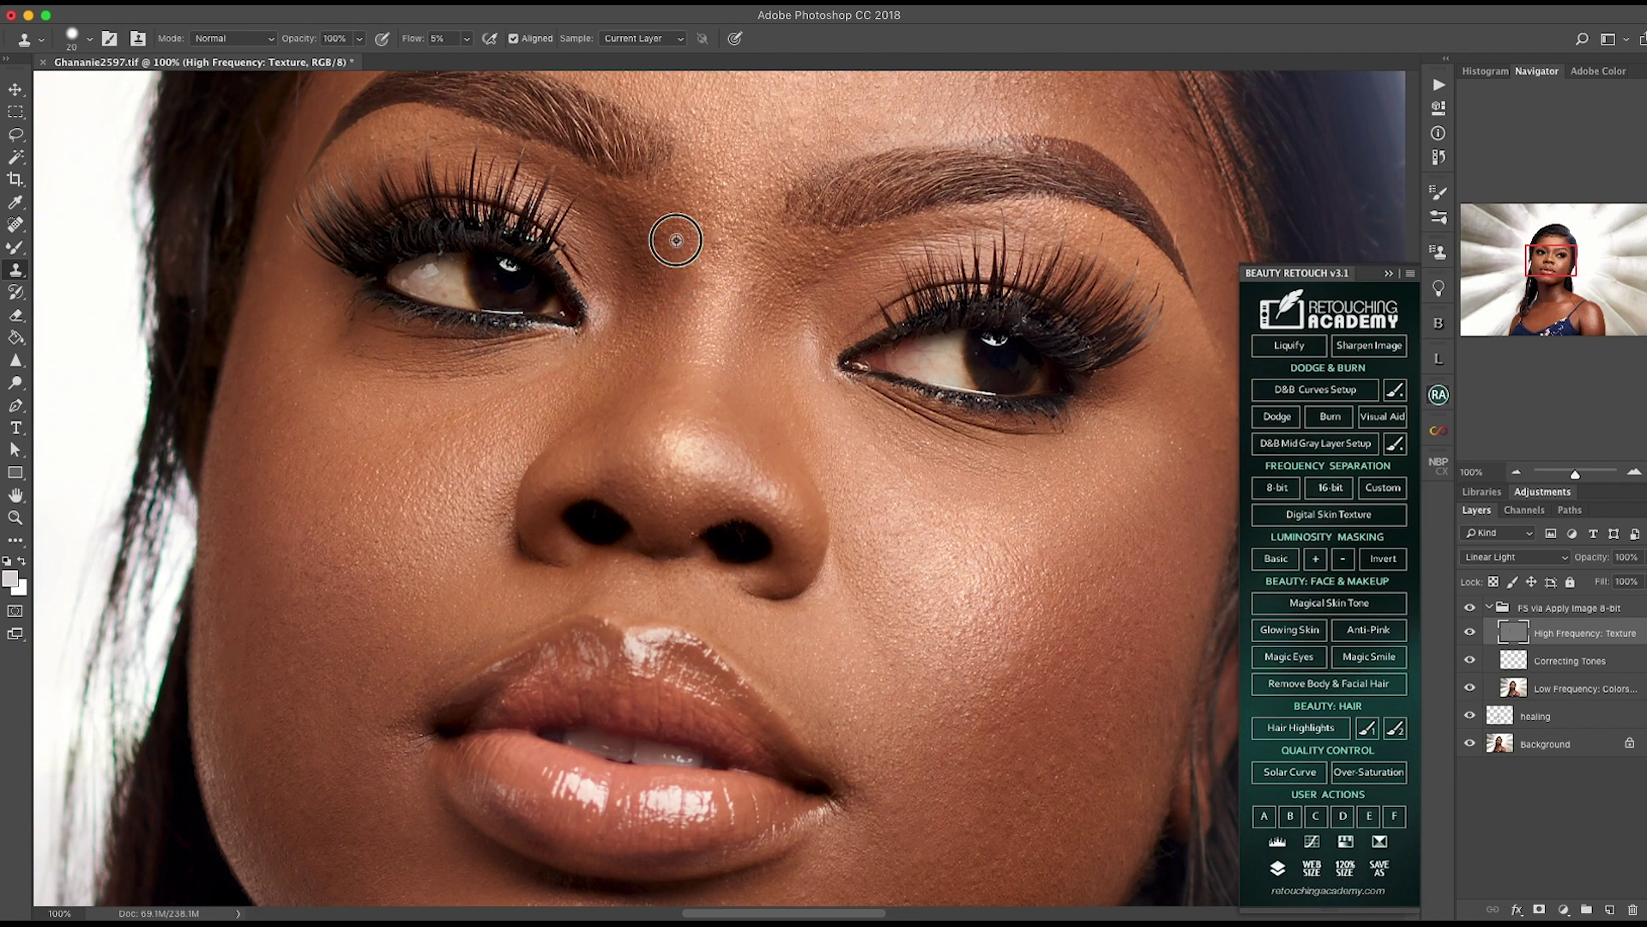
{"action": "left_click", "coordinate": [668, 295]}
{"action": "left_click", "coordinate": [617, 292]}
Step: Clone clean skin texture across the upper nose bridge toward the inner end of her left eyebrow
{"action": "left_click_drag", "start_coordinate": [689, 336], "coordinate": [672, 396]}
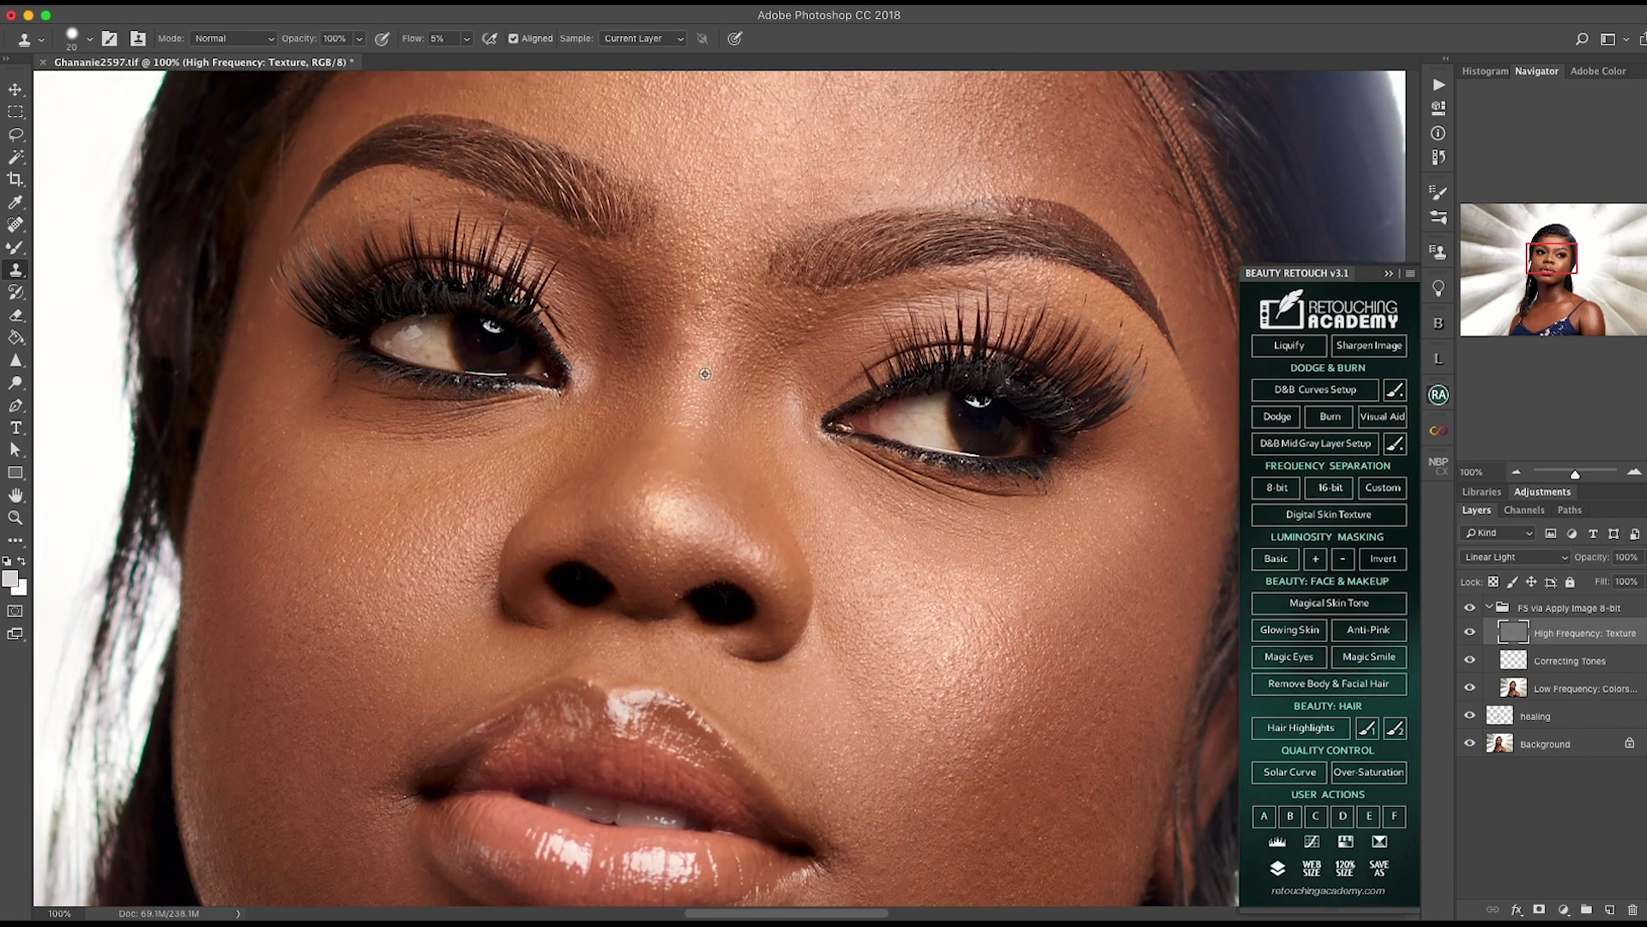
{"action": "left_click", "coordinate": [694, 320], "text": "alt"}
{"action": "left_click", "coordinate": [680, 320]}
{"action": "left_click", "coordinate": [670, 324], "text": "alt"}
{"action": "left_click", "coordinate": [725, 320], "text": "alt"}
{"action": "left_click", "coordinate": [736, 350], "text": "alt"}
{"action": "left_click", "coordinate": [722, 349], "text": "alt"}
{"action": "left_click_drag", "start_coordinate": [777, 355], "coordinate": [747, 377]}
Step: Clone clean skin texture over the uneven spots on the forehead above her left eyebrow
{"action": "mouse_move", "coordinate": [796, 314]}
{"action": "left_mouse_down"}
{"action": "mouse_move", "coordinate": [761, 499]}
{"action": "mouse_move", "coordinate": [789, 544]}
{"action": "left_mouse_up"}
{"action": "left_click", "coordinate": [1000, 305], "text": "alt"}
{"action": "left_click_drag", "start_coordinate": [990, 293], "coordinate": [979, 282]}
{"action": "left_click", "coordinate": [1015, 279], "text": "alt"}
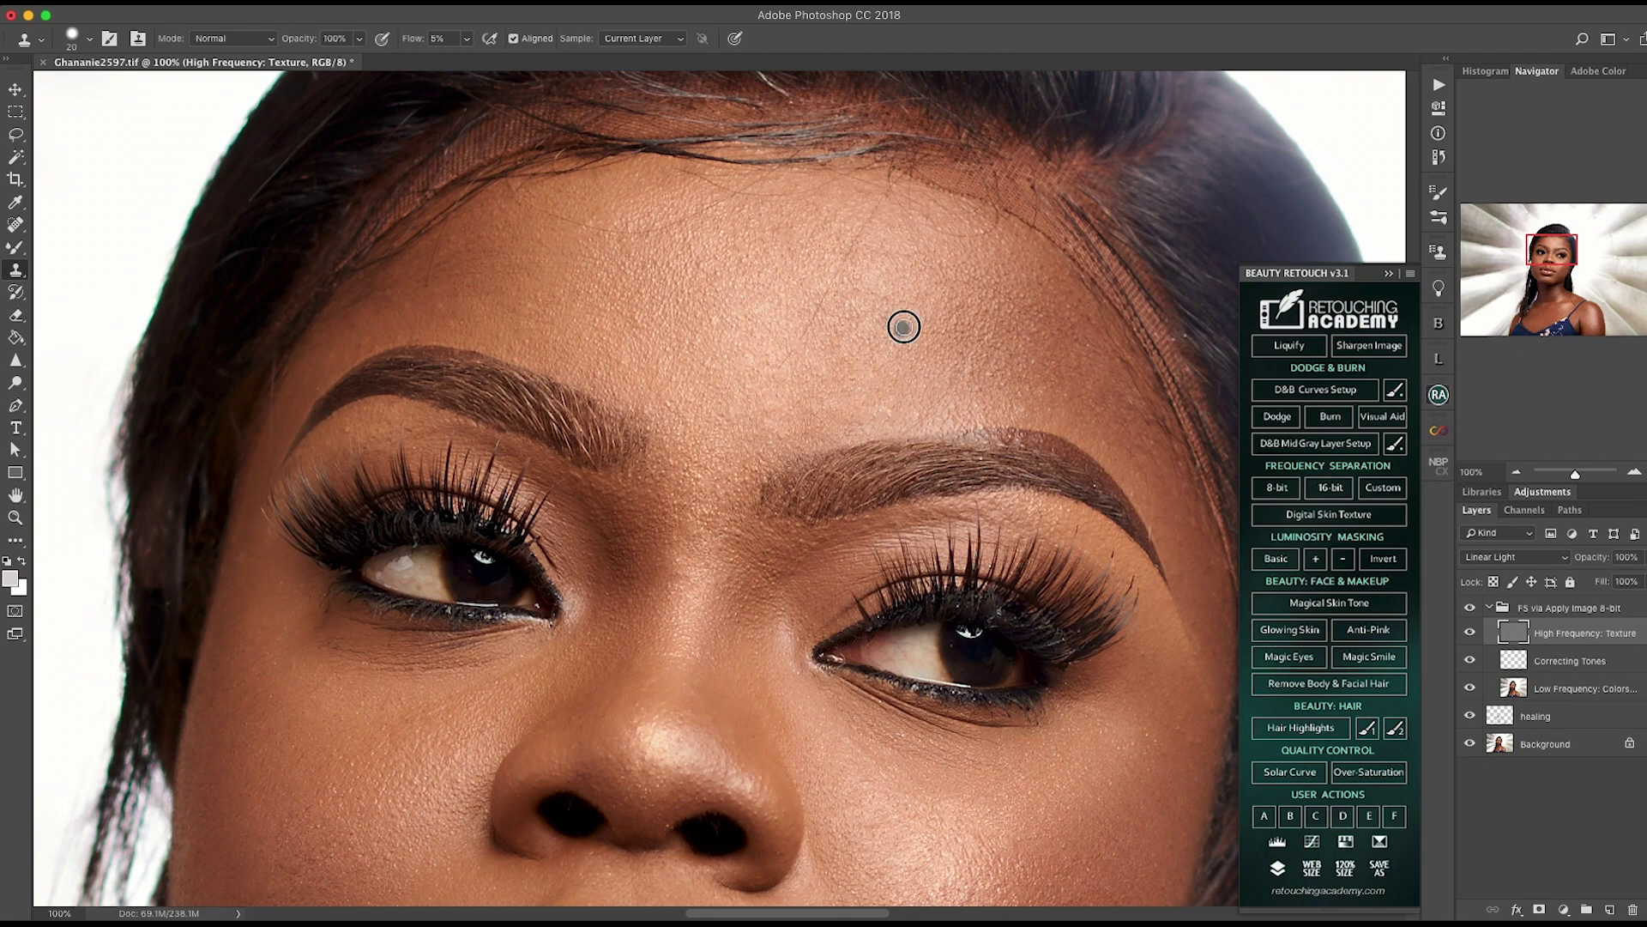
{"action": "left_click", "coordinate": [876, 423], "text": "alt"}
Step: Zoom out to 25% and check the texture retouching on the whole portrait
{"action": "key", "text": "super+minus"}
{"action": "key", "text": "super+minus"}
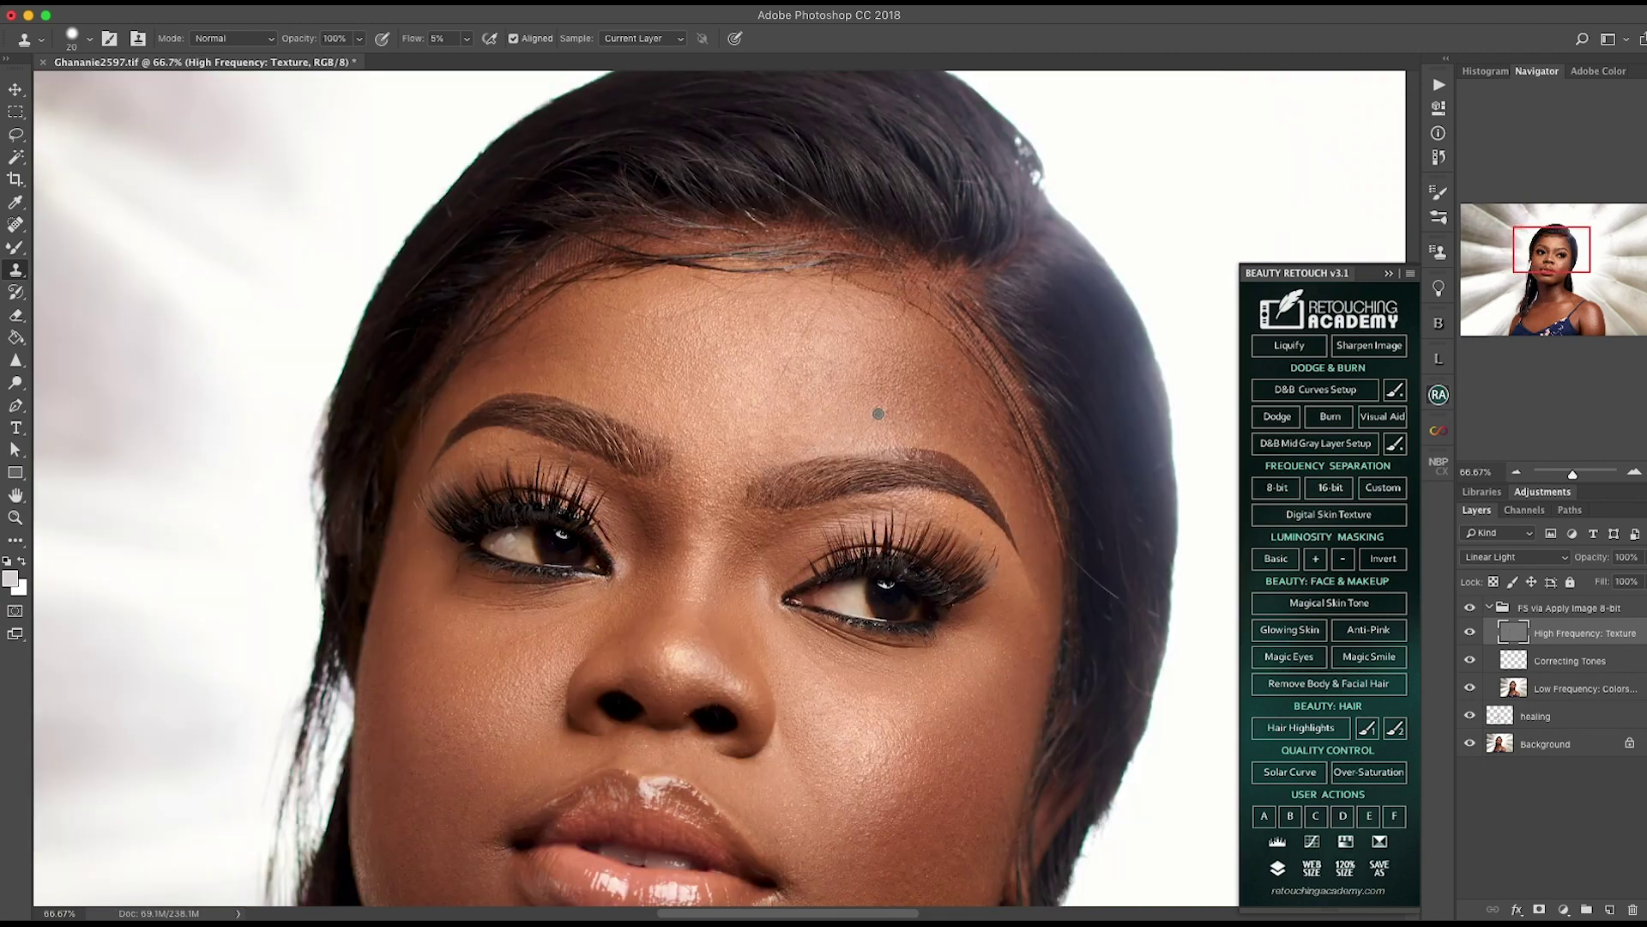
{"action": "scroll", "coordinate": [706, 662], "scroll_direction": "down", "scroll_amount": 10}
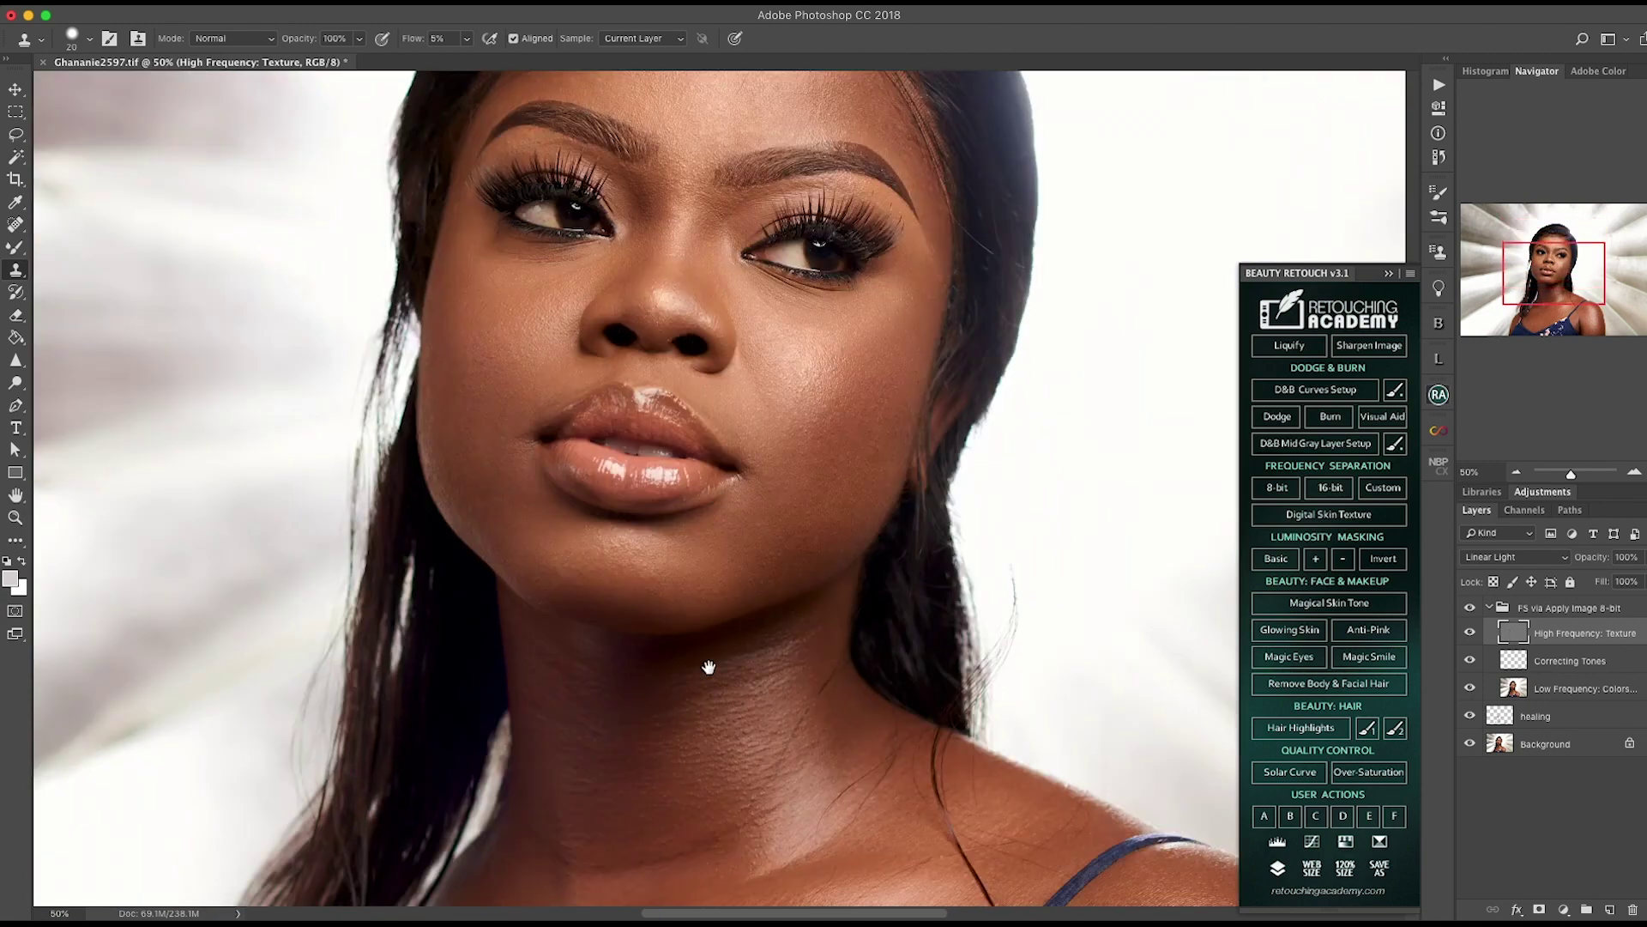
{"action": "scroll", "coordinate": [706, 566], "scroll_direction": "down", "scroll_amount": 5}
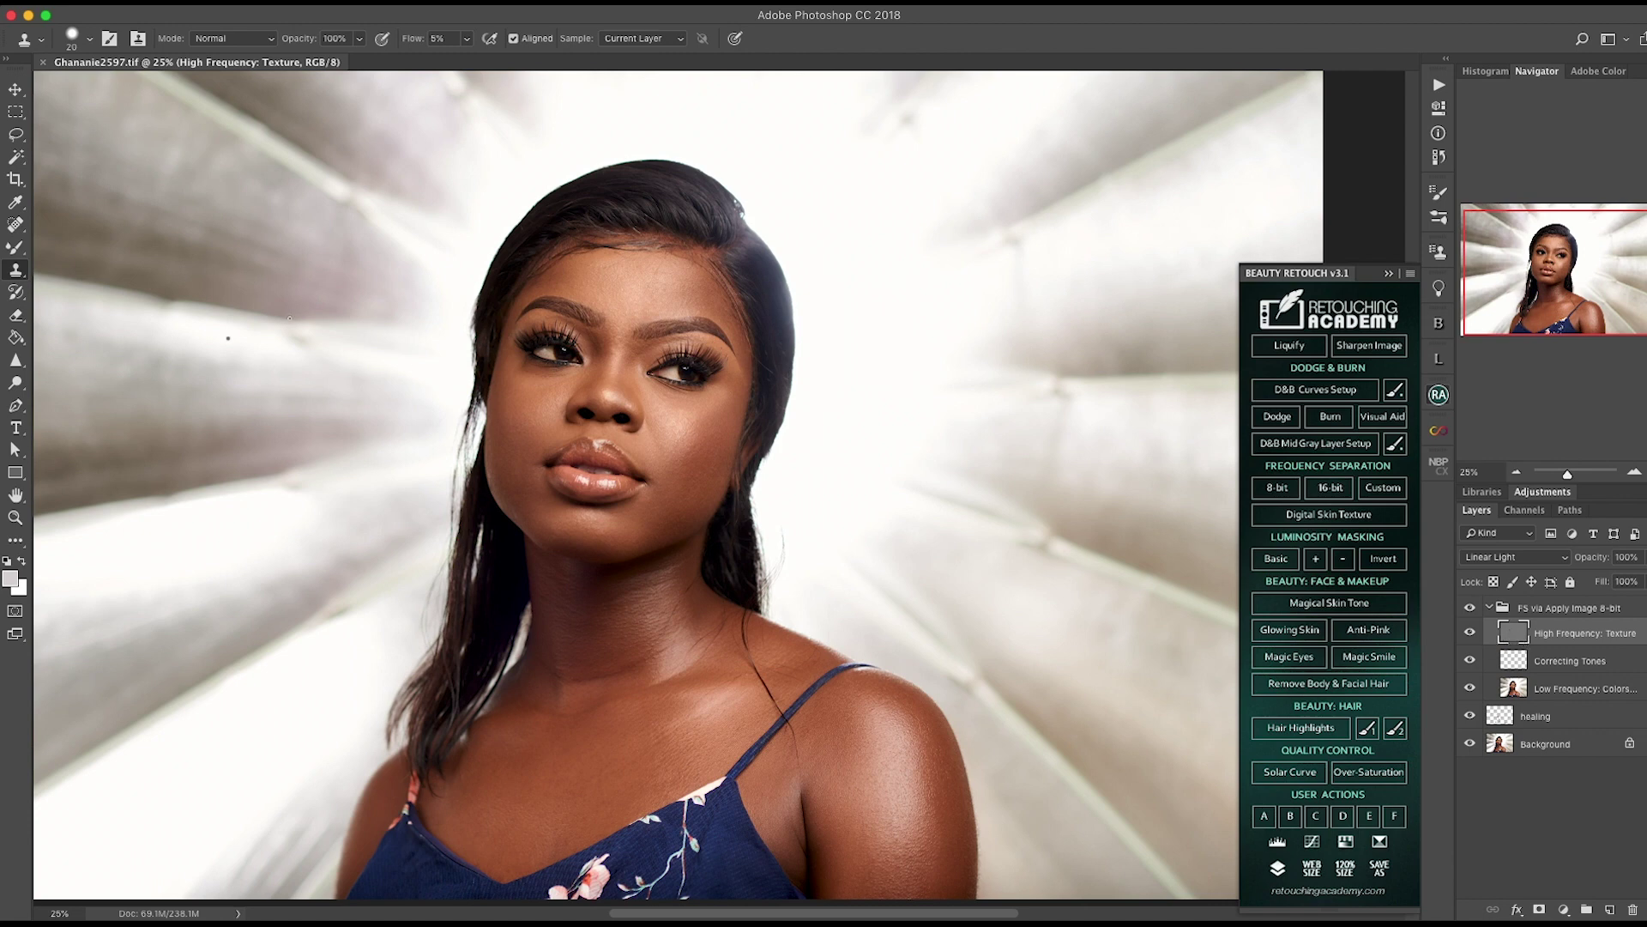
{"action": "left_click", "coordinate": [1567, 280]}
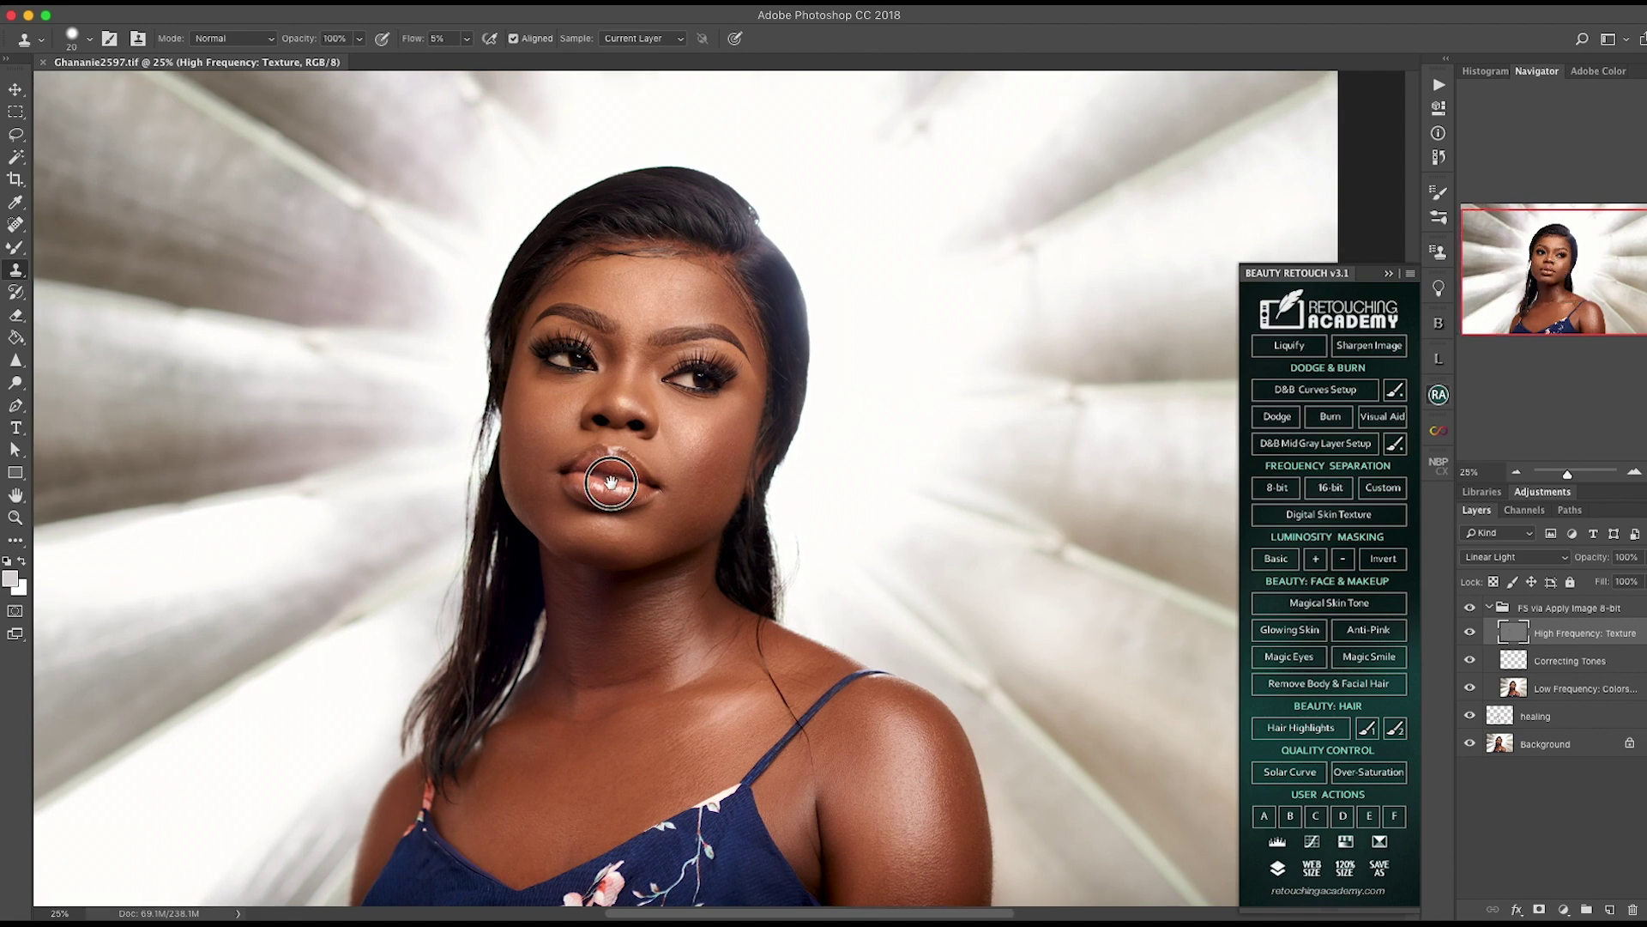
{"action": "left_click_drag", "start_coordinate": [612, 481], "coordinate": [597, 490]}
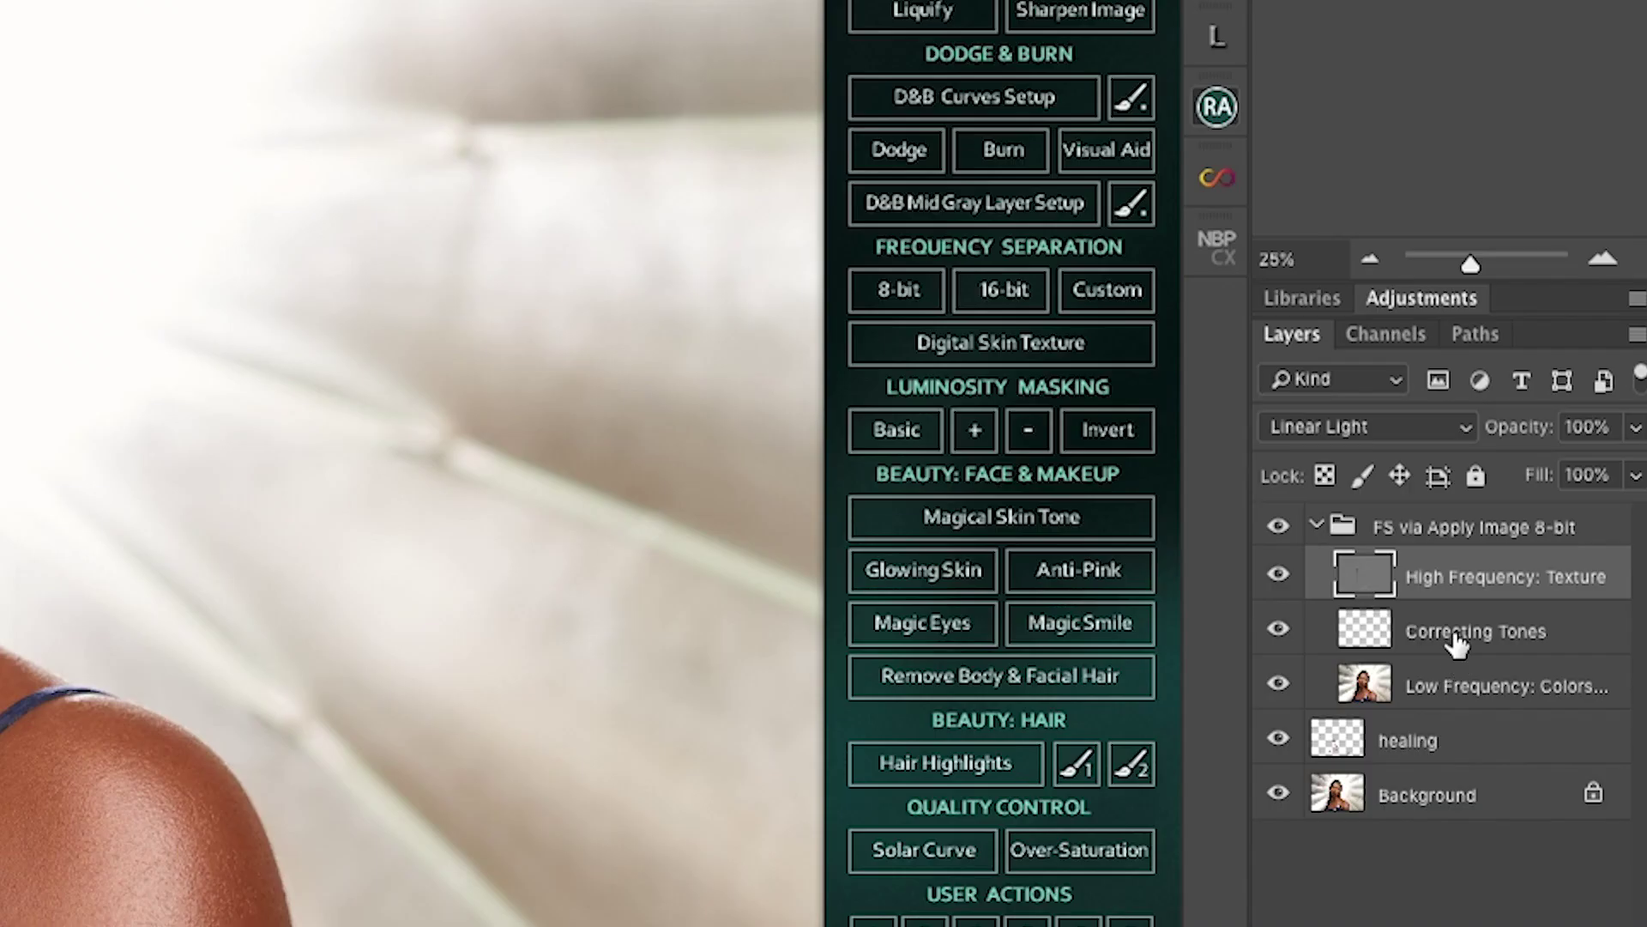
Step: Try an empty new layer directly above the Correcting Tones layer, and delete it
{"action": "left_click", "coordinate": [1515, 663]}
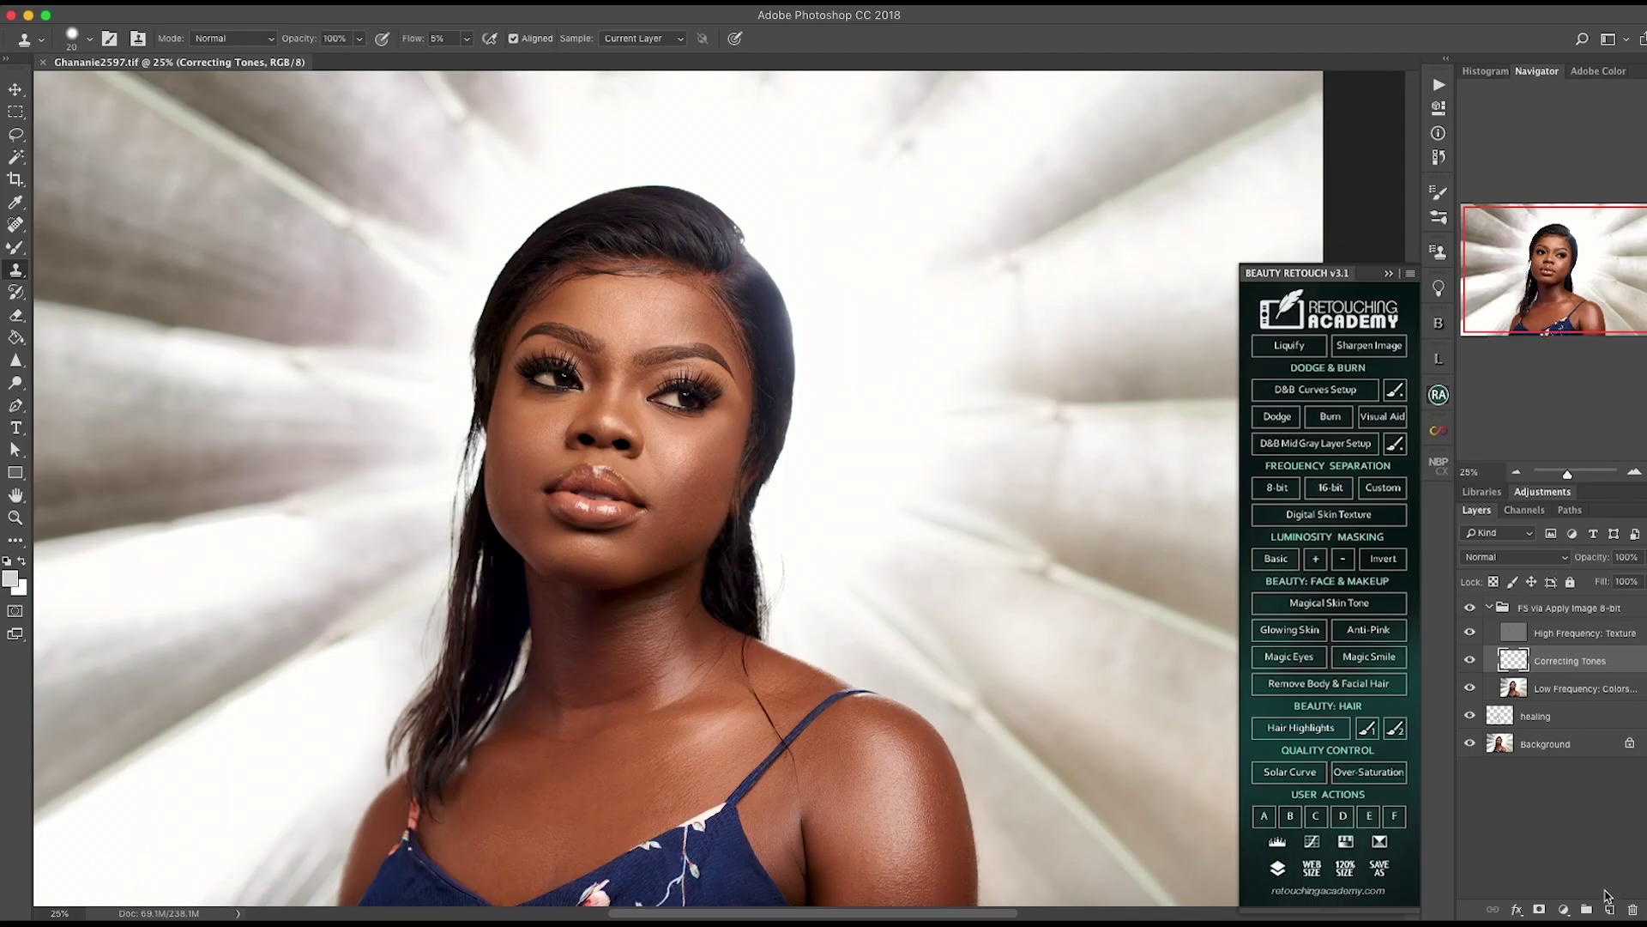
{"action": "left_click", "coordinate": [1609, 911]}
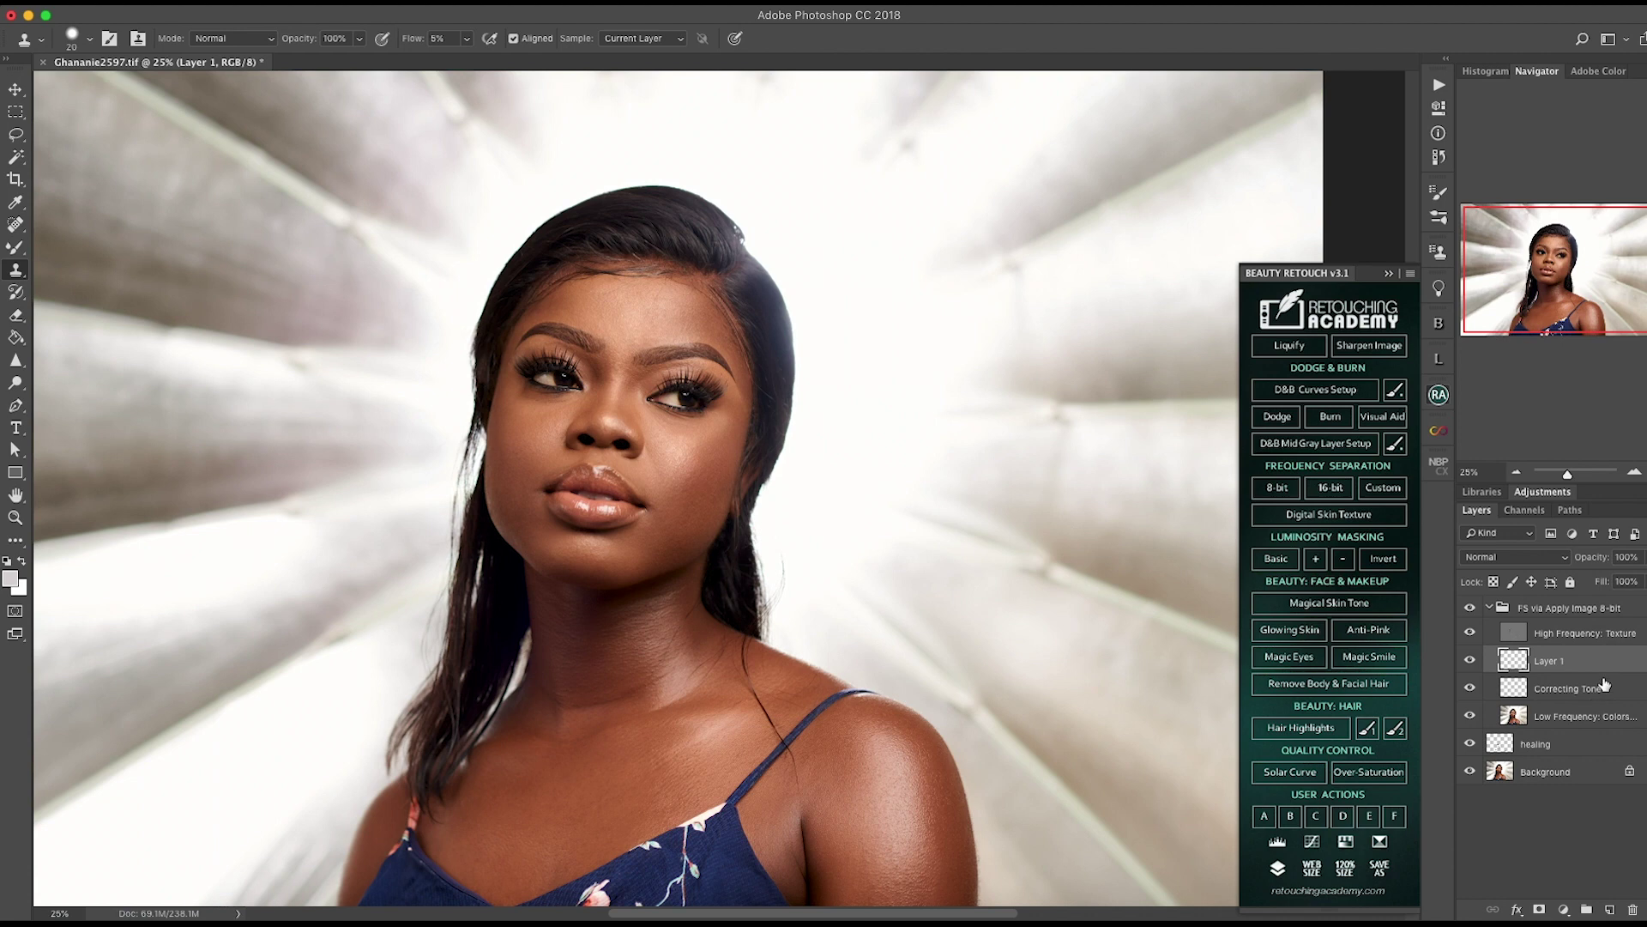
{"action": "key", "text": "Delete"}
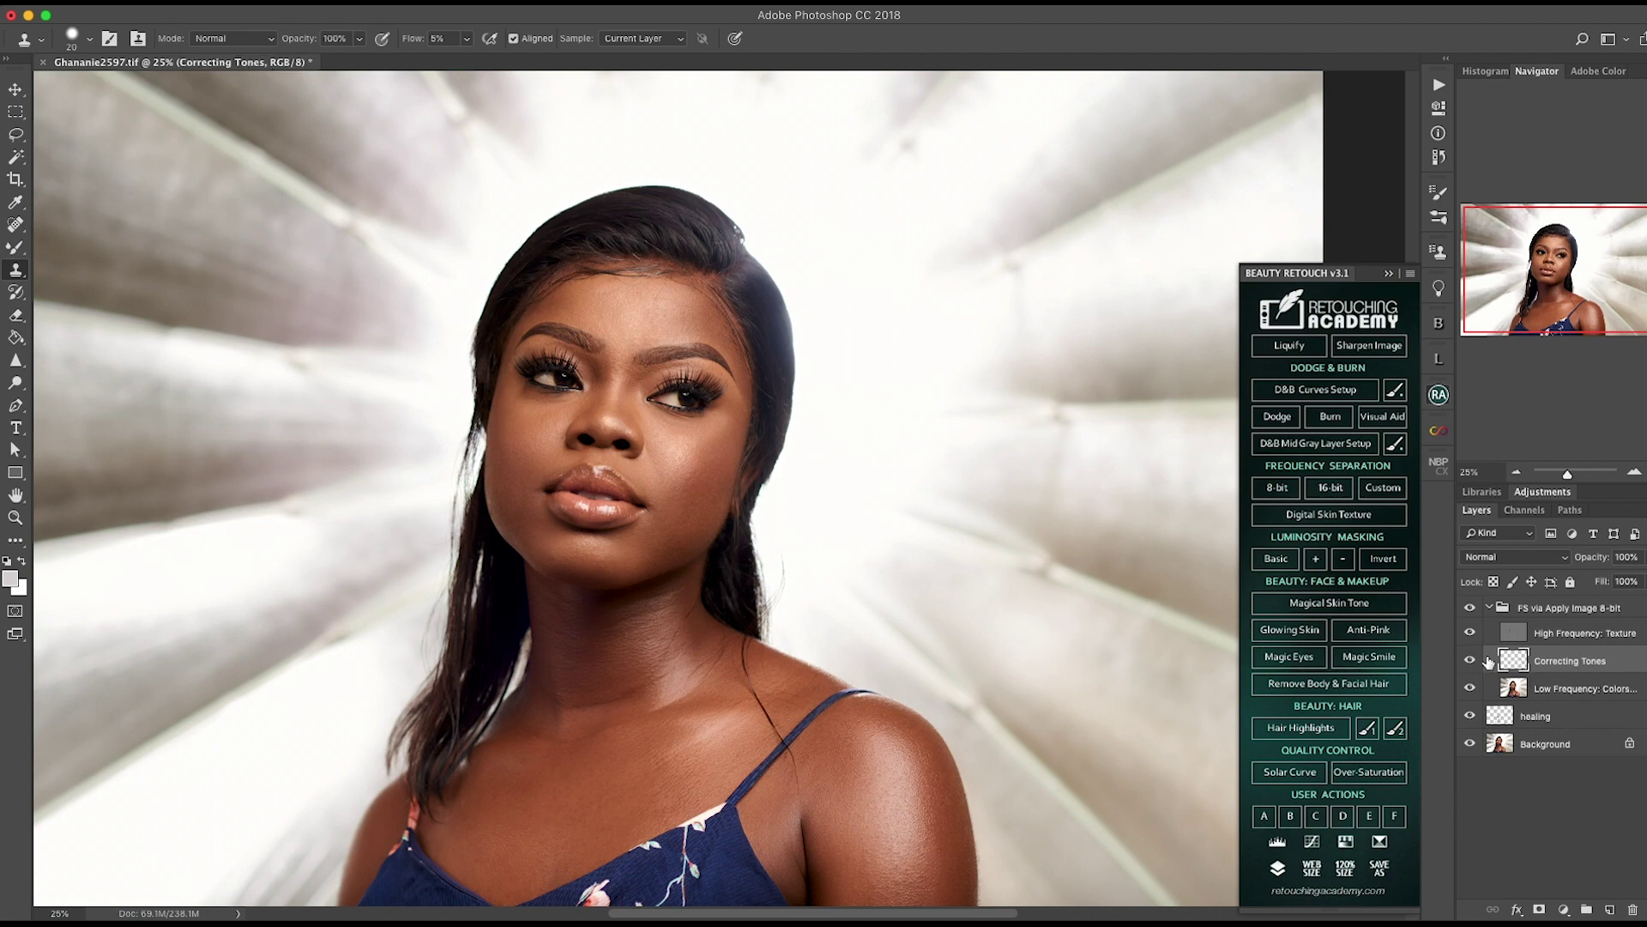
Step: Compare the portrait with the Correcting Tones layer hidden and shown
{"action": "left_click", "coordinate": [1470, 661]}
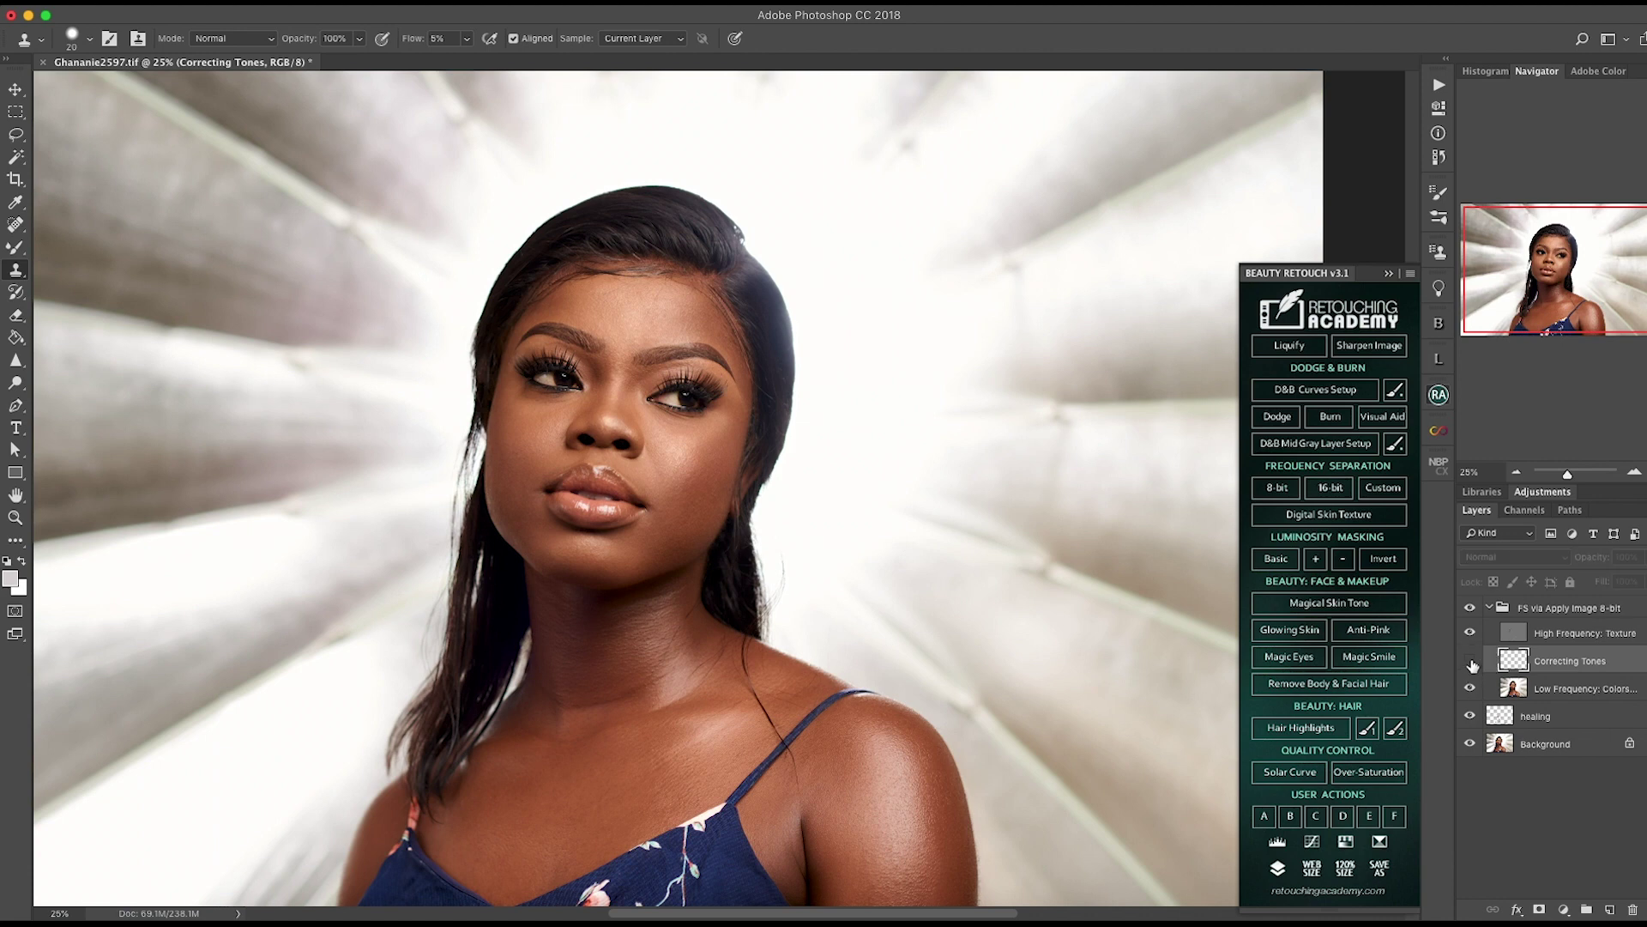
{"action": "left_click", "coordinate": [1471, 663]}
{"action": "left_click", "coordinate": [1471, 663]}
{"action": "left_click", "coordinate": [1472, 663]}
{"action": "left_click", "coordinate": [1471, 663]}
{"action": "left_click", "coordinate": [1472, 664]}
Step: Activate the Brush tool on the Correcting Tones layer with 2% flow and reduce the brush size to 175
{"action": "left_click", "coordinate": [1551, 696]}
{"action": "left_click", "coordinate": [1541, 663]}
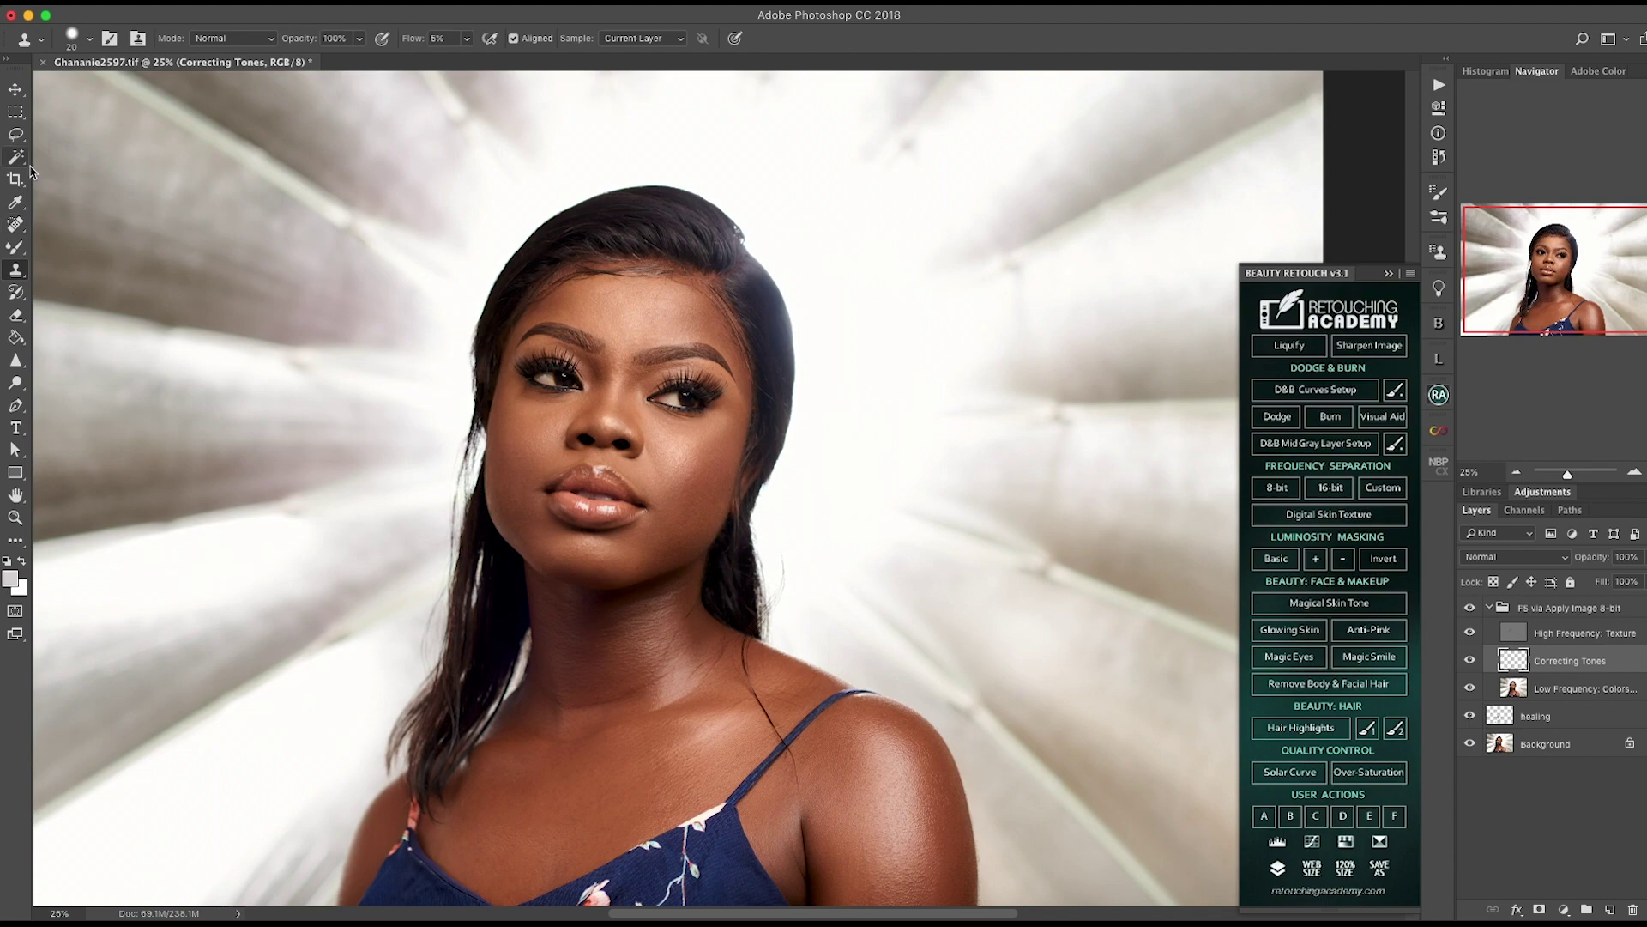
{"action": "left_click", "coordinate": [15, 248]}
{"action": "right_click", "coordinate": [16, 249]}
{"action": "left_click", "coordinate": [85, 248]}
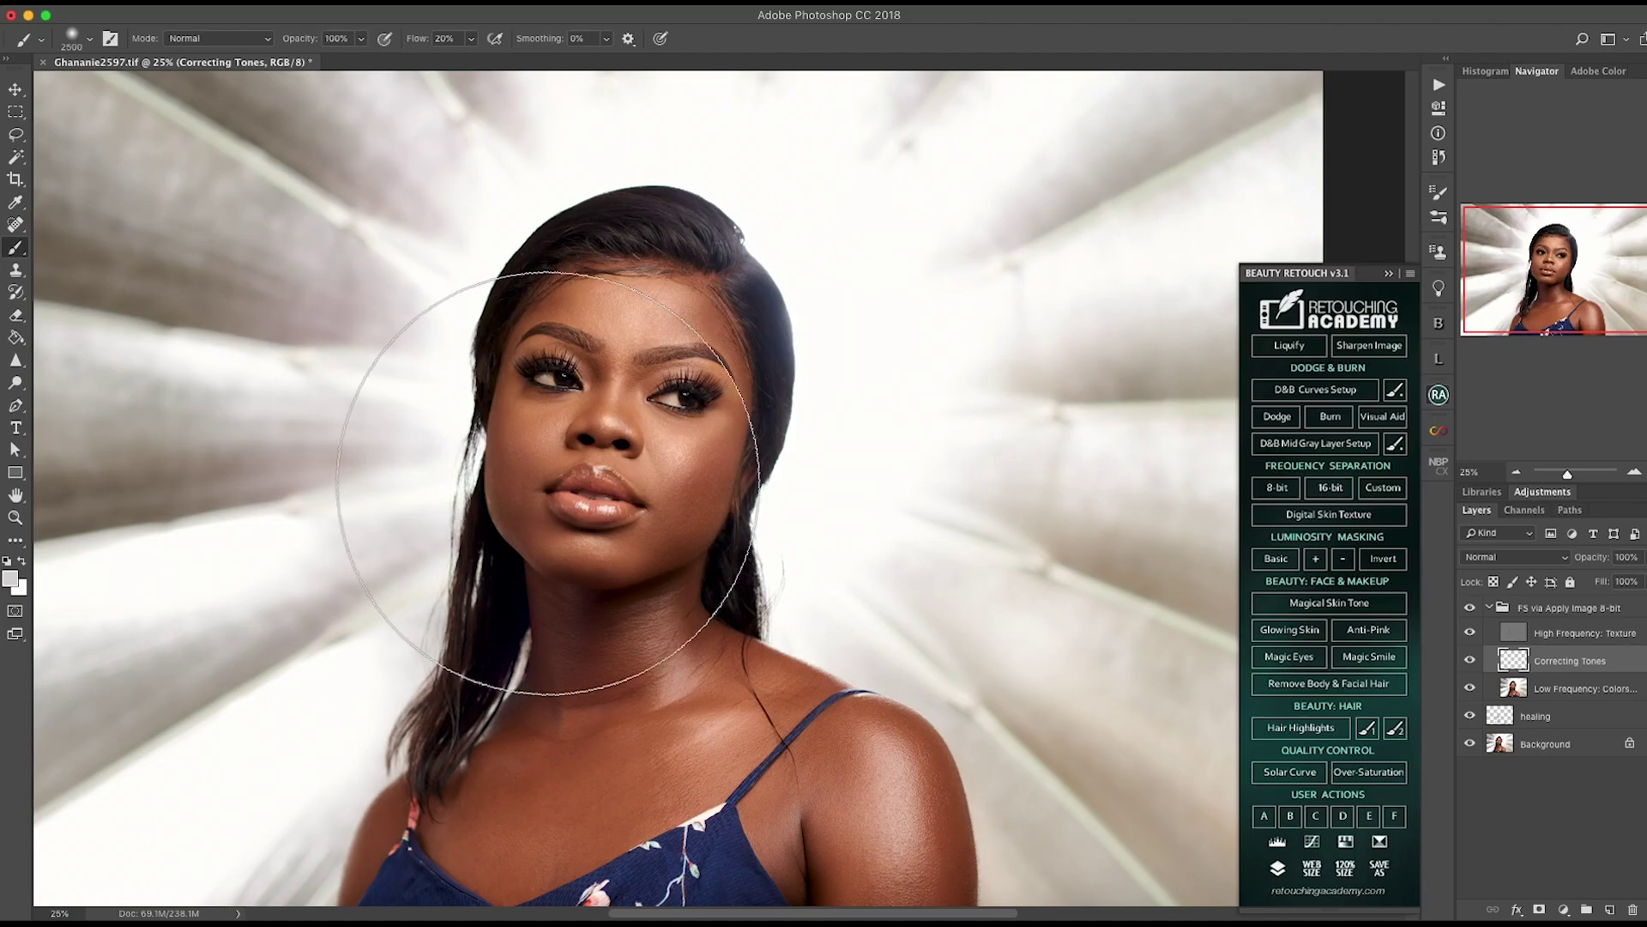
{"action": "key", "text": "bracketleft"}
{"action": "key", "text": "bracketleft"}
{"action": "key", "text": "bracketleft"}
{"action": "key", "text": "bracketleft"}
{"action": "key", "text": "bracketleft"}
{"action": "key", "text": "bracketleft"}
{"action": "key", "text": "bracketleft"}
{"action": "key", "text": "bracketleft"}
{"action": "key", "text": "bracketleft"}
{"action": "key", "text": "bracketleft"}
{"action": "key", "text": "bracketleft"}
{"action": "key", "text": "bracketleft"}
{"action": "key", "text": "bracketleft"}
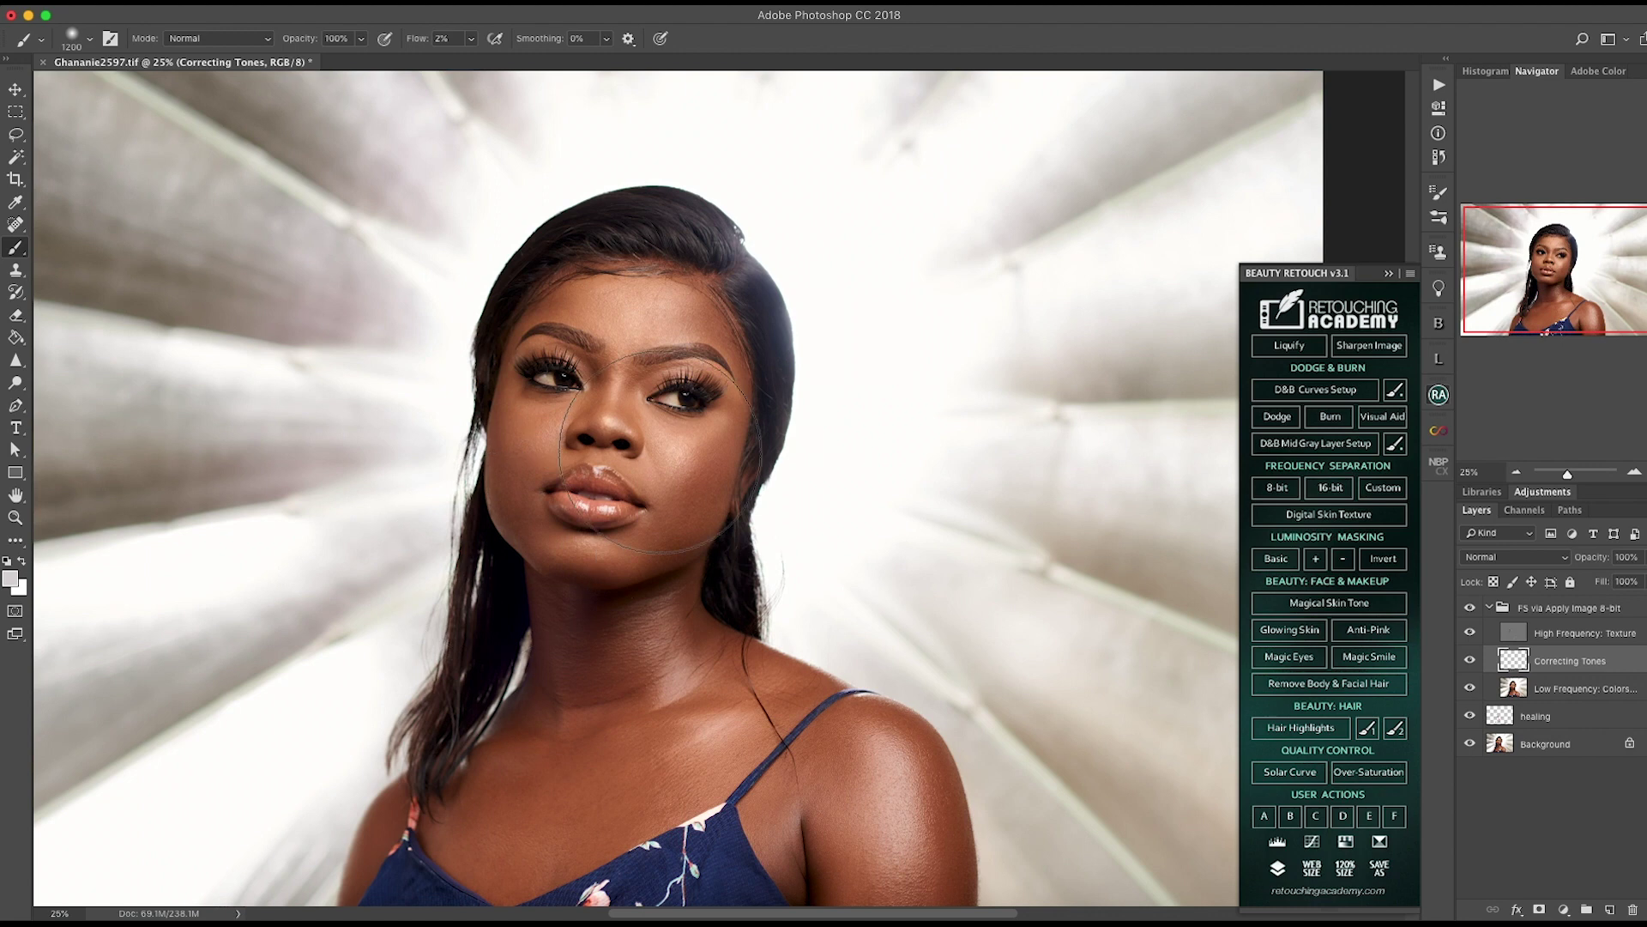
{"action": "key", "text": "bracketleft"}
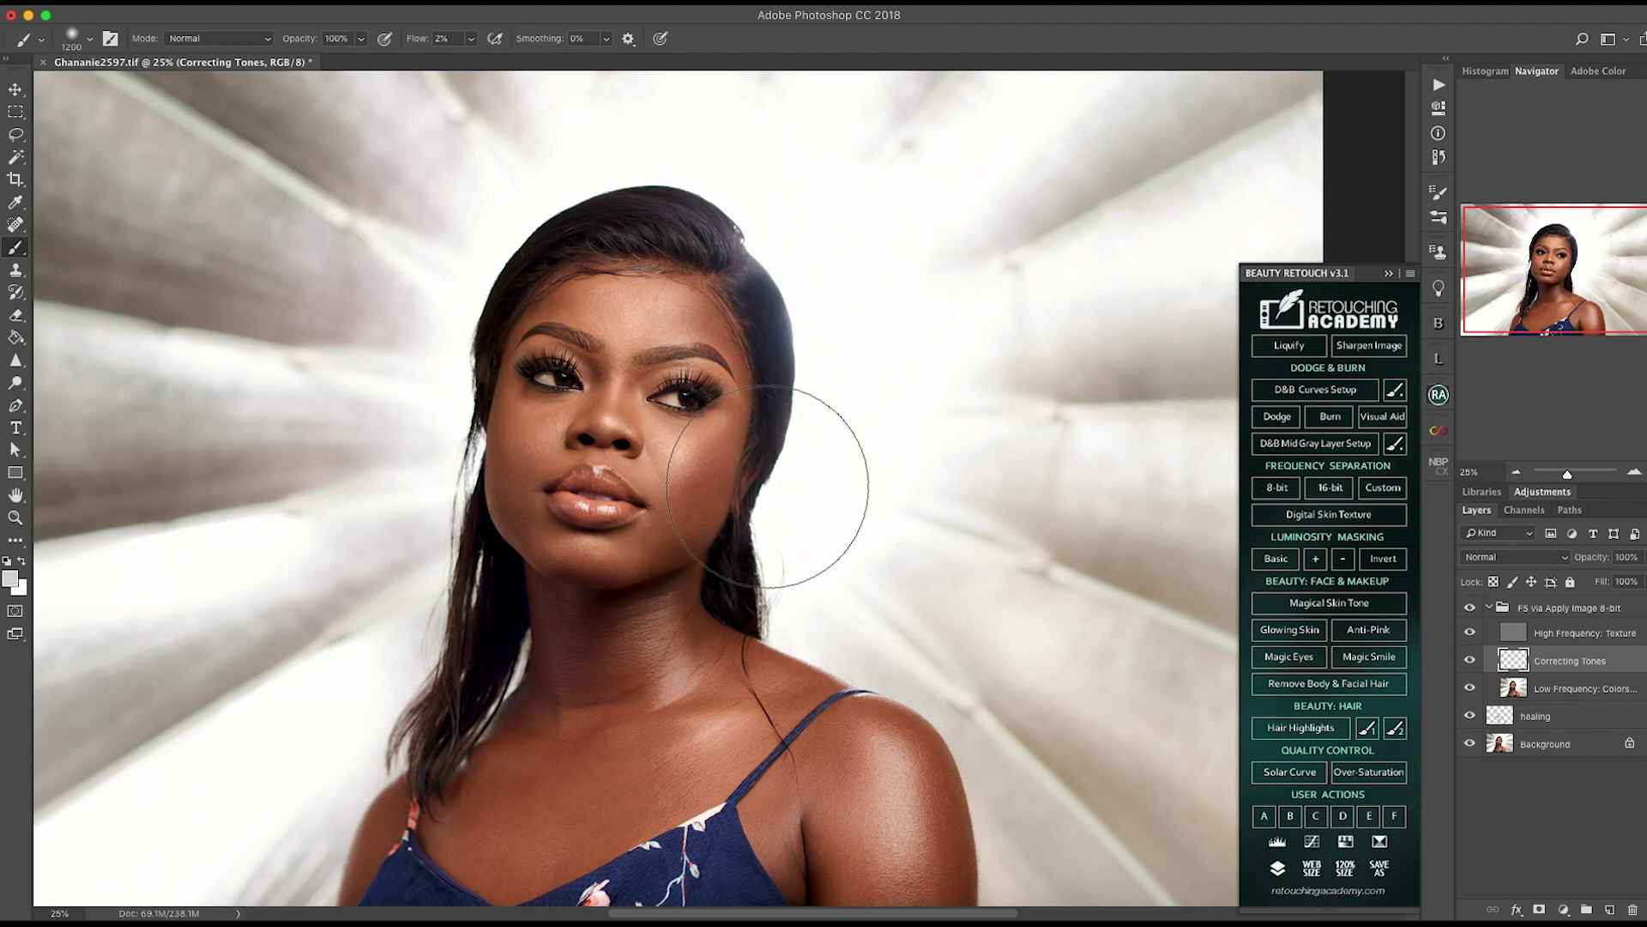
{"action": "key", "text": "bracketleft"}
{"action": "key", "text": "bracketleft"}
{"action": "key", "text": "bracketleft"}
{"action": "key", "text": "bracketleft"}
{"action": "key", "text": "bracketleft"}
{"action": "key", "text": "bracketleft"}
{"action": "key", "text": "bracketleft"}
{"action": "key", "text": "bracketleft"}
{"action": "key", "text": "bracketleft"}
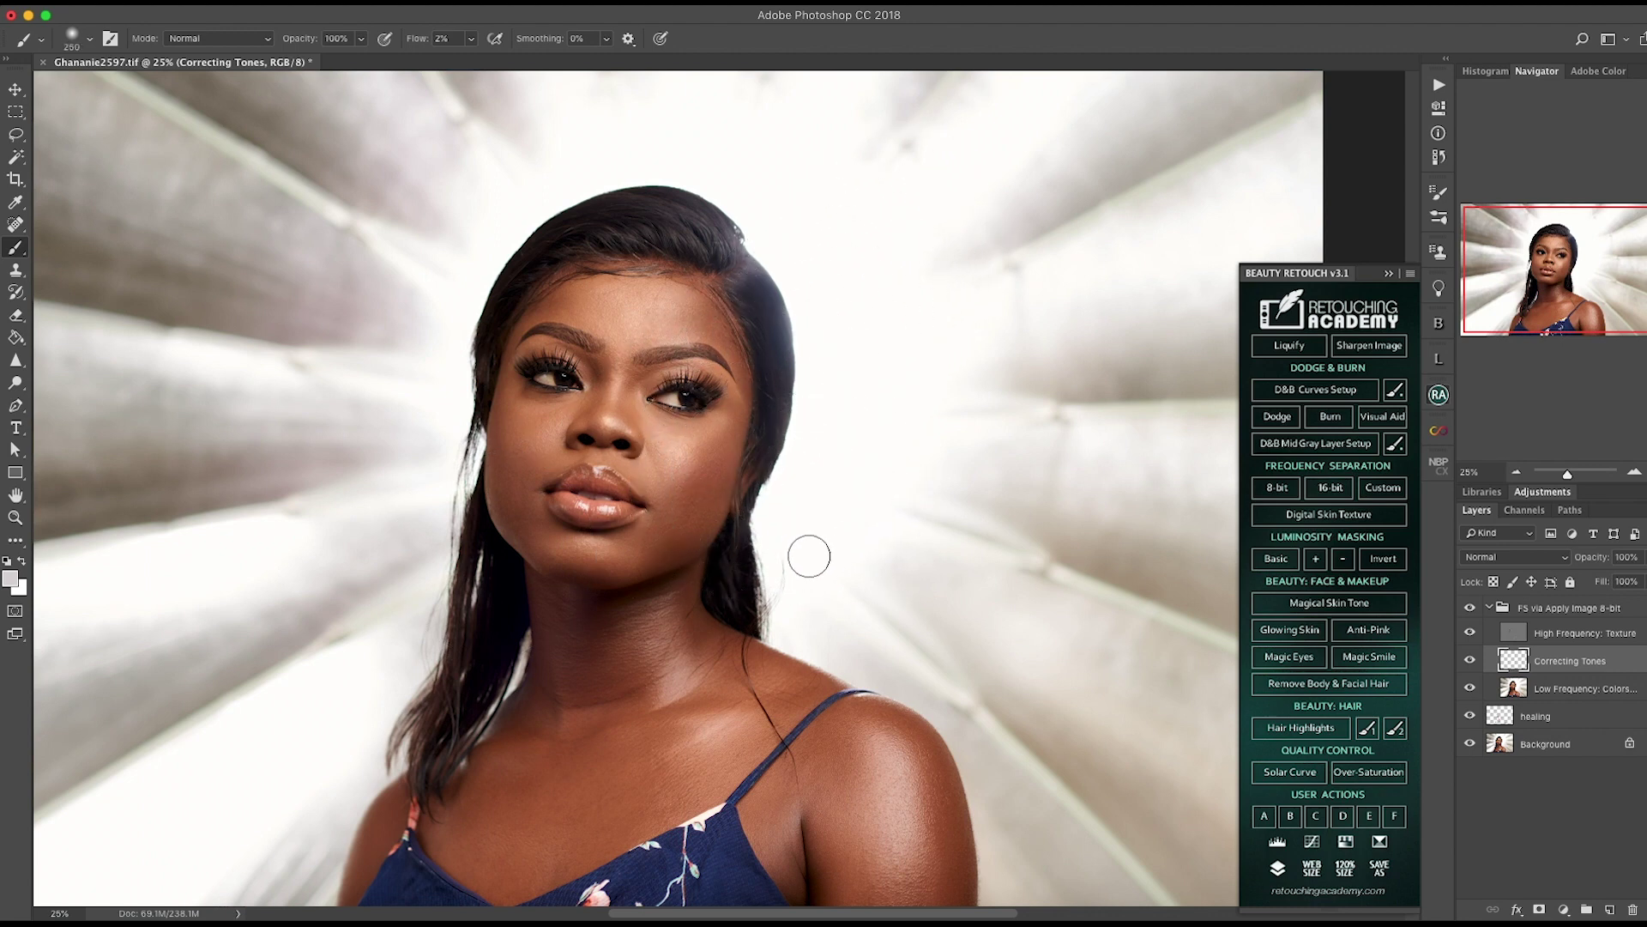
{"action": "key", "text": "bracketleft"}
Step: Sample the skin tone below the outer corner of her right eye and brush it down the outer right cheek
{"action": "left_click_drag", "start_coordinate": [729, 531], "coordinate": [778, 529]}
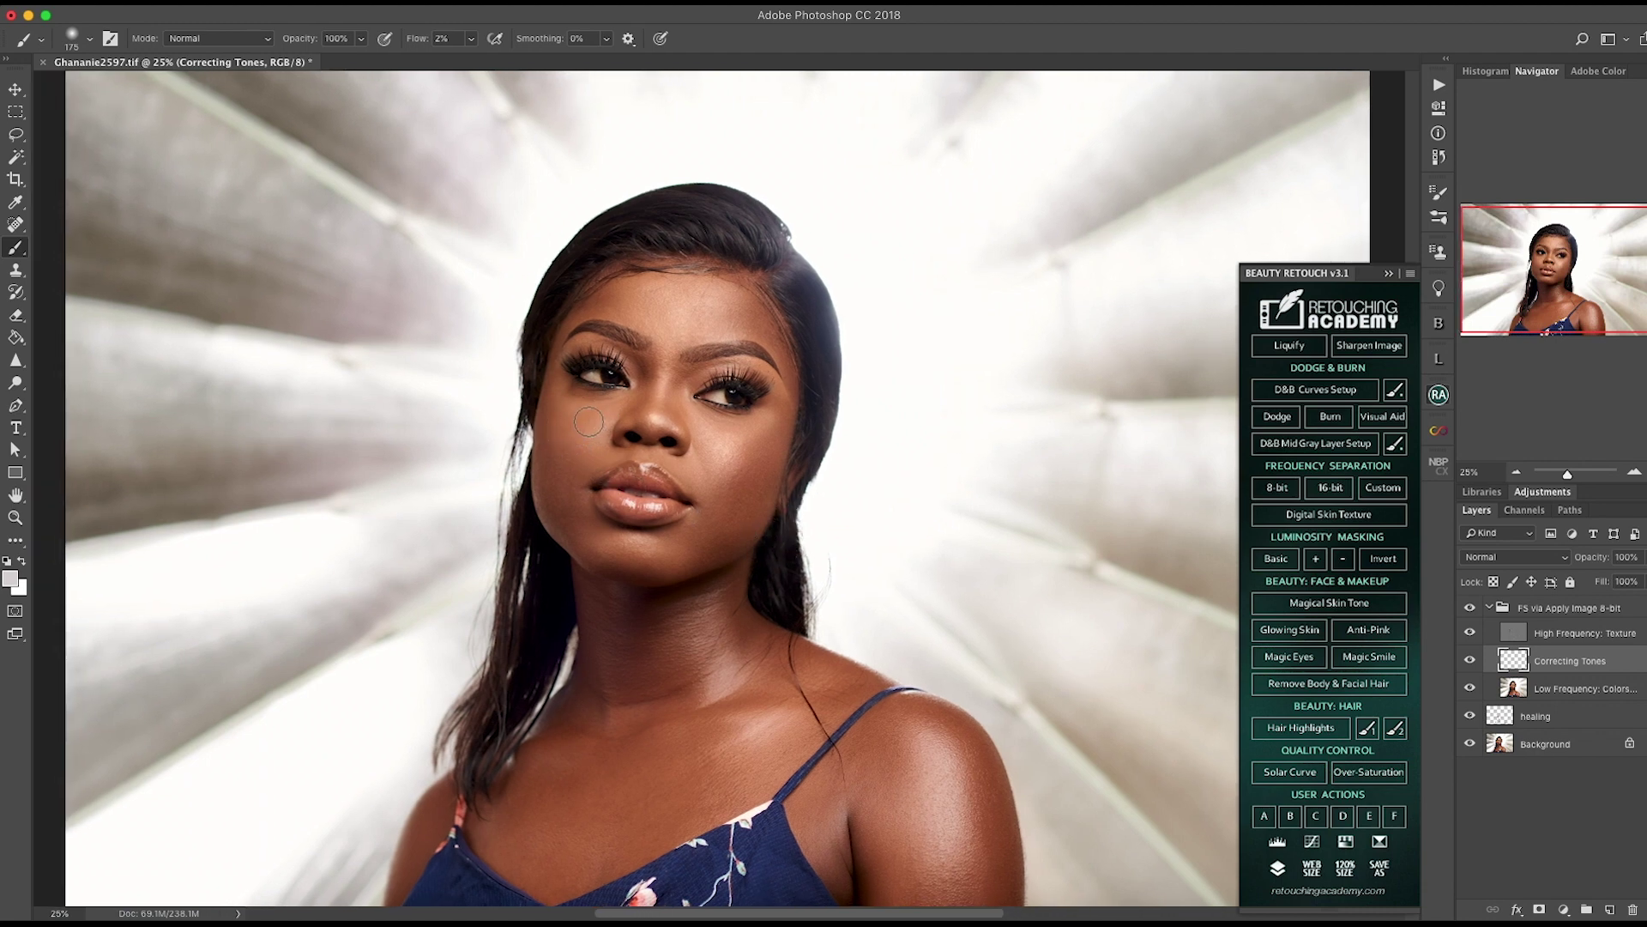
{"action": "left_click_drag", "start_coordinate": [619, 453], "coordinate": [627, 447]}
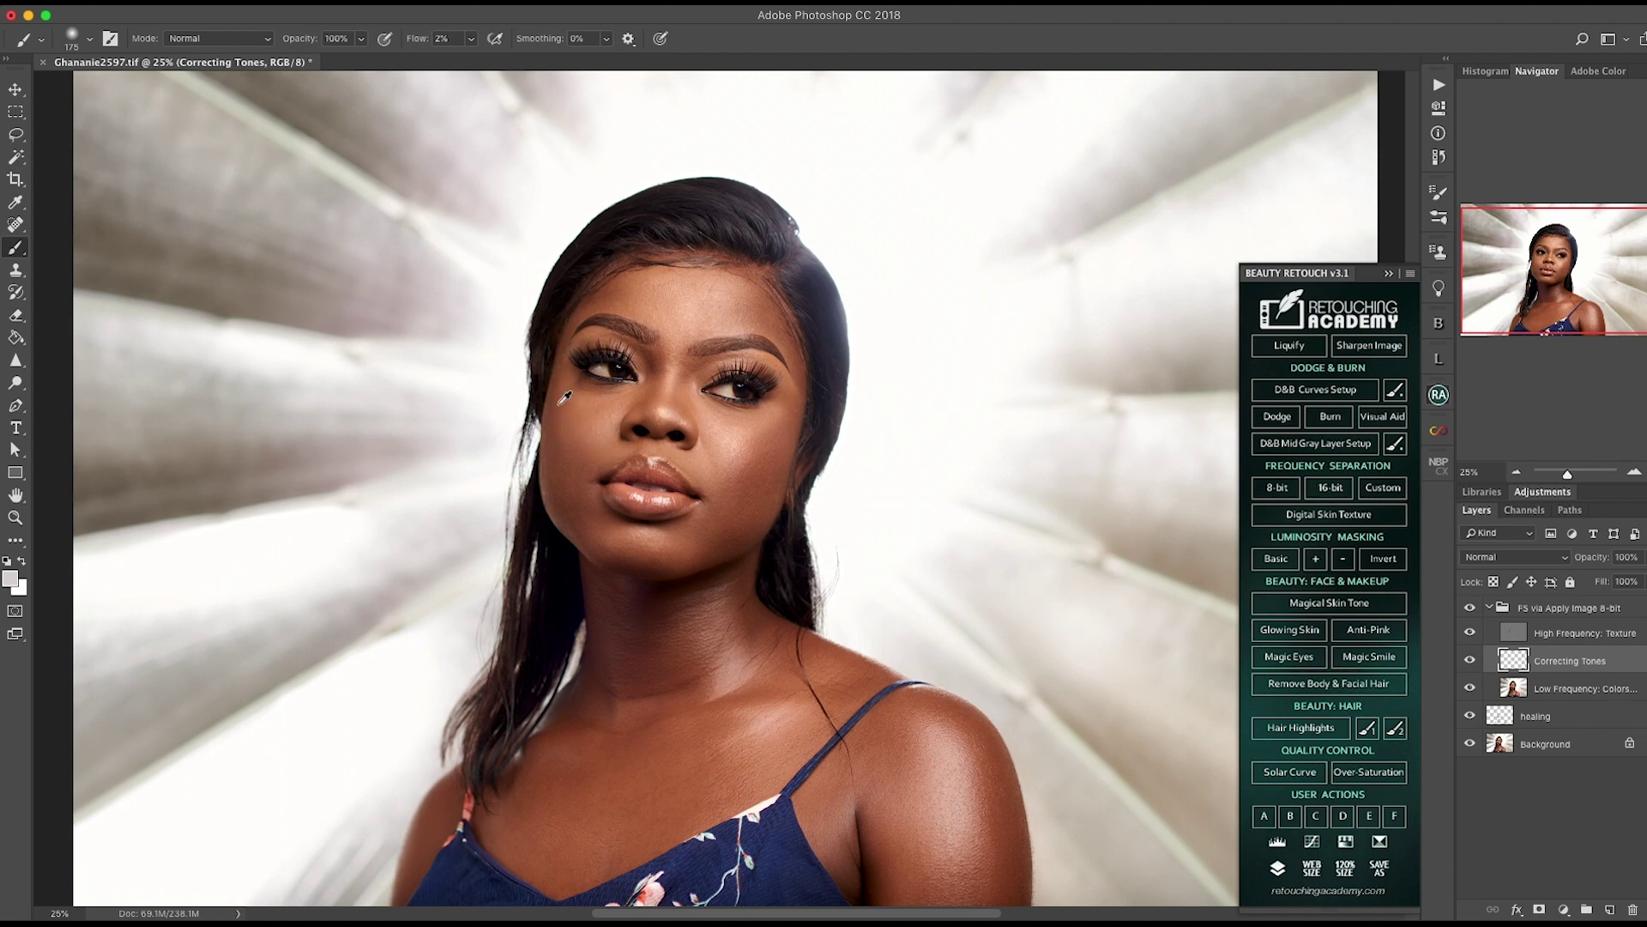
{"action": "left_click", "coordinate": [566, 401], "text": "alt"}
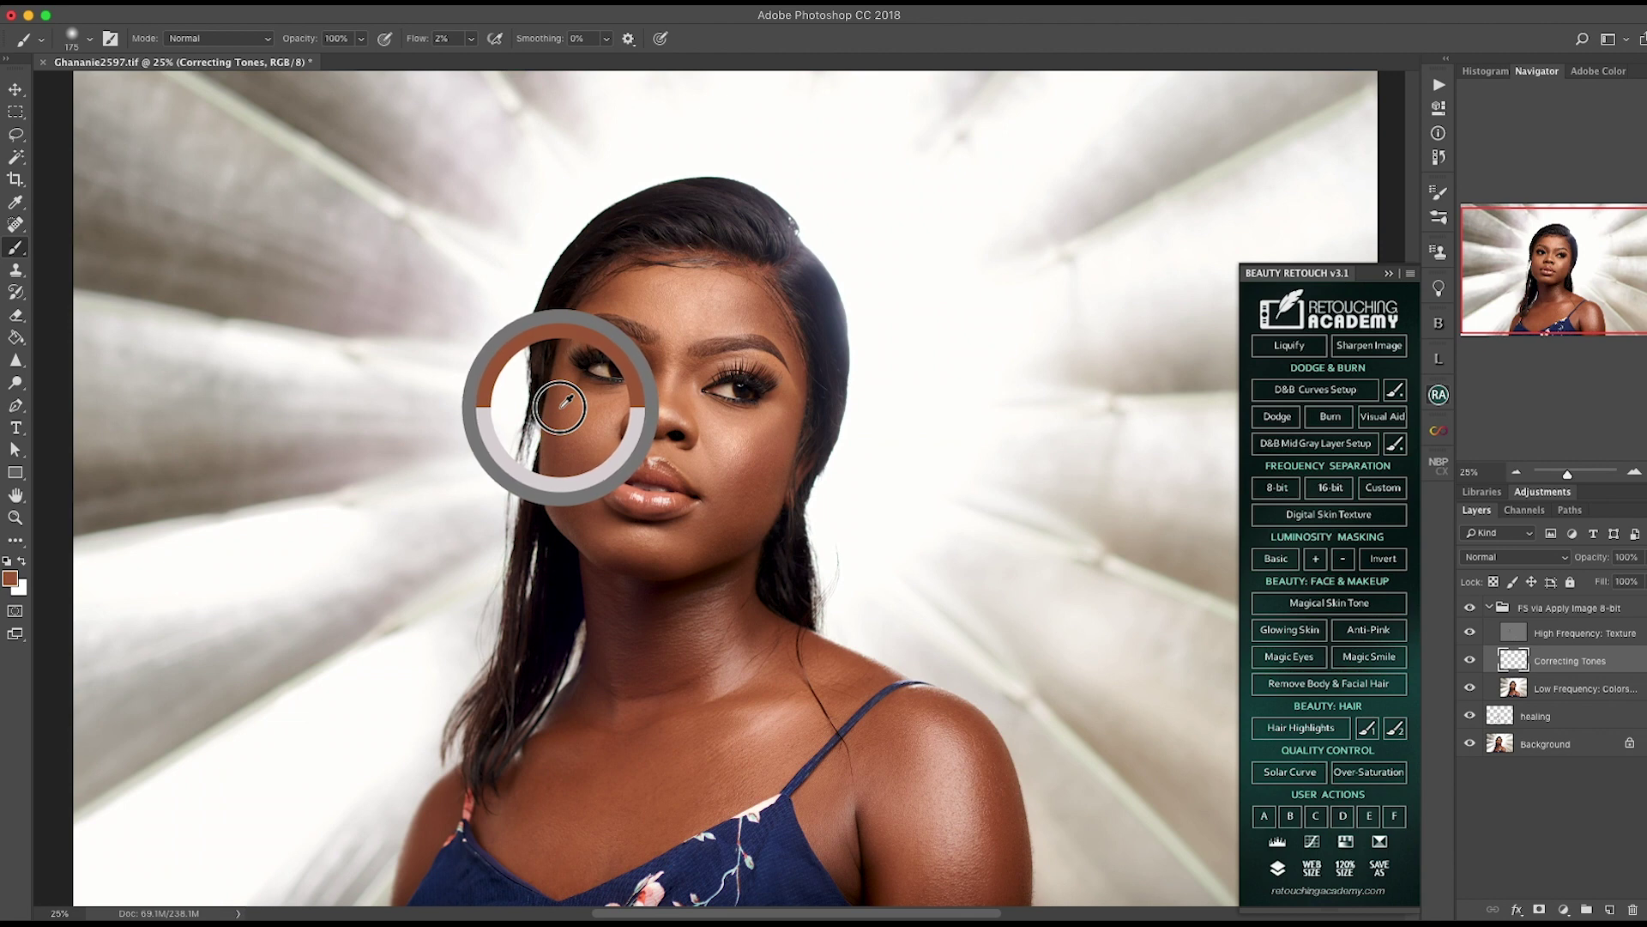
{"action": "mouse_move", "coordinate": [569, 431]}
{"action": "left_mouse_down"}
{"action": "mouse_move", "coordinate": [565, 452]}
{"action": "mouse_move", "coordinate": [570, 404]}
{"action": "mouse_move", "coordinate": [582, 464]}
{"action": "left_mouse_up"}
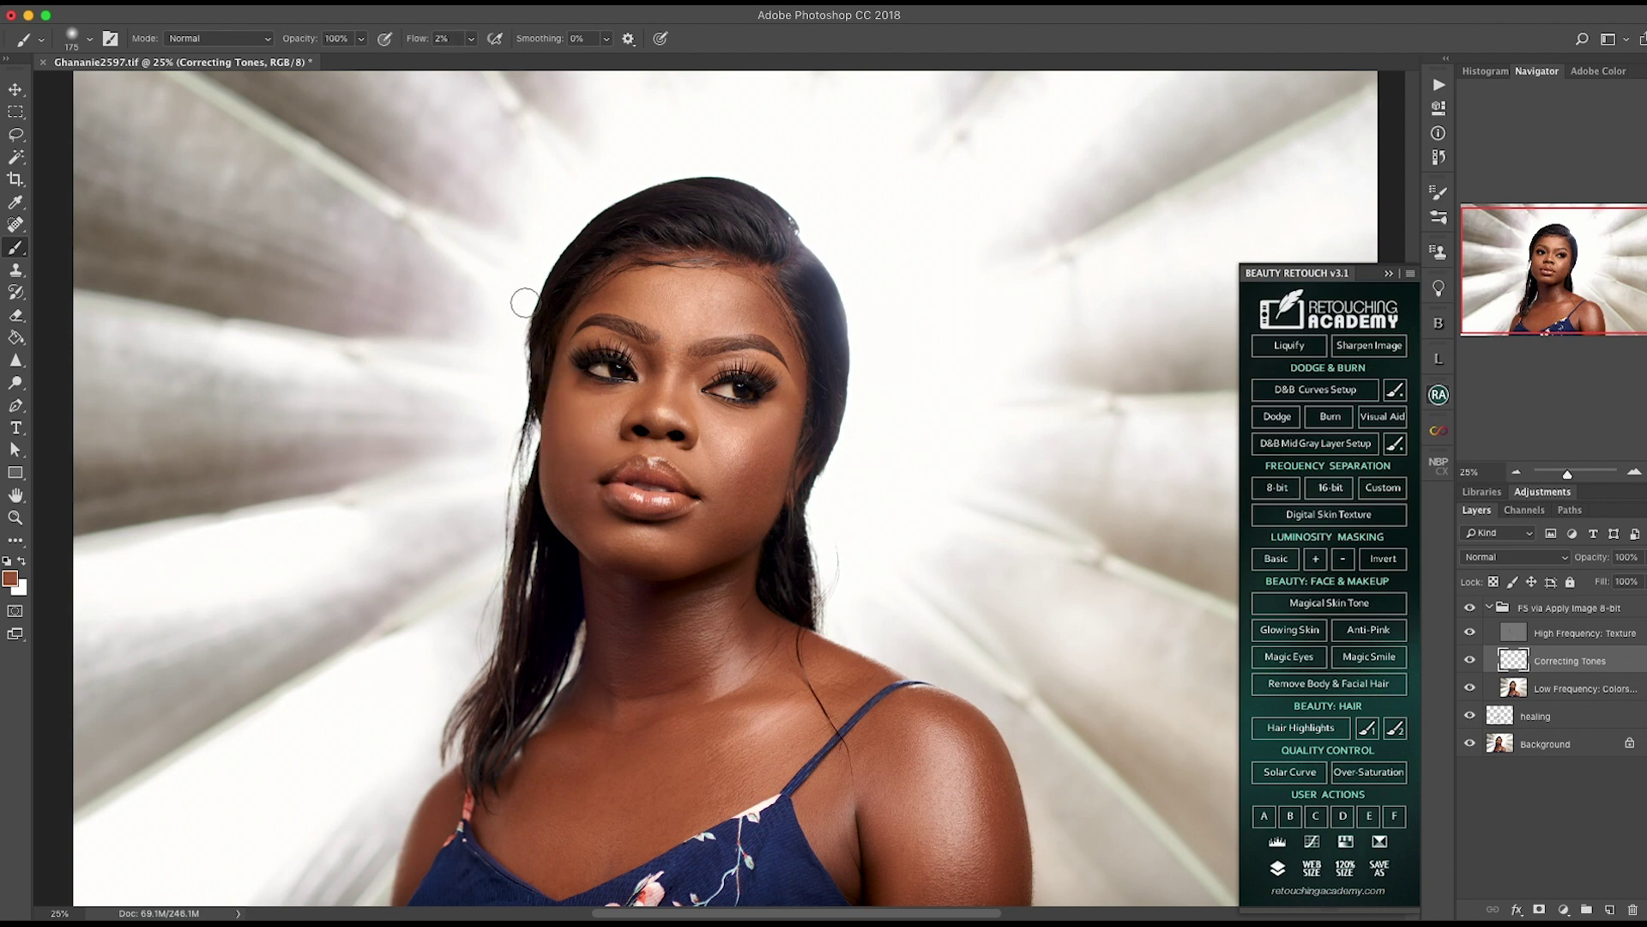
Step: Sample neighbouring skin tones and brush them over the upper right cheek to even out its color
{"action": "scroll", "coordinate": [652, 407], "scroll_direction": "down", "scroll_amount": 1}
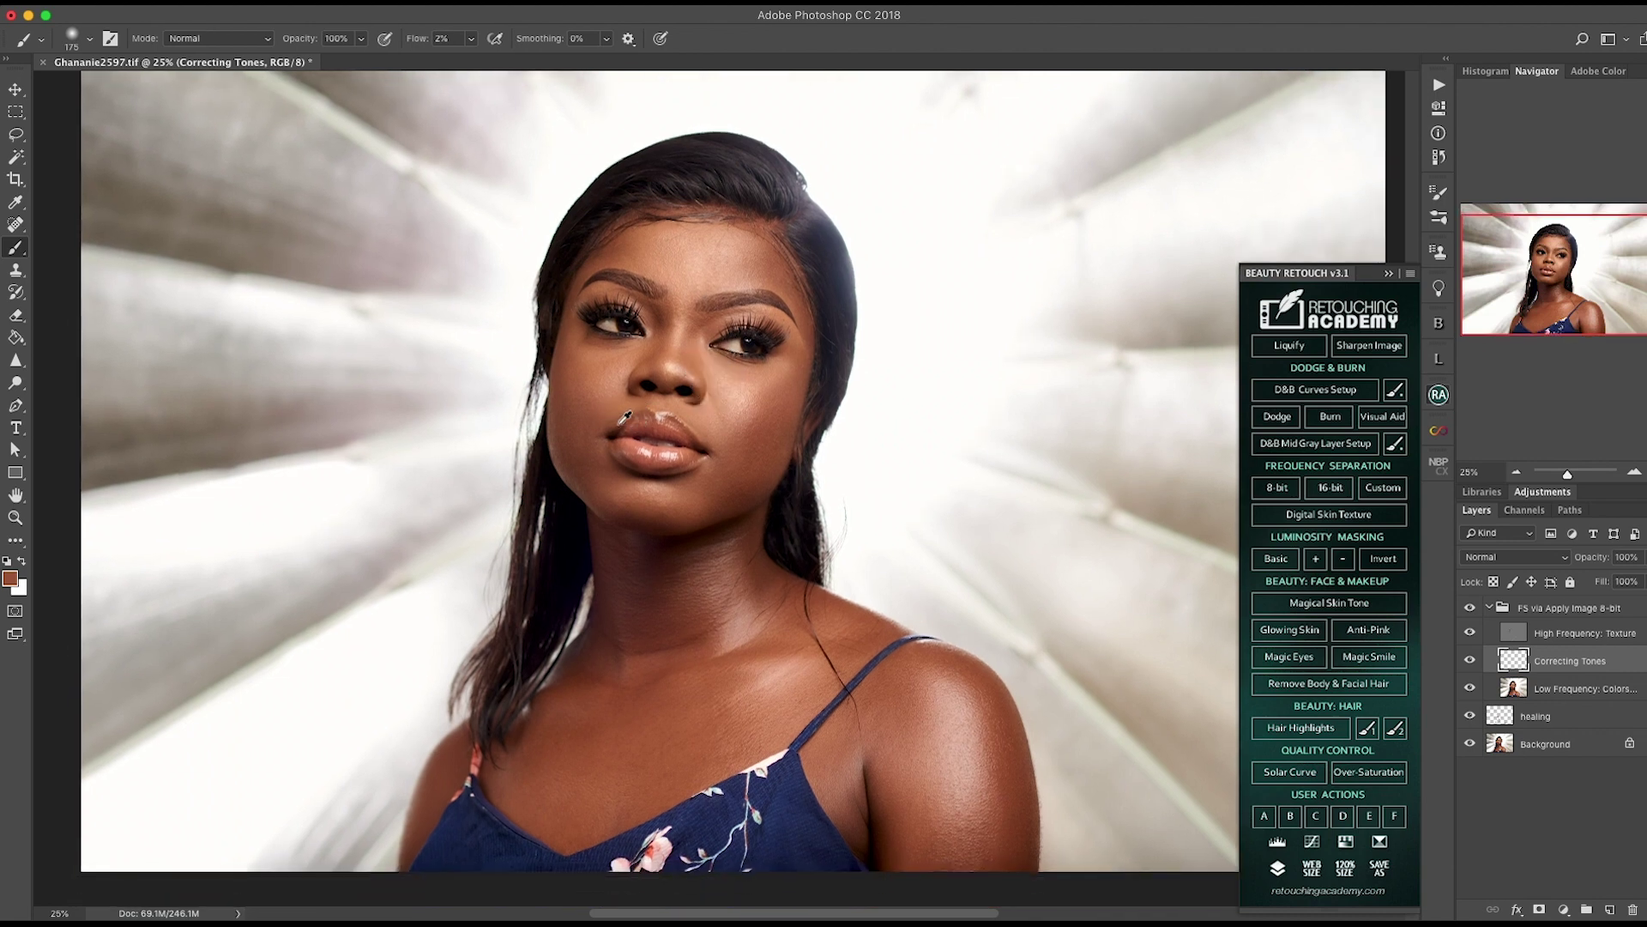
{"action": "left_click", "coordinate": [571, 393], "text": "alt"}
{"action": "left_click", "coordinate": [618, 367], "text": "alt"}
{"action": "mouse_move", "coordinate": [584, 381]}
{"action": "left_mouse_down"}
{"action": "mouse_move", "coordinate": [595, 358]}
{"action": "mouse_move", "coordinate": [586, 387]}
{"action": "left_mouse_up"}
{"action": "left_click", "coordinate": [629, 364], "text": "alt"}
{"action": "left_click", "coordinate": [607, 385], "text": "alt"}
{"action": "left_click", "coordinate": [600, 369], "text": "alt"}
{"action": "left_click_drag", "start_coordinate": [619, 394], "coordinate": [651, 379]}
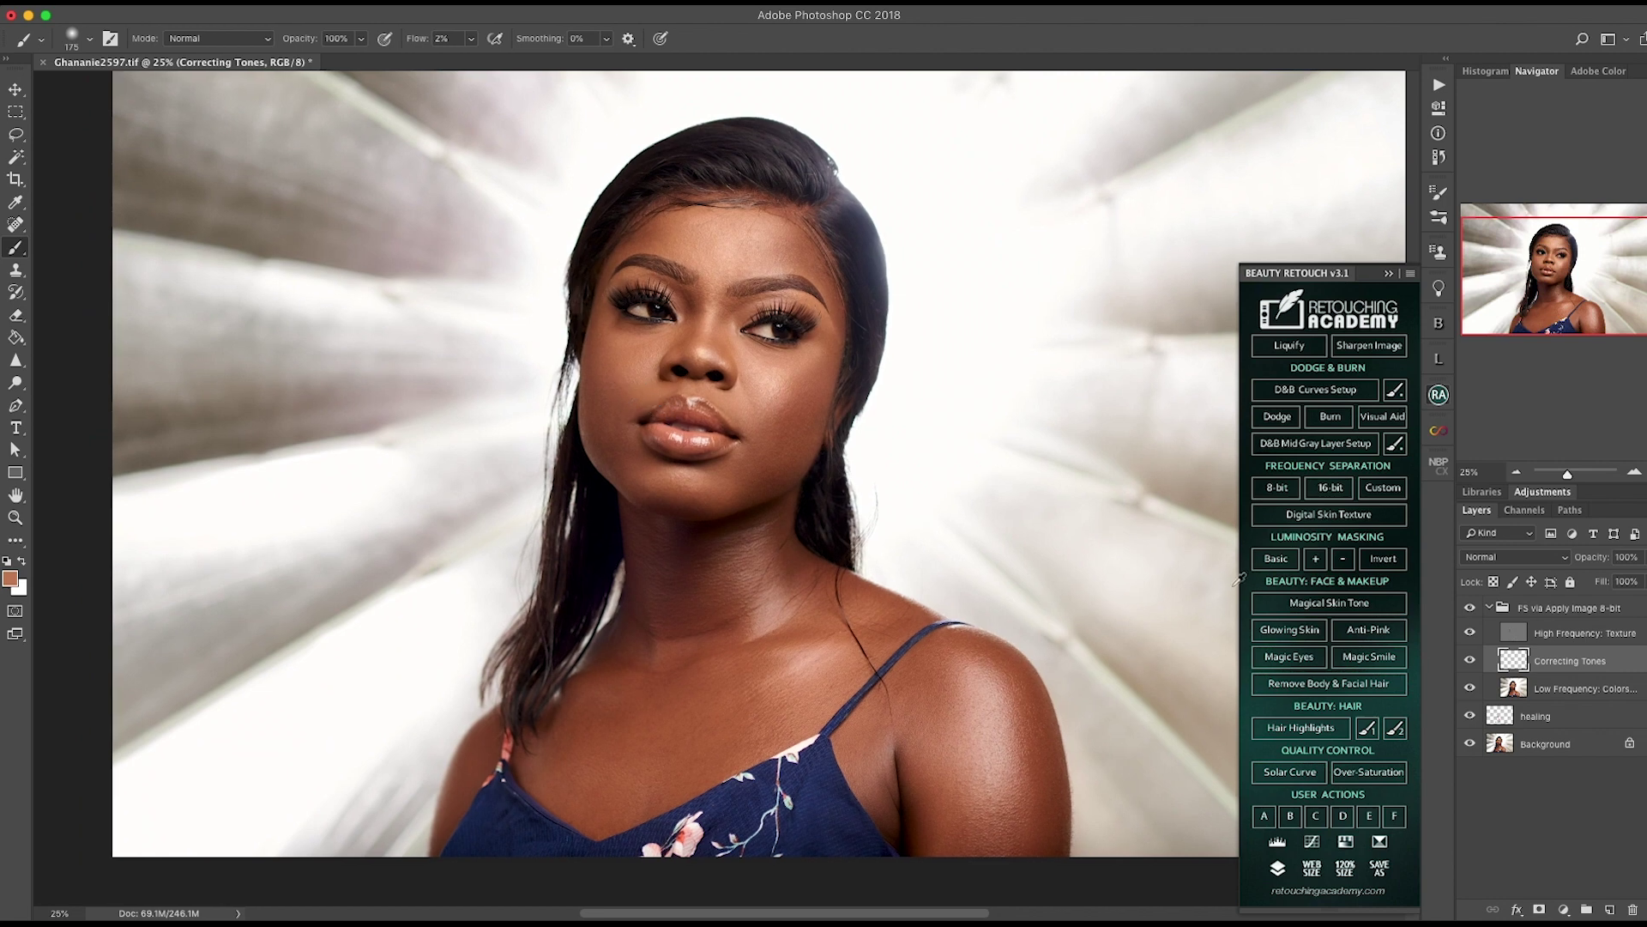
{"action": "left_click", "coordinate": [621, 386], "text": "alt"}
{"action": "left_click", "coordinate": [614, 374], "text": "alt"}
{"action": "left_click", "coordinate": [606, 355], "text": "alt"}
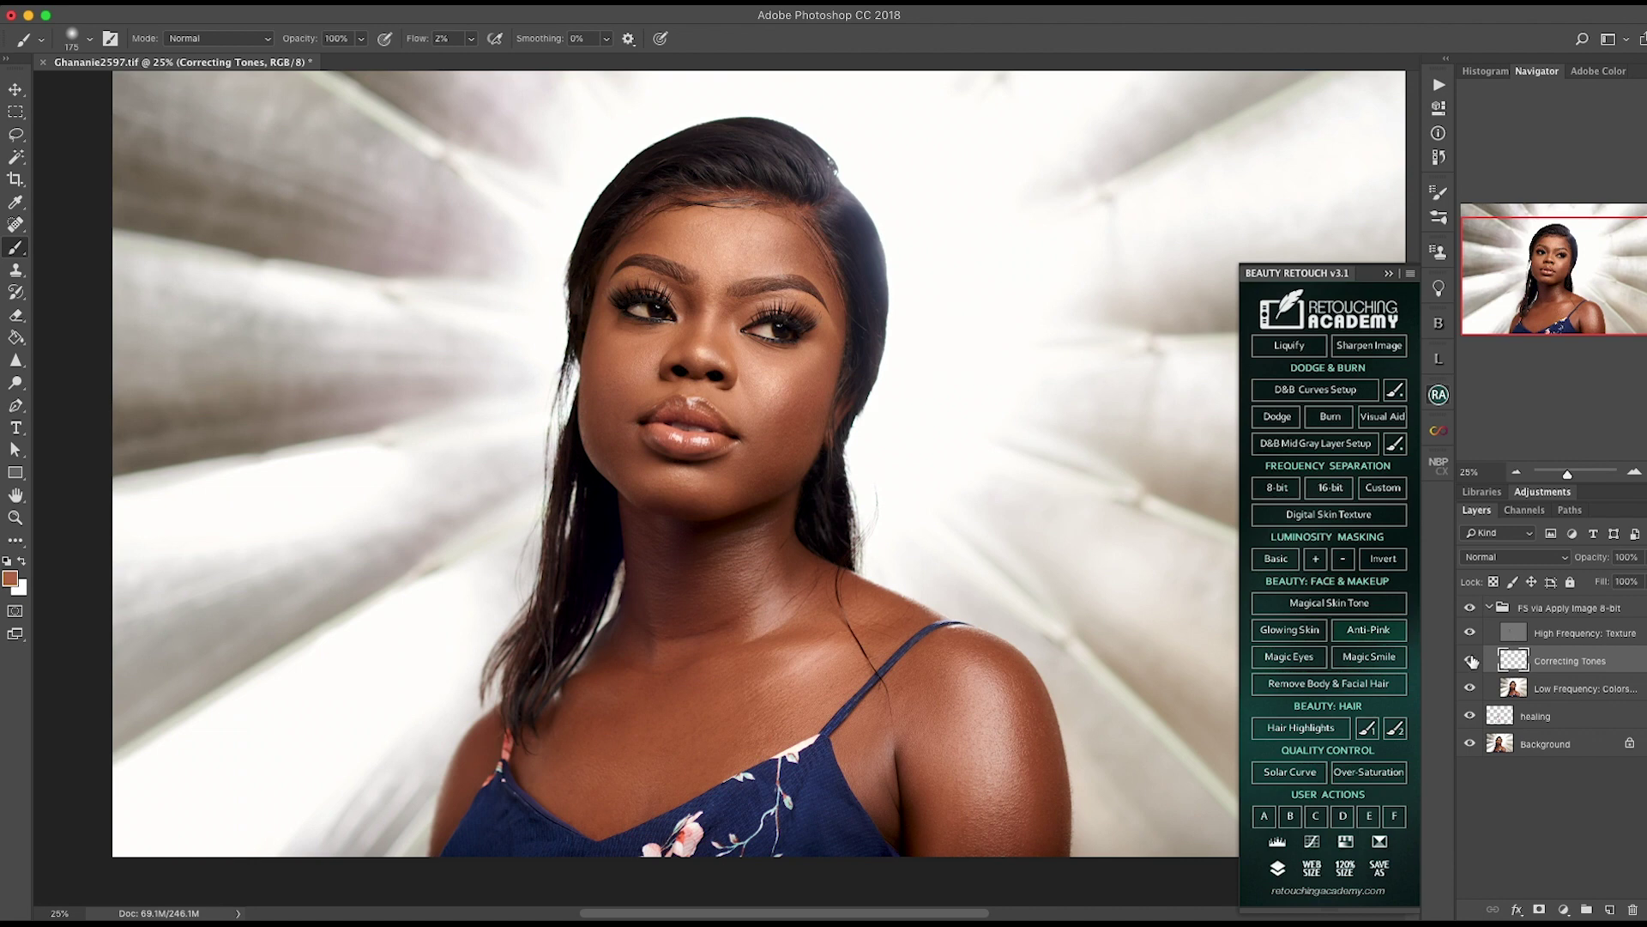
Step: Check the tone corrections by hiding and showing the Correcting Tones layer
{"action": "left_click", "coordinate": [1470, 660]}
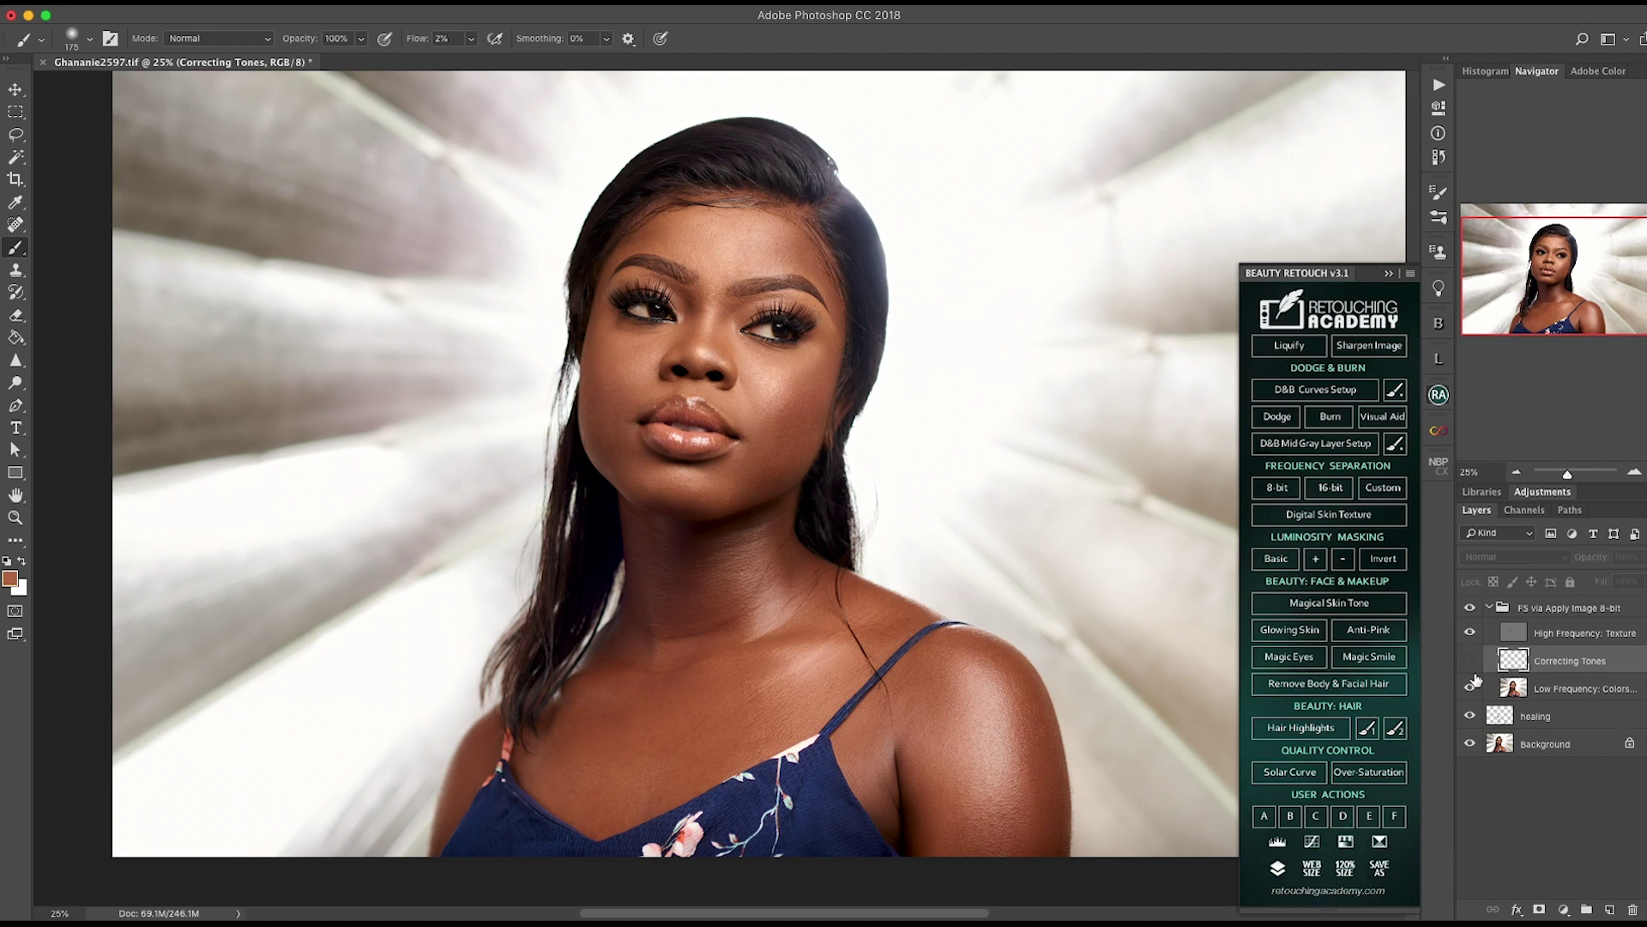
{"action": "left_click", "coordinate": [1473, 663]}
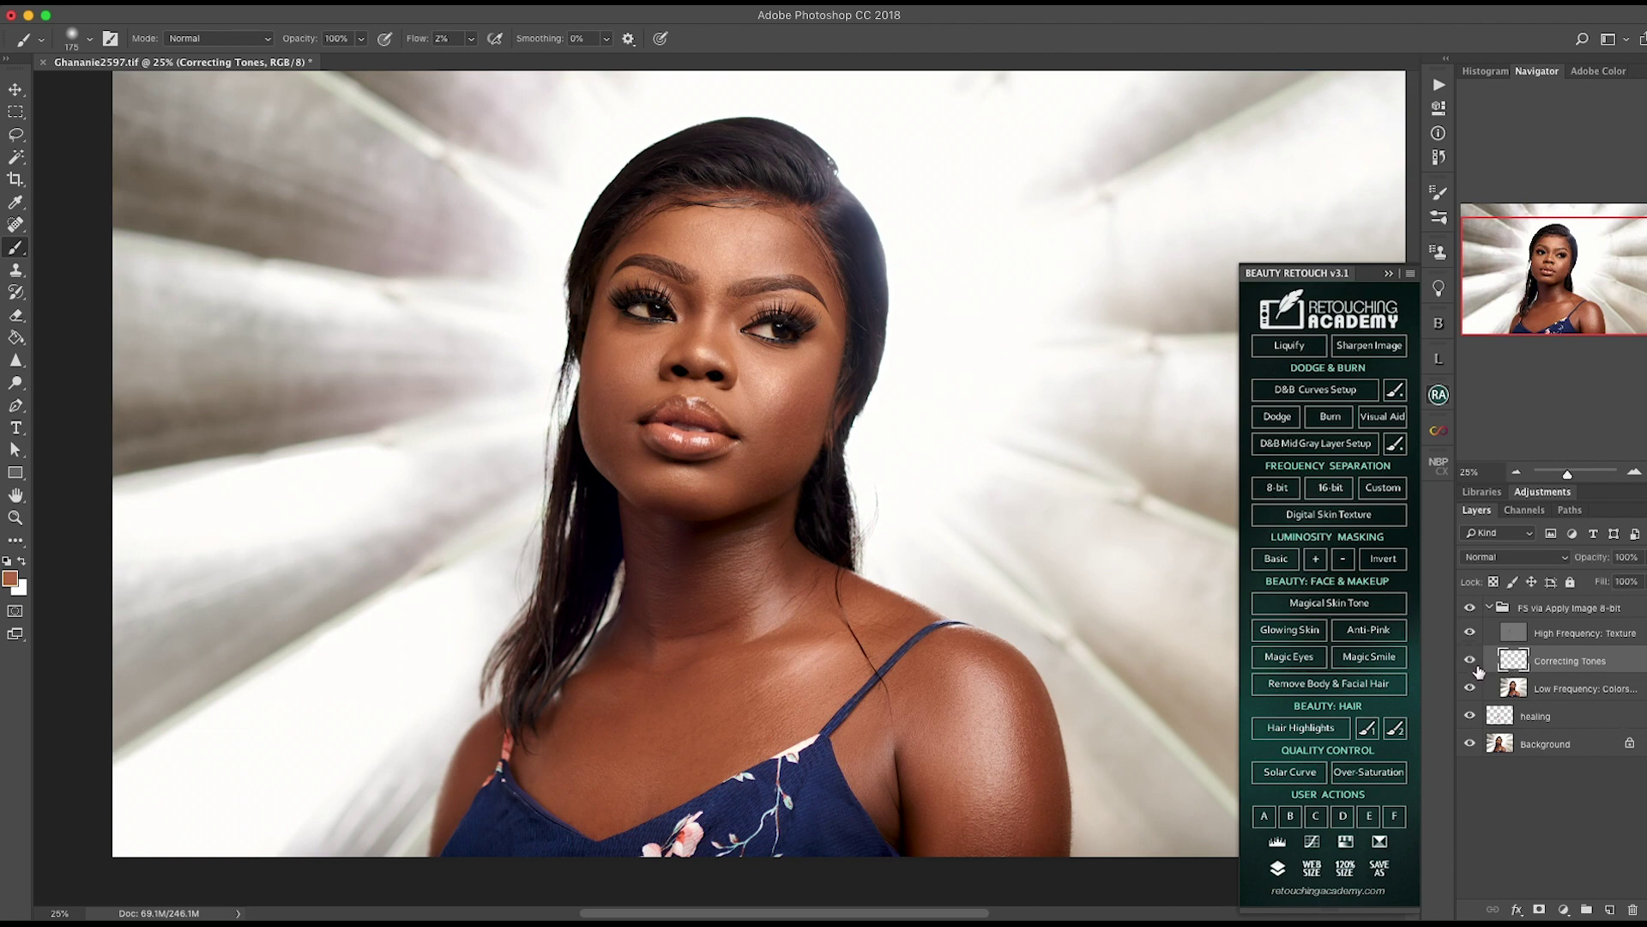
{"action": "left_click", "coordinate": [1470, 667]}
{"action": "left_click", "coordinate": [1470, 671]}
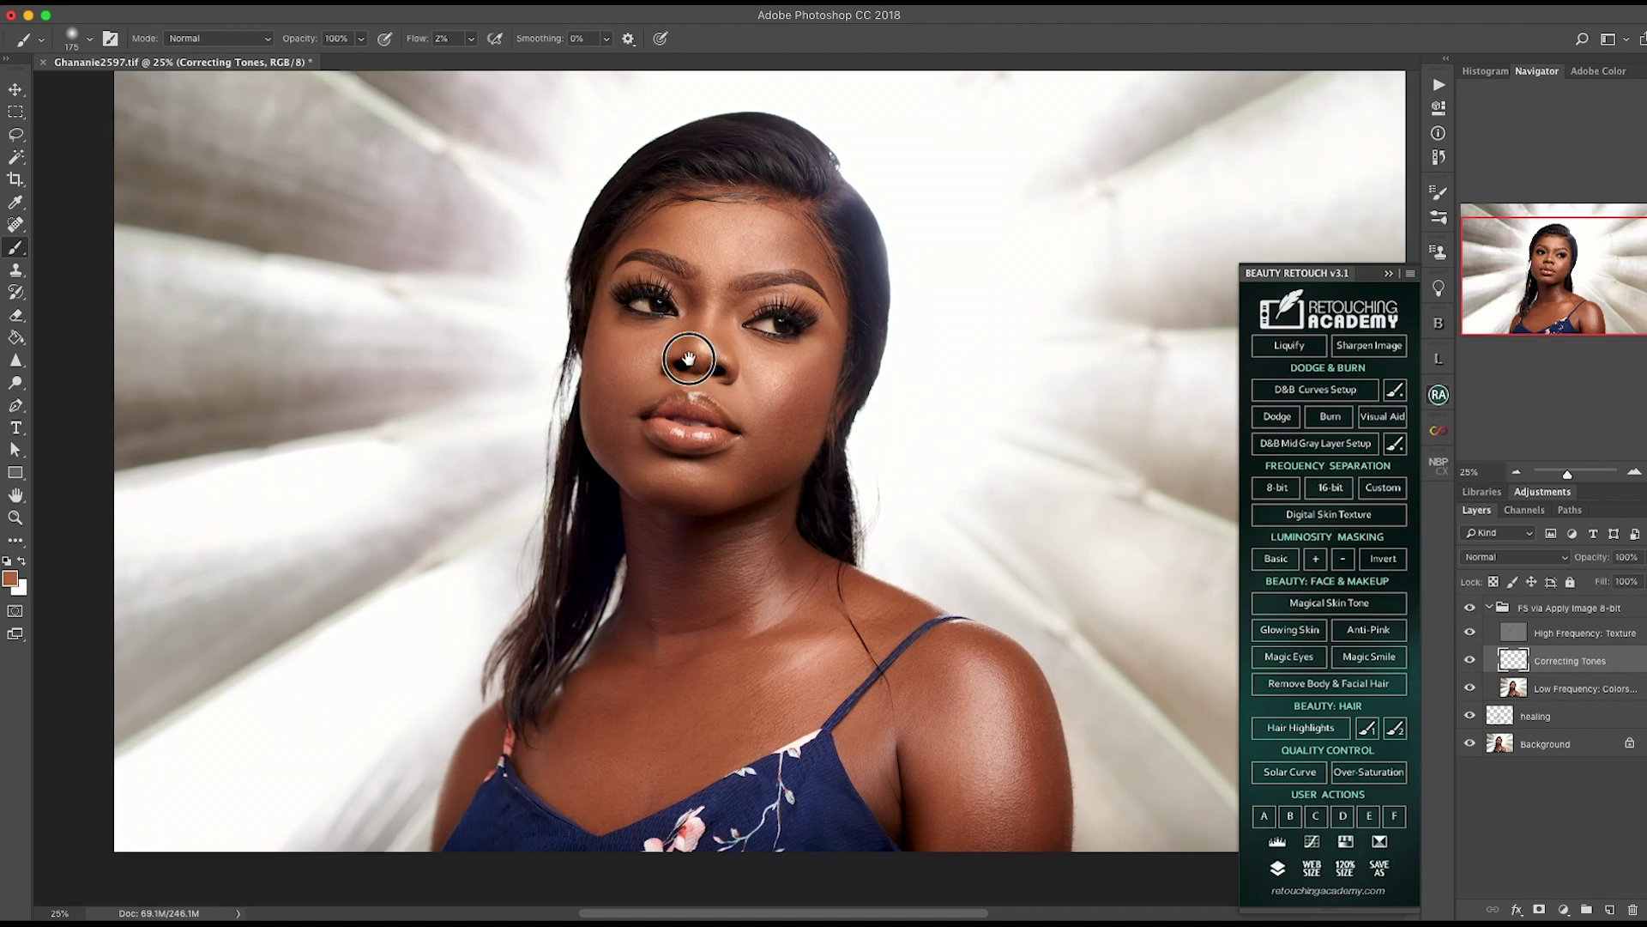
Step: Sample skin tones across her lower right cheek and brush them between the jawline and the mouth corner to even the color
{"action": "scroll", "coordinate": [672, 368], "scroll_direction": "down", "scroll_amount": 2}
{"action": "scroll", "coordinate": [673, 368], "scroll_direction": "left", "scroll_amount": 1}
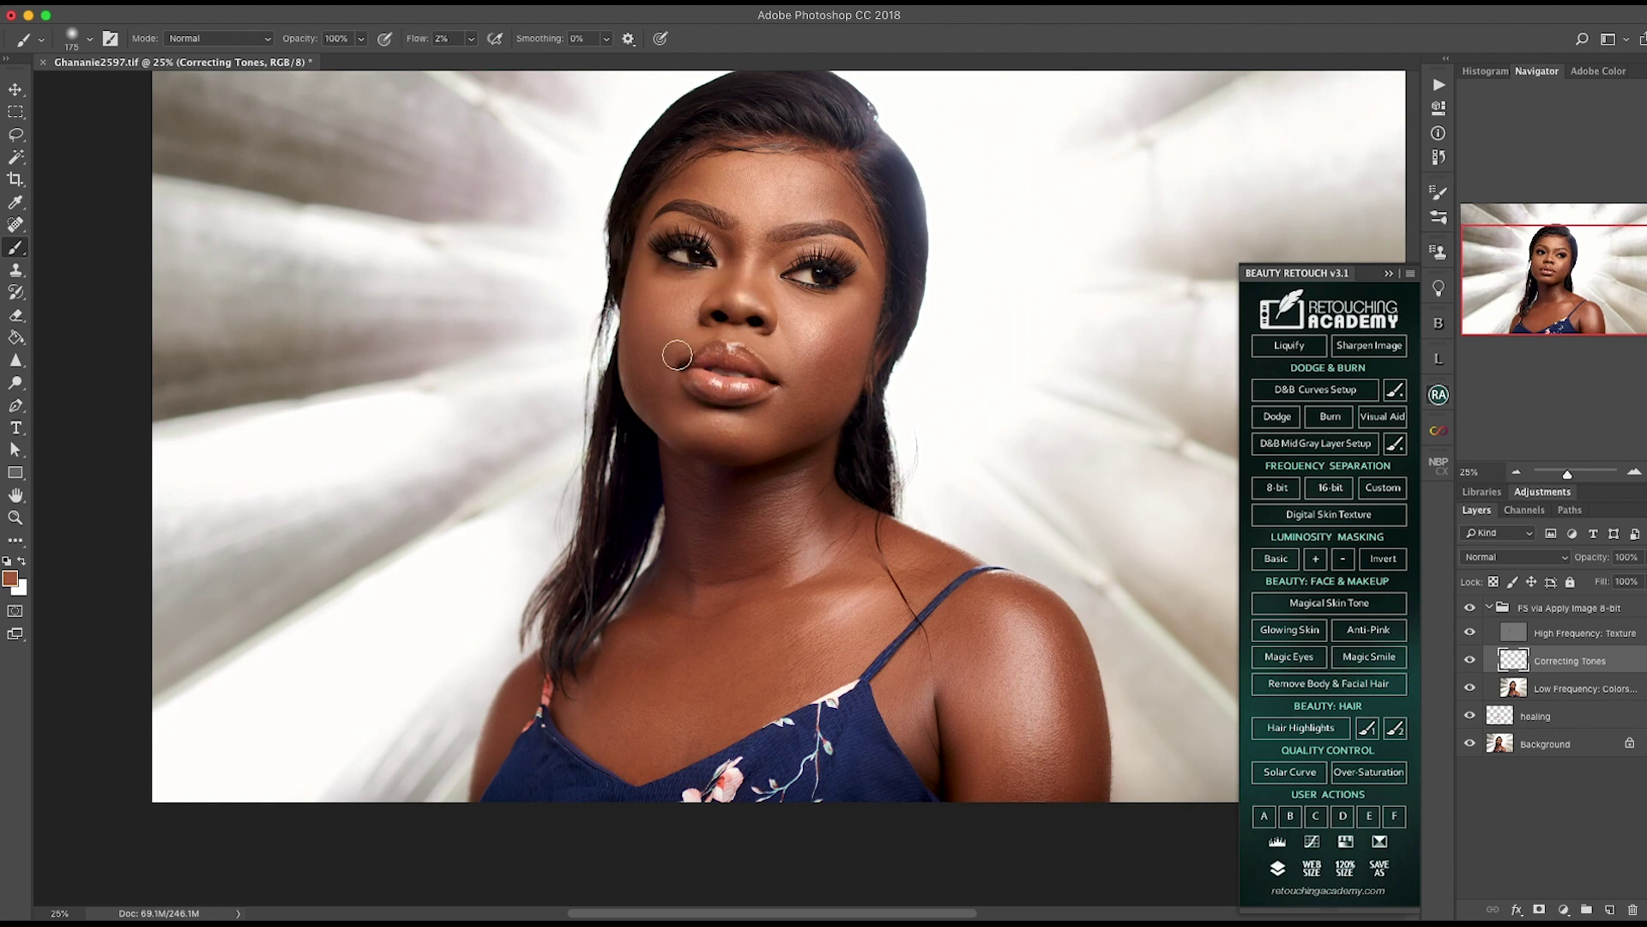
{"action": "left_click", "coordinate": [649, 363], "text": "alt"}
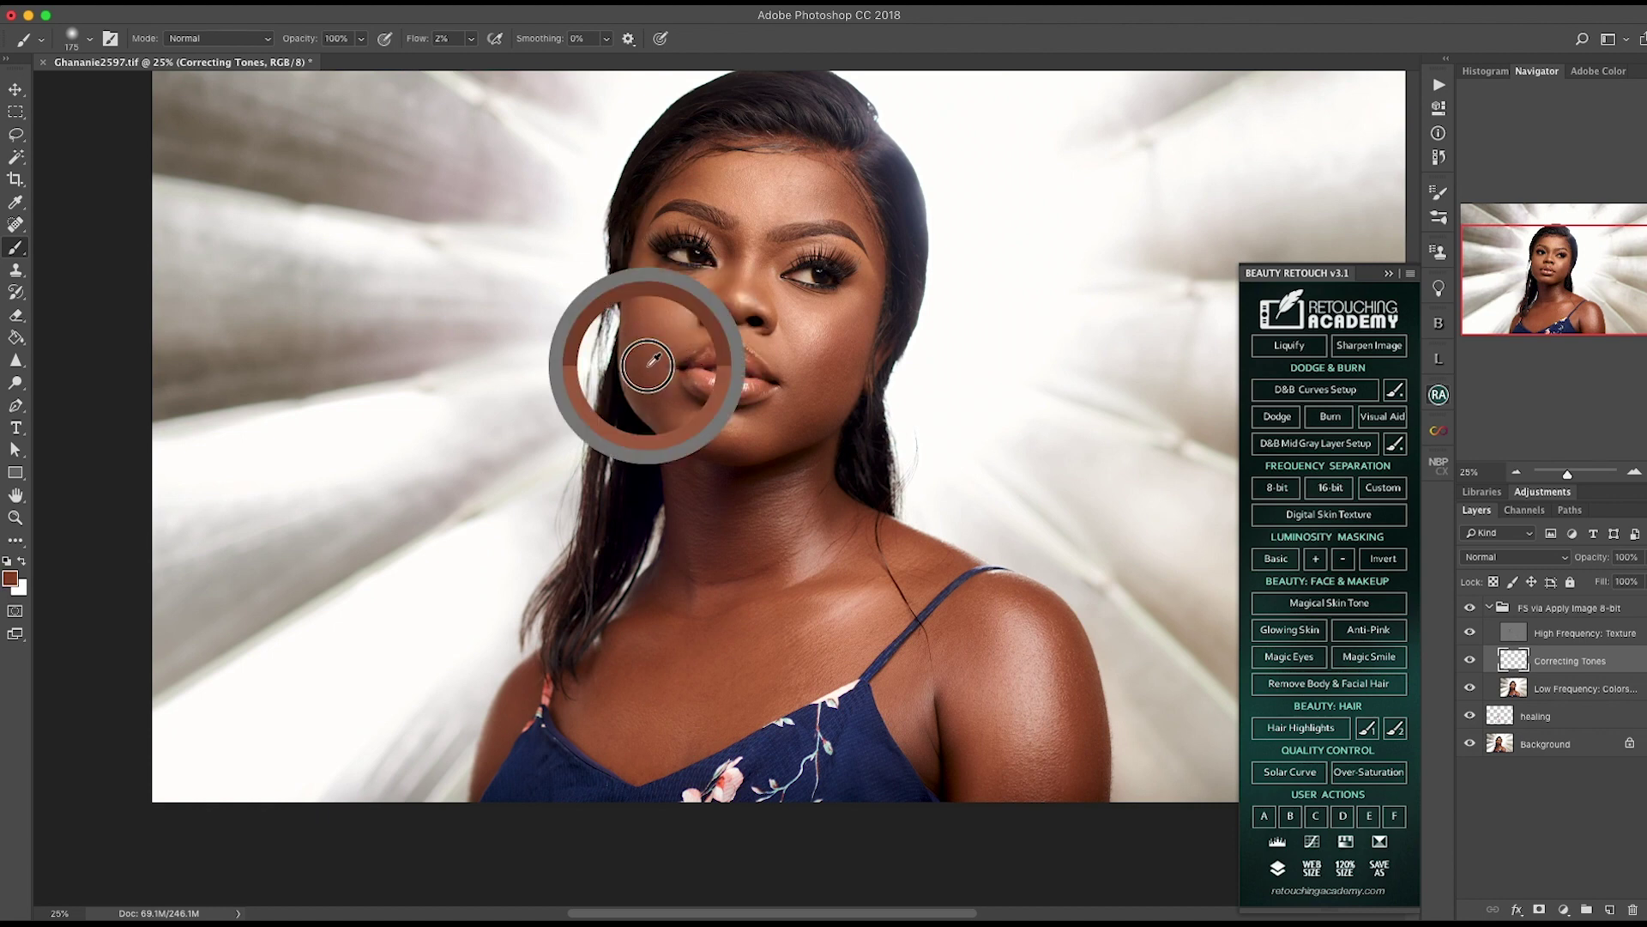
{"action": "left_click", "coordinate": [668, 395], "text": "alt"}
{"action": "mouse_move", "coordinate": [668, 381]}
{"action": "left_mouse_down"}
{"action": "mouse_move", "coordinate": [681, 412]}
{"action": "mouse_move", "coordinate": [663, 395]}
{"action": "mouse_move", "coordinate": [668, 417]}
{"action": "mouse_move", "coordinate": [640, 406]}
{"action": "mouse_move", "coordinate": [627, 337]}
{"action": "left_mouse_up"}
{"action": "left_click", "coordinate": [640, 392], "text": "alt"}
{"action": "left_click", "coordinate": [625, 338], "text": "alt"}
{"action": "left_click", "coordinate": [639, 313], "text": "alt"}
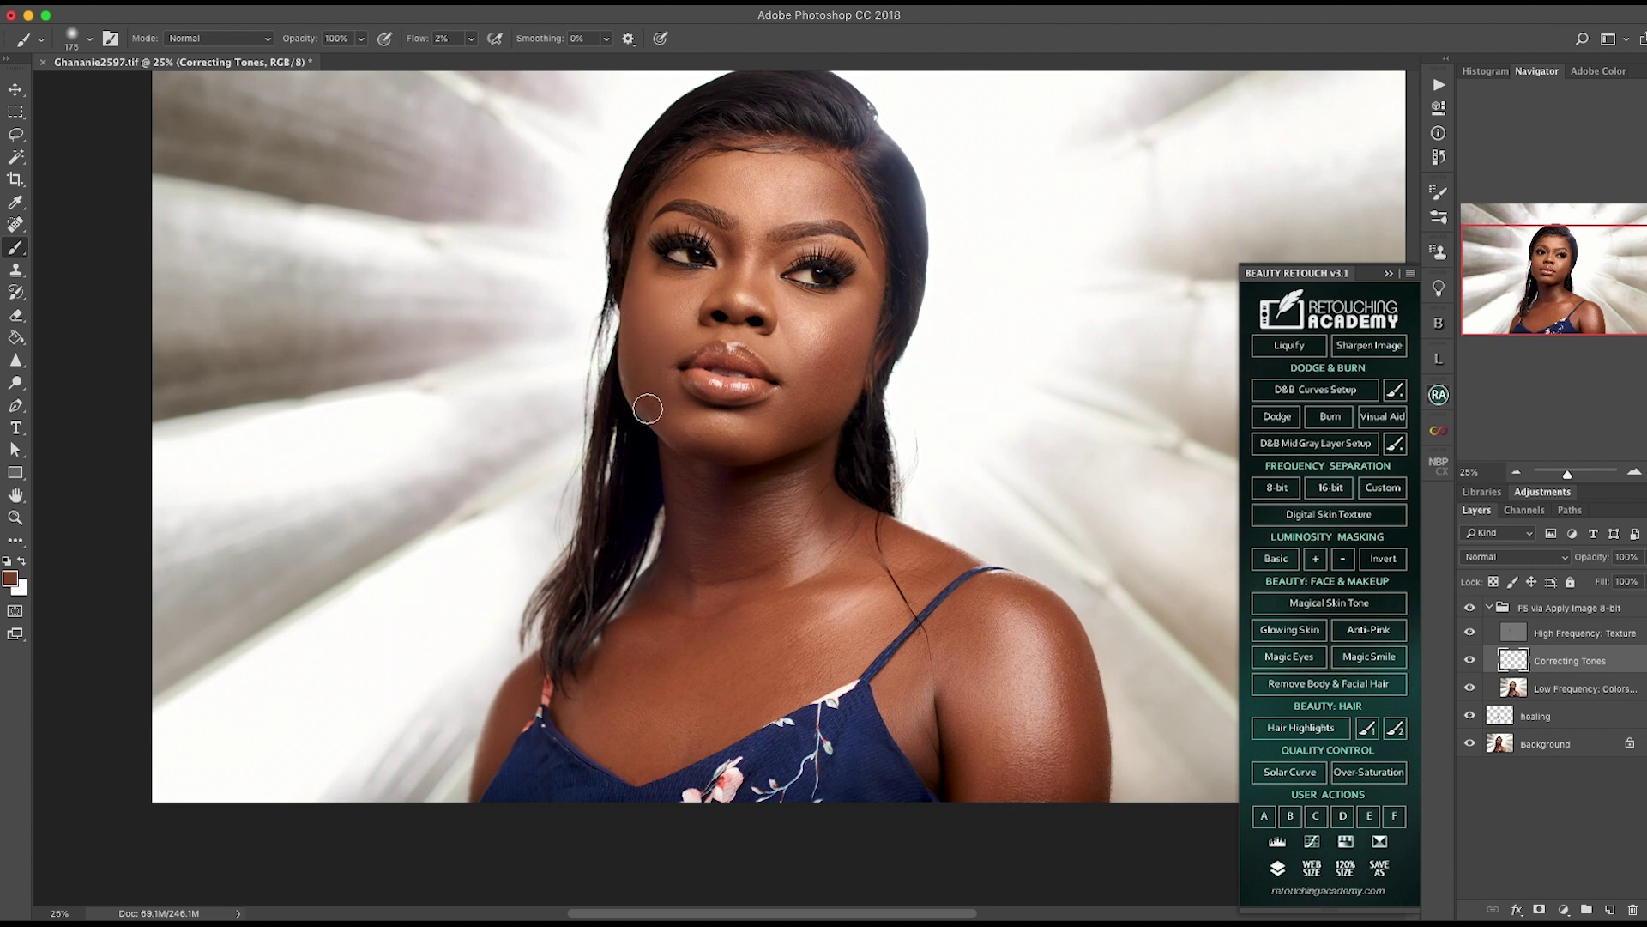
{"action": "left_click_drag", "start_coordinate": [772, 446], "coordinate": [741, 358]}
{"action": "left_click", "coordinate": [646, 316], "text": "alt"}
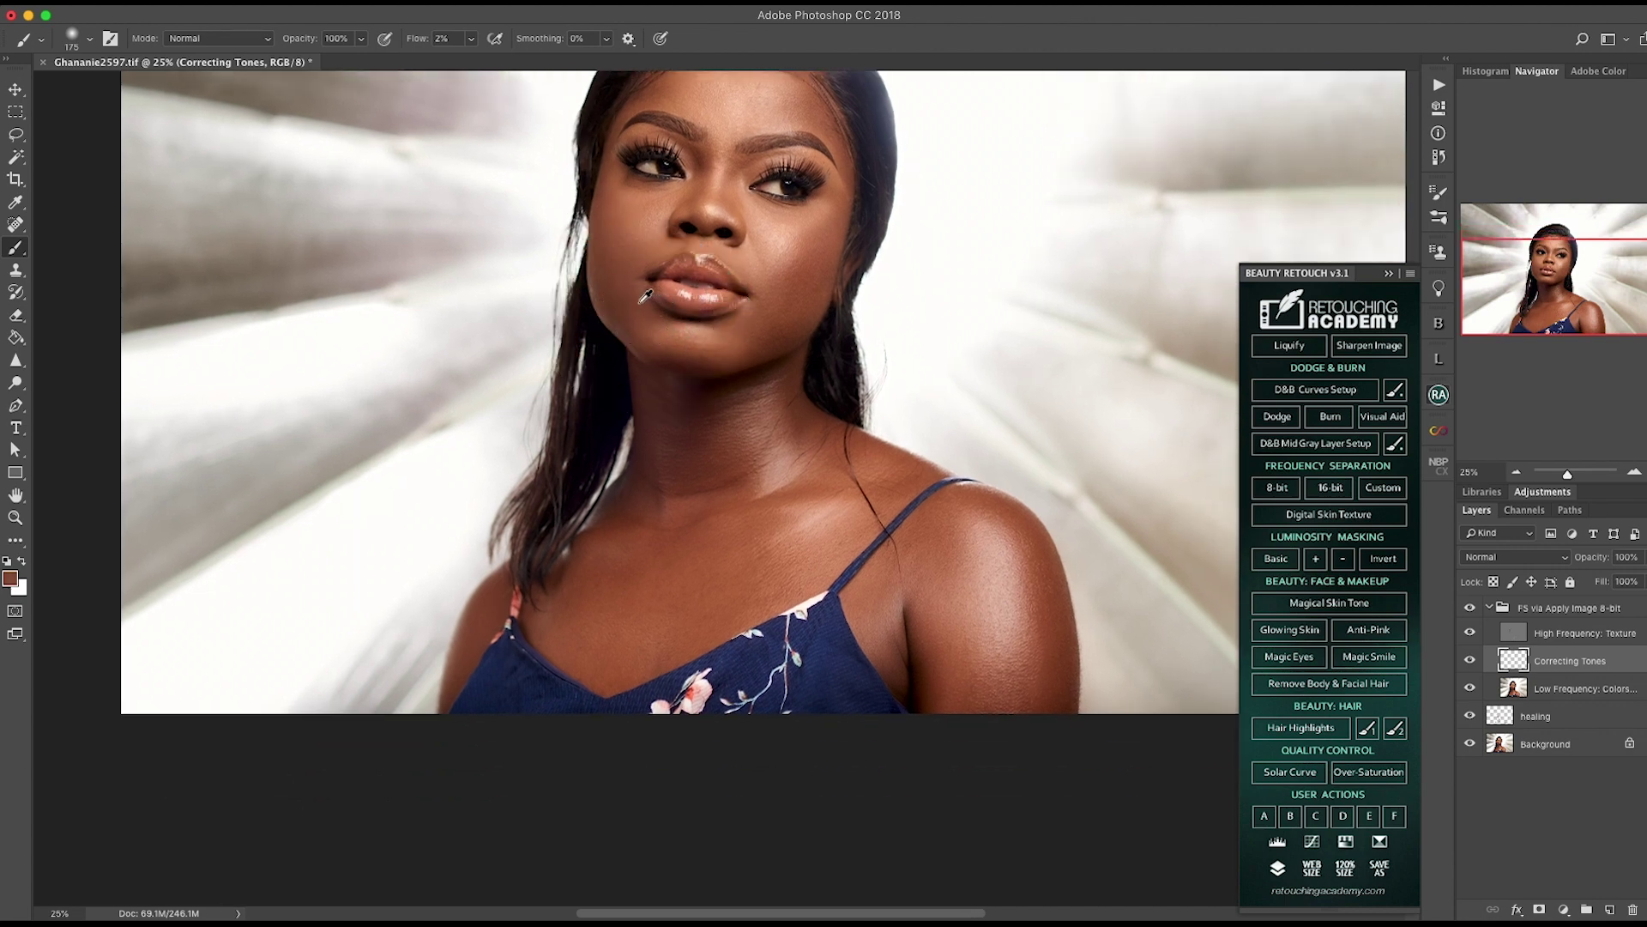
{"action": "left_click", "coordinate": [628, 318], "text": "alt"}
Step: Sample skin tones along her left jaw and brush them over the jaw and lower left cheek
{"action": "left_click_drag", "start_coordinate": [787, 375], "coordinate": [760, 433]}
{"action": "left_click", "coordinate": [736, 464], "text": "alt"}
{"action": "mouse_move", "coordinate": [739, 463]}
{"action": "left_mouse_down"}
{"action": "mouse_move", "coordinate": [758, 445]}
{"action": "mouse_move", "coordinate": [688, 485]}
{"action": "left_mouse_up"}
{"action": "left_click", "coordinate": [748, 442], "text": "alt"}
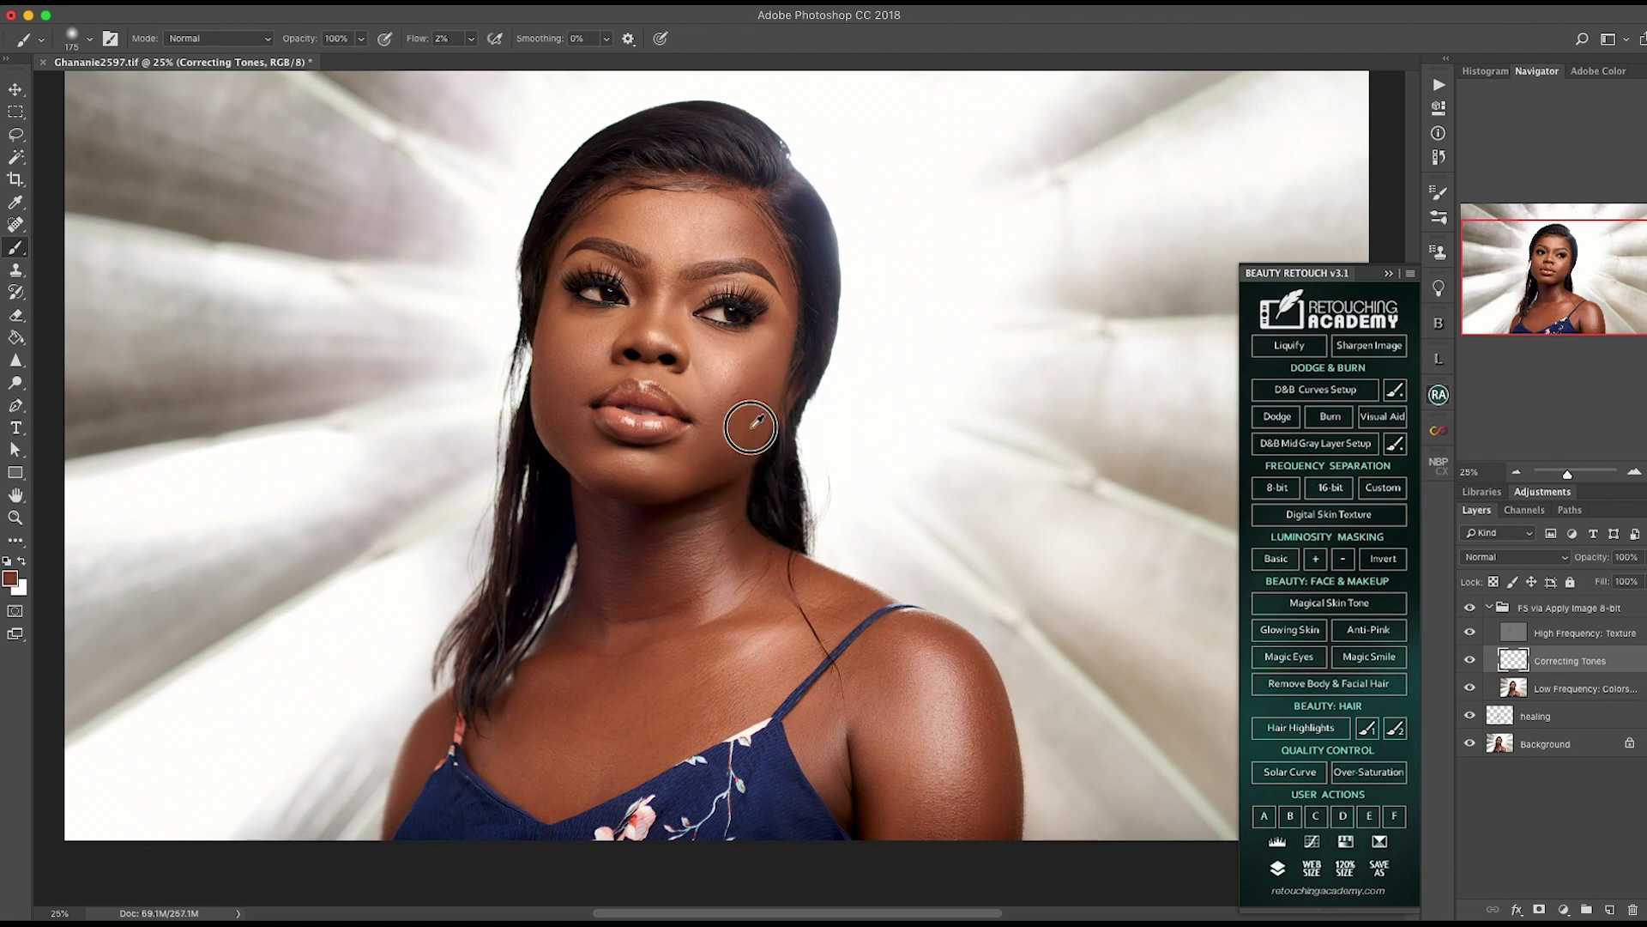
{"action": "left_click", "coordinate": [751, 426], "text": "alt"}
{"action": "left_click", "coordinate": [725, 439], "text": "alt"}
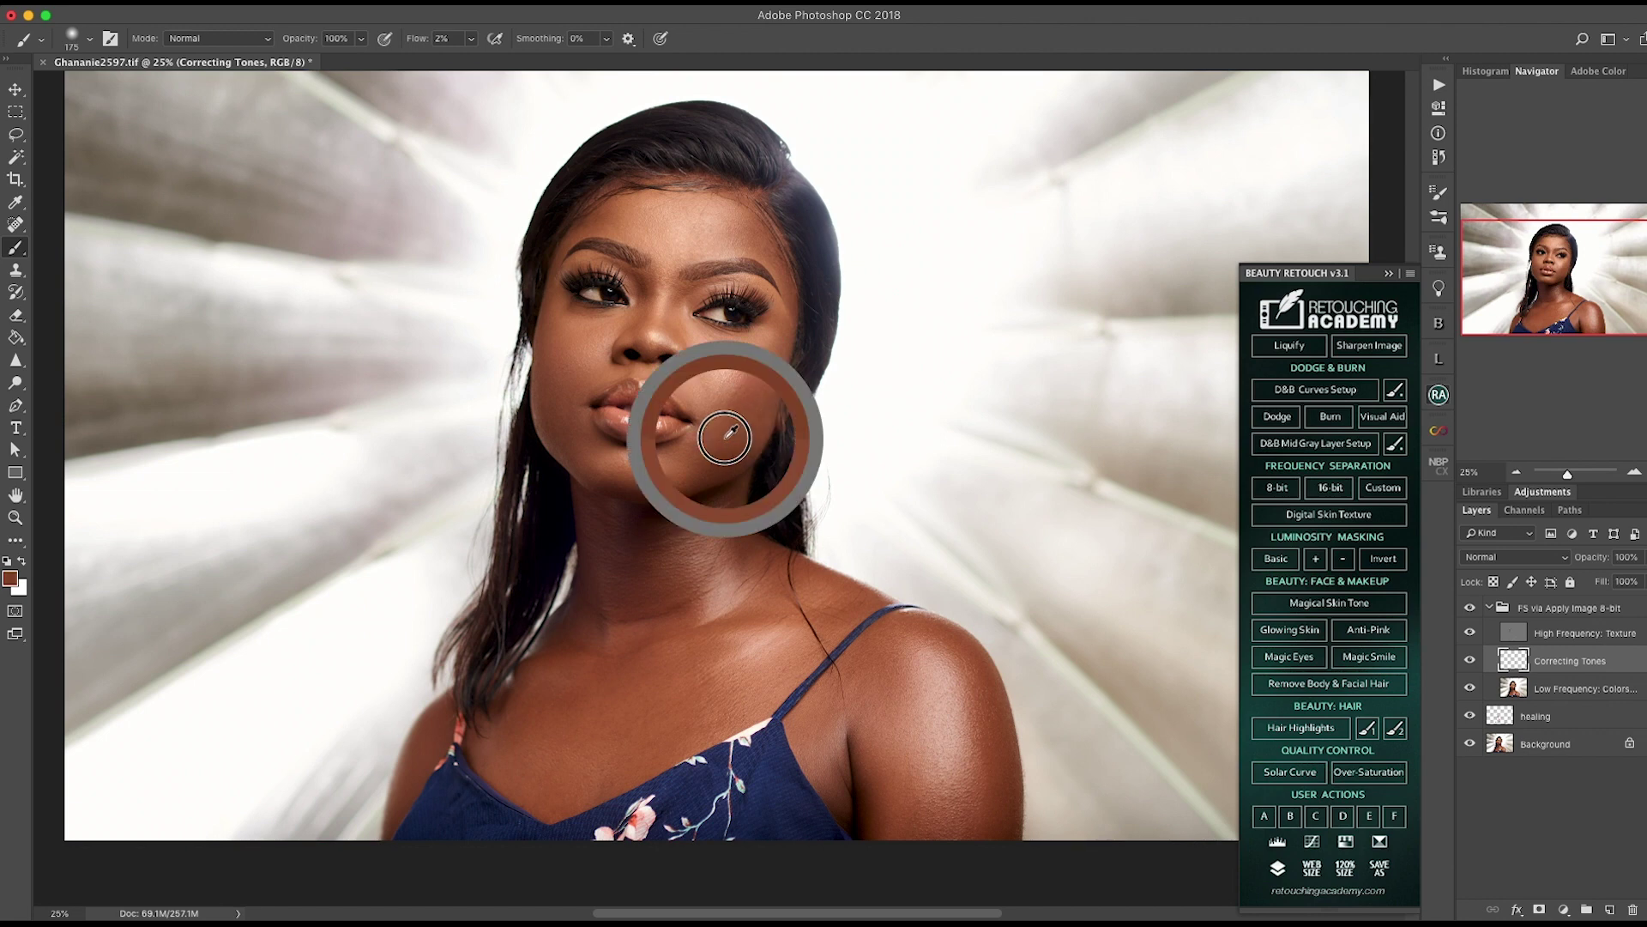
{"action": "left_click_drag", "start_coordinate": [731, 441], "coordinate": [687, 449]}
Step: Sample skin tones on her outer left cheek and brush them up toward the outer corner of the left eye
{"action": "left_click", "coordinate": [747, 406], "text": "alt"}
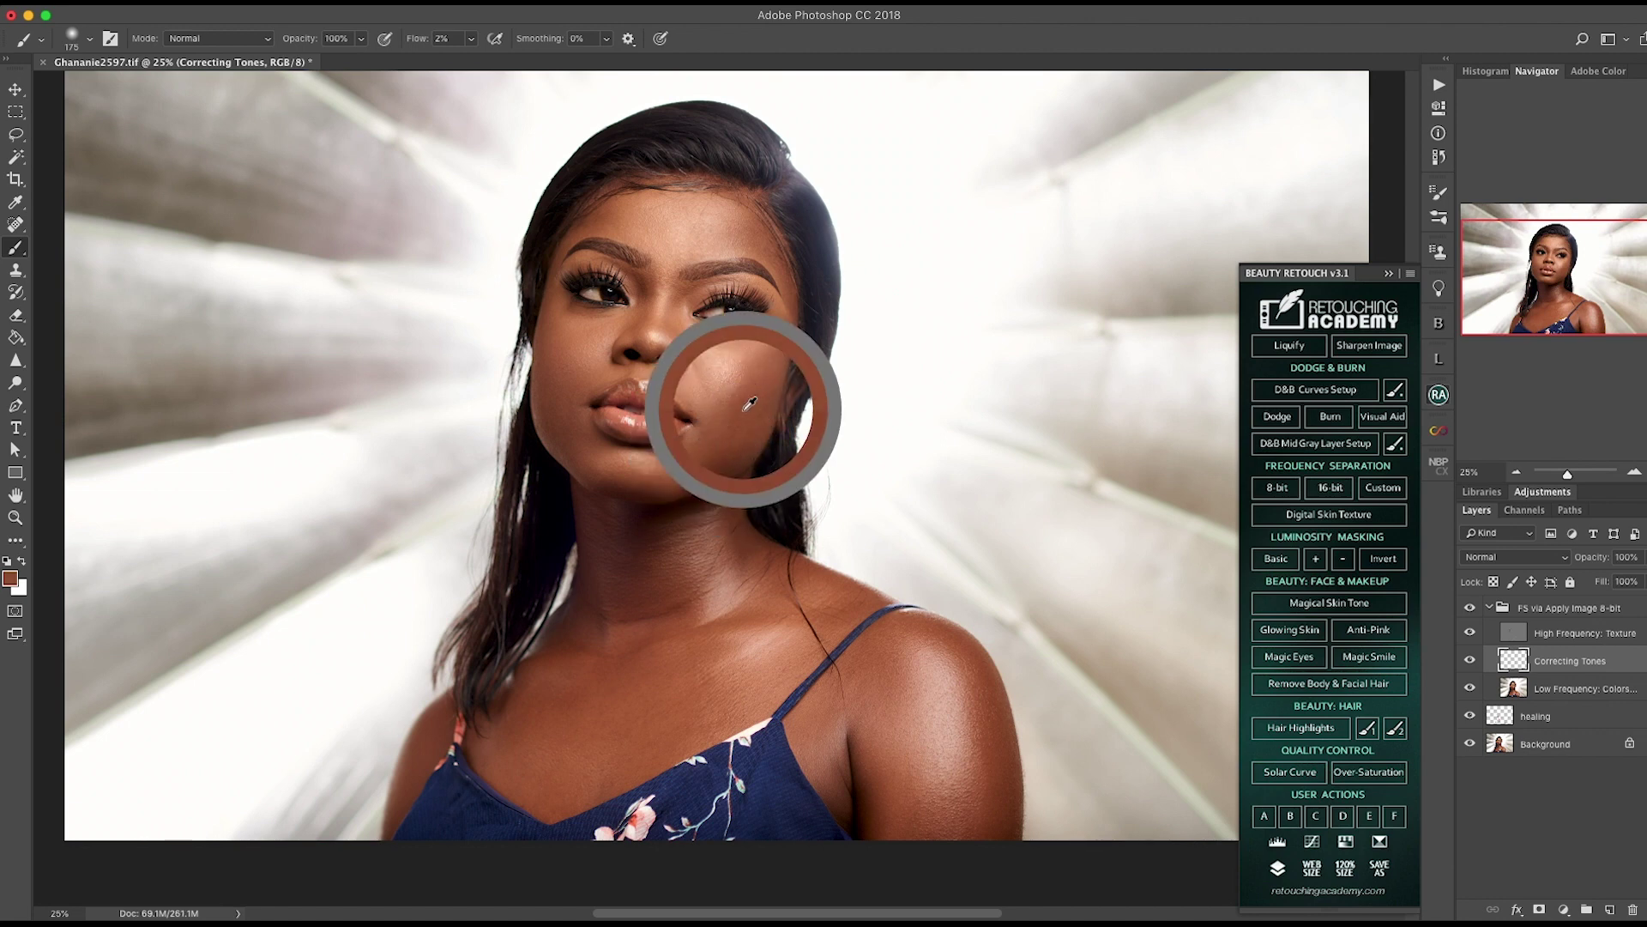
{"action": "left_click", "coordinate": [764, 389], "text": "alt"}
{"action": "left_click", "coordinate": [777, 364], "text": "alt"}
{"action": "mouse_move", "coordinate": [776, 367]}
{"action": "left_mouse_down"}
{"action": "mouse_move", "coordinate": [751, 393]}
{"action": "mouse_move", "coordinate": [767, 346]}
{"action": "left_mouse_up"}
{"action": "left_click", "coordinate": [759, 366], "text": "alt"}
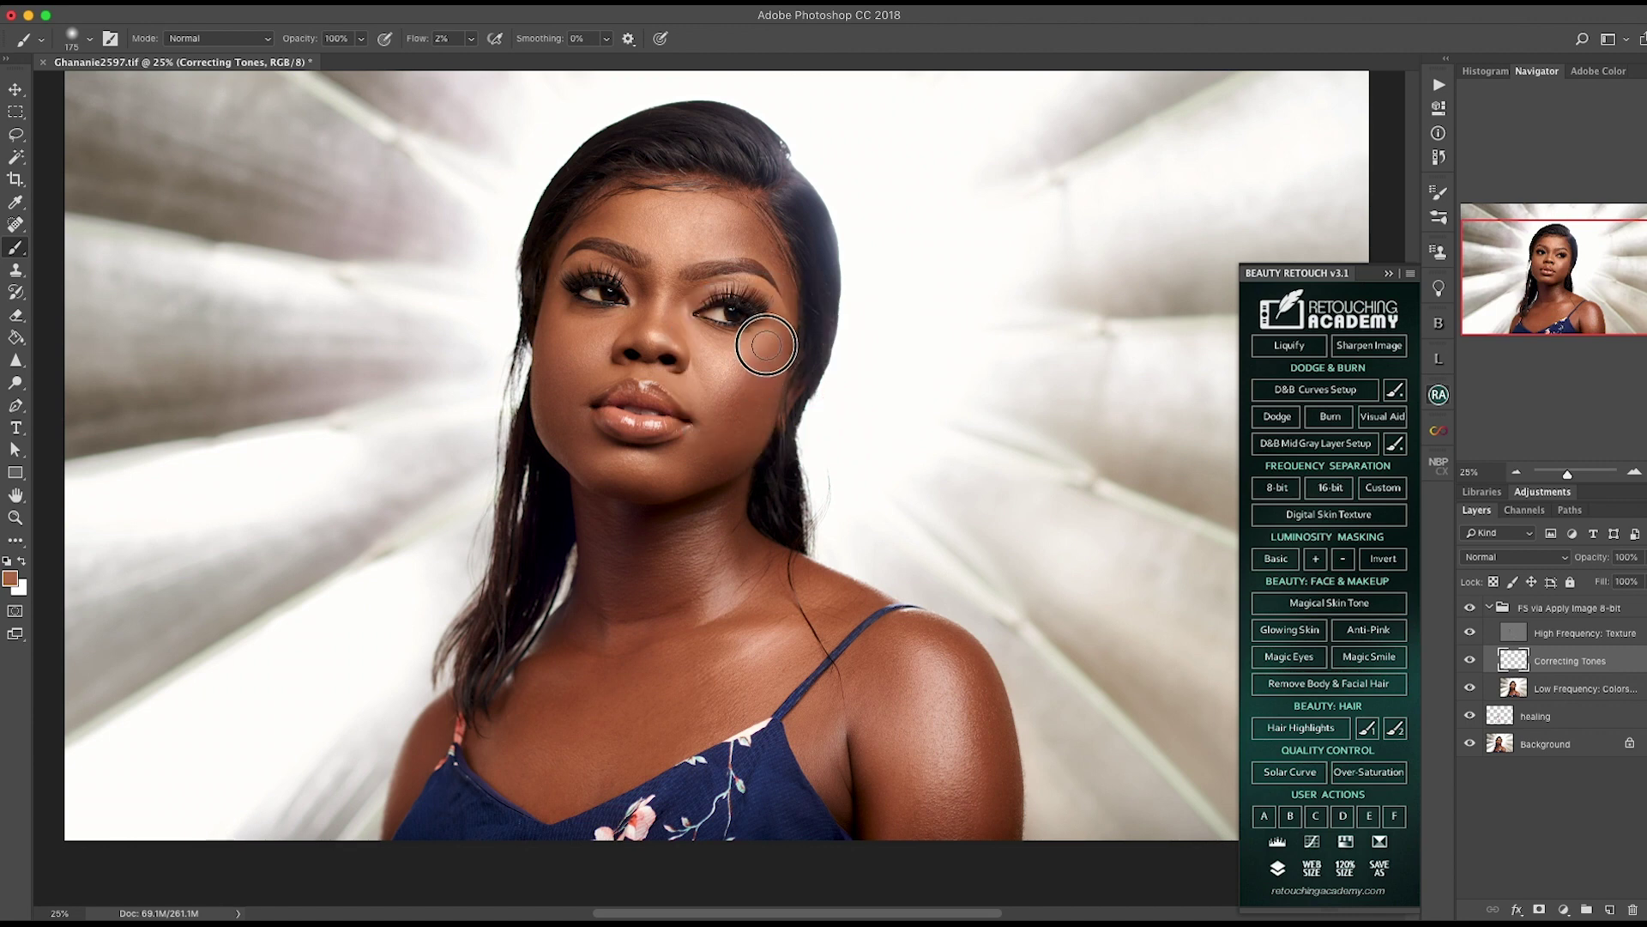
{"action": "left_click", "coordinate": [732, 404], "text": "alt"}
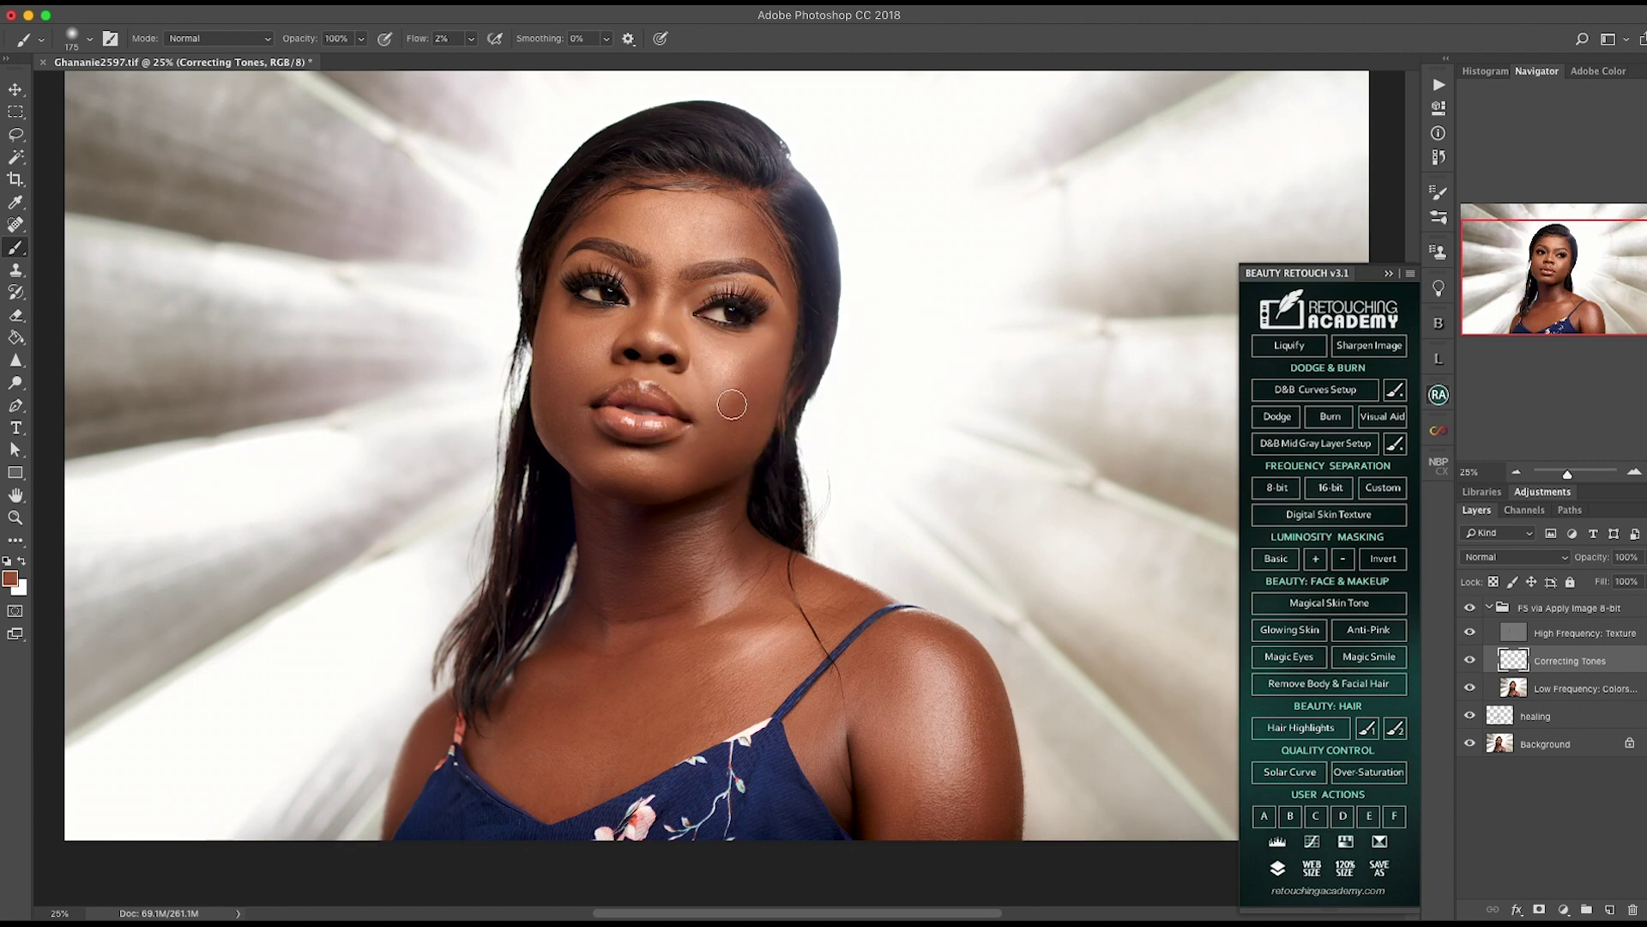
Step: Sample tones around the left cheek highlight and brush them beneath the left eye to smooth the transition
{"action": "left_click", "coordinate": [739, 401], "text": "alt"}
{"action": "left_click", "coordinate": [751, 366], "text": "alt"}
{"action": "left_click", "coordinate": [743, 344], "text": "alt"}
{"action": "left_click", "coordinate": [729, 346], "text": "alt"}
{"action": "left_click", "coordinate": [742, 364], "text": "alt"}
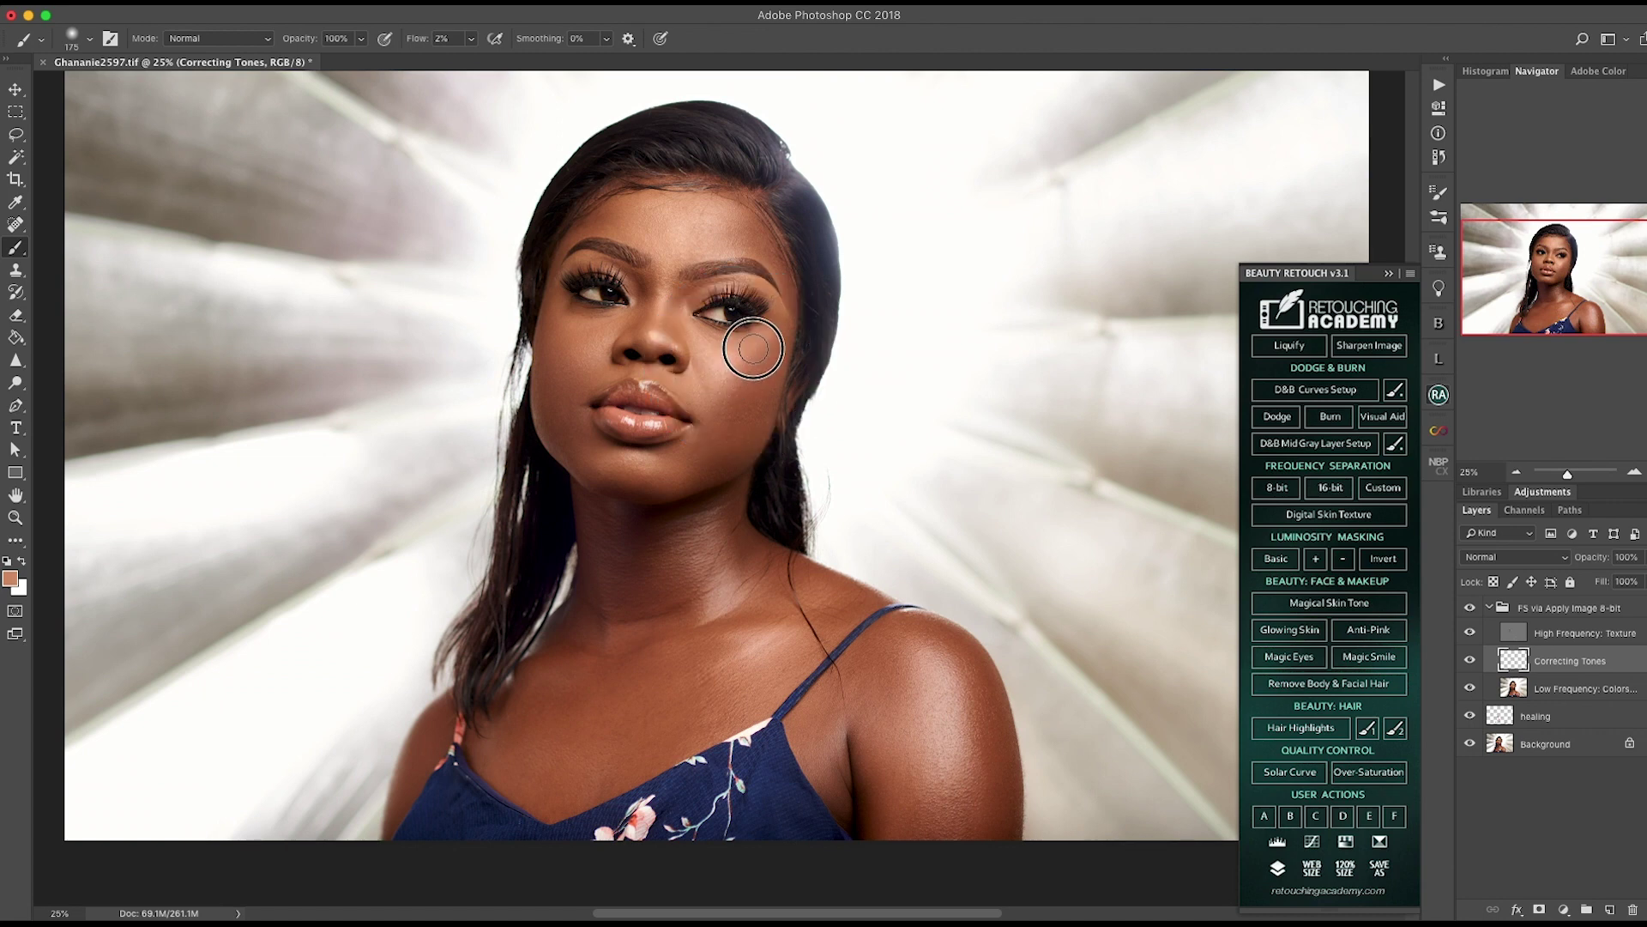
{"action": "left_click", "coordinate": [707, 338], "text": "alt"}
{"action": "left_click", "coordinate": [755, 338], "text": "alt"}
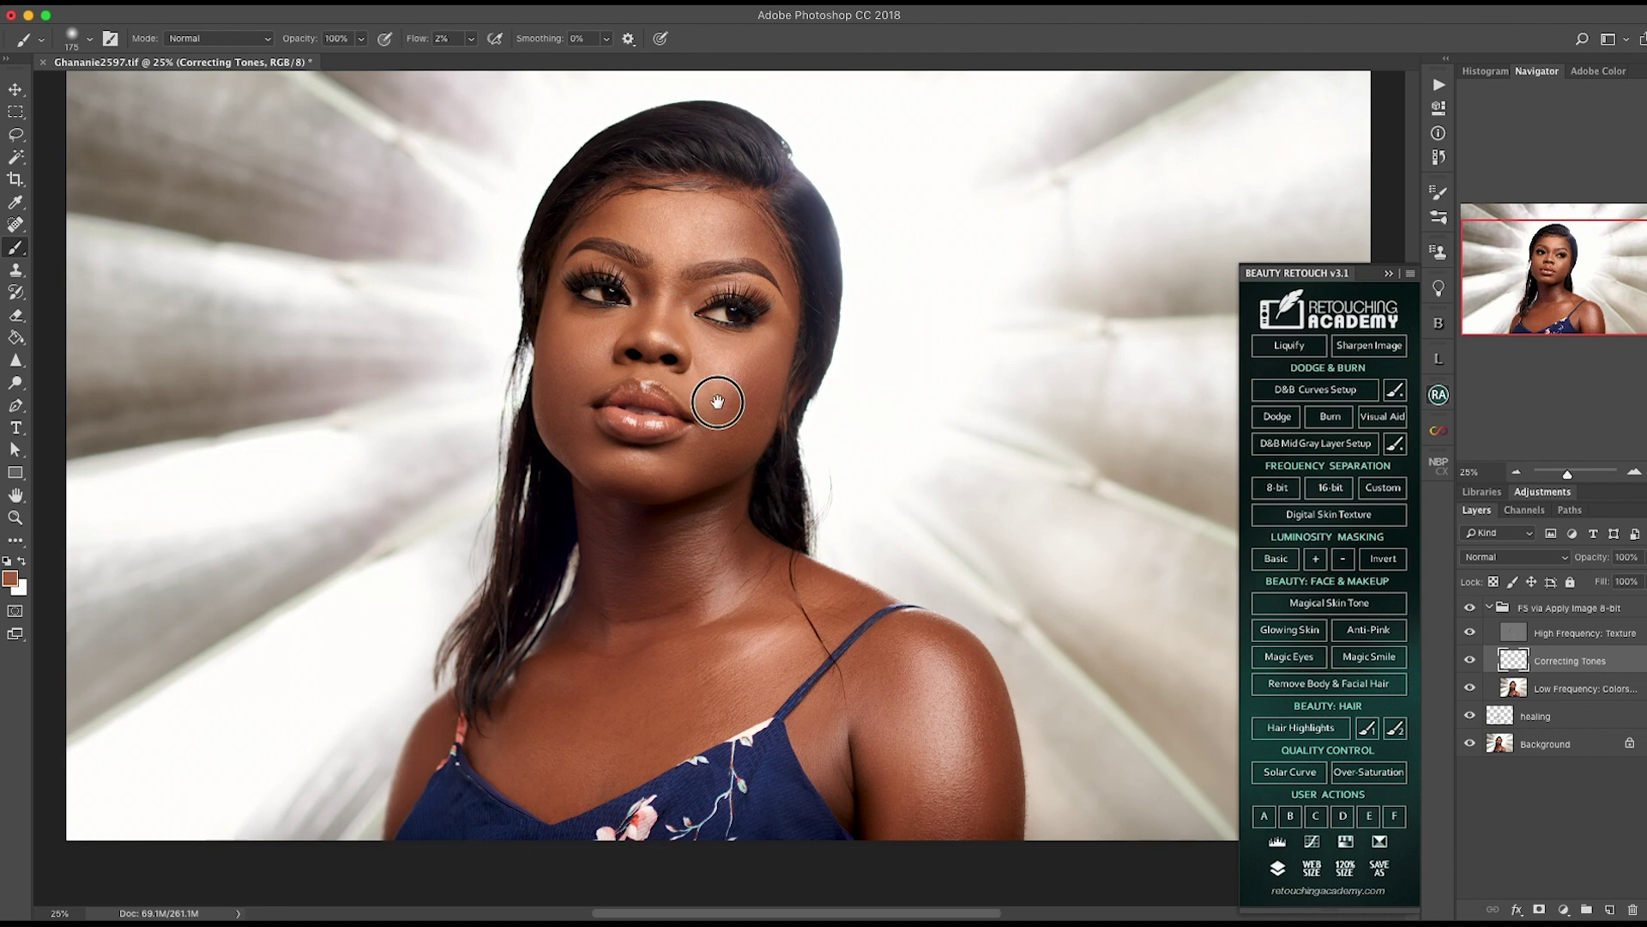
Step: Sample skin tones near her left temple and brush them over the left side of the forehead
{"action": "scroll", "coordinate": [706, 387], "scroll_direction": "up", "scroll_amount": 2}
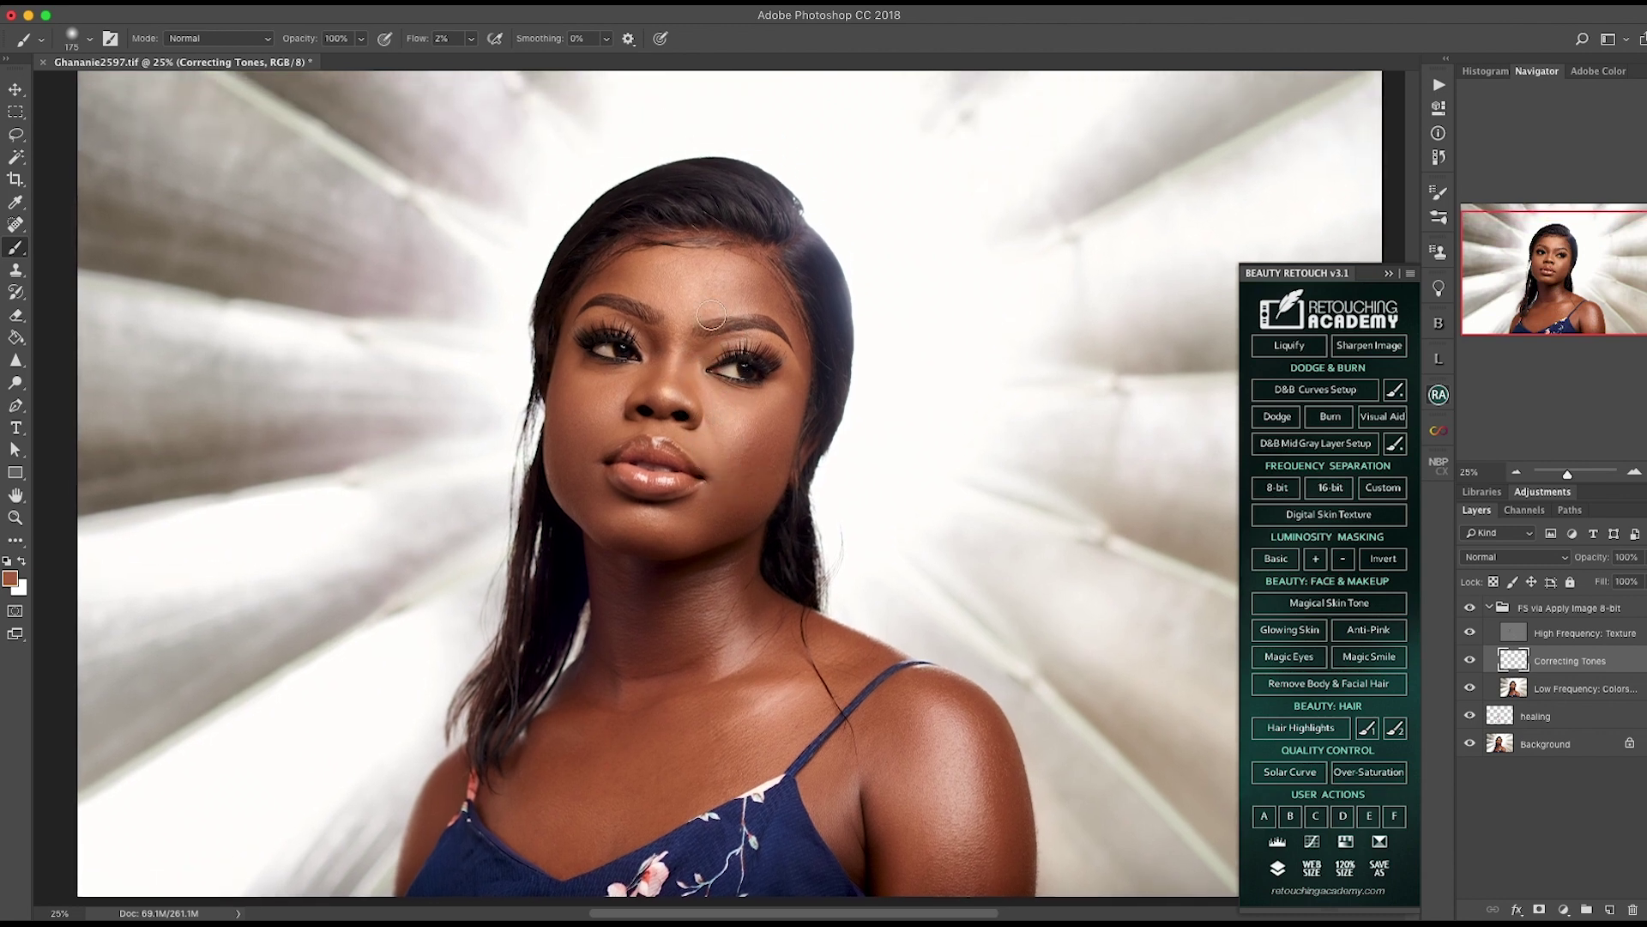
{"action": "left_click", "coordinate": [772, 280], "text": "alt"}
{"action": "left_click", "coordinate": [777, 307], "text": "alt"}
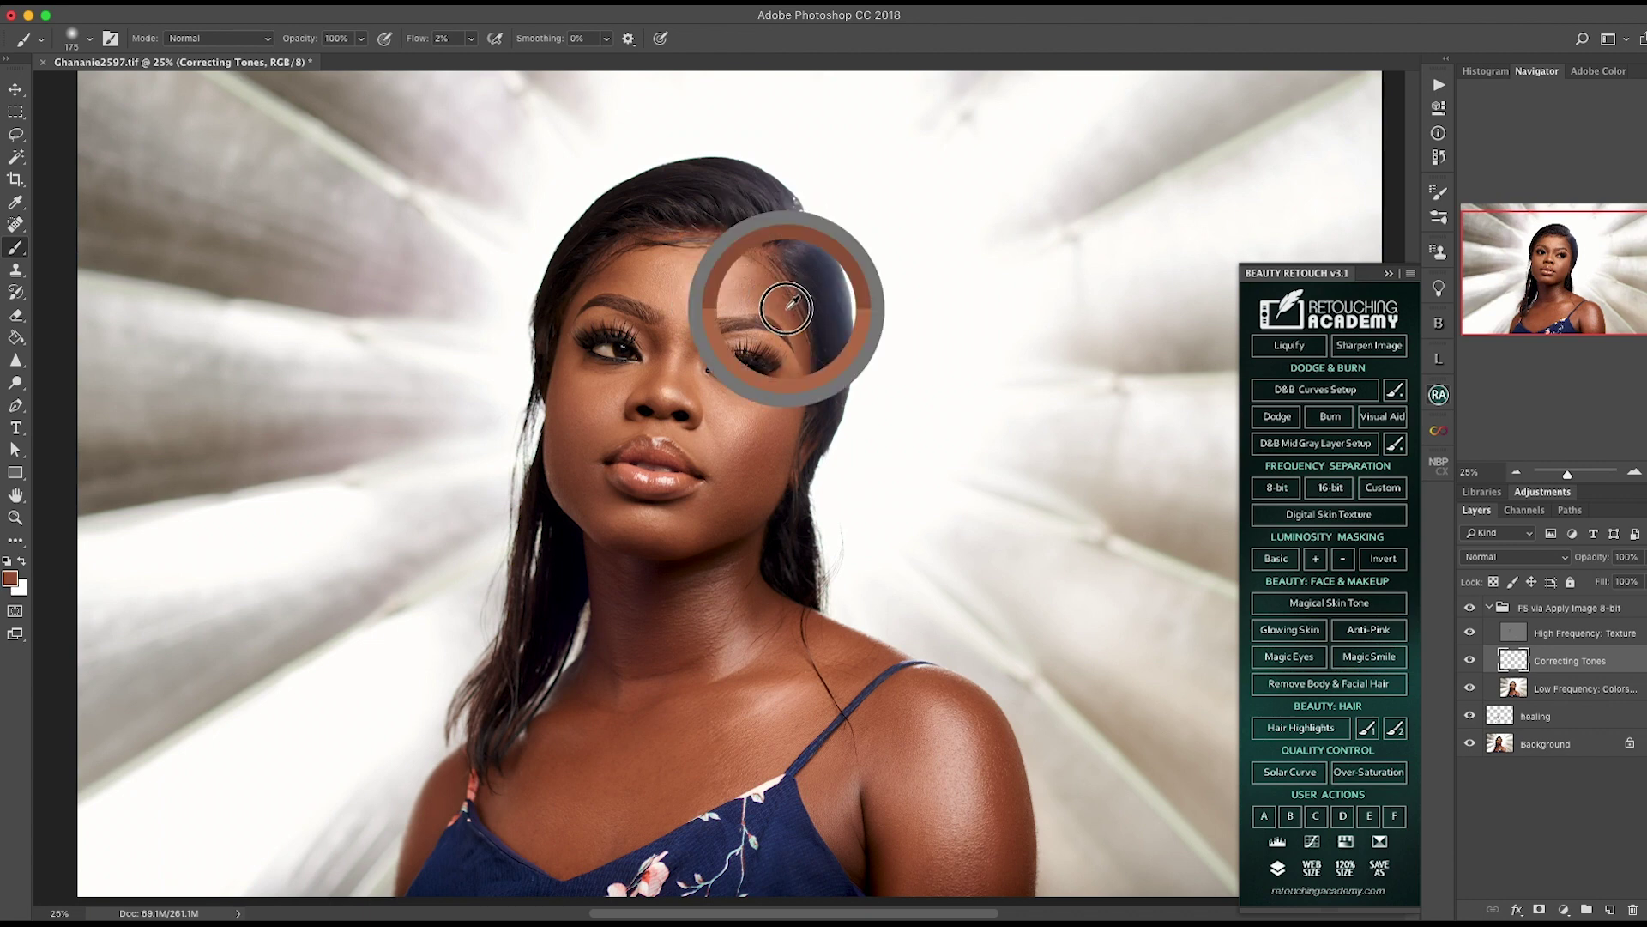
{"action": "left_click", "coordinate": [758, 272], "text": "alt"}
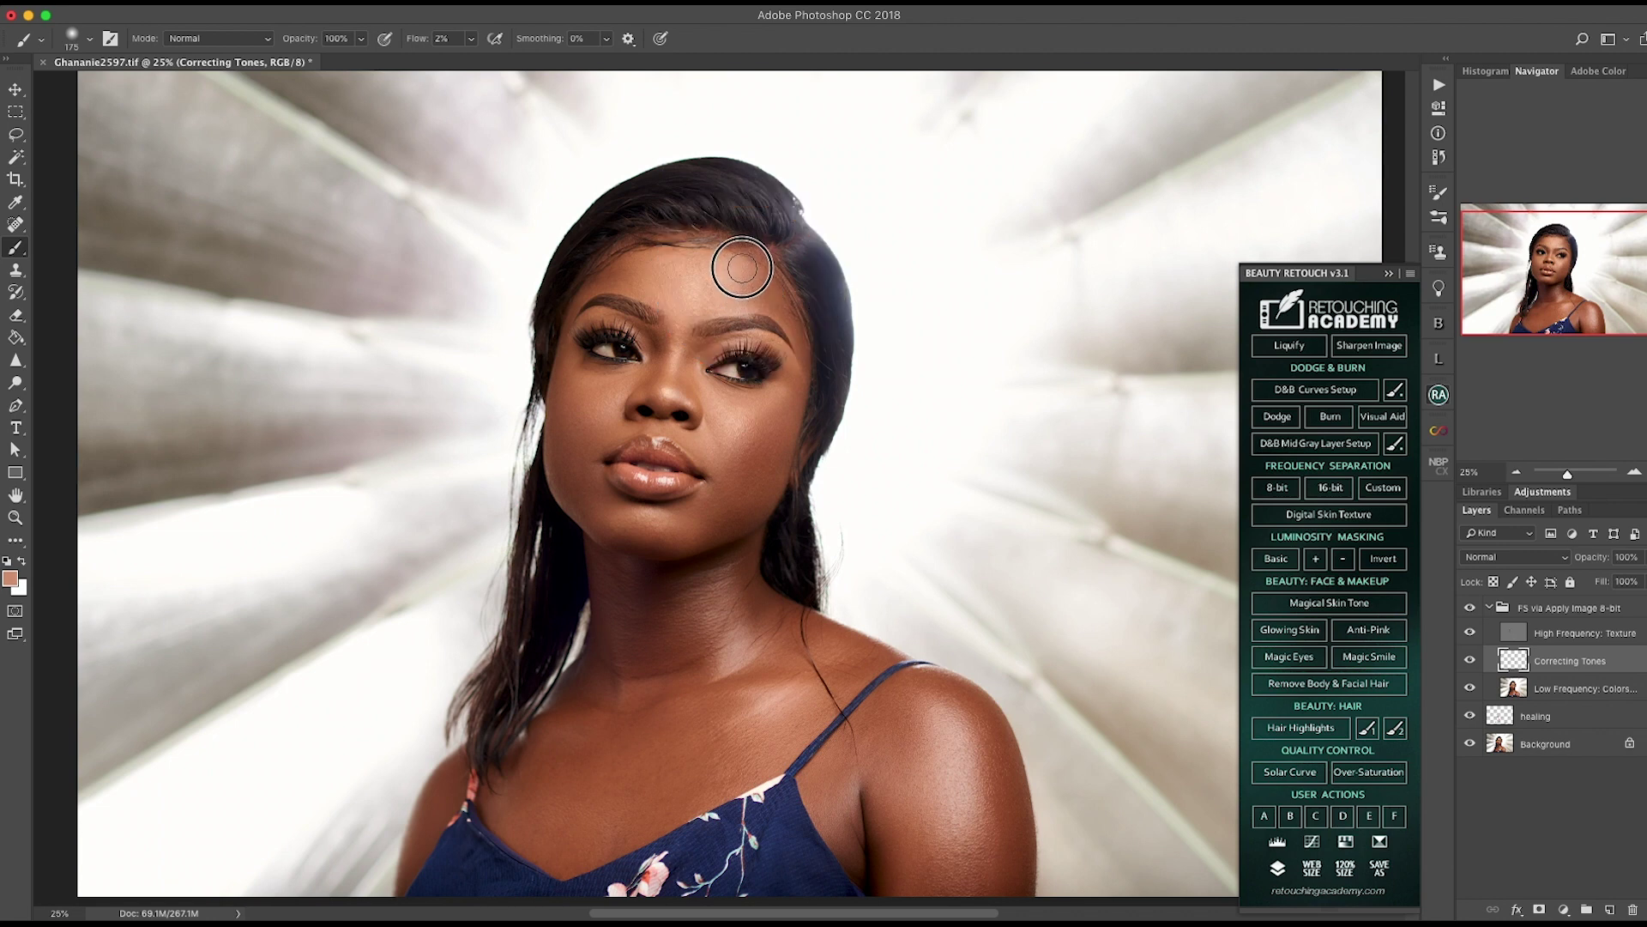
{"action": "left_click", "coordinate": [737, 276], "text": "alt"}
{"action": "left_click", "coordinate": [742, 284], "text": "alt"}
Step: Sample the lighter forehead tones and brush them across the center and right side of the forehead
{"action": "left_click", "coordinate": [725, 294], "text": "alt"}
{"action": "left_click", "coordinate": [699, 295], "text": "alt"}
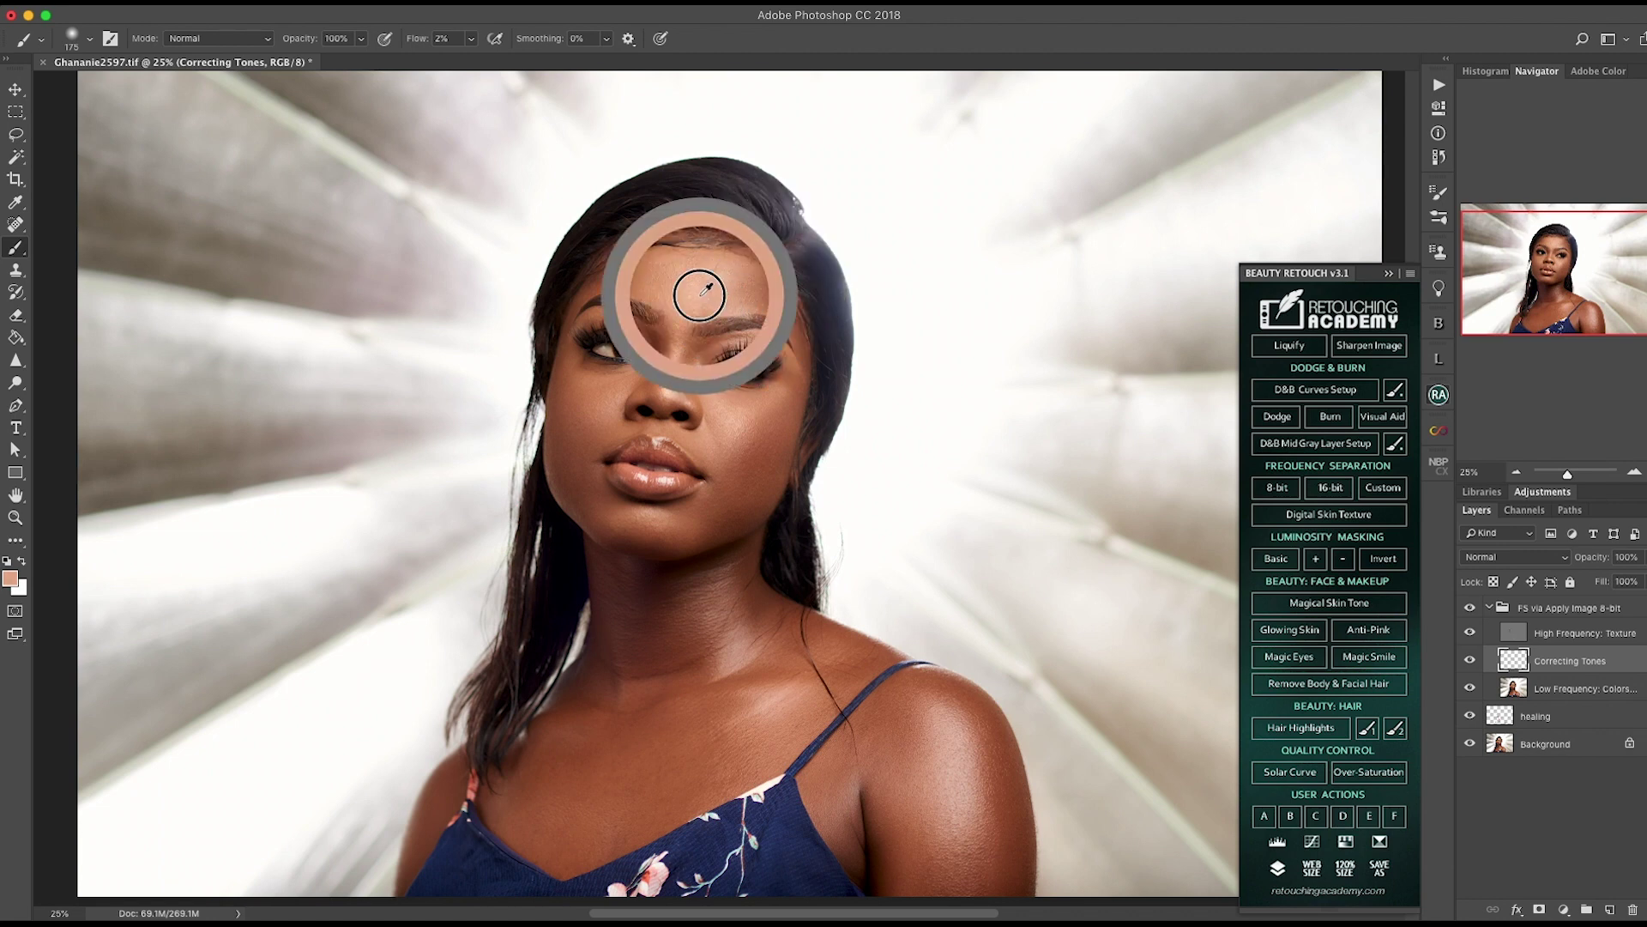
{"action": "left_click", "coordinate": [683, 297], "text": "alt"}
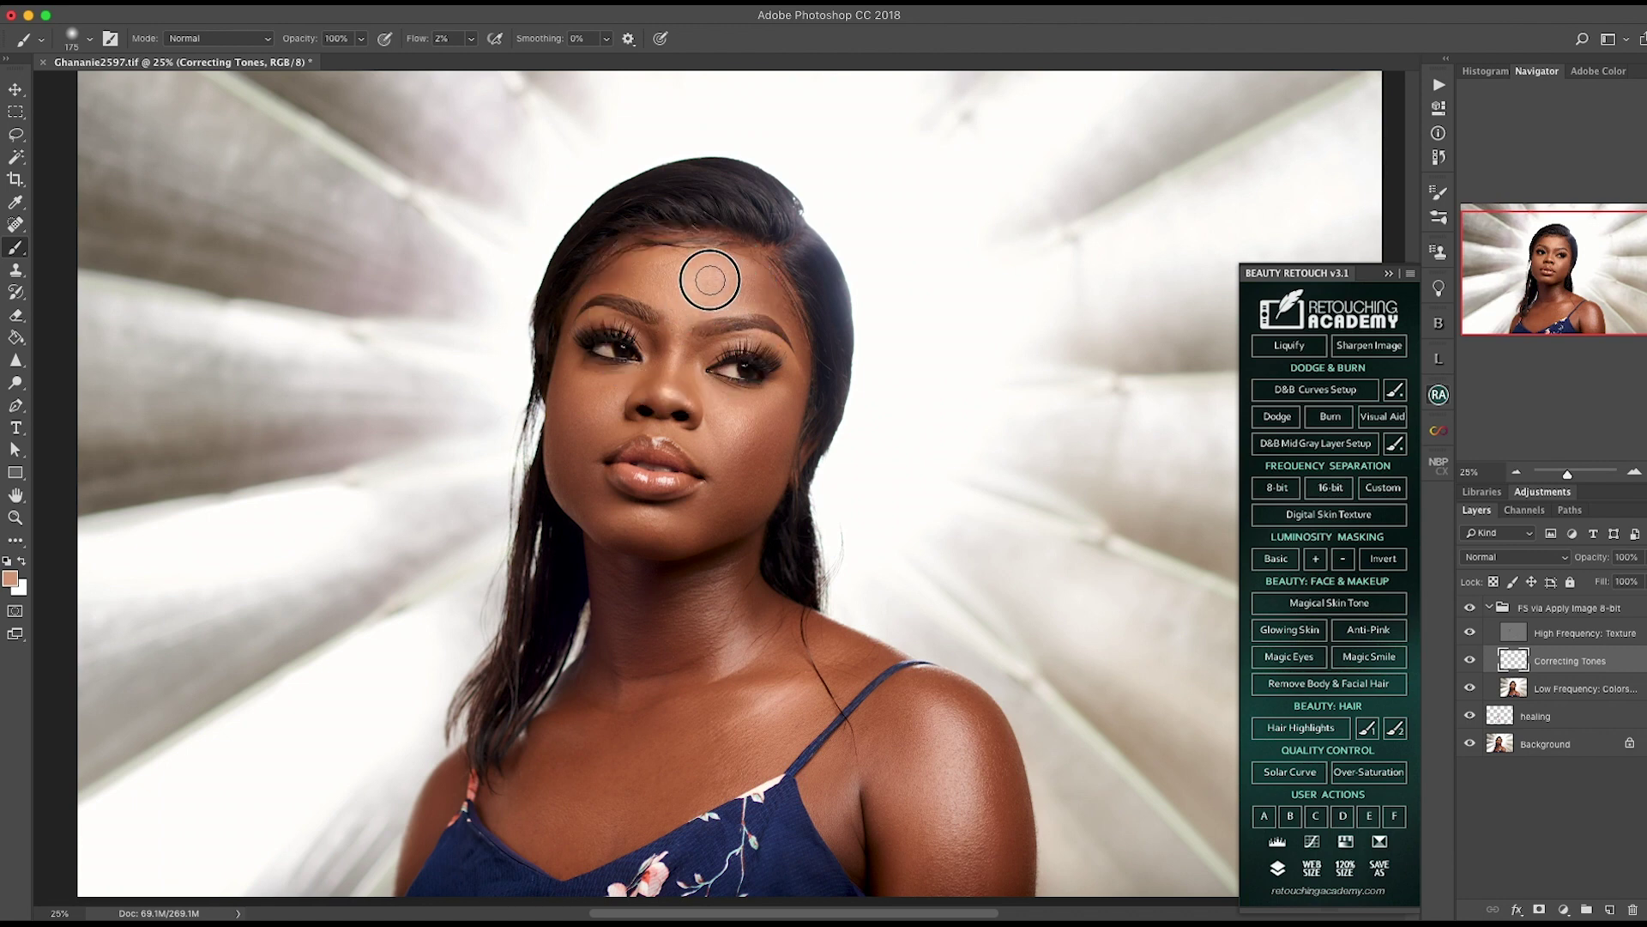
{"action": "left_click_drag", "start_coordinate": [655, 291], "coordinate": [631, 297]}
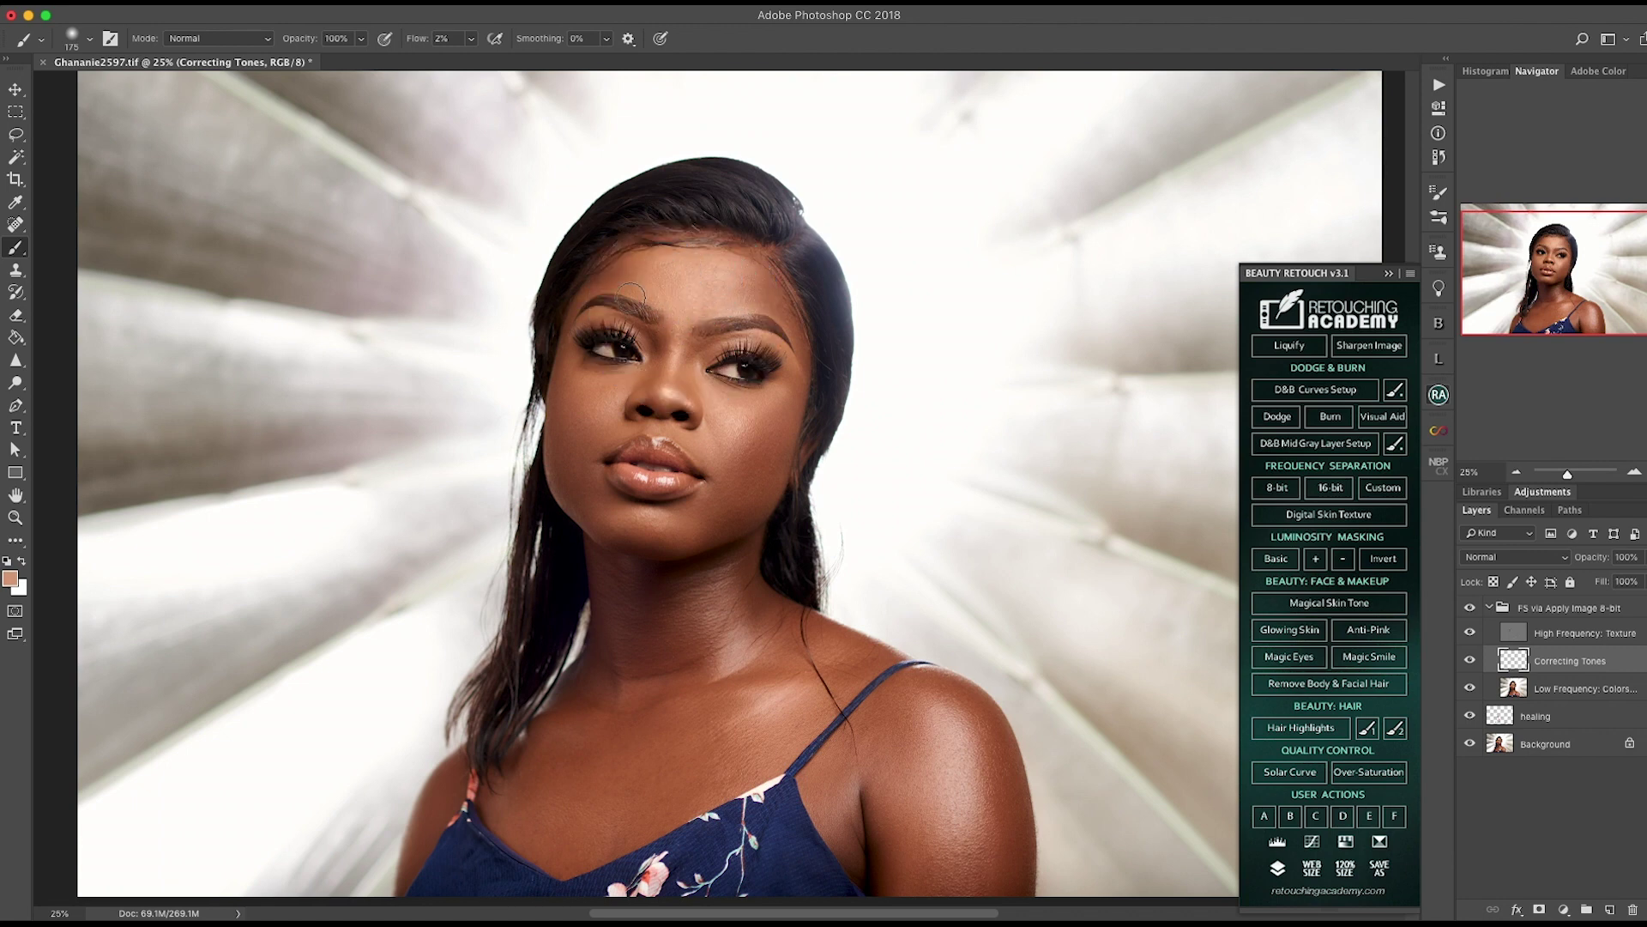
{"action": "left_click", "coordinate": [714, 289], "text": "alt"}
{"action": "left_click", "coordinate": [713, 298], "text": "alt"}
{"action": "left_click", "coordinate": [747, 258], "text": "alt"}
Step: Compare the face before and after the forehead work by toggling the Correcting Tones layer's visibility
{"action": "left_click", "coordinate": [1470, 661]}
{"action": "left_click", "coordinate": [1472, 664]}
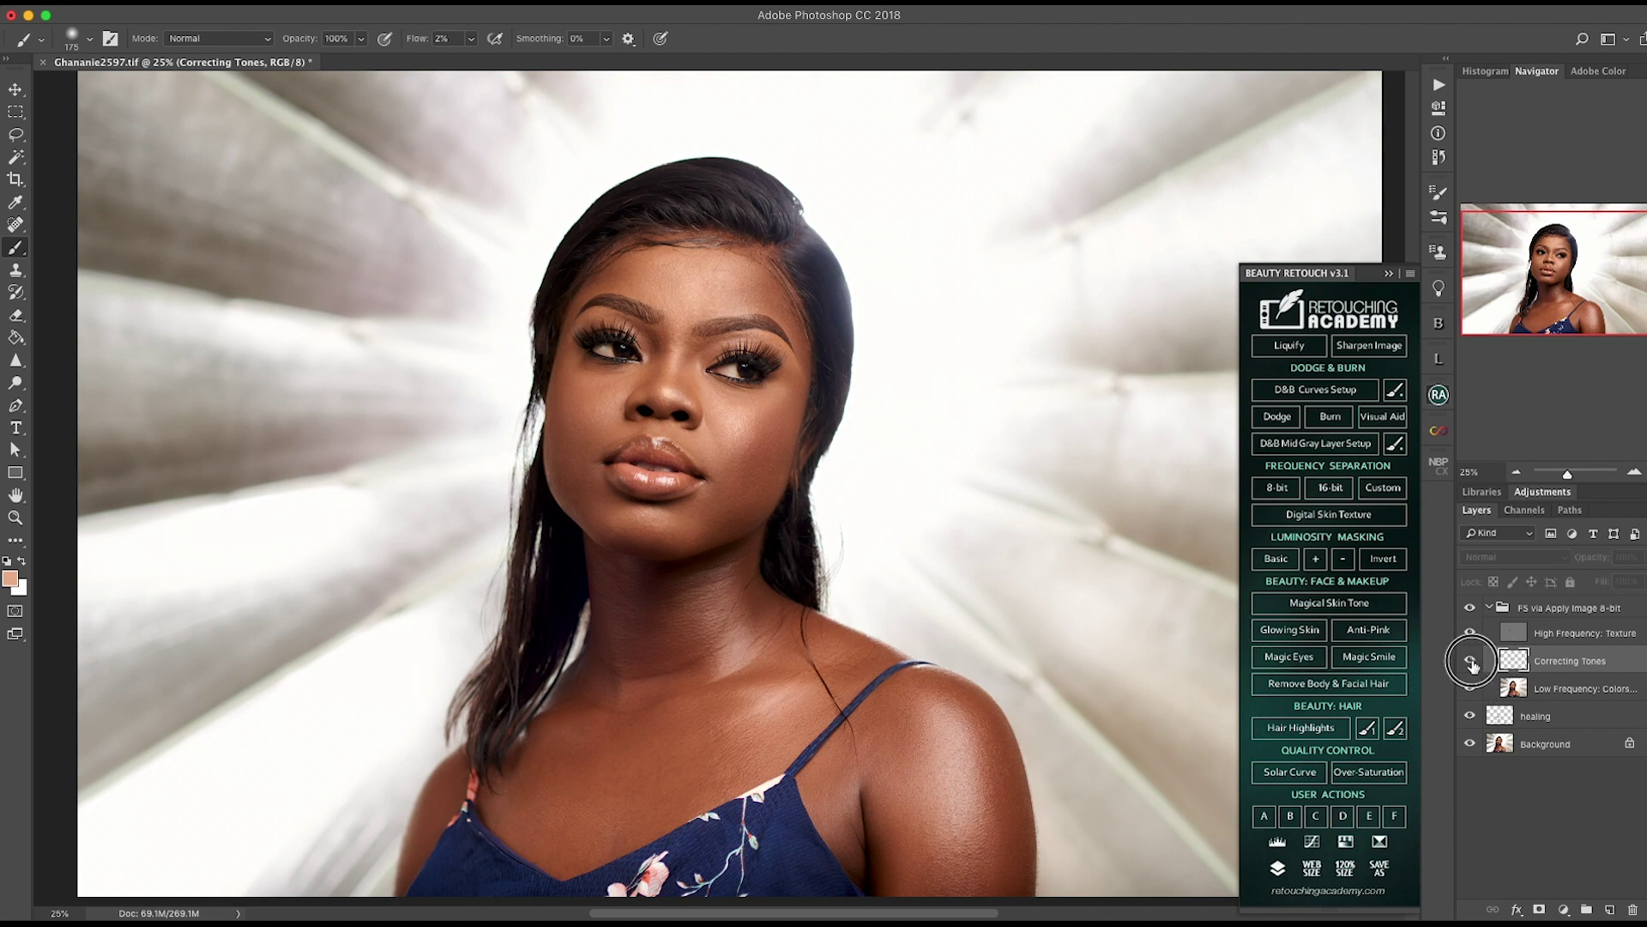
{"action": "left_click", "coordinate": [1469, 668]}
{"action": "left_click", "coordinate": [1470, 663]}
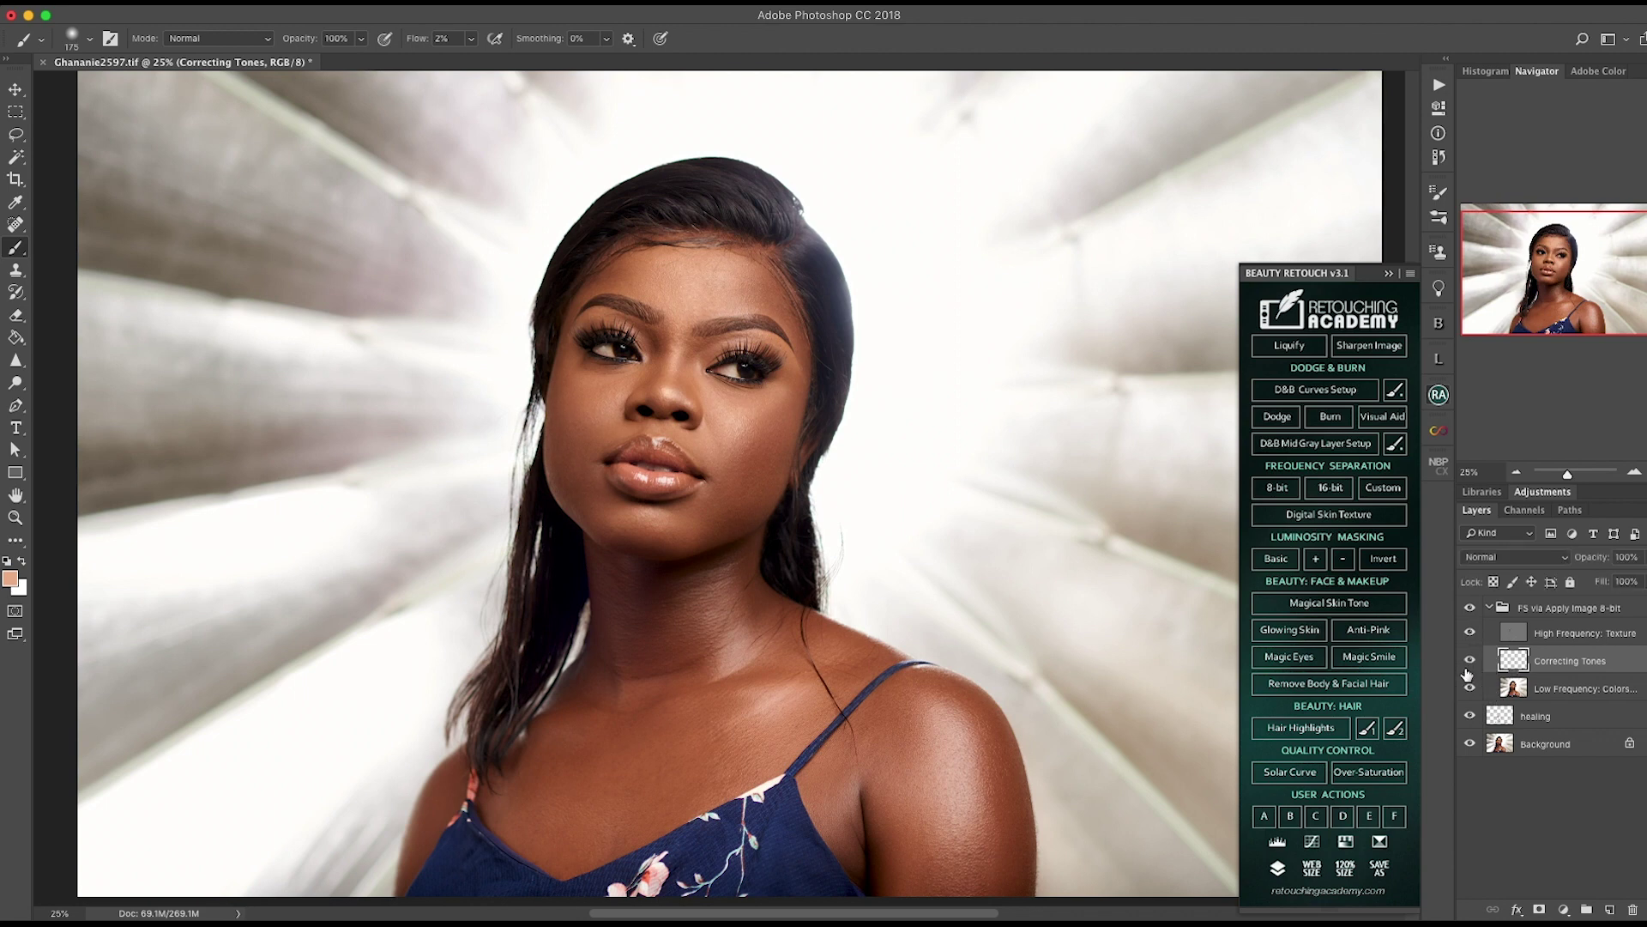
Step: Save the document, and brush sampled skin tones across the chin toward her right jaw
{"action": "left_click_drag", "start_coordinate": [703, 502], "coordinate": [704, 403]}
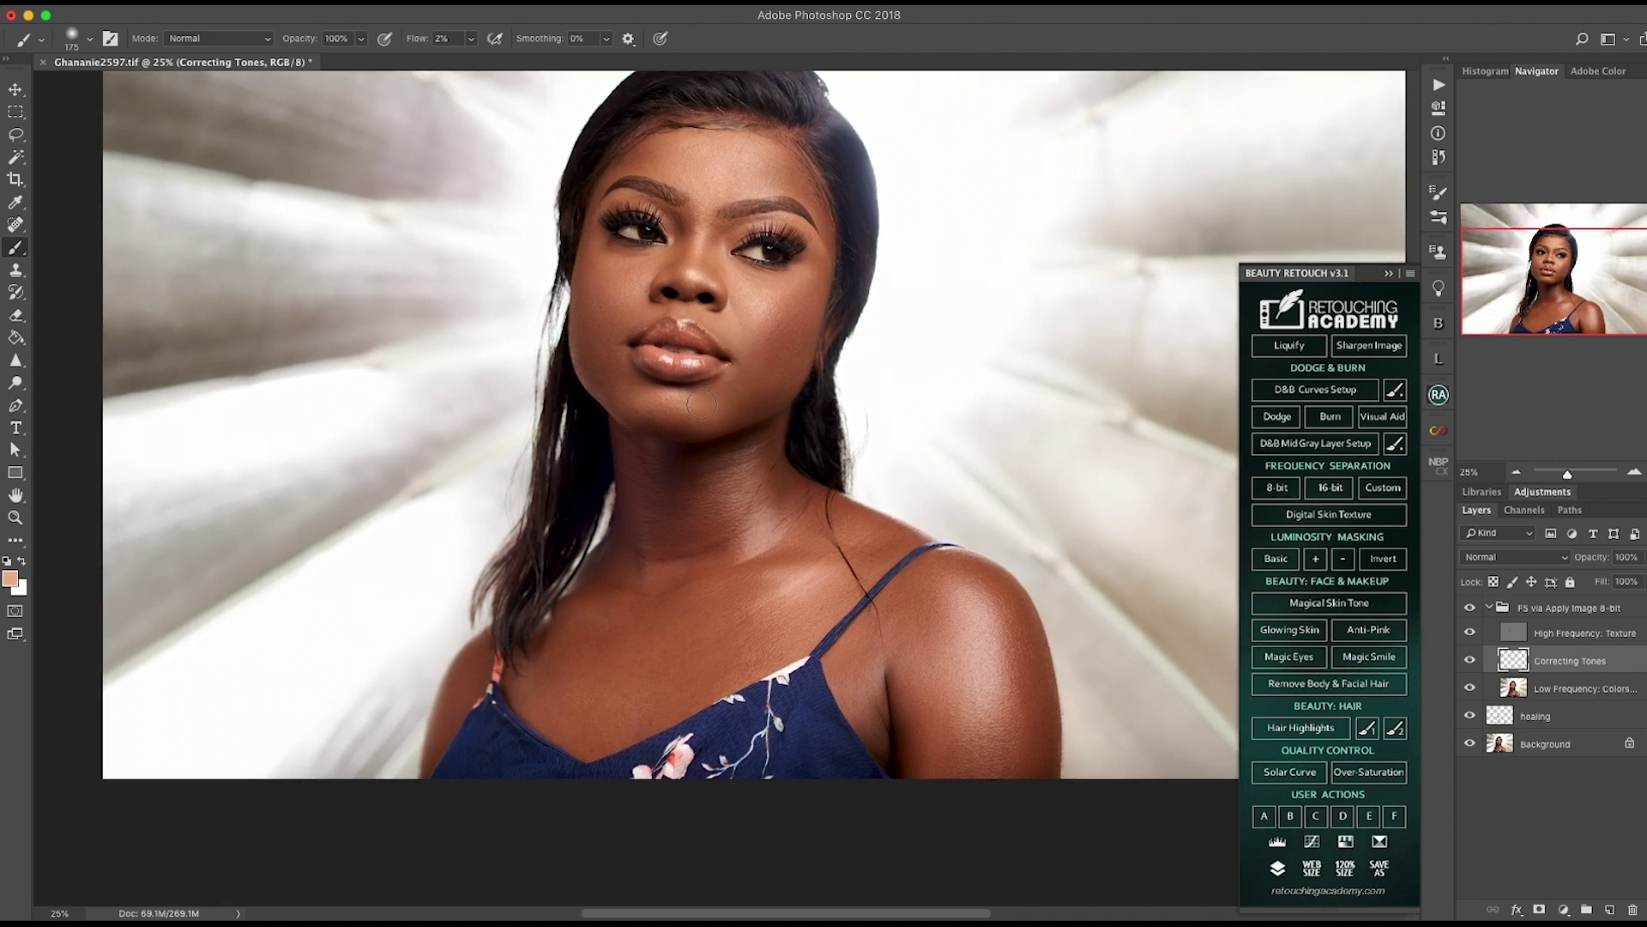
{"action": "key", "text": "super+s"}
{"action": "scroll", "coordinate": [715, 403], "scroll_direction": "down", "scroll_amount": 3}
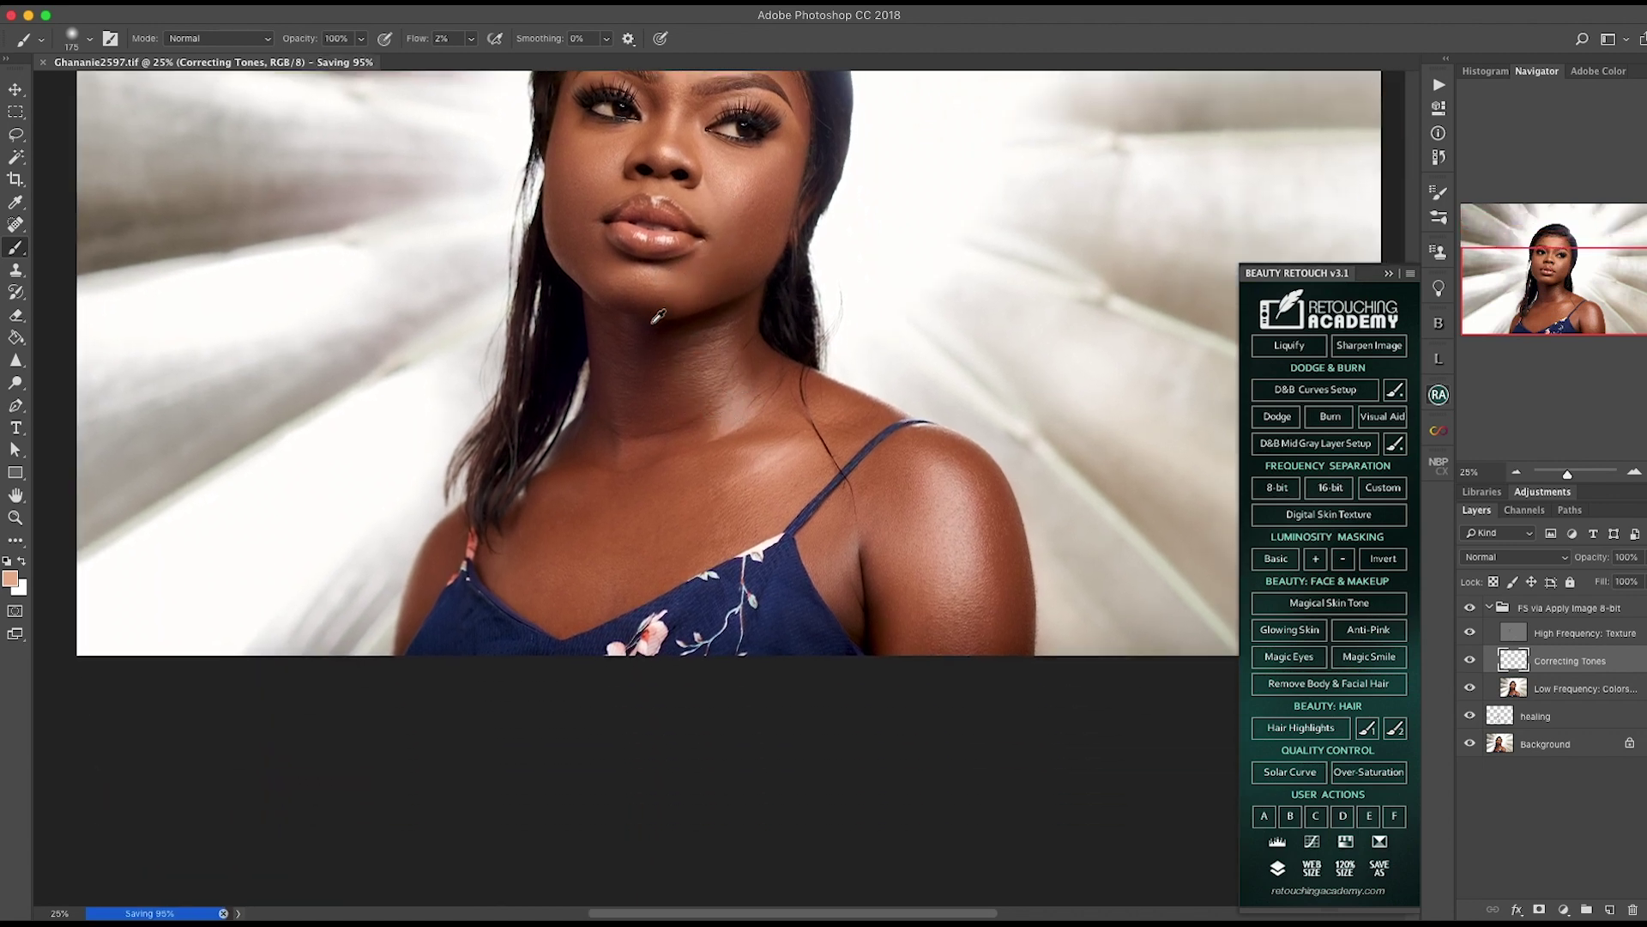
{"action": "left_click", "coordinate": [687, 289], "text": "alt"}
{"action": "left_click", "coordinate": [665, 279], "text": "alt"}
{"action": "mouse_move", "coordinate": [680, 286]}
{"action": "left_mouse_down"}
{"action": "mouse_move", "coordinate": [616, 282]}
{"action": "mouse_move", "coordinate": [710, 287]}
{"action": "mouse_move", "coordinate": [620, 284]}
{"action": "left_mouse_up"}
{"action": "left_click", "coordinate": [601, 271], "text": "alt"}
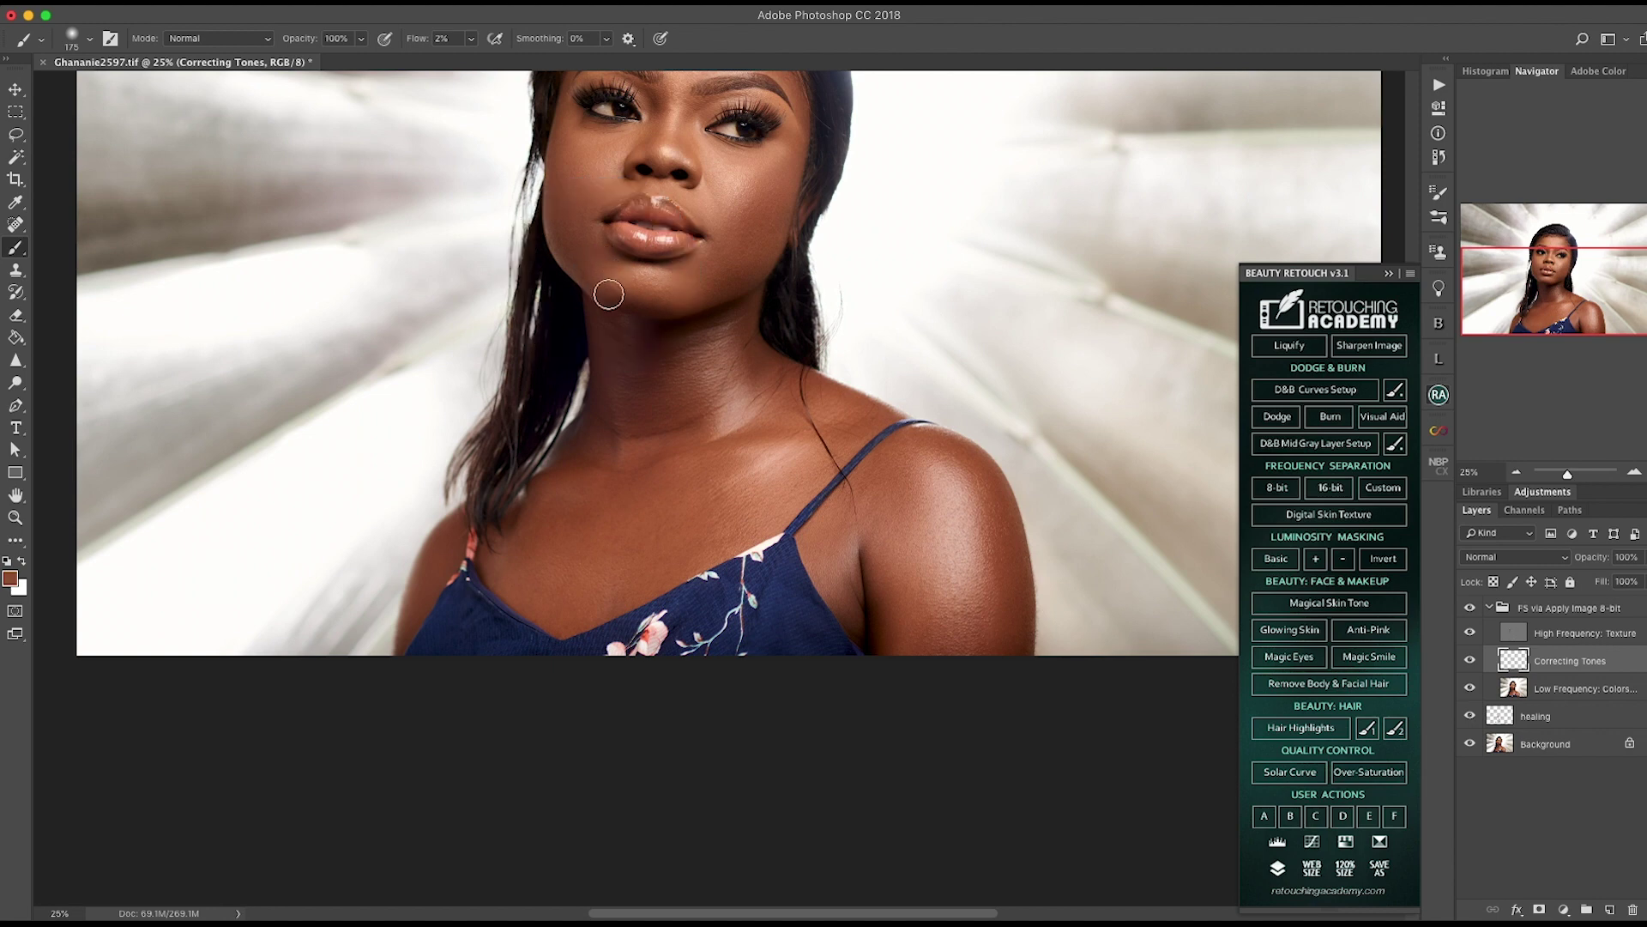
{"action": "left_click", "coordinate": [621, 290], "text": "alt"}
Step: Even out her right jawline with tones sampled from the lower right cheek, and save the document
{"action": "mouse_move", "coordinate": [600, 244]}
{"action": "left_mouse_down"}
{"action": "mouse_move", "coordinate": [615, 266]}
{"action": "mouse_move", "coordinate": [589, 270]}
{"action": "left_mouse_up"}
{"action": "left_click", "coordinate": [574, 250], "text": "alt"}
{"action": "left_click", "coordinate": [597, 245], "text": "alt"}
{"action": "scroll", "coordinate": [719, 270], "scroll_direction": "down", "scroll_amount": 2}
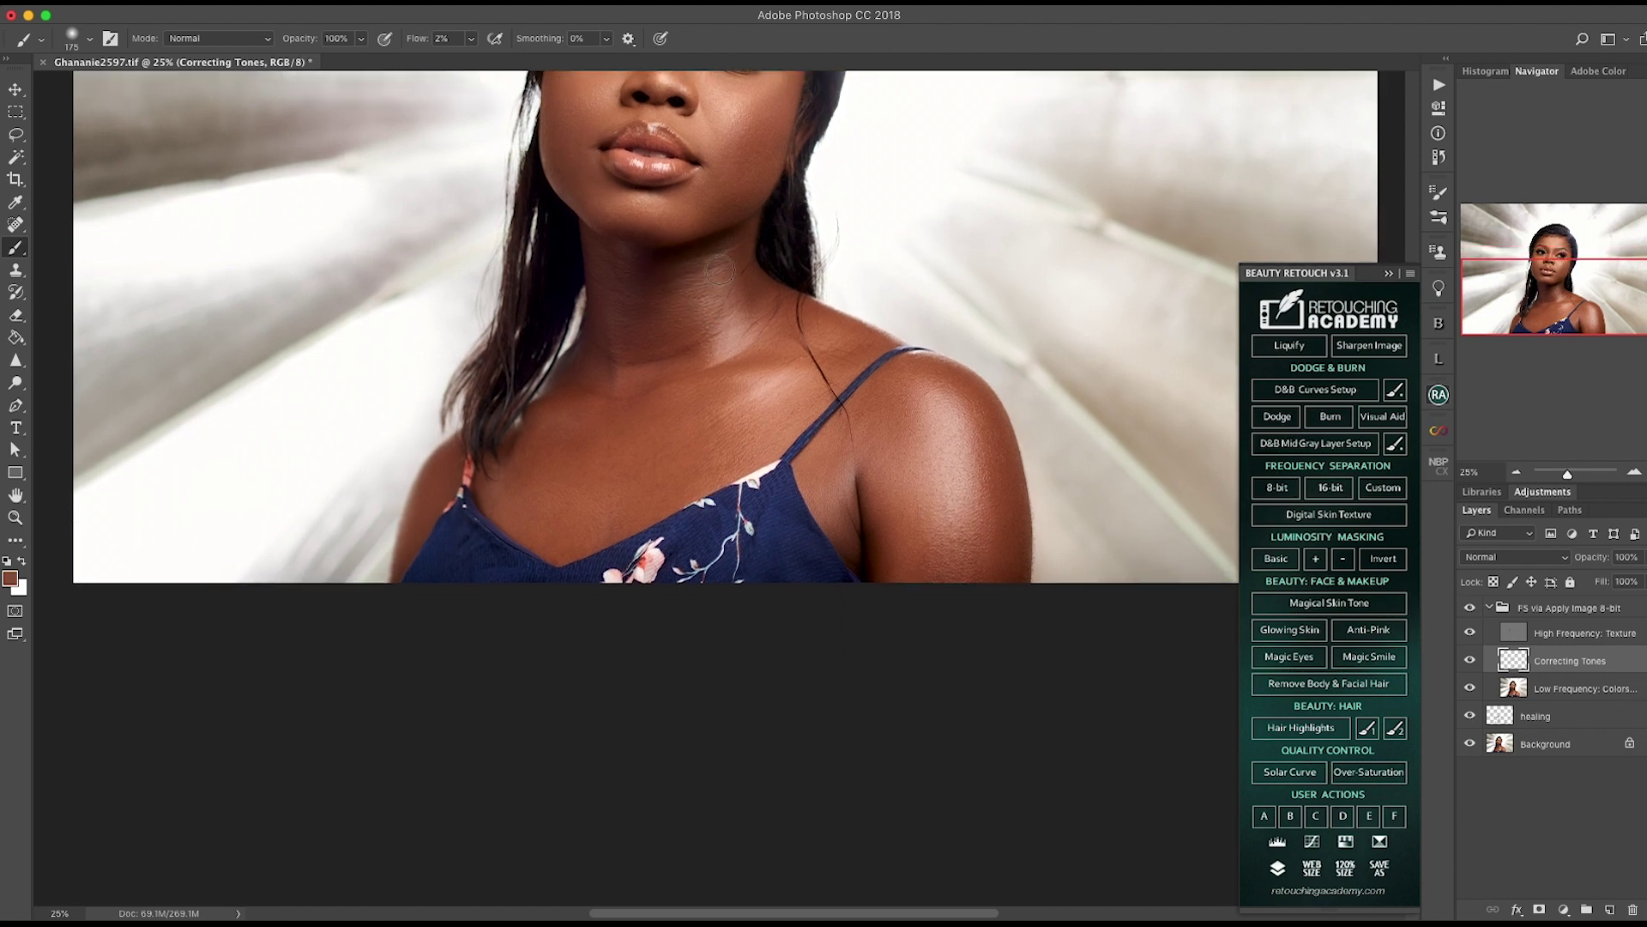
{"action": "scroll", "coordinate": [700, 346], "scroll_direction": "down", "scroll_amount": 2}
{"action": "key", "text": "super+s"}
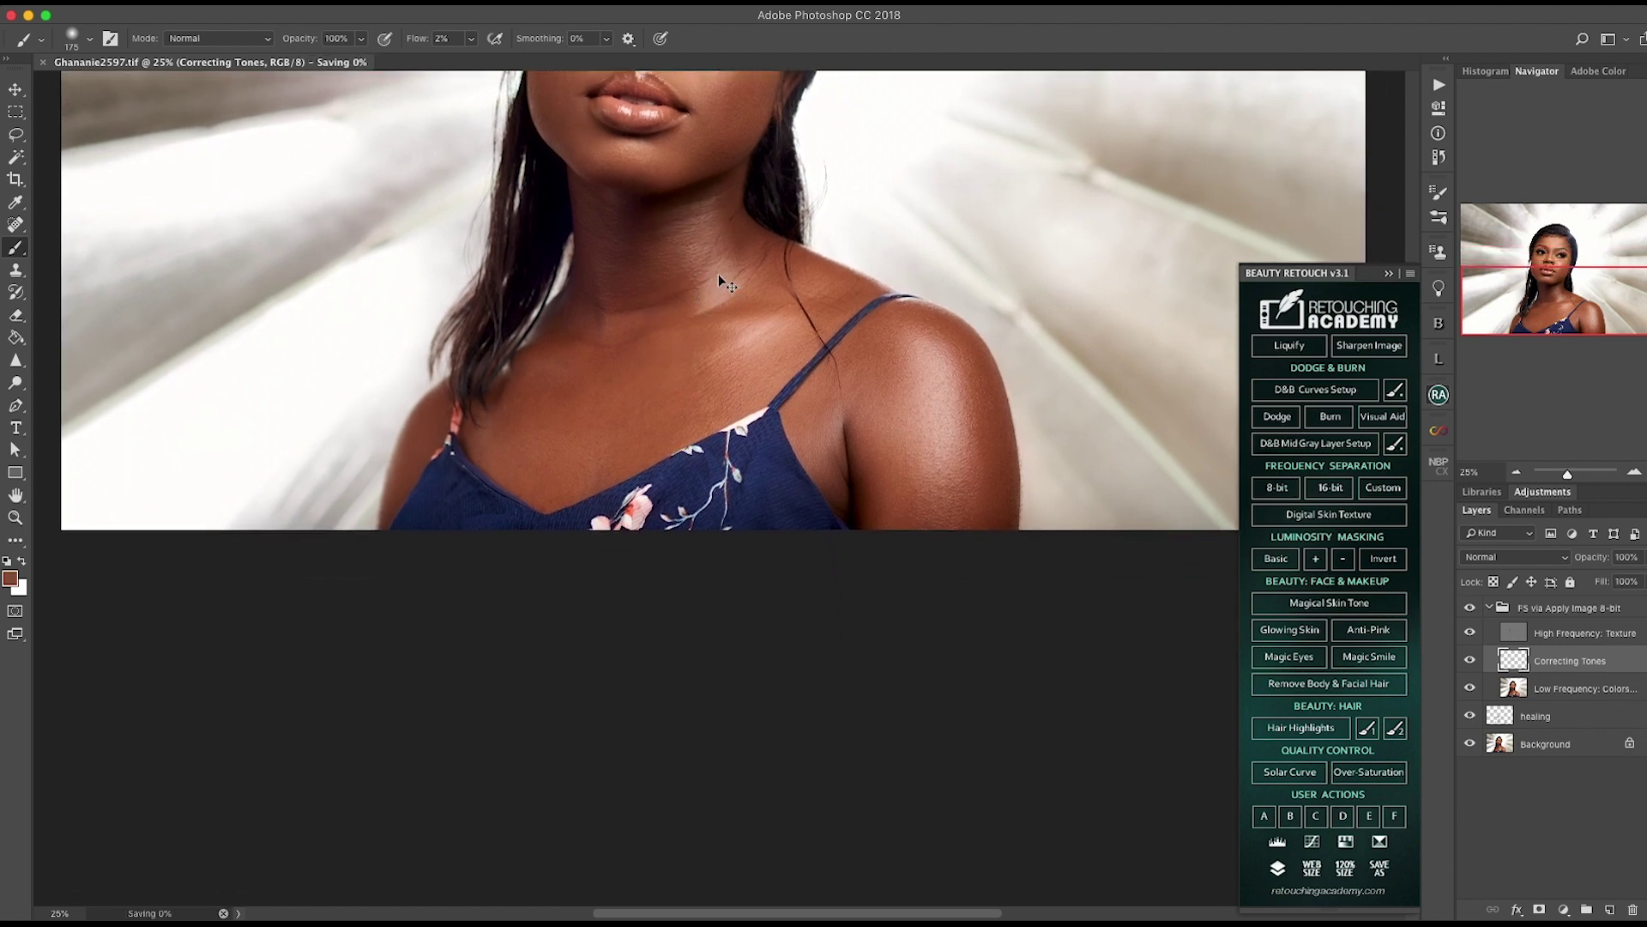
Step: Sample the tone on her left shoulder, enlarge the brush to 300, and brush along the outer arm and across the shoulder
{"action": "scroll", "coordinate": [692, 353], "scroll_direction": "down", "scroll_amount": 1}
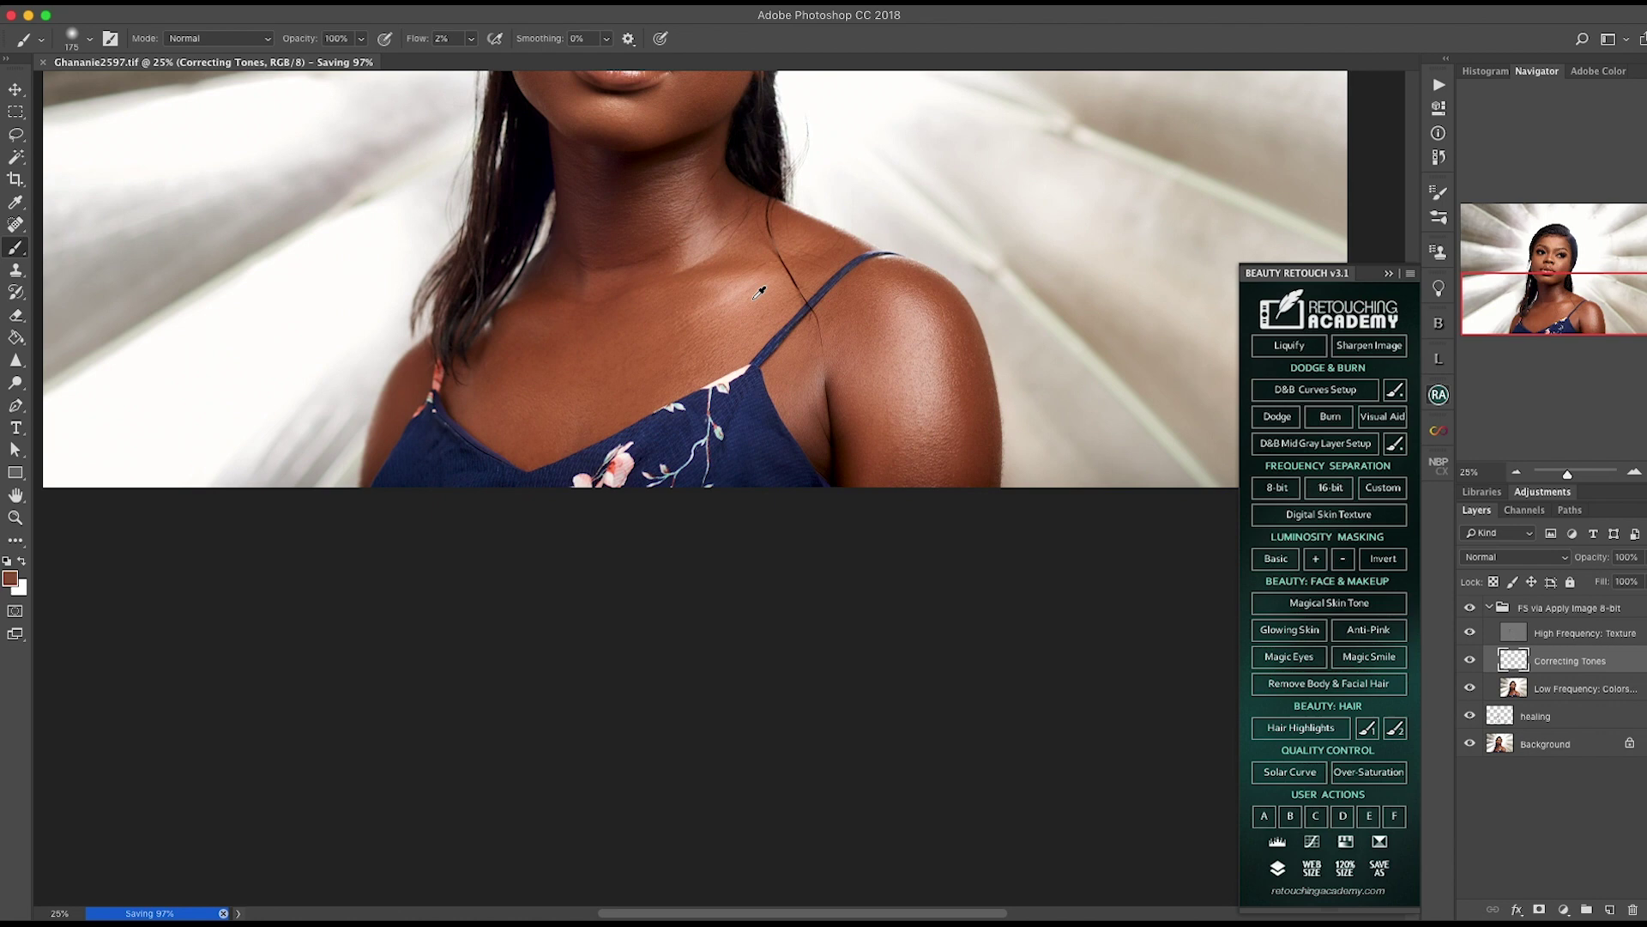
{"action": "left_click", "coordinate": [950, 324]}
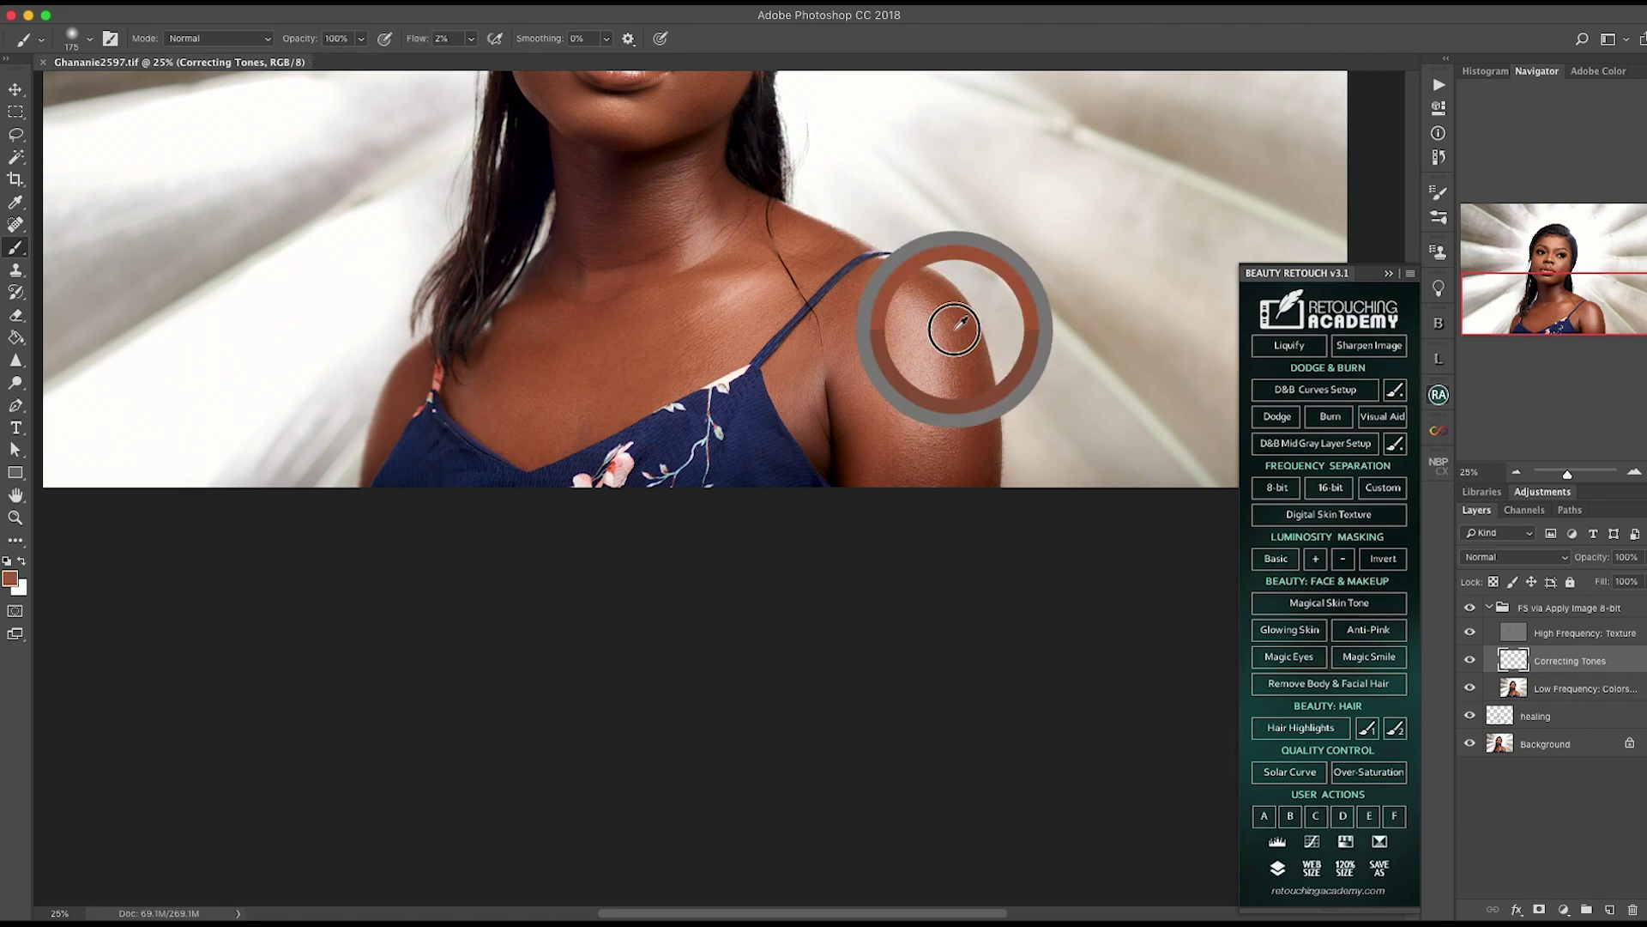
{"action": "key", "text": "bracketright"}
{"action": "key", "text": "bracketright"}
{"action": "key", "text": "bracketright"}
{"action": "left_click_drag", "start_coordinate": [960, 336], "coordinate": [973, 454]}
{"action": "mouse_move", "coordinate": [972, 420]}
{"action": "left_mouse_down"}
{"action": "mouse_move", "coordinate": [943, 302]}
{"action": "mouse_move", "coordinate": [885, 288]}
{"action": "left_mouse_up"}
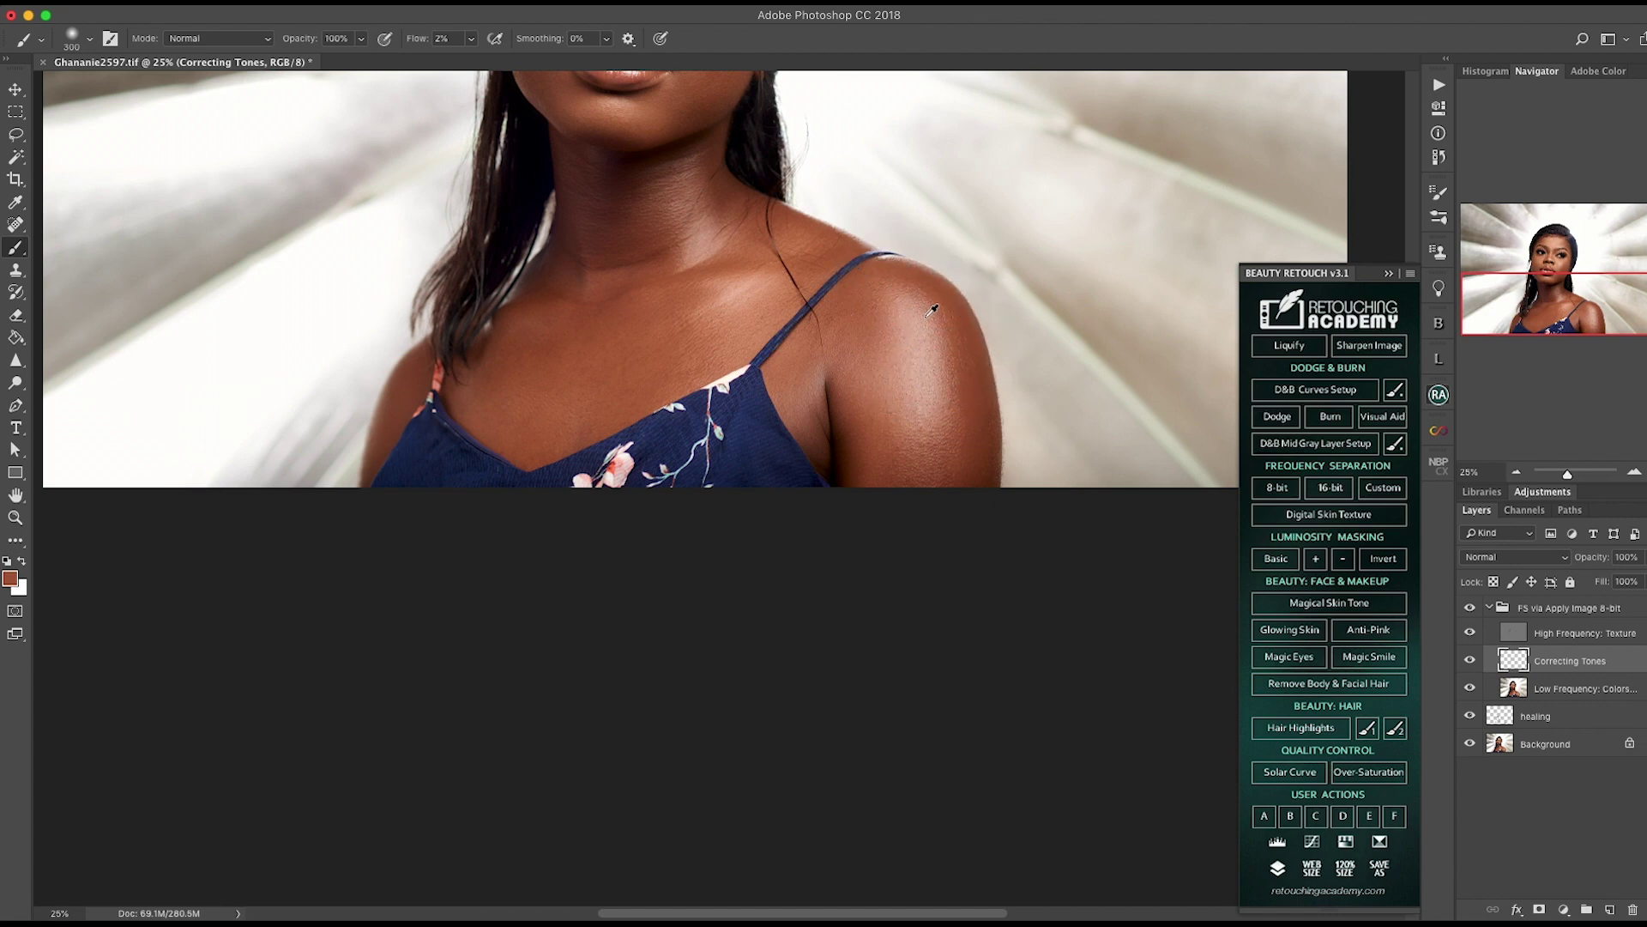
Step: Sample skin tones around her left upper arm and brush them over its inner side, highlight and lower part
{"action": "left_click", "coordinate": [873, 296], "text": "alt"}
{"action": "left_click", "coordinate": [848, 326]}
{"action": "left_click", "coordinate": [852, 425], "text": "alt"}
{"action": "left_click", "coordinate": [884, 429], "text": "alt"}
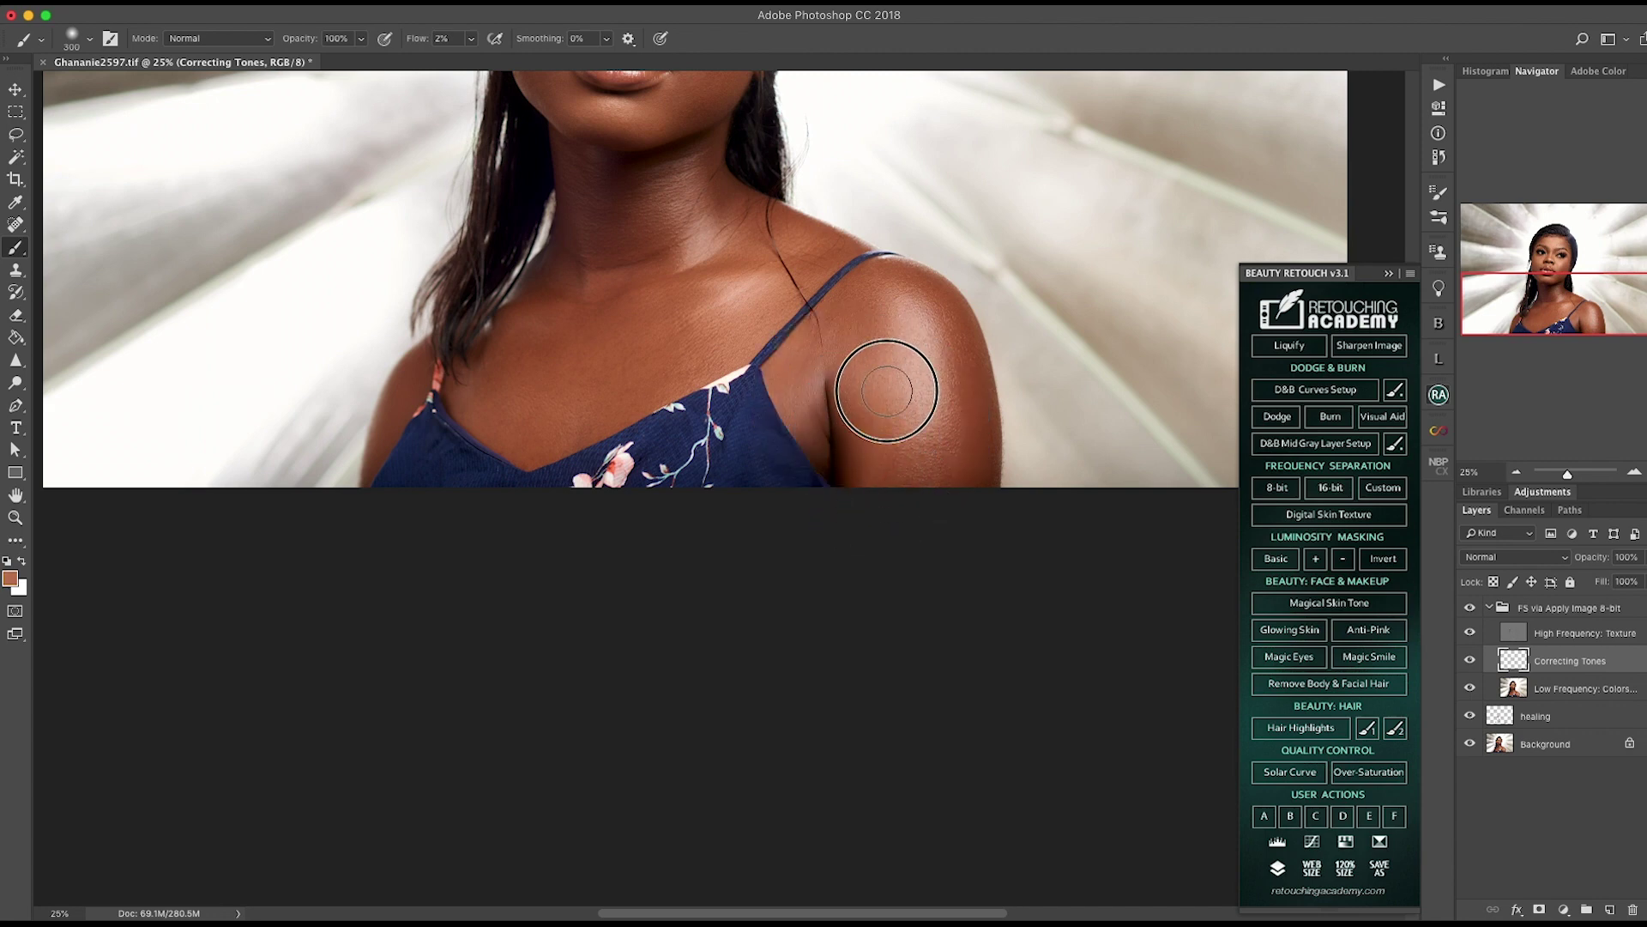
{"action": "left_click", "coordinate": [949, 379], "text": "alt"}
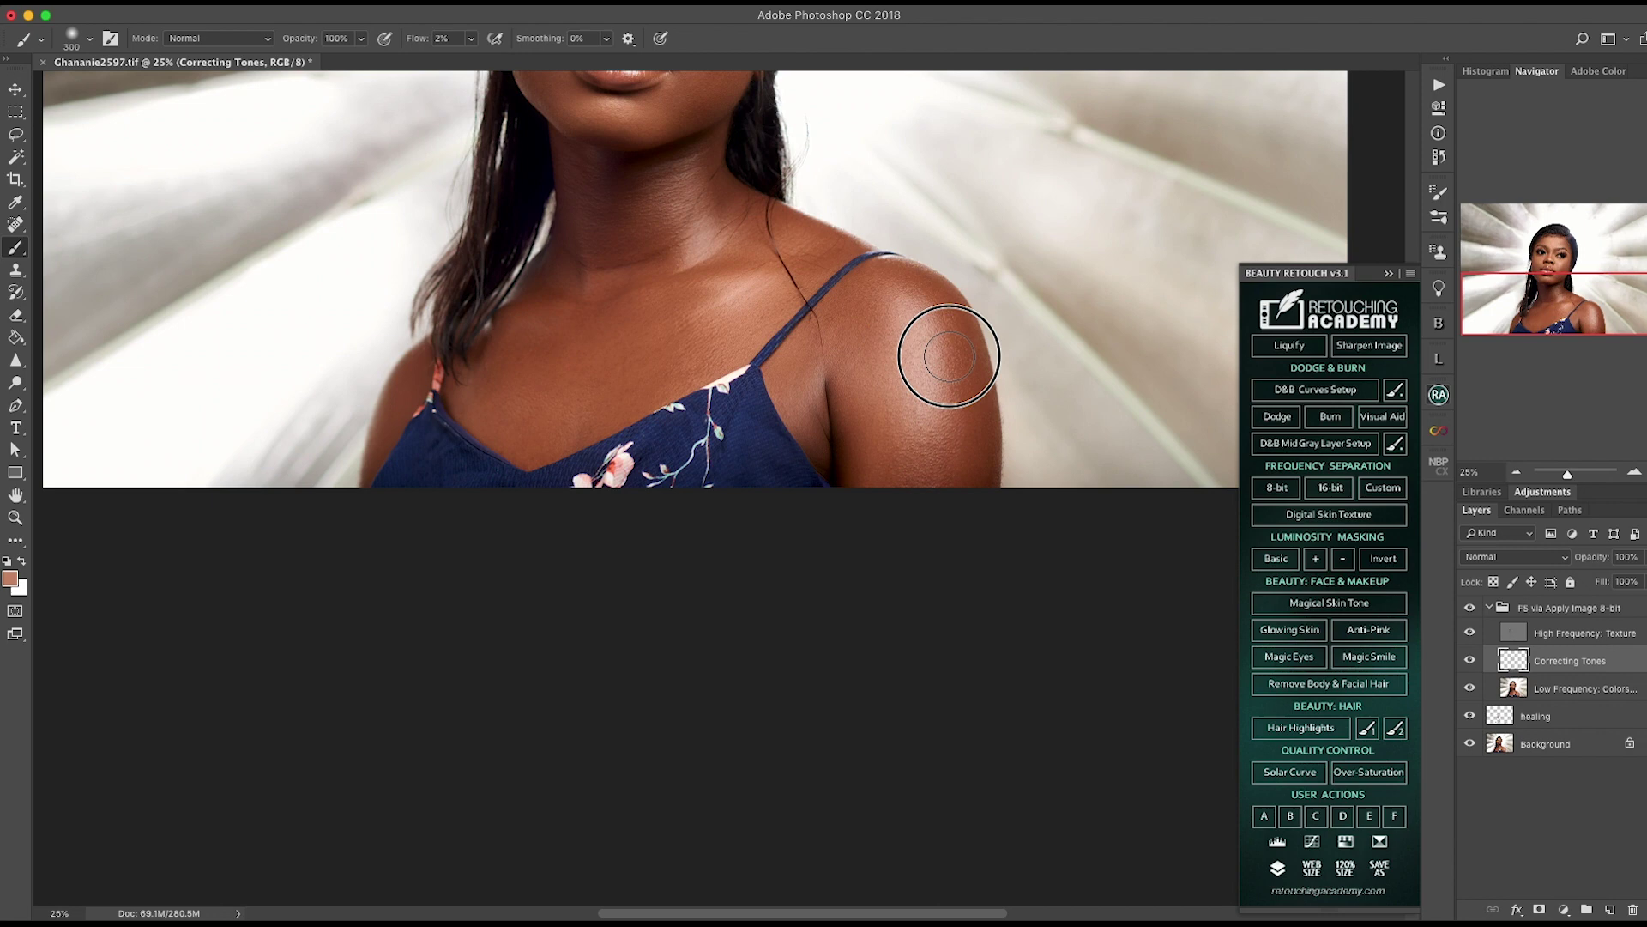
{"action": "left_click", "coordinate": [903, 404], "text": "alt"}
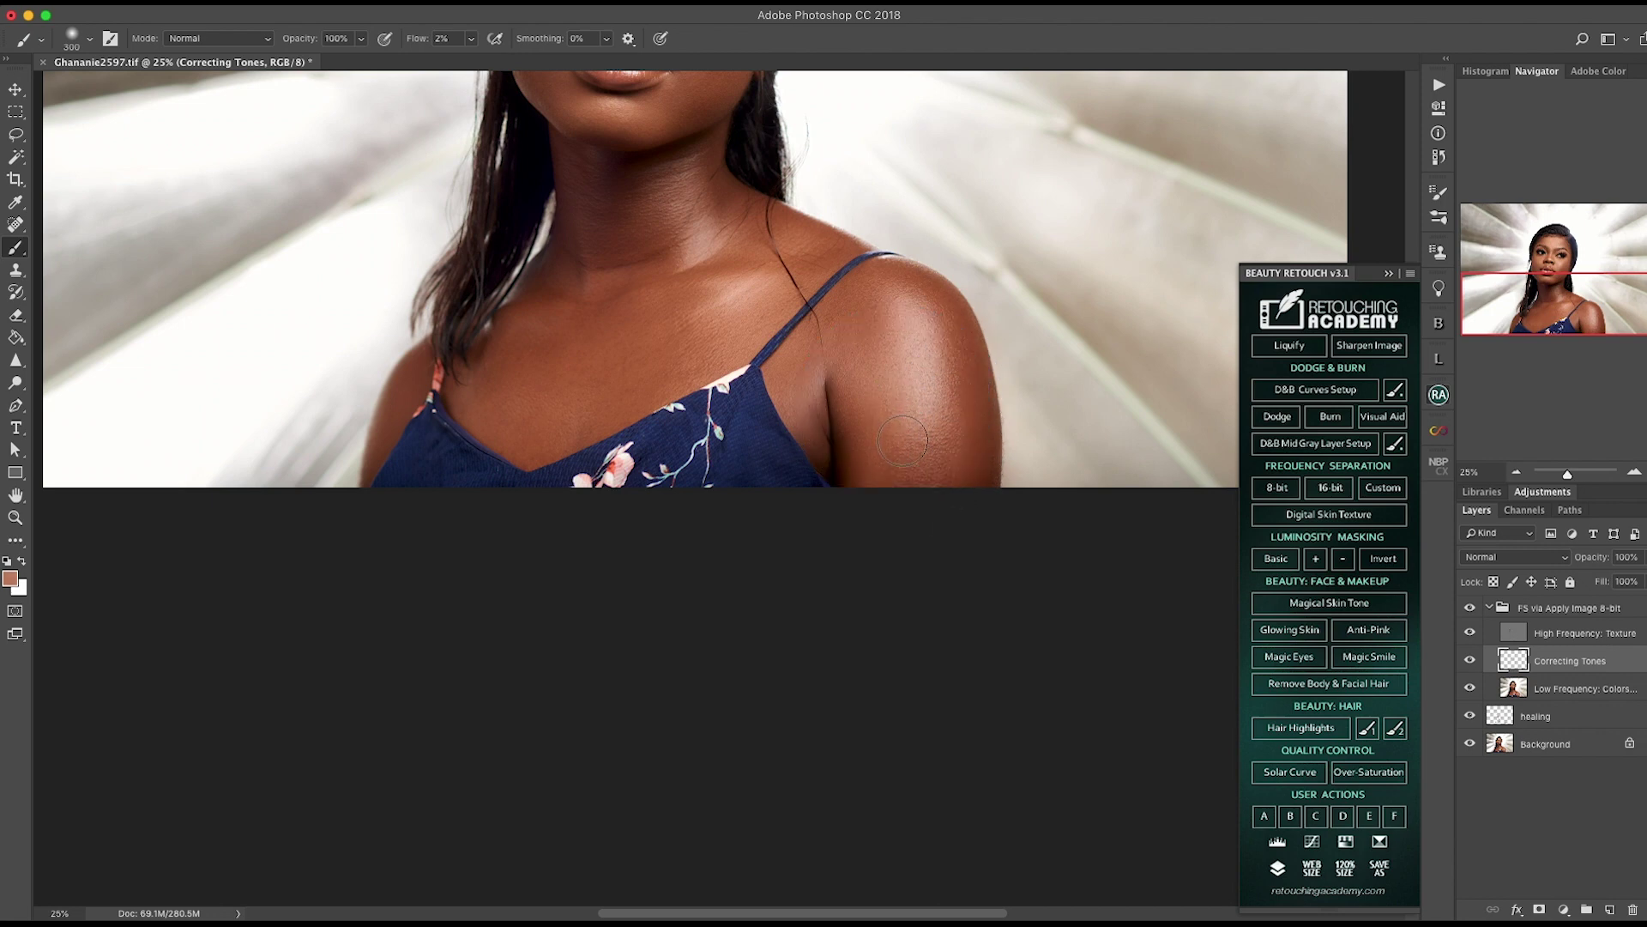
{"action": "mouse_move", "coordinate": [915, 391]}
{"action": "left_mouse_down"}
{"action": "mouse_move", "coordinate": [930, 393]}
{"action": "mouse_move", "coordinate": [909, 308]}
{"action": "mouse_move", "coordinate": [939, 455]}
{"action": "left_mouse_up"}
Step: Sample skin tones across her left upper chest and brush them down toward the middle of the dress neckline
{"action": "left_click_drag", "start_coordinate": [734, 356], "coordinate": [865, 370]}
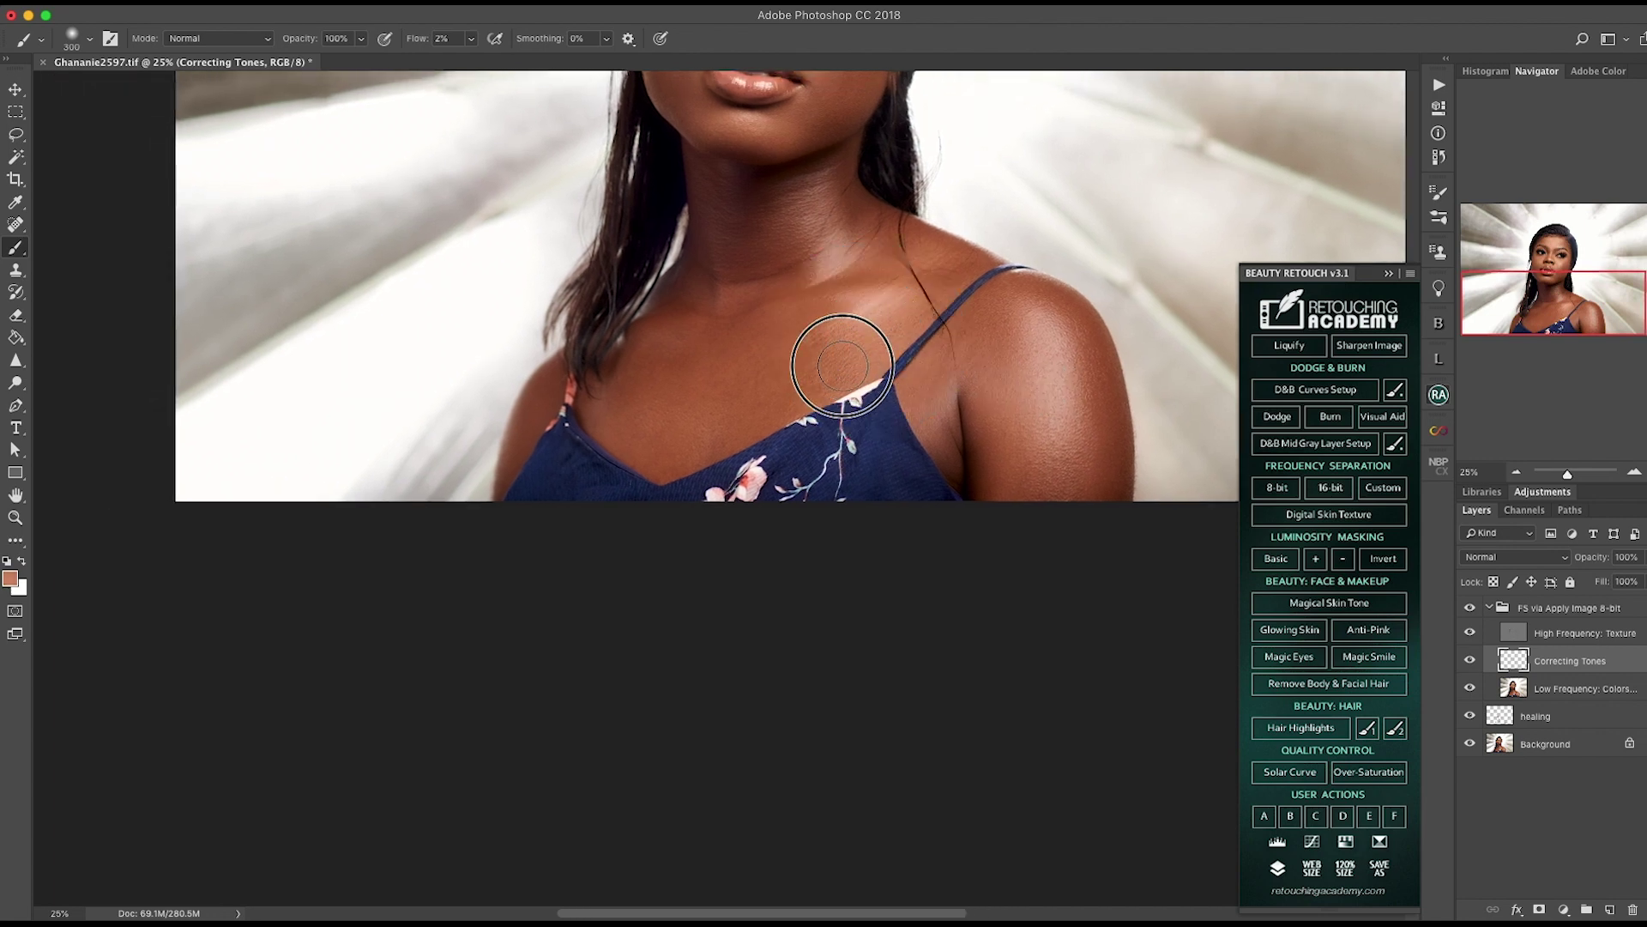
{"action": "left_click", "coordinate": [879, 339], "text": "alt"}
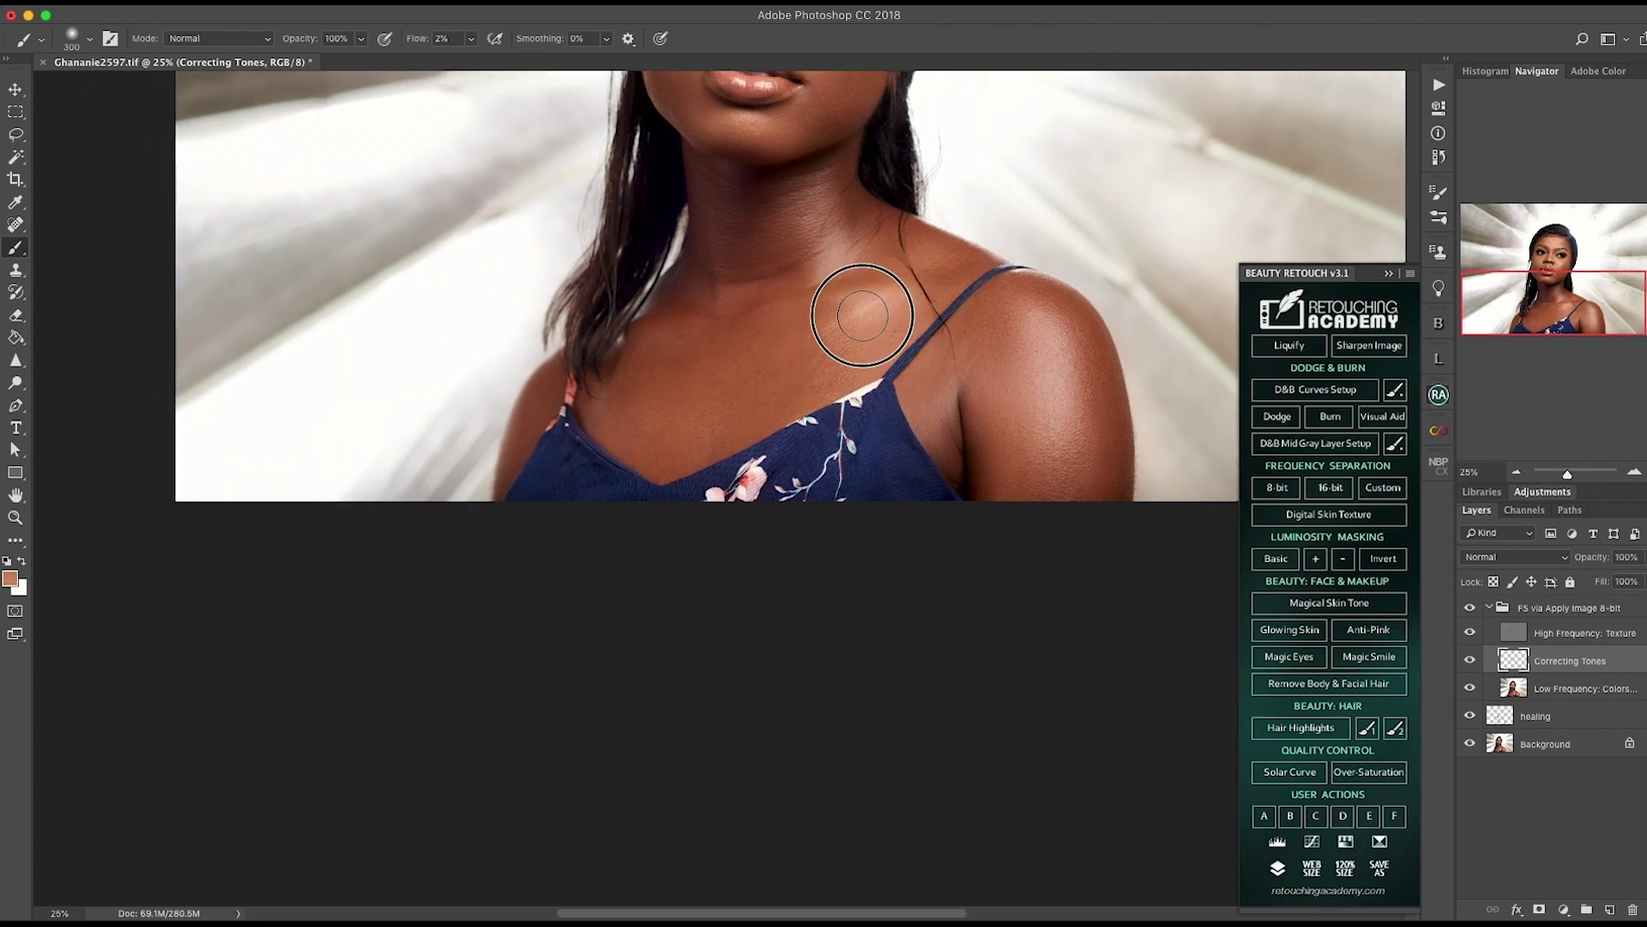
{"action": "left_click", "coordinate": [807, 356], "text": "alt"}
{"action": "mouse_move", "coordinate": [807, 348]}
{"action": "left_mouse_down"}
{"action": "mouse_move", "coordinate": [813, 402]}
{"action": "mouse_move", "coordinate": [785, 417]}
{"action": "mouse_move", "coordinate": [775, 394]}
{"action": "left_mouse_up"}
{"action": "left_click", "coordinate": [774, 360], "text": "alt"}
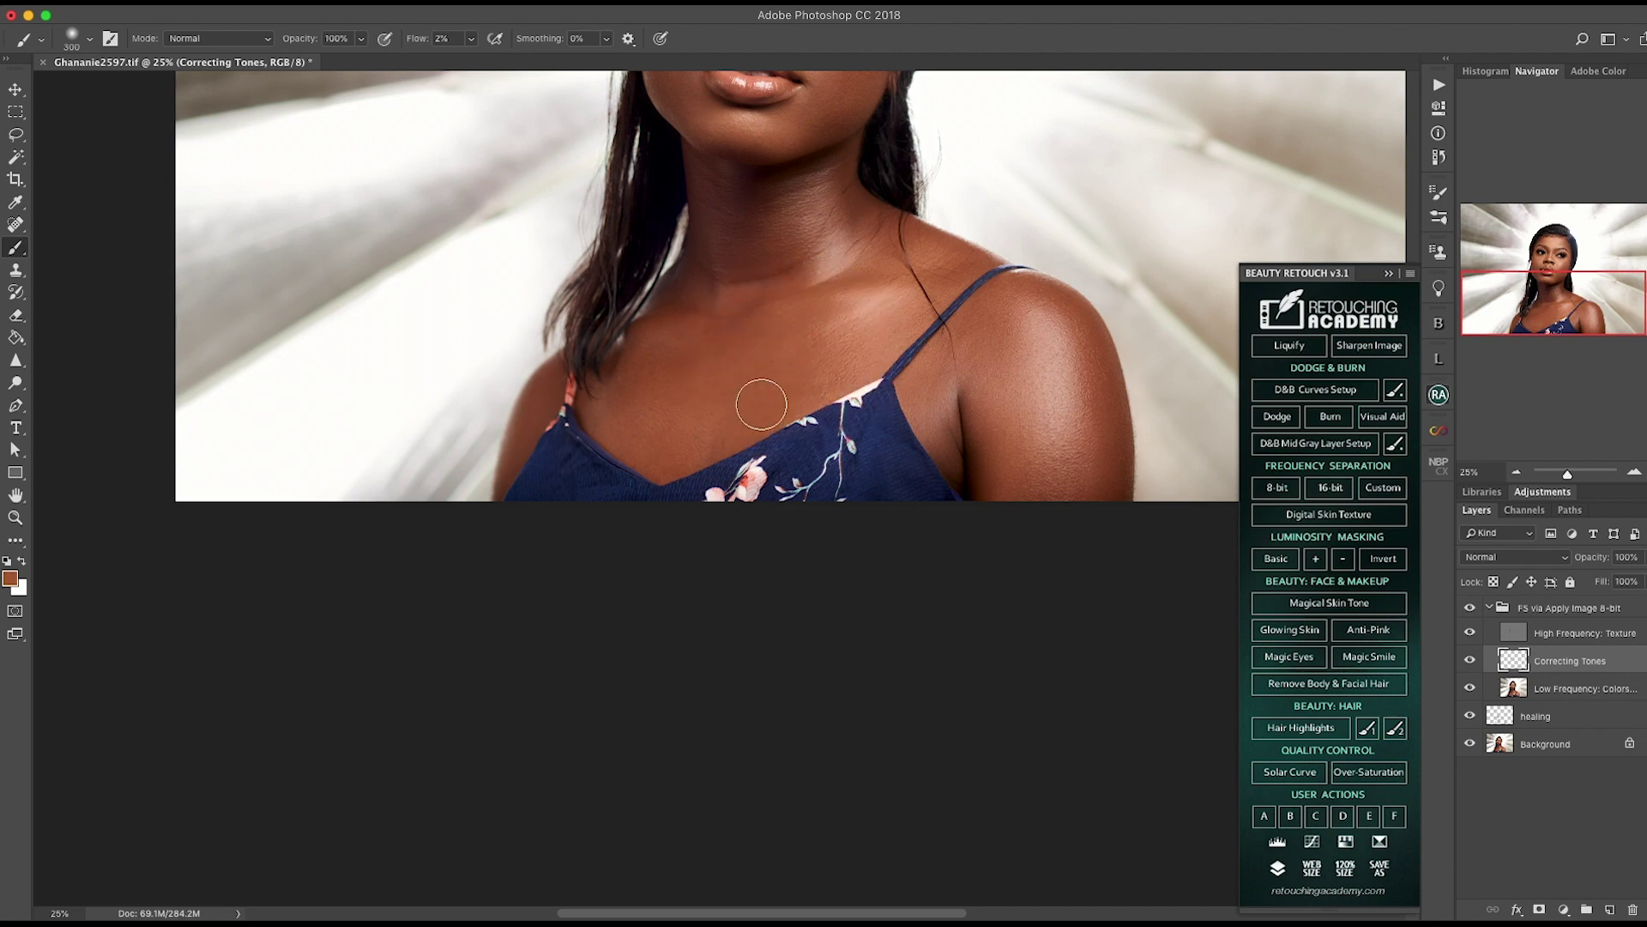
{"action": "left_click", "coordinate": [734, 392], "text": "alt"}
{"action": "left_click_drag", "start_coordinate": [733, 394], "coordinate": [704, 434]}
Step: Even out the right and middle parts of her chest with tones sampled there, and save the document
{"action": "left_click", "coordinate": [690, 342], "text": "alt"}
{"action": "left_click", "coordinate": [645, 359], "text": "alt"}
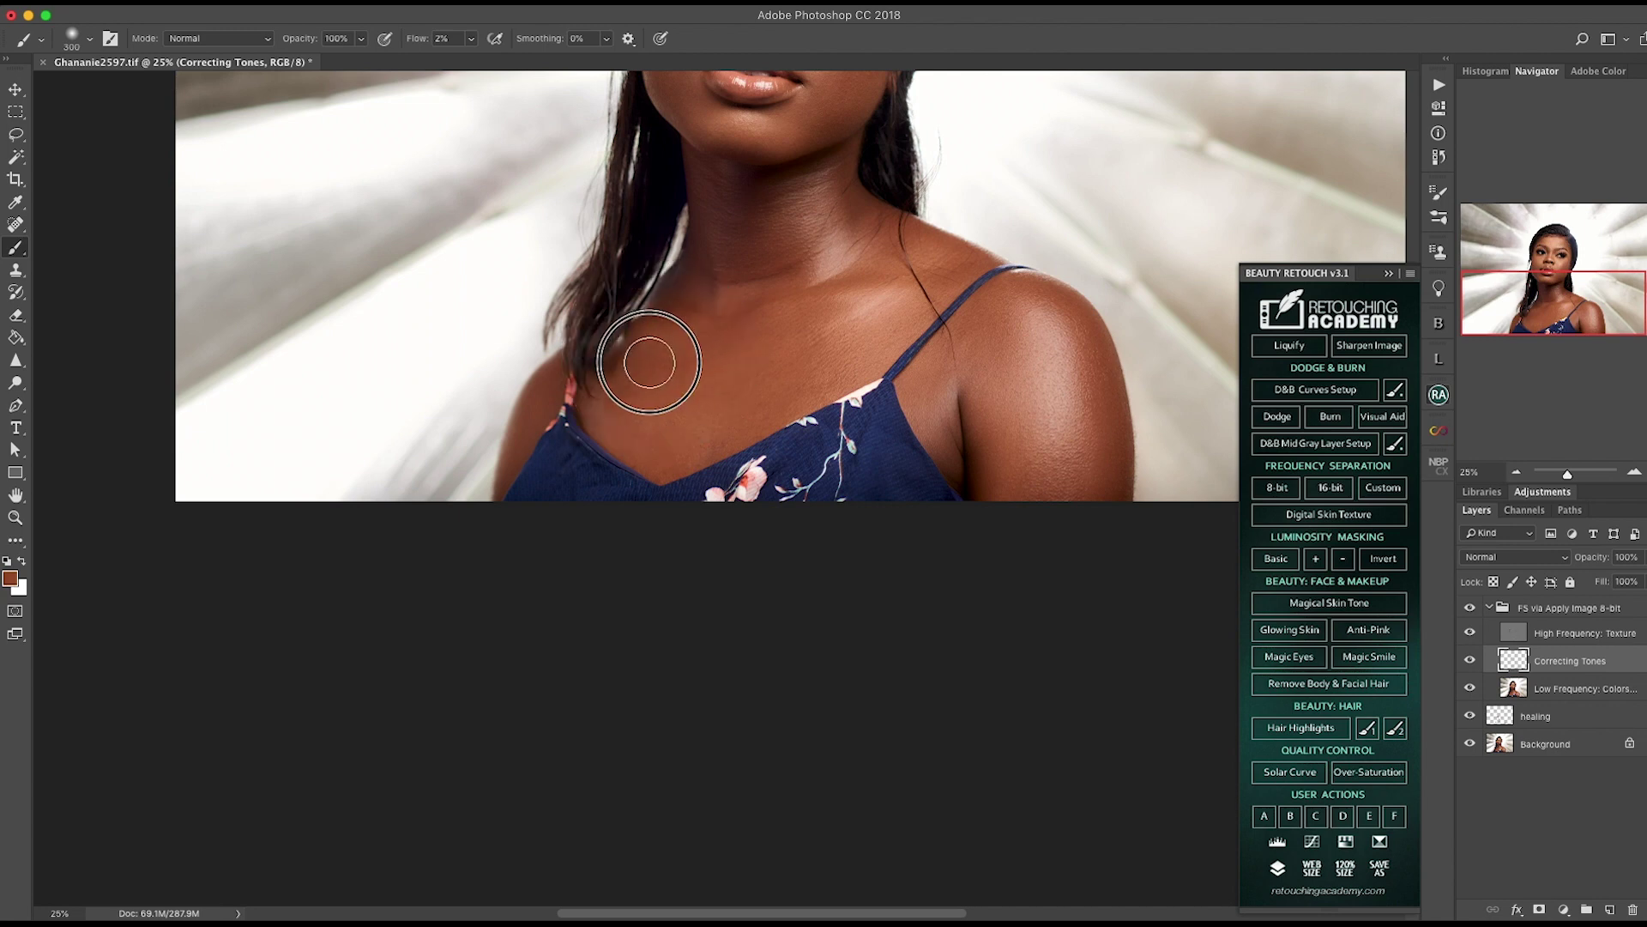
{"action": "left_click", "coordinate": [621, 397], "text": "alt"}
{"action": "left_click", "coordinate": [692, 391], "text": "alt"}
{"action": "left_click", "coordinate": [724, 398], "text": "alt"}
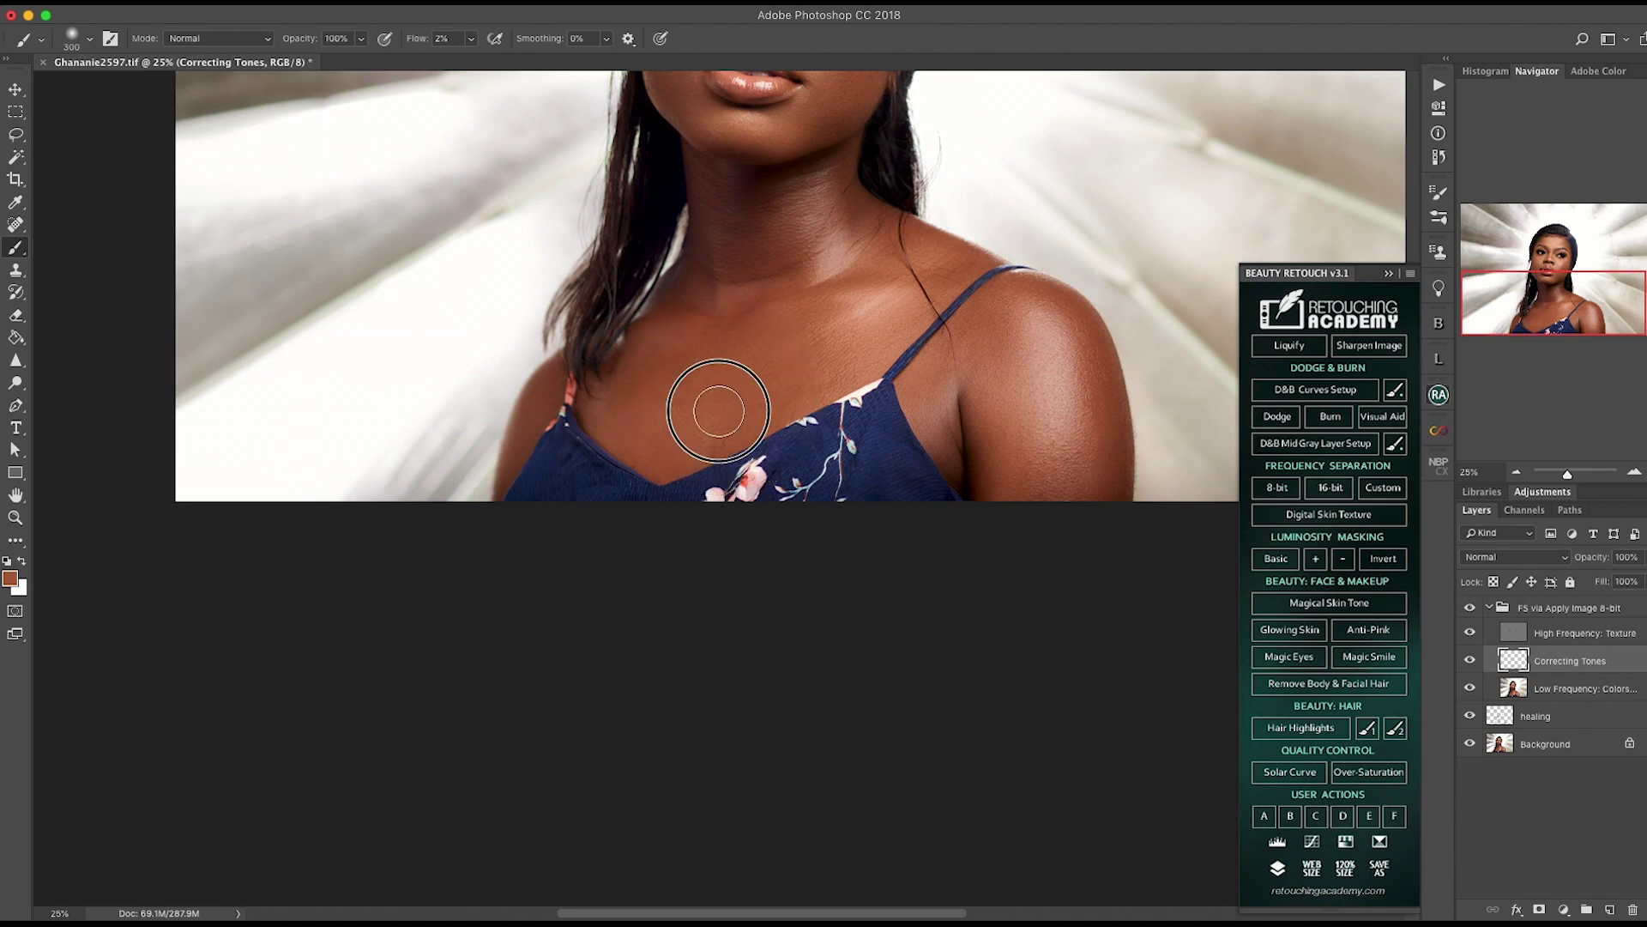
{"action": "scroll", "coordinate": [801, 343], "scroll_direction": "up", "scroll_amount": 3}
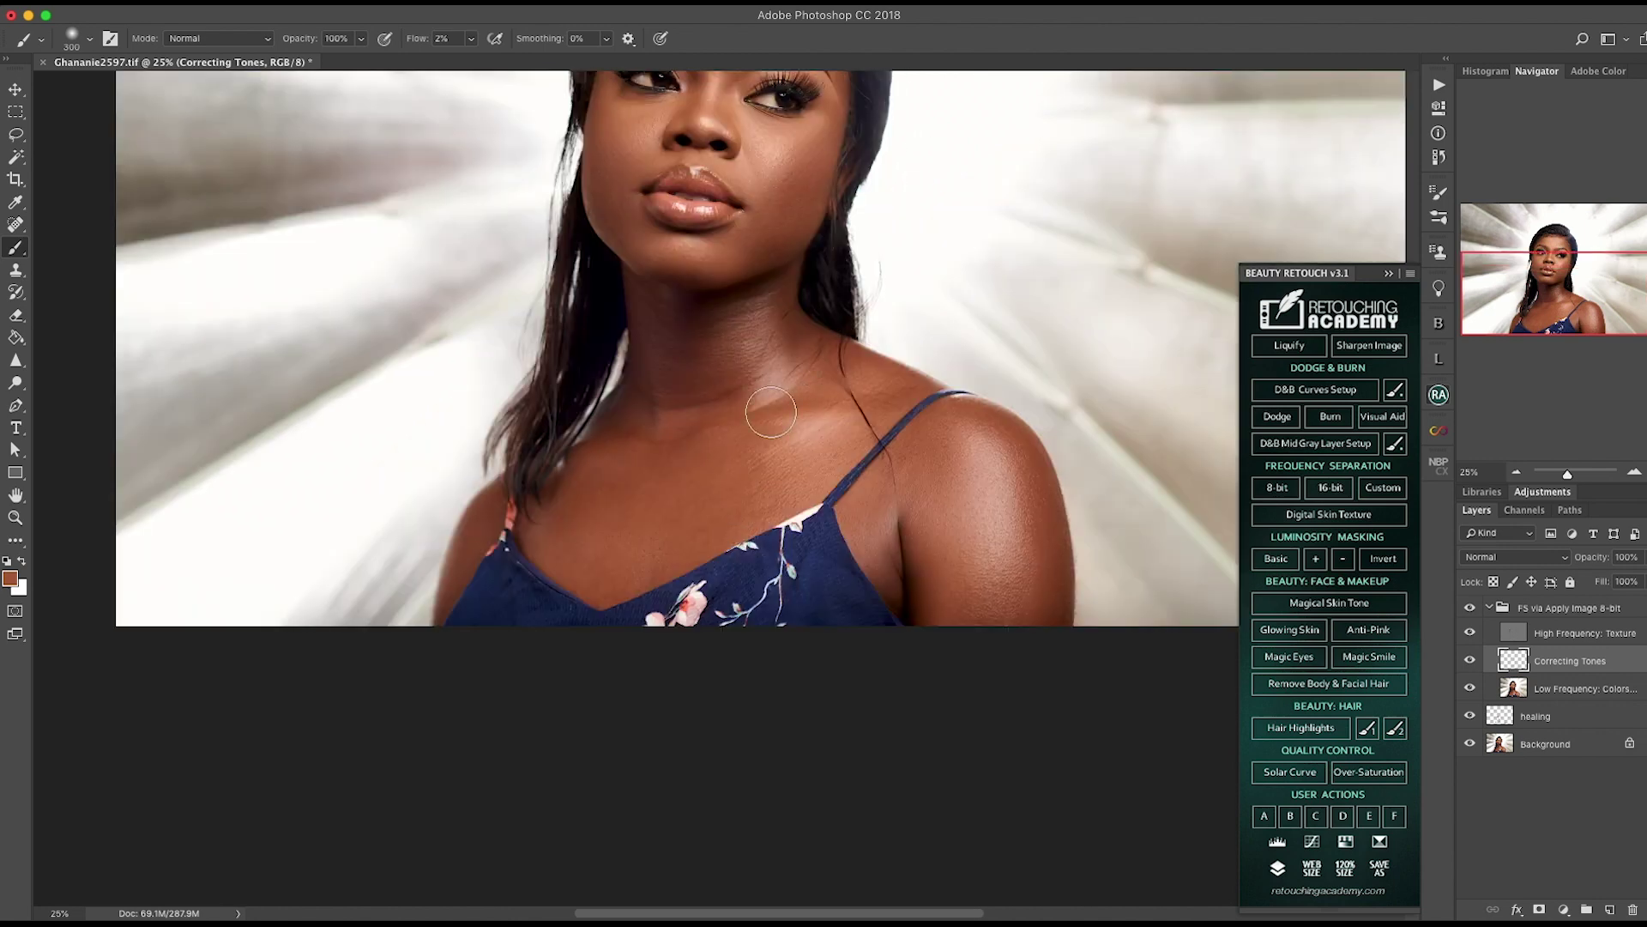
{"action": "key", "text": "ctrl+s"}
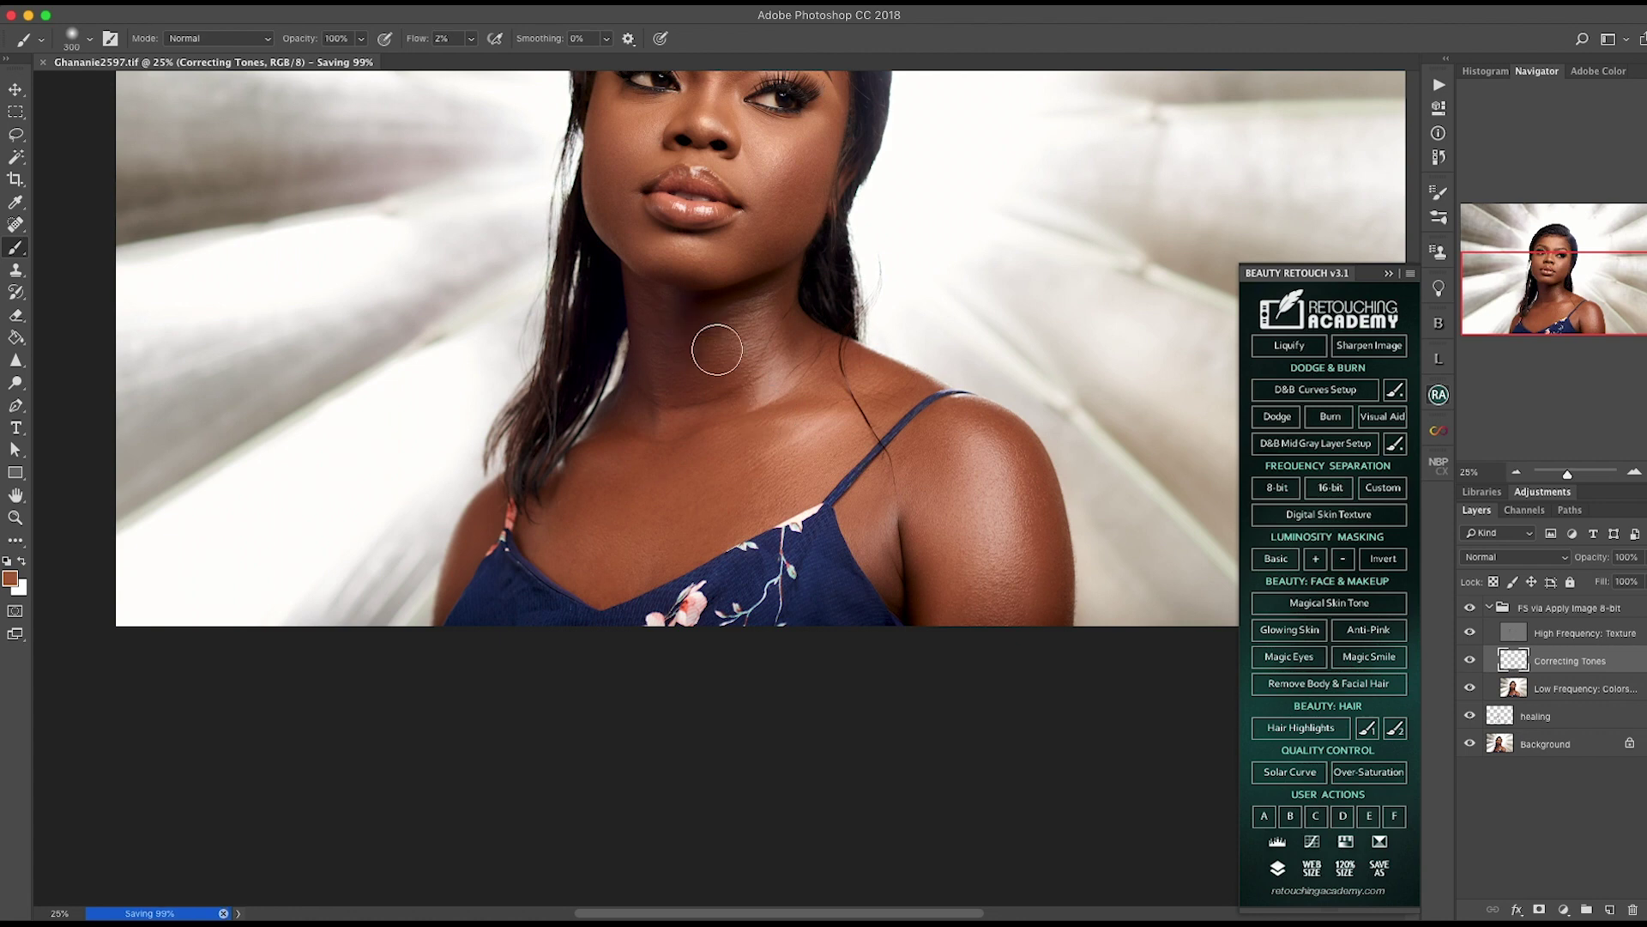
Step: Create a new layer above Correcting Tones in the frequency separation group and name it Neck
{"action": "left_click_drag", "start_coordinate": [769, 358], "coordinate": [794, 509]}
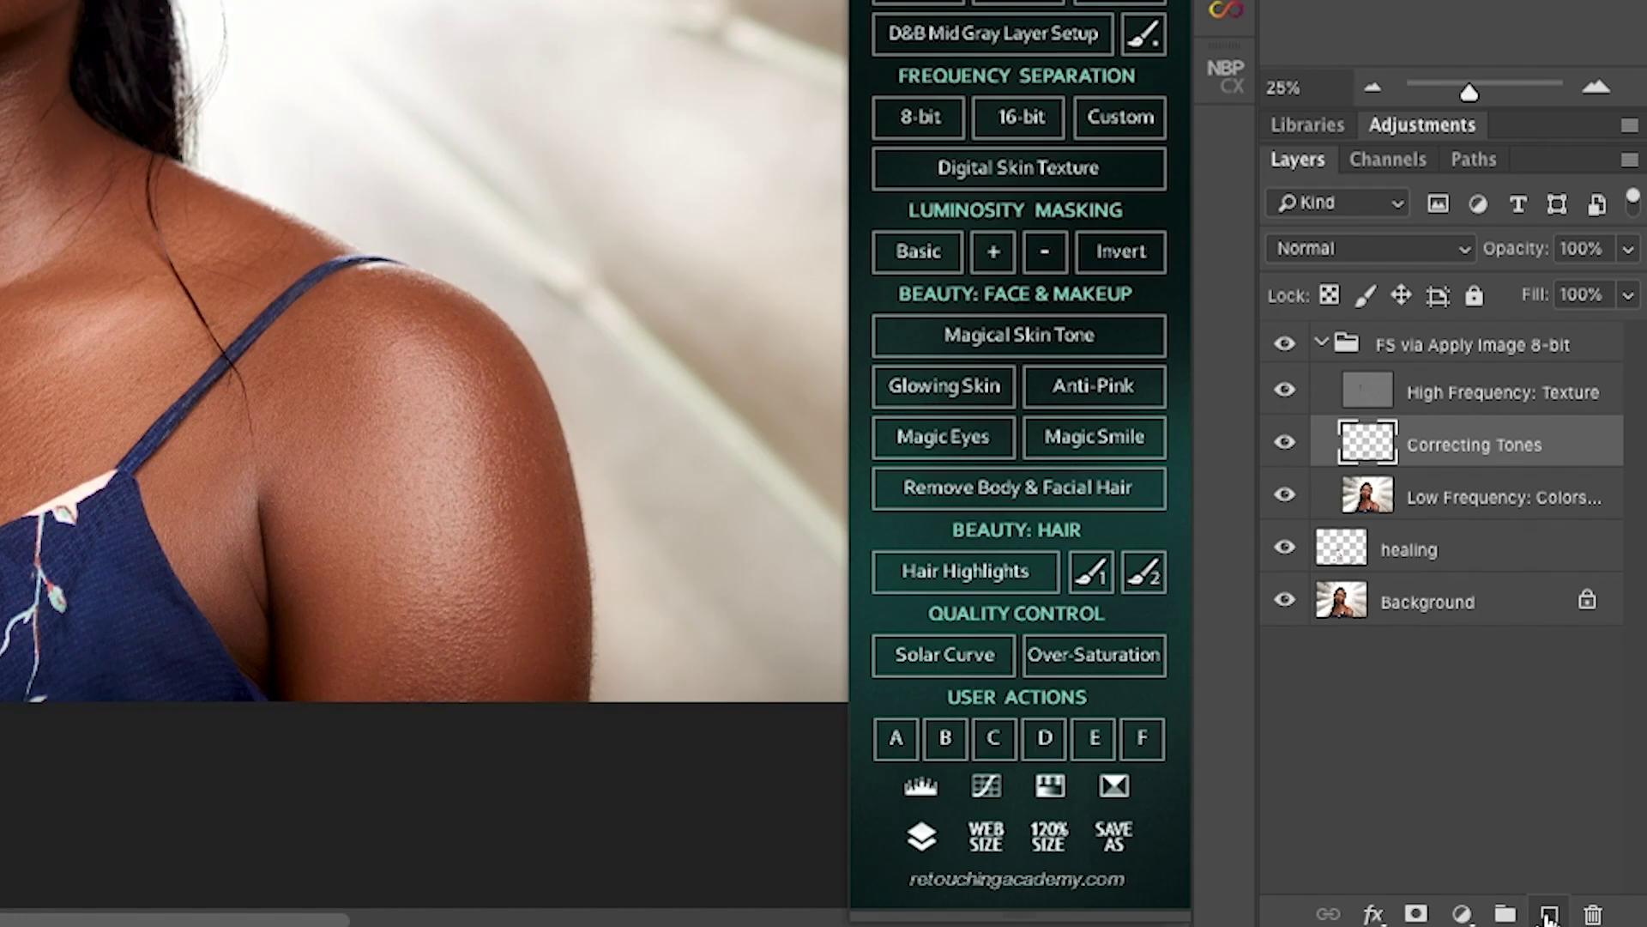
{"action": "left_click", "coordinate": [1610, 909]}
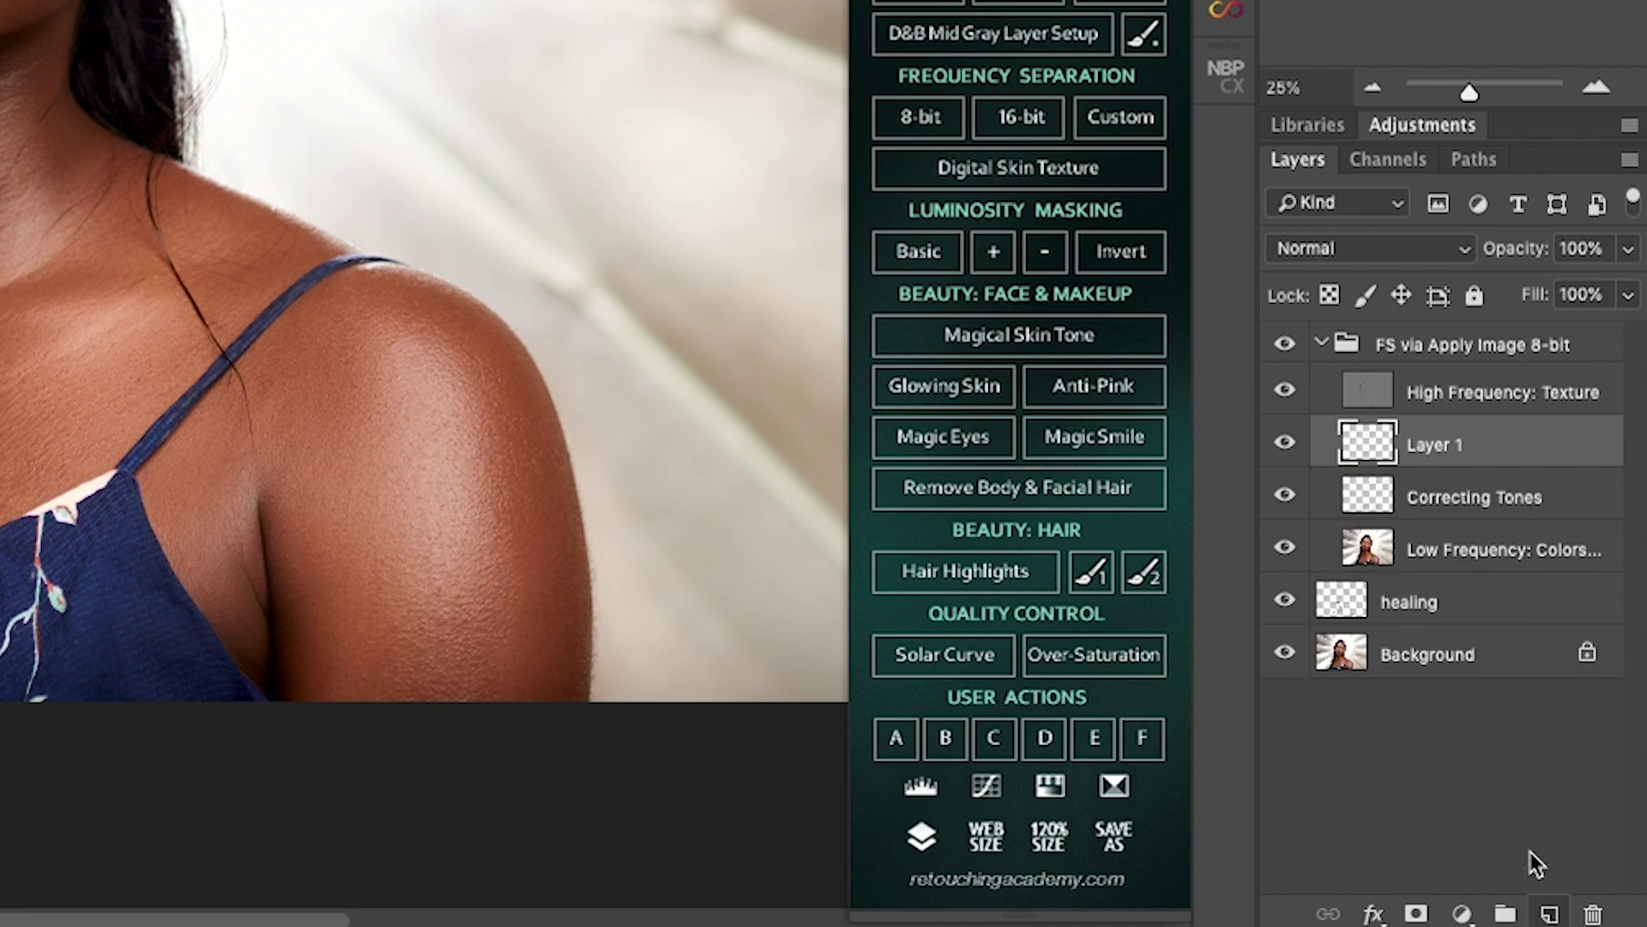
{"action": "left_click", "coordinate": [1439, 453]}
{"action": "double_click", "coordinate": [1439, 453]}
{"action": "type", "text": "Neck"}
{"action": "key", "text": "Return"}
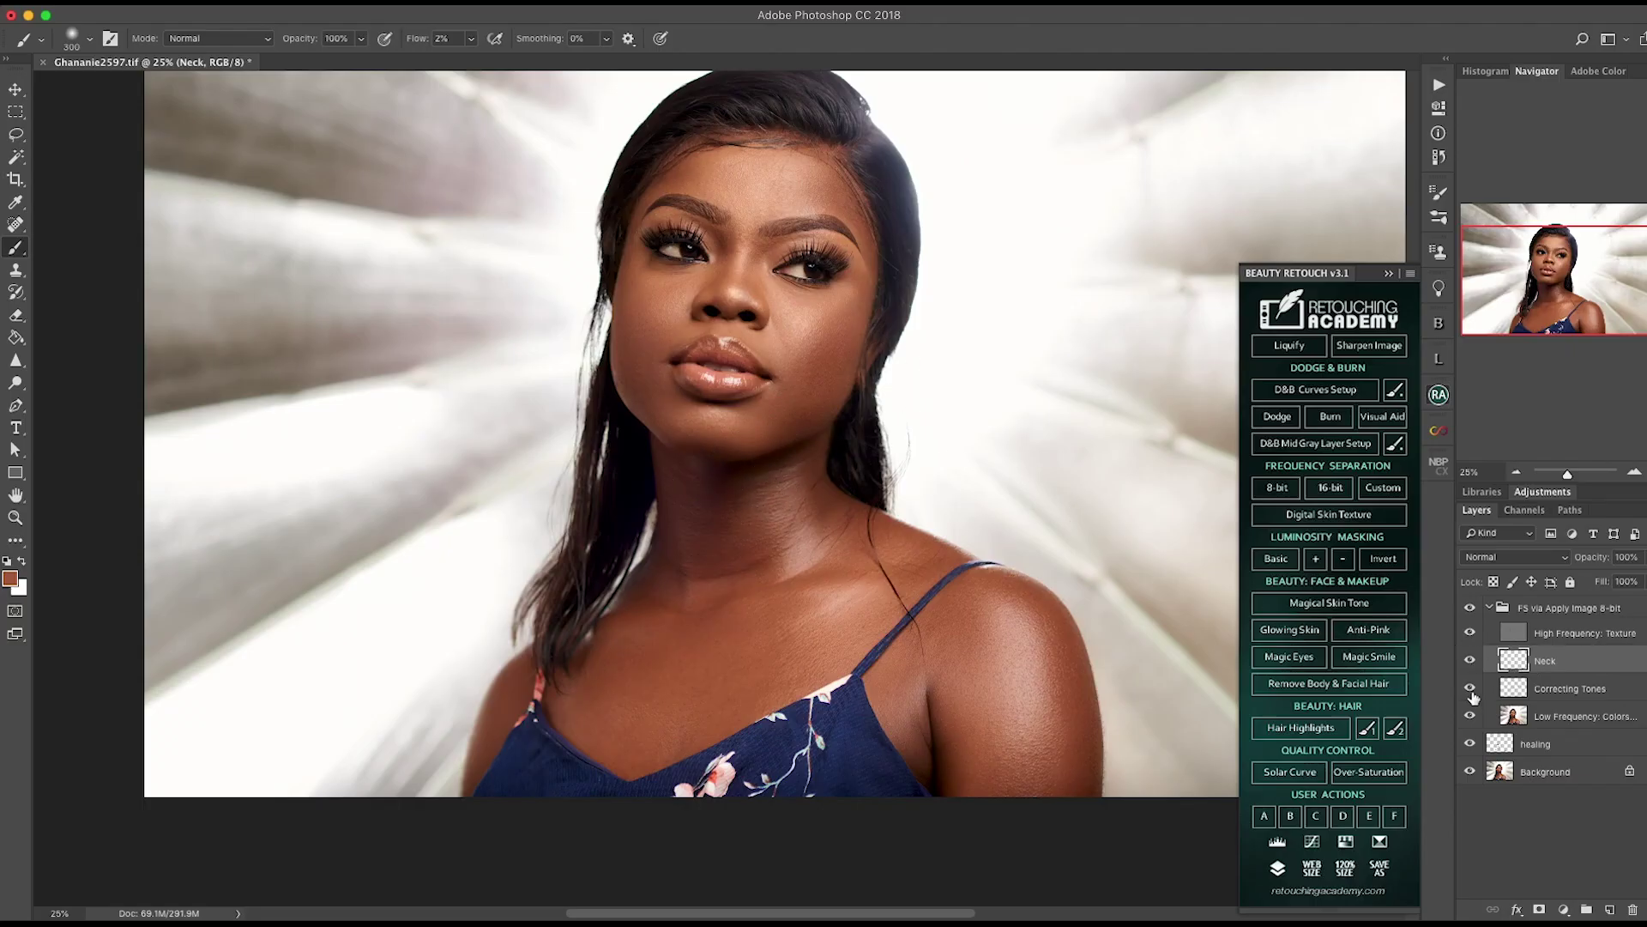
Step: Compare the portrait with and without the Correcting Tones layer
{"action": "left_click", "coordinate": [1470, 690]}
{"action": "left_click", "coordinate": [1469, 691]}
{"action": "left_click", "coordinate": [1470, 691]}
{"action": "left_click", "coordinate": [1471, 690]}
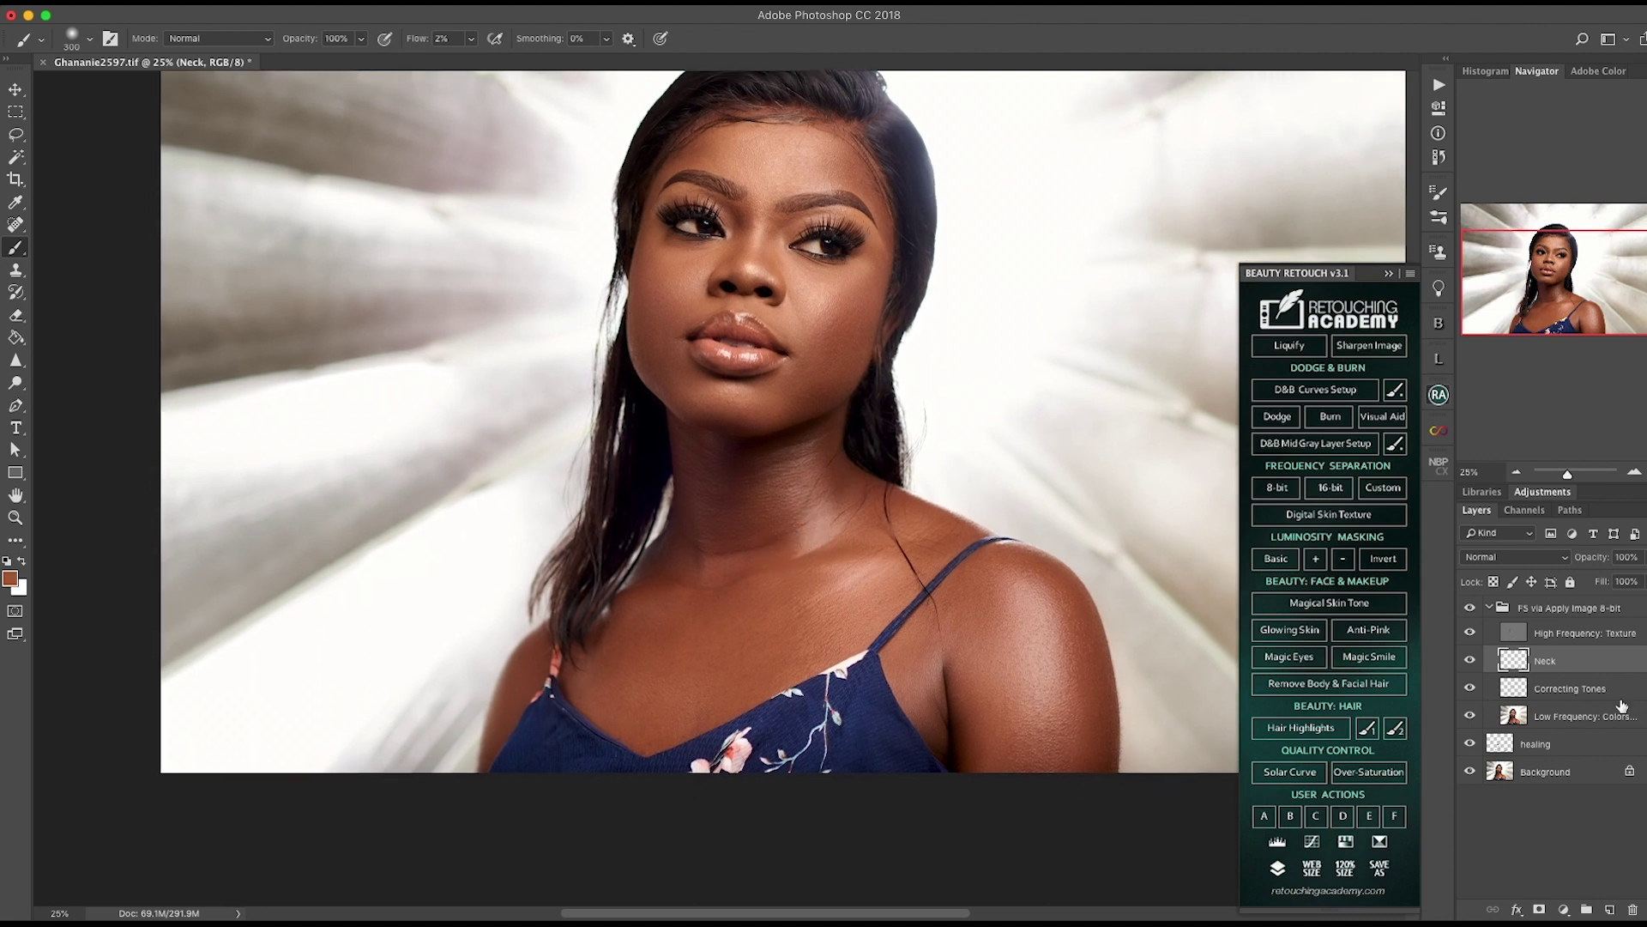
Step: Brush sampled skin tones over the neck and the area under the chin on the Neck layer
{"action": "scroll", "coordinate": [806, 489], "scroll_direction": "down", "scroll_amount": 3}
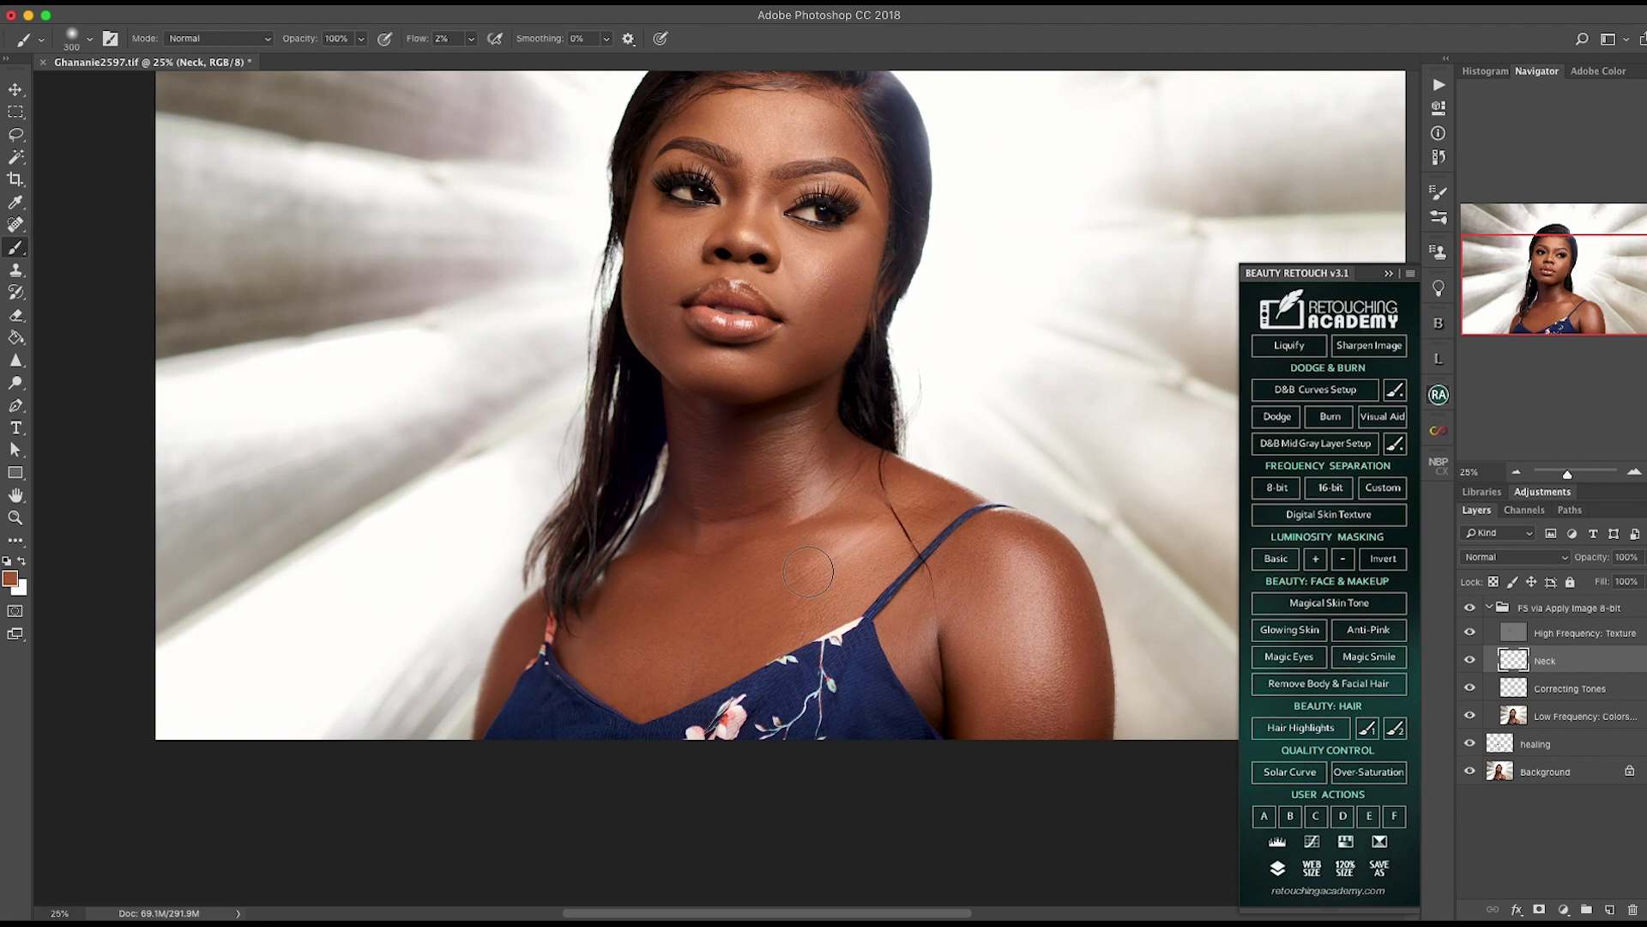
{"action": "scroll", "coordinate": [809, 570], "scroll_direction": "up", "scroll_amount": 4}
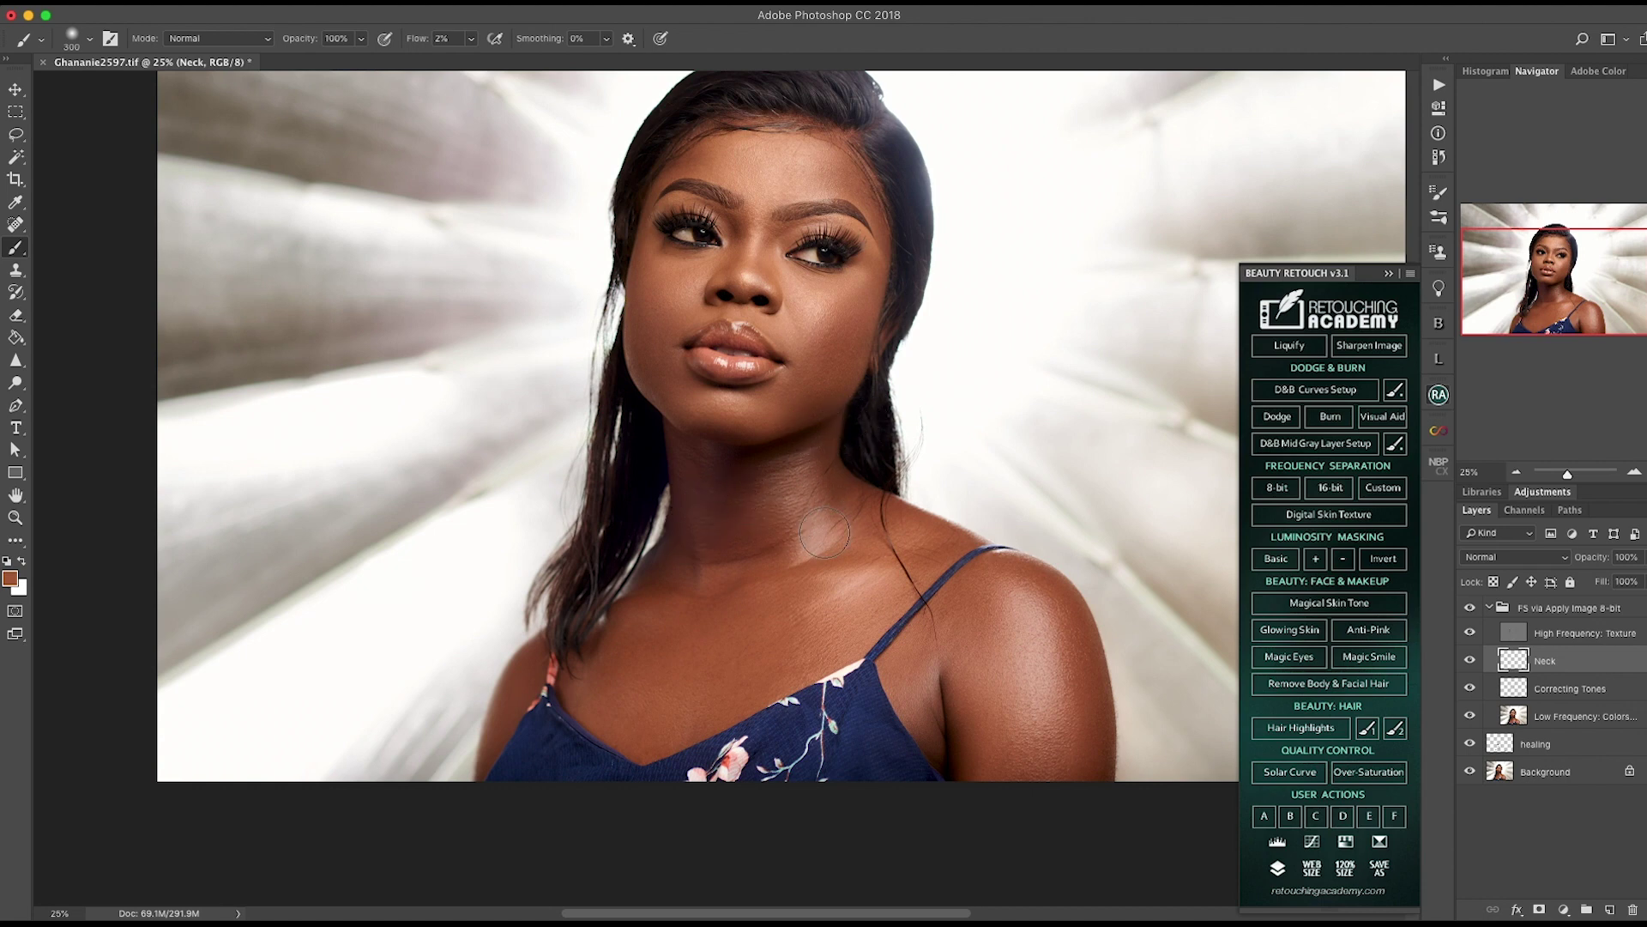
{"action": "left_click_drag", "start_coordinate": [791, 521], "coordinate": [819, 517]}
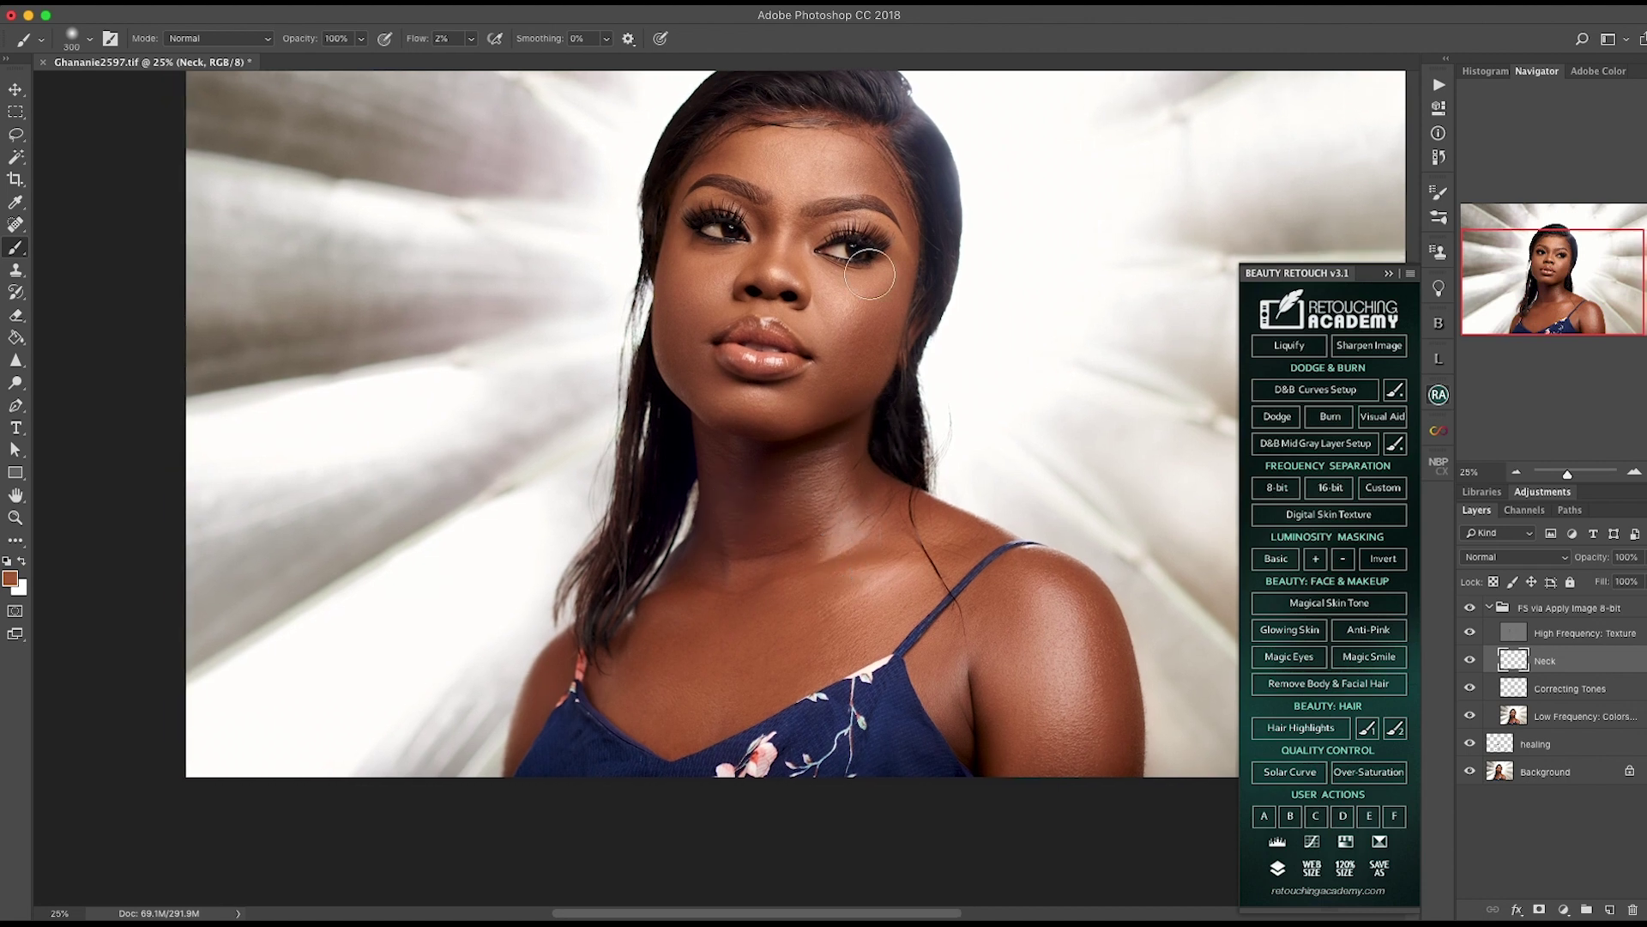
{"action": "left_click_drag", "start_coordinate": [765, 602], "coordinate": [767, 563]}
{"action": "mouse_move", "coordinate": [821, 493]}
{"action": "left_mouse_down"}
{"action": "mouse_move", "coordinate": [828, 547]}
{"action": "mouse_move", "coordinate": [808, 511]}
{"action": "mouse_move", "coordinate": [777, 533]}
{"action": "mouse_move", "coordinate": [807, 543]}
{"action": "mouse_move", "coordinate": [786, 545]}
{"action": "mouse_move", "coordinate": [816, 507]}
{"action": "mouse_move", "coordinate": [834, 550]}
{"action": "mouse_move", "coordinate": [774, 537]}
{"action": "mouse_move", "coordinate": [798, 539]}
{"action": "mouse_move", "coordinate": [795, 584]}
{"action": "mouse_move", "coordinate": [794, 550]}
{"action": "mouse_move", "coordinate": [860, 548]}
{"action": "mouse_move", "coordinate": [882, 520]}
{"action": "mouse_move", "coordinate": [886, 500]}
{"action": "mouse_move", "coordinate": [837, 440]}
{"action": "mouse_move", "coordinate": [713, 533]}
{"action": "left_mouse_up"}
{"action": "mouse_move", "coordinate": [706, 448]}
{"action": "left_mouse_down"}
{"action": "mouse_move", "coordinate": [702, 546]}
{"action": "mouse_move", "coordinate": [701, 486]}
{"action": "mouse_move", "coordinate": [681, 569]}
{"action": "mouse_move", "coordinate": [725, 504]}
{"action": "mouse_move", "coordinate": [702, 582]}
{"action": "mouse_move", "coordinate": [751, 508]}
{"action": "mouse_move", "coordinate": [738, 567]}
{"action": "mouse_move", "coordinate": [777, 511]}
{"action": "mouse_move", "coordinate": [774, 556]}
{"action": "mouse_move", "coordinate": [809, 511]}
{"action": "mouse_move", "coordinate": [785, 562]}
{"action": "mouse_move", "coordinate": [830, 497]}
{"action": "mouse_move", "coordinate": [839, 574]}
{"action": "mouse_move", "coordinate": [850, 519]}
{"action": "mouse_move", "coordinate": [808, 560]}
{"action": "mouse_move", "coordinate": [837, 484]}
{"action": "left_mouse_up"}
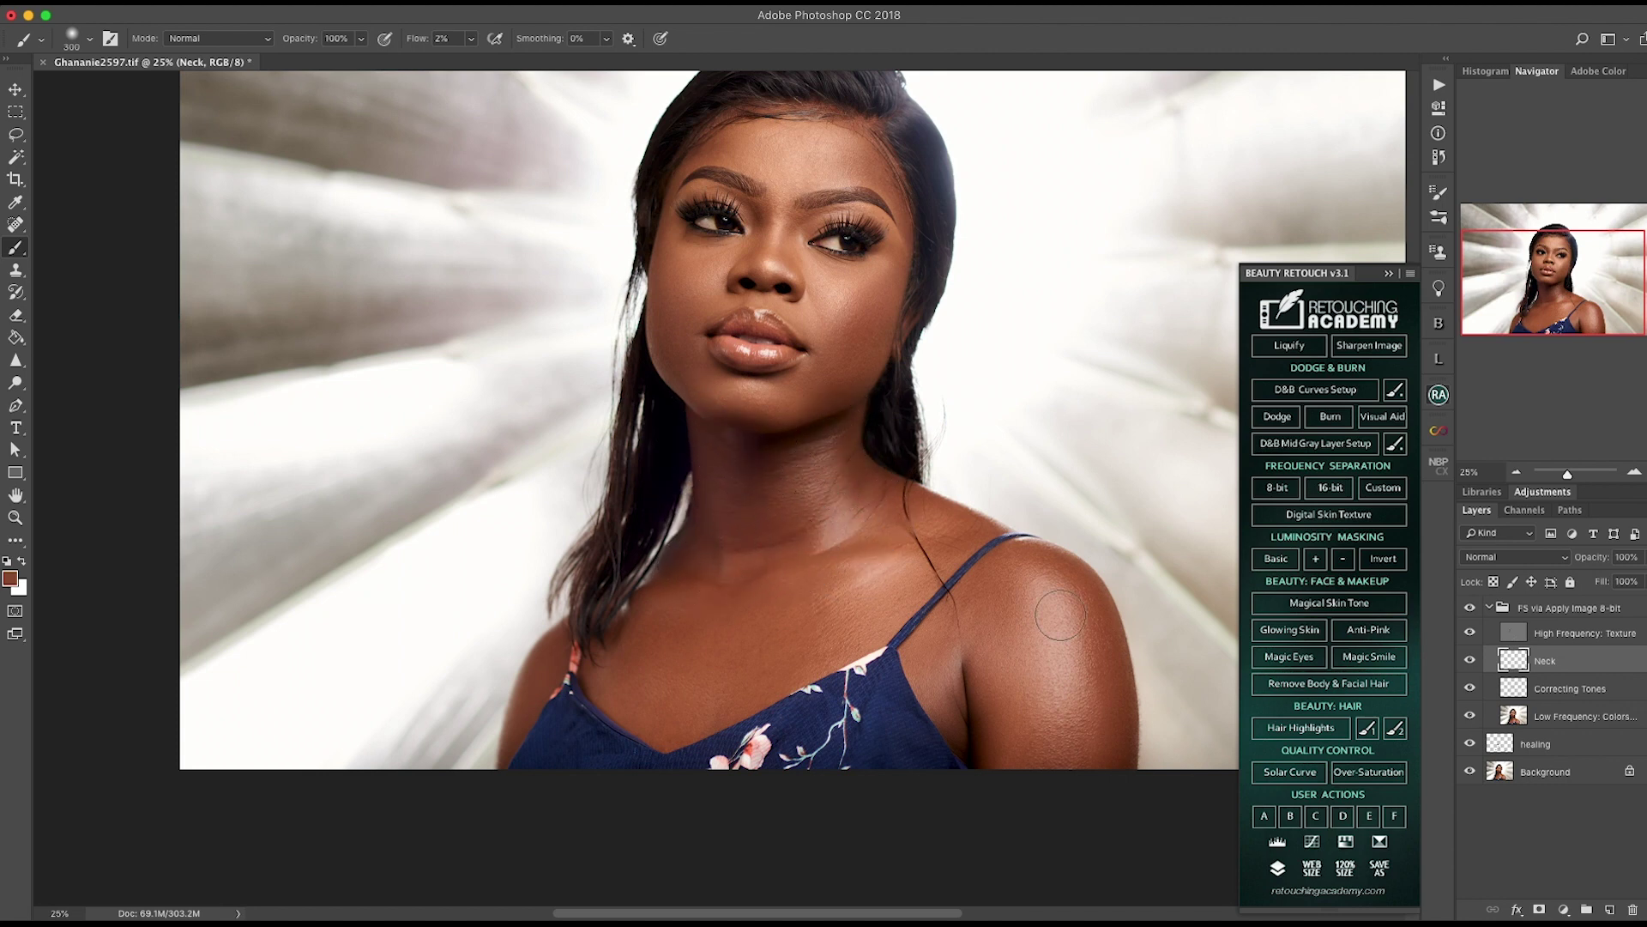
Step: Compare the portrait with and without the Neck layer, and save the document
{"action": "left_click", "coordinate": [1472, 661]}
{"action": "left_click", "coordinate": [1472, 662]}
{"action": "left_click", "coordinate": [1471, 662]}
{"action": "left_click", "coordinate": [1471, 661]}
{"action": "key", "text": "super+s"}
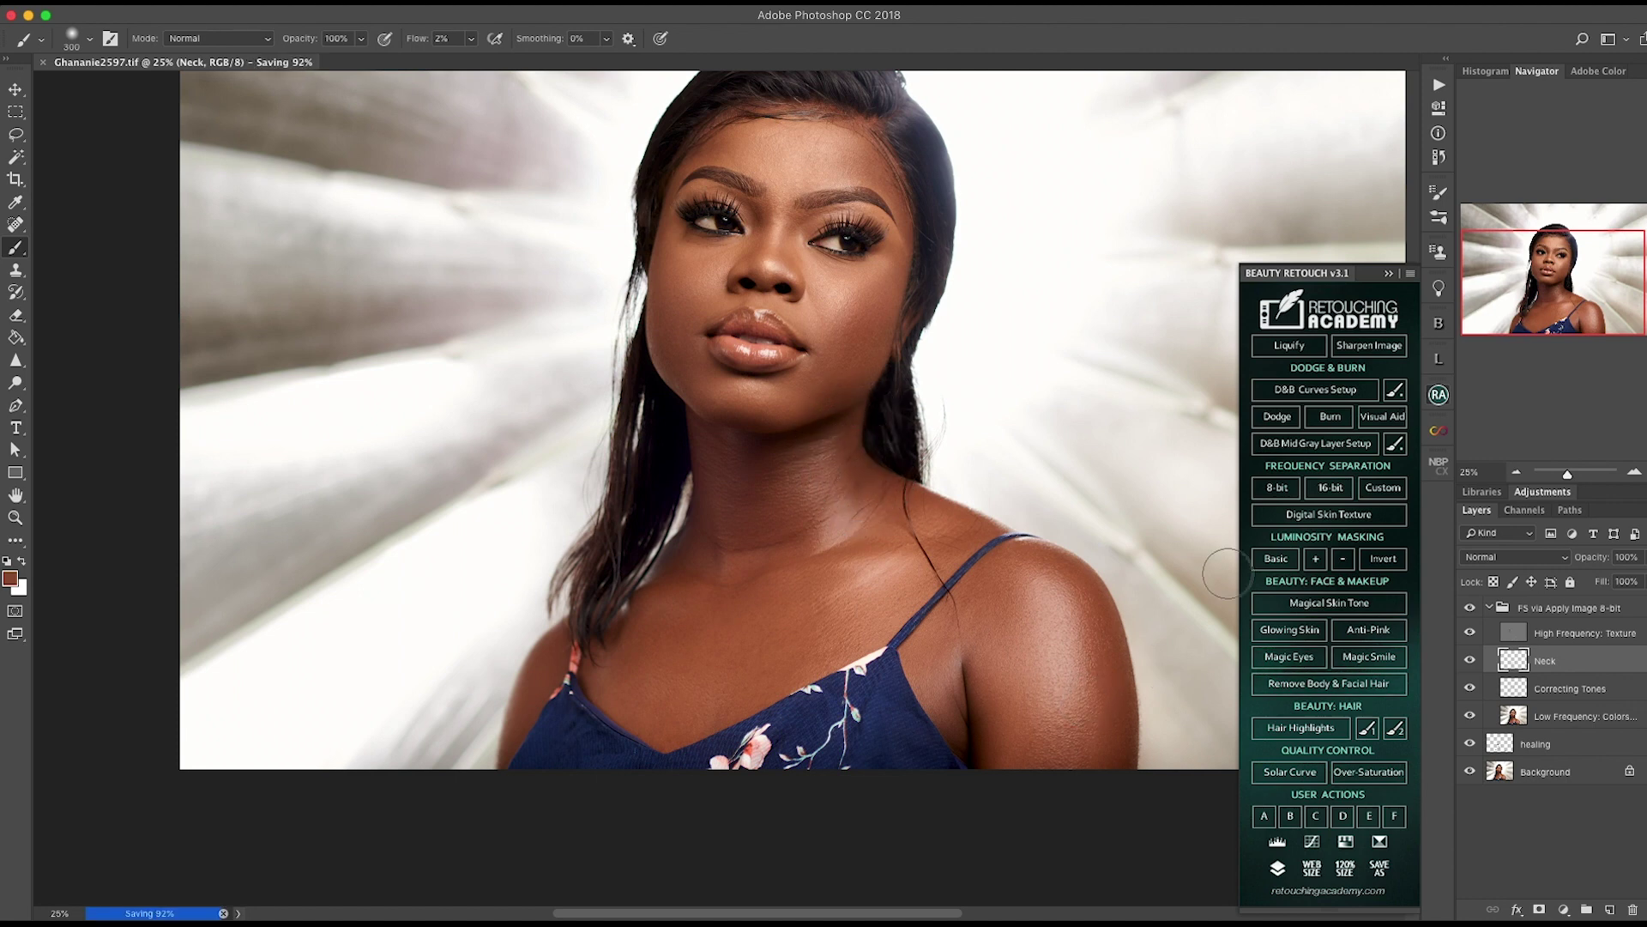
Step: Check the Neck layer's effect on the whole image at 12.5% by hiding and showing it
{"action": "key", "text": "super+minus"}
{"action": "key", "text": "super+minus"}
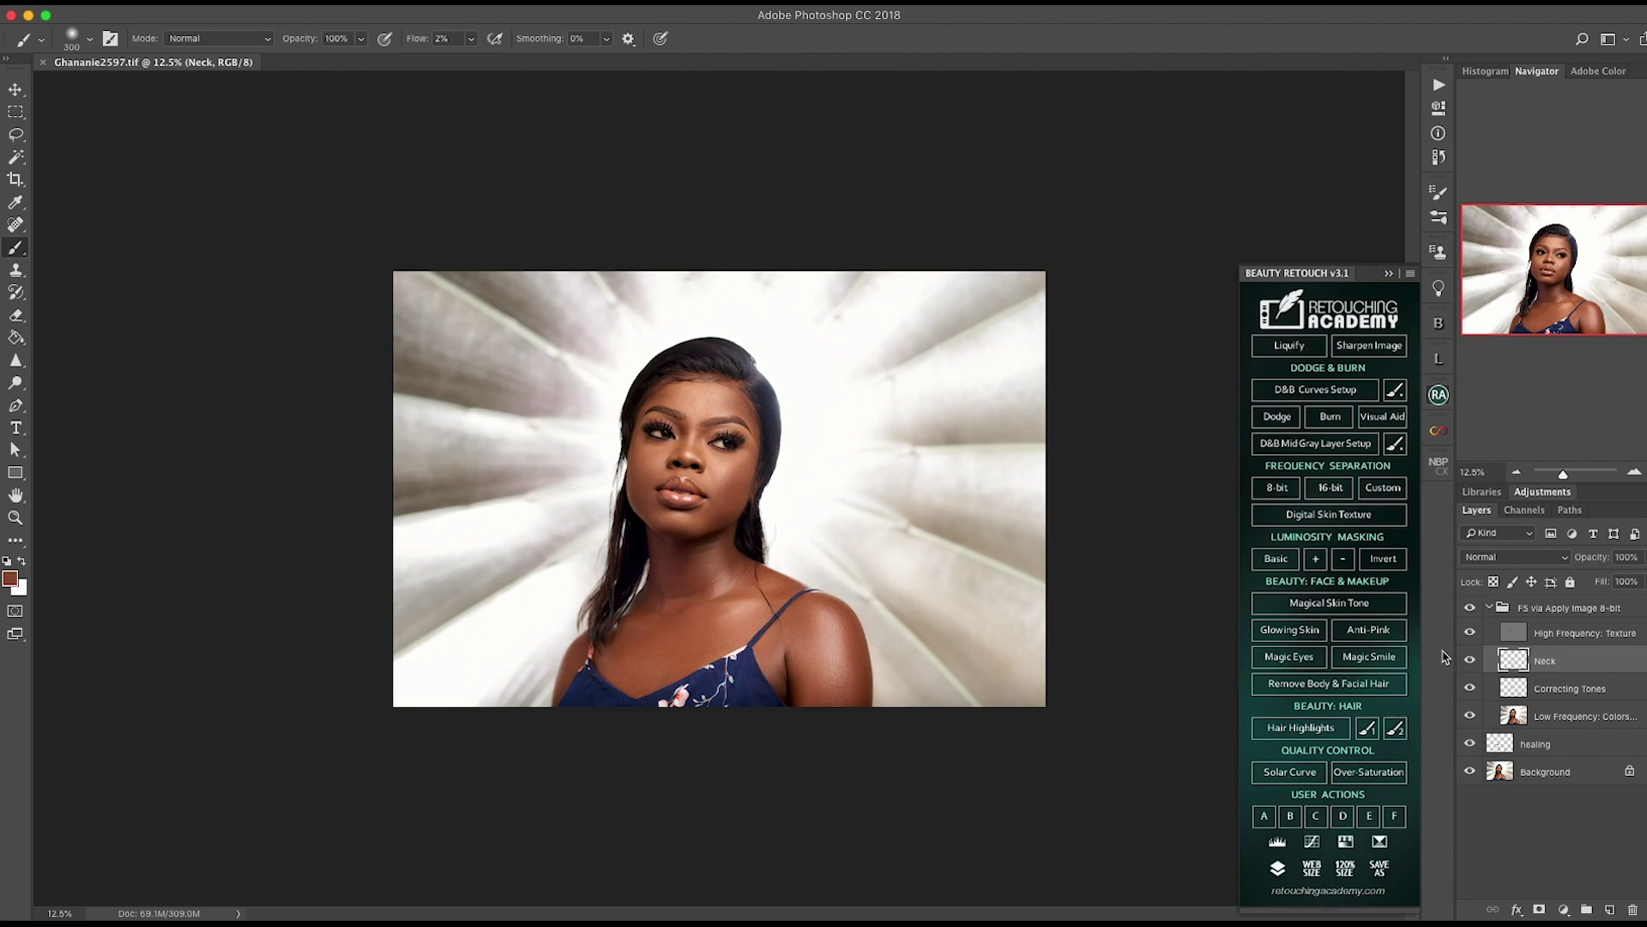
{"action": "left_click", "coordinate": [1470, 660]}
{"action": "left_click", "coordinate": [1470, 660]}
{"action": "left_click", "coordinate": [1469, 660]}
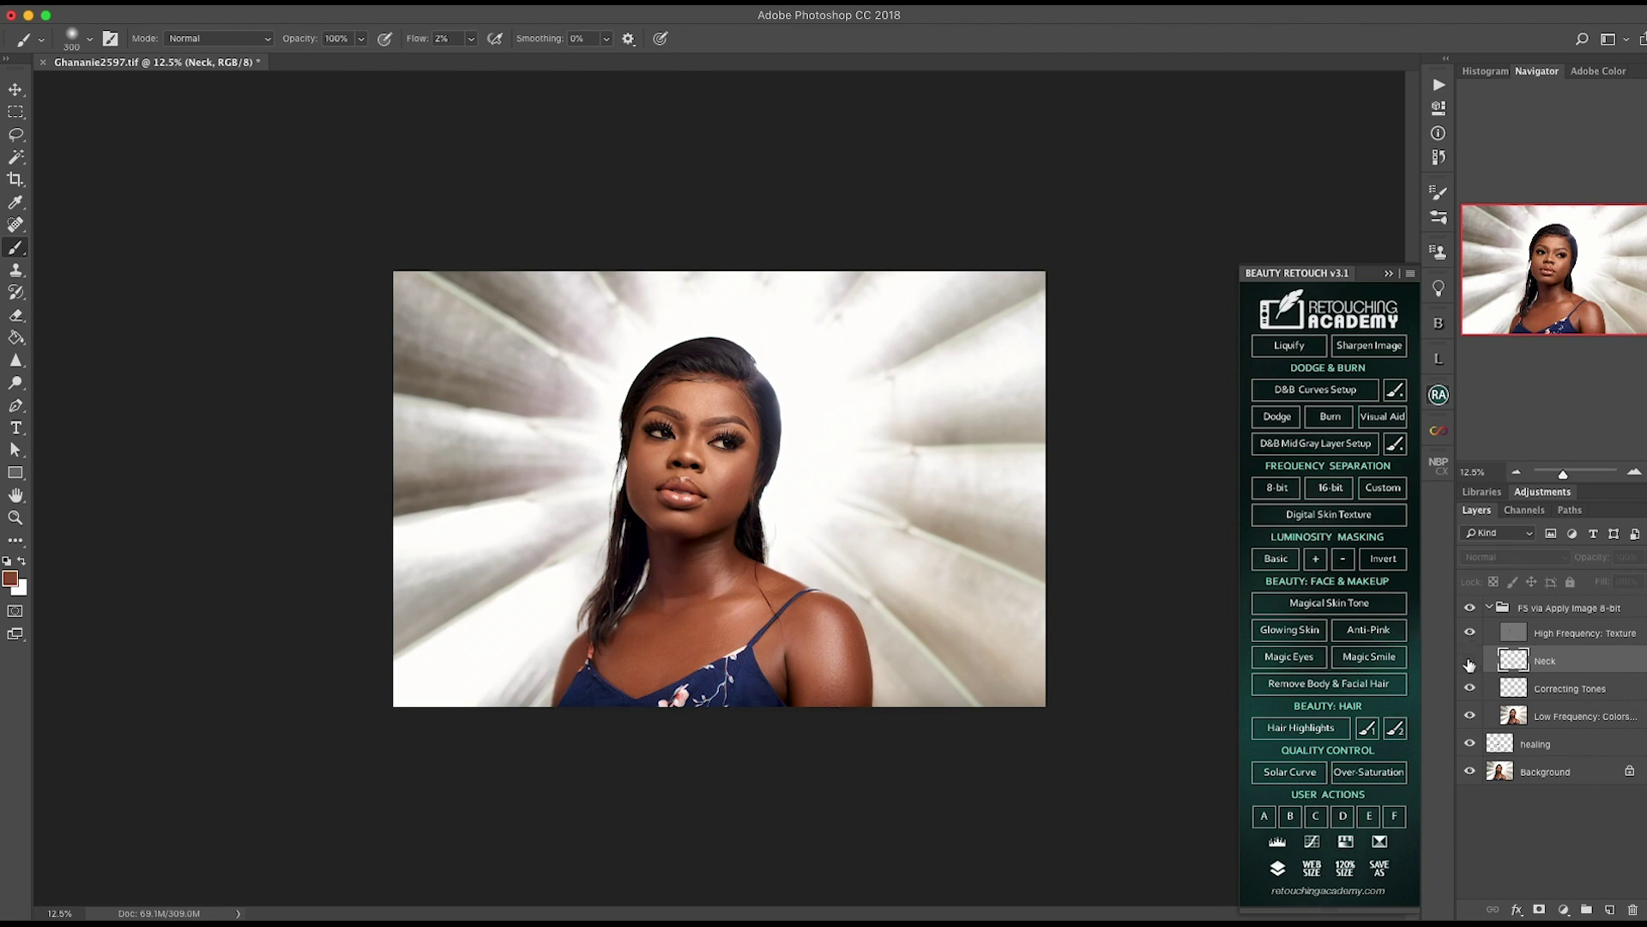
{"action": "left_click", "coordinate": [1470, 661]}
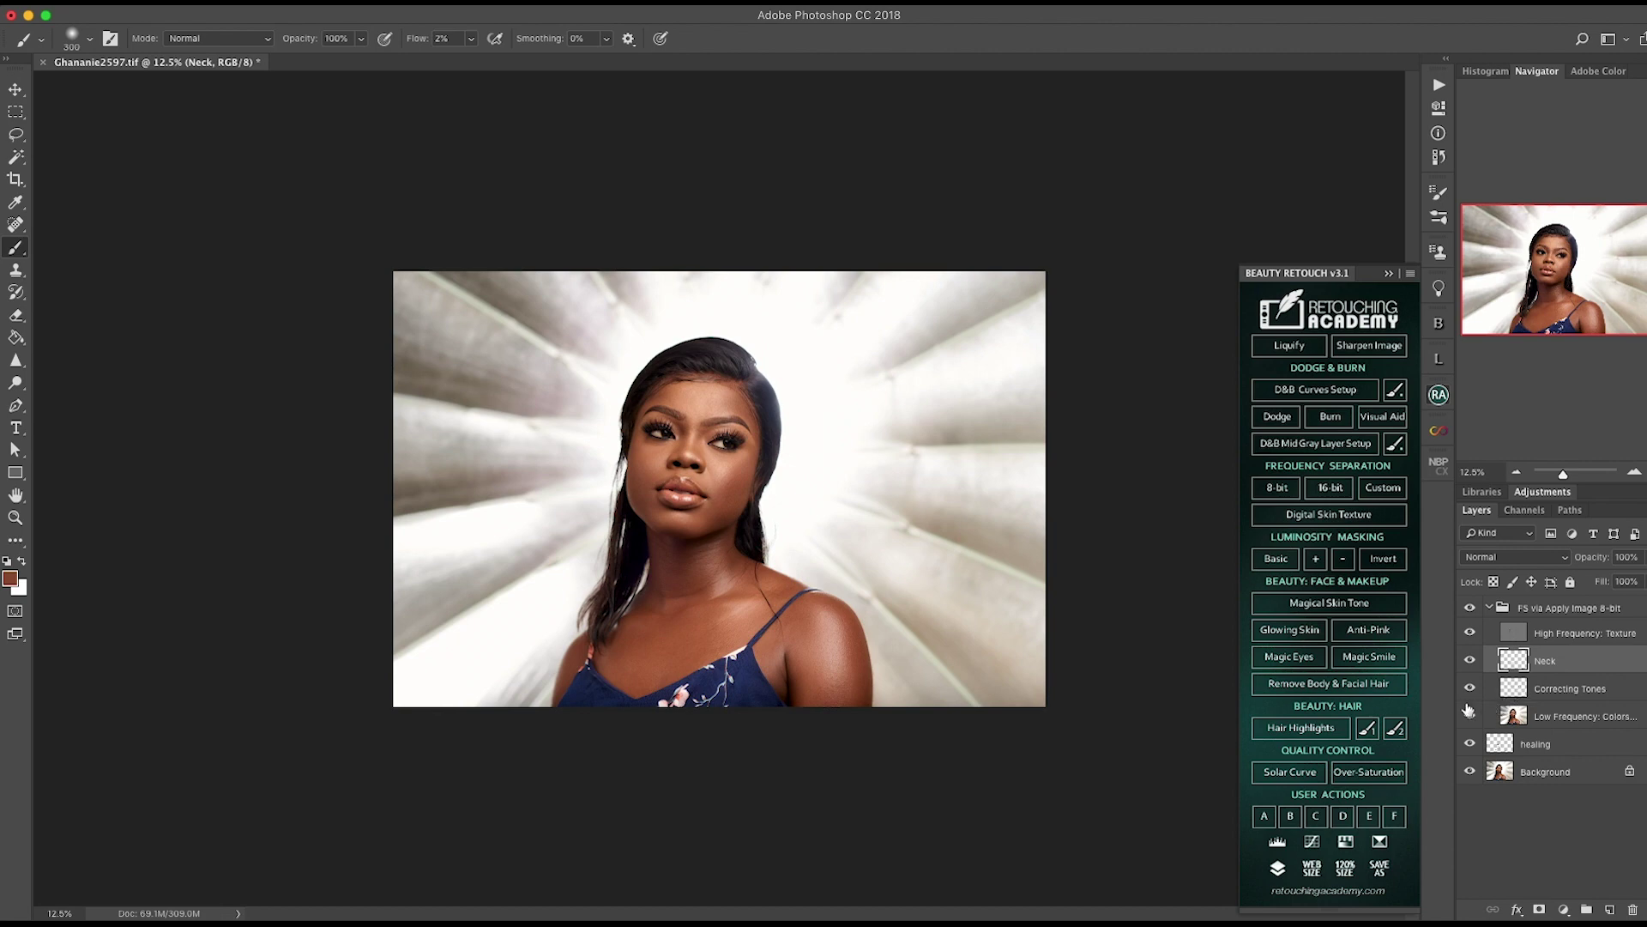
Step: Compare the portrait with and without the whole FS via Apply Image 8-bit group
{"action": "key", "text": "super+equal"}
{"action": "left_click_drag", "start_coordinate": [759, 635], "coordinate": [722, 529]}
{"action": "left_click", "coordinate": [1470, 609]}
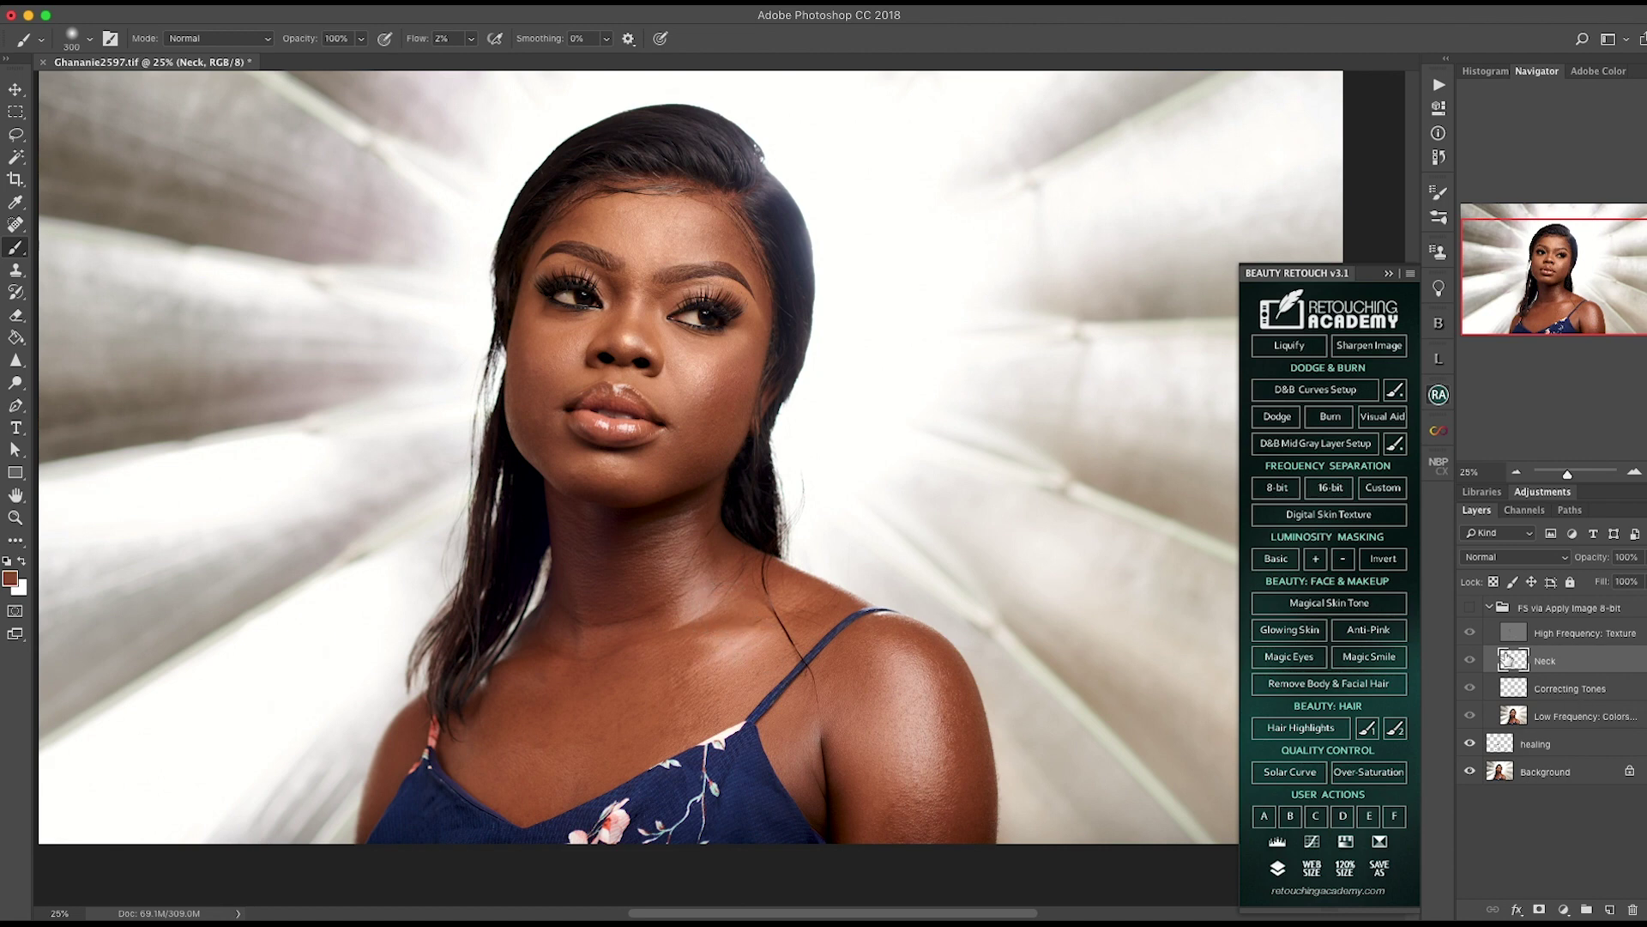
{"action": "left_click", "coordinate": [1470, 609]}
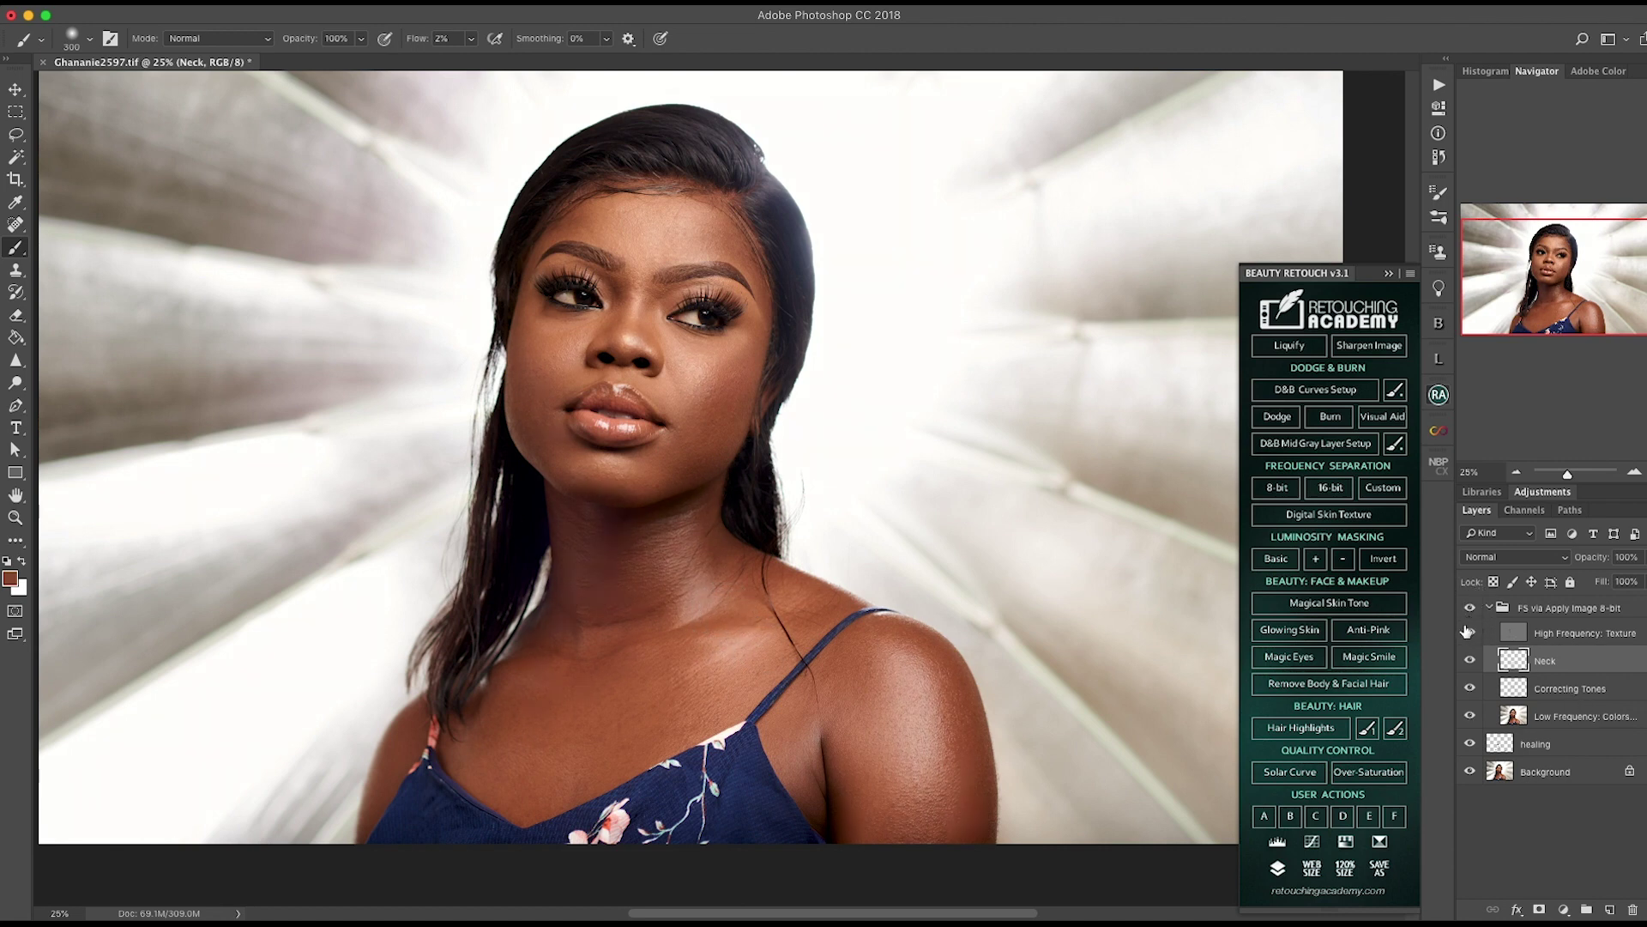
{"action": "left_click", "coordinate": [1470, 611]}
{"action": "left_click", "coordinate": [1469, 611]}
{"action": "key", "text": "super+minus"}
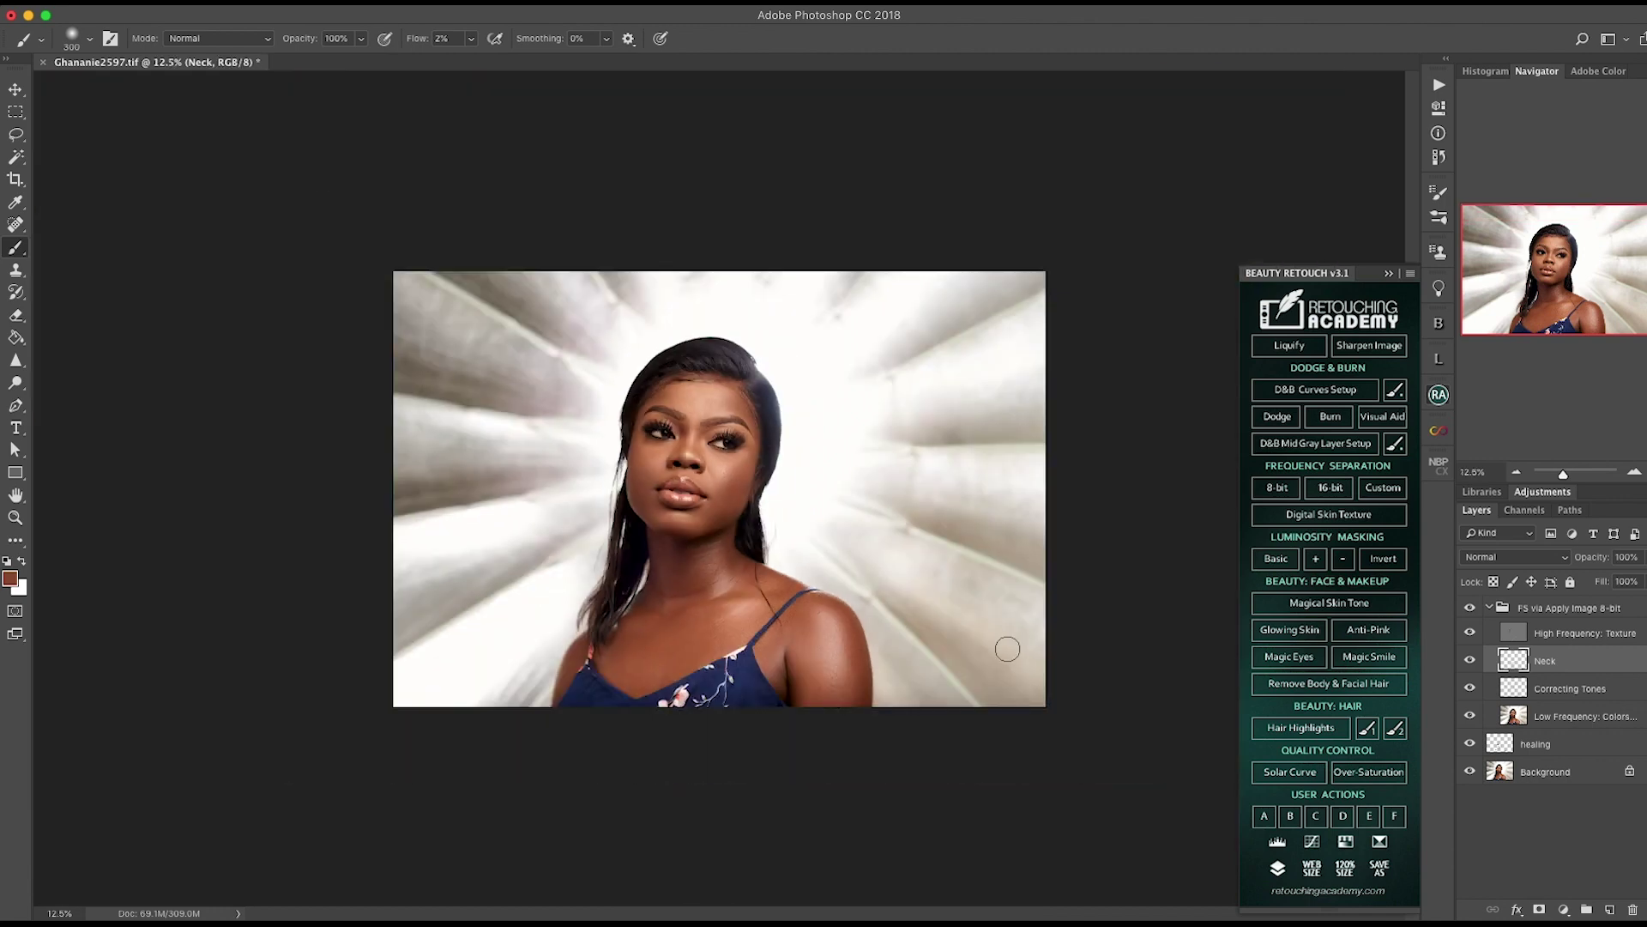